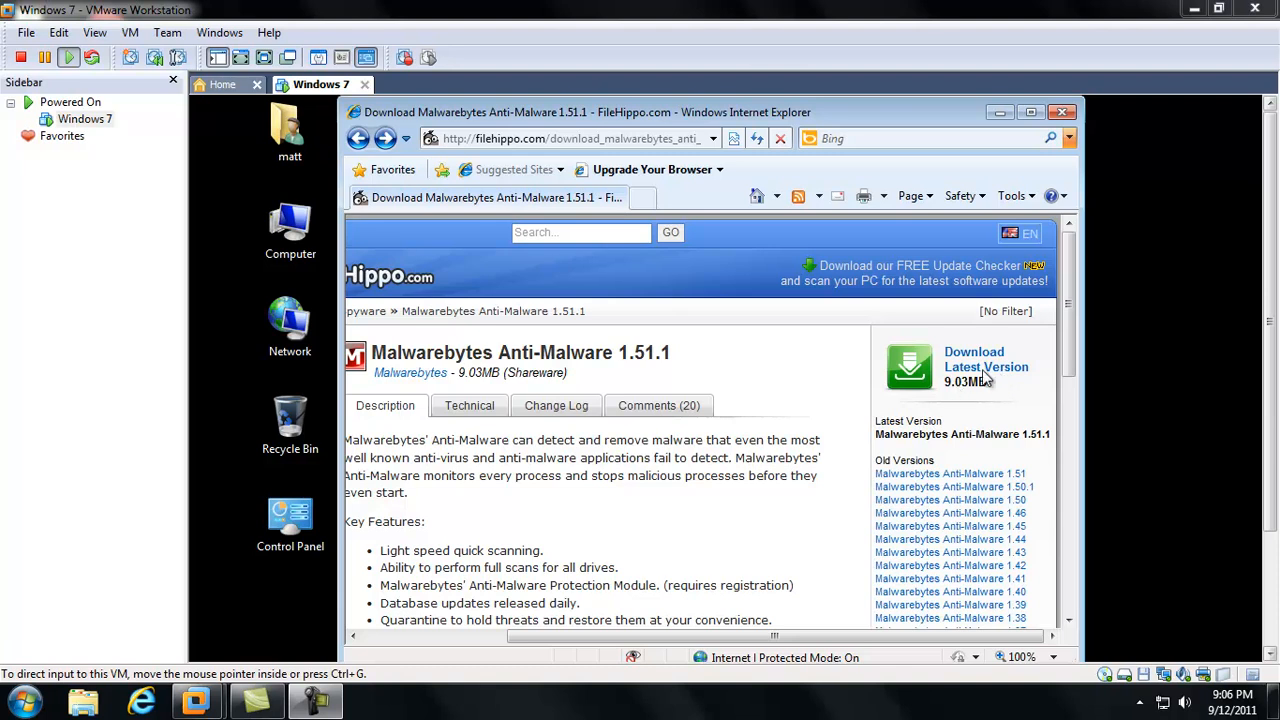
Download the latest version of Malwarebytes Anti-Malware from FileHippo, choosing to run mbam-setup-1.51.1.1800.exe
click(958, 331)
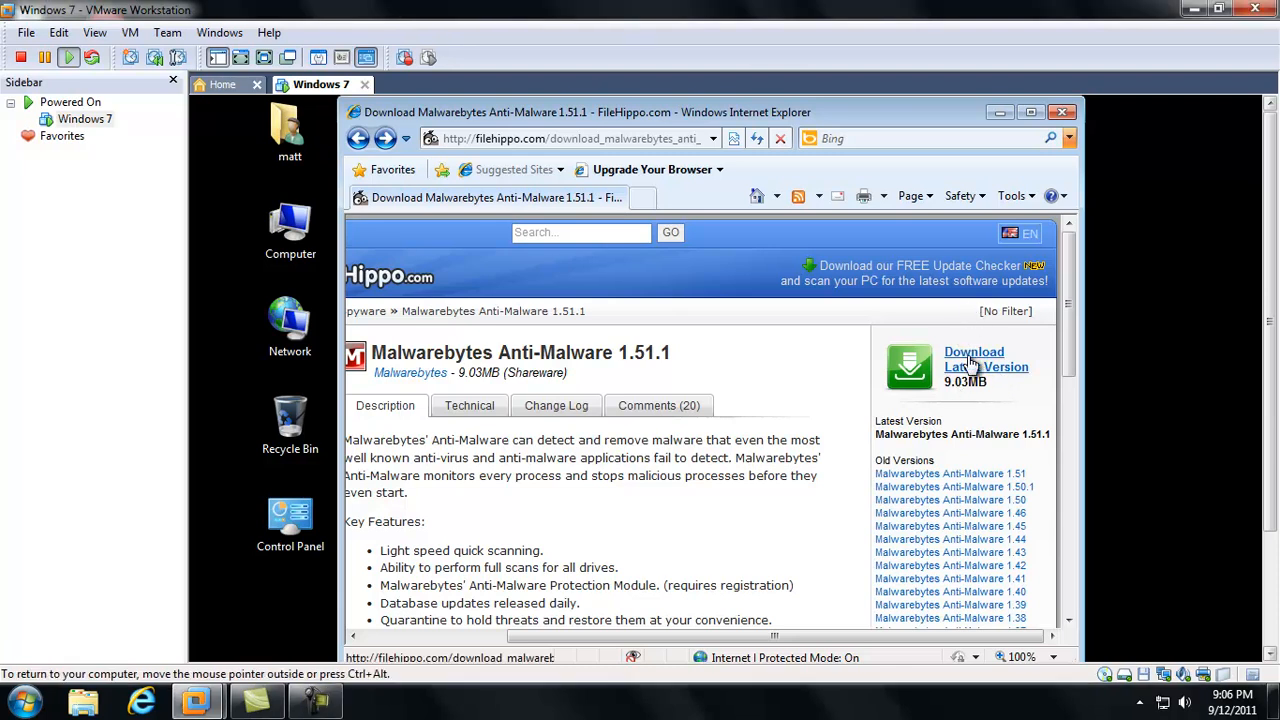
click(970, 358)
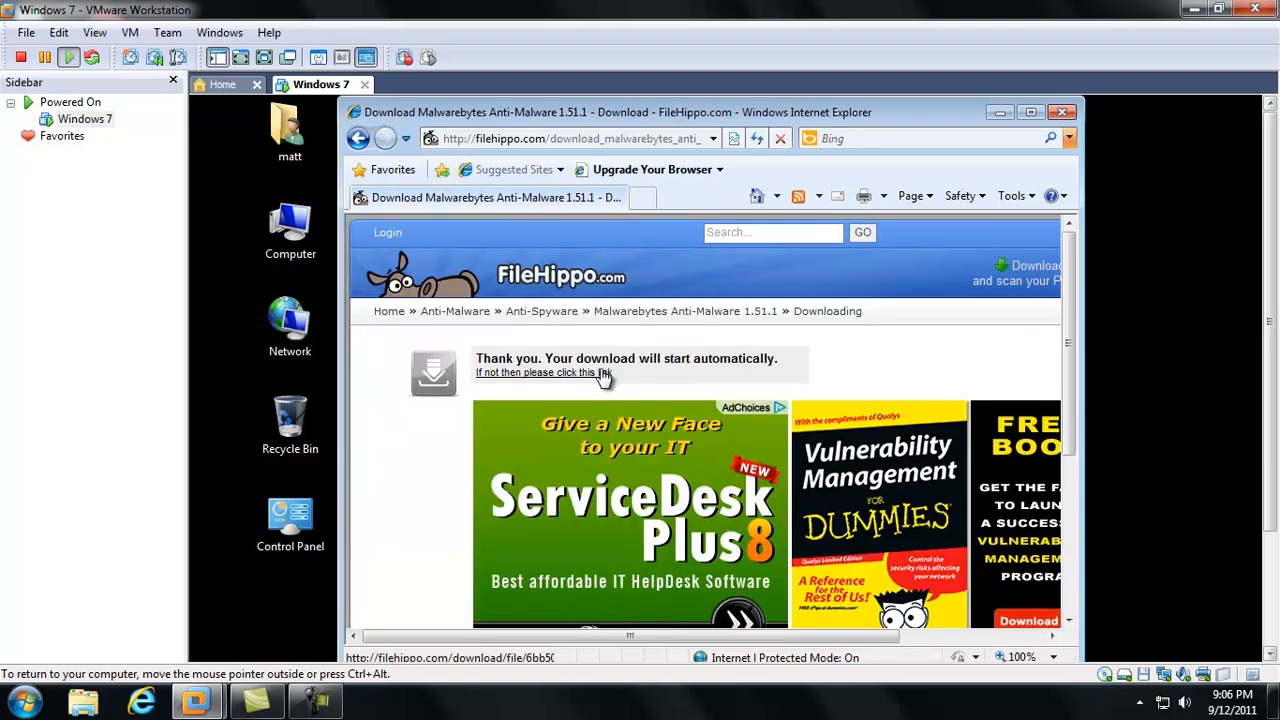
click(704, 224)
click(717, 230)
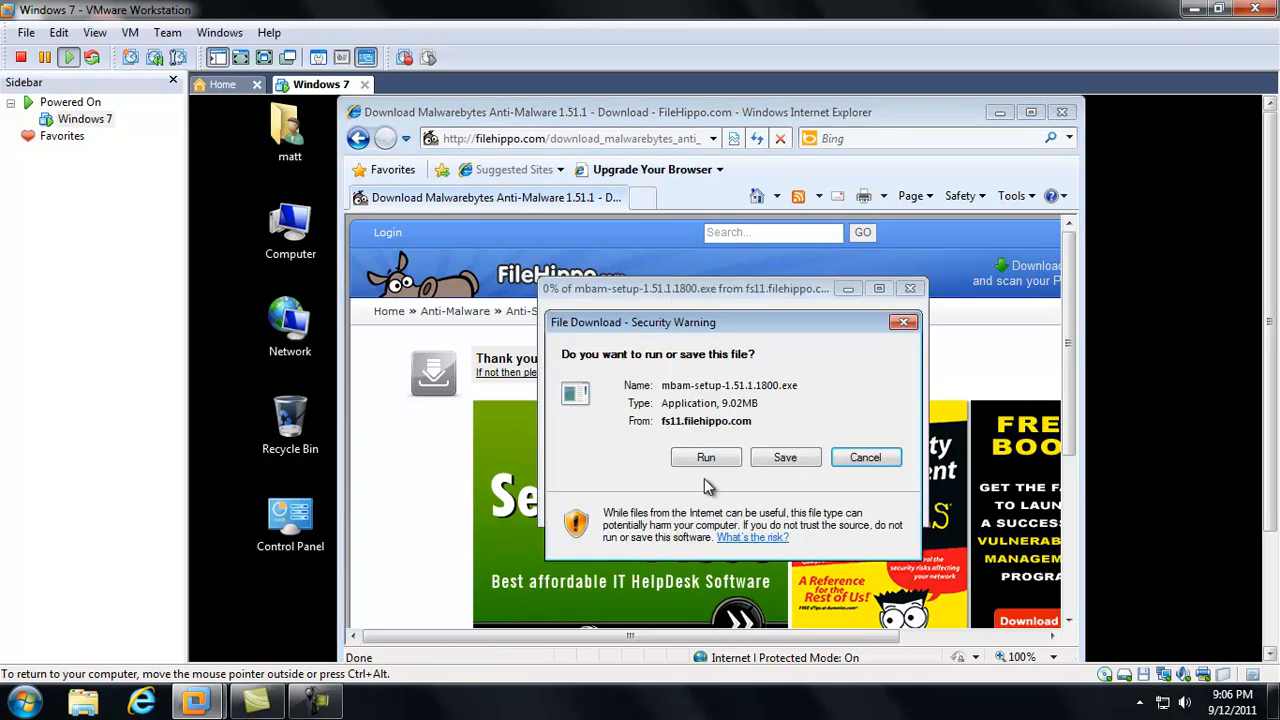
click(705, 460)
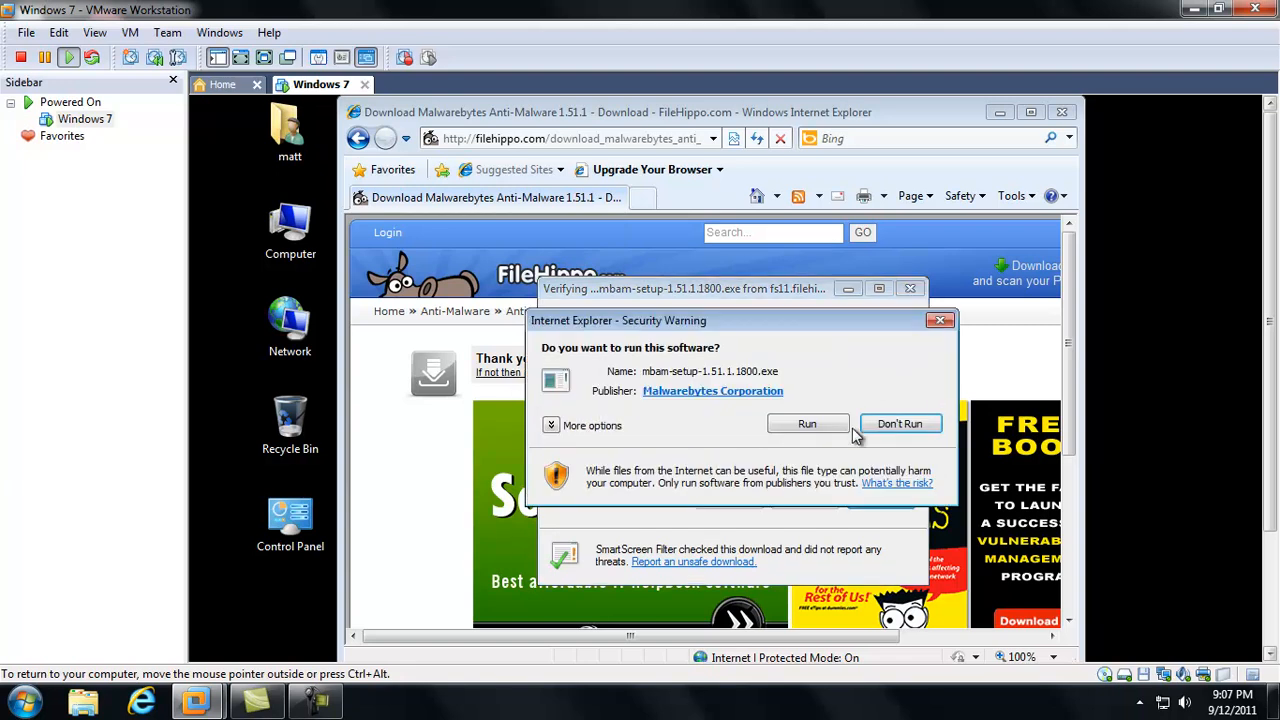
Launch the downloaded Malwarebytes installer, allow it to make changes to the computer, and use English as the setup language
click(807, 424)
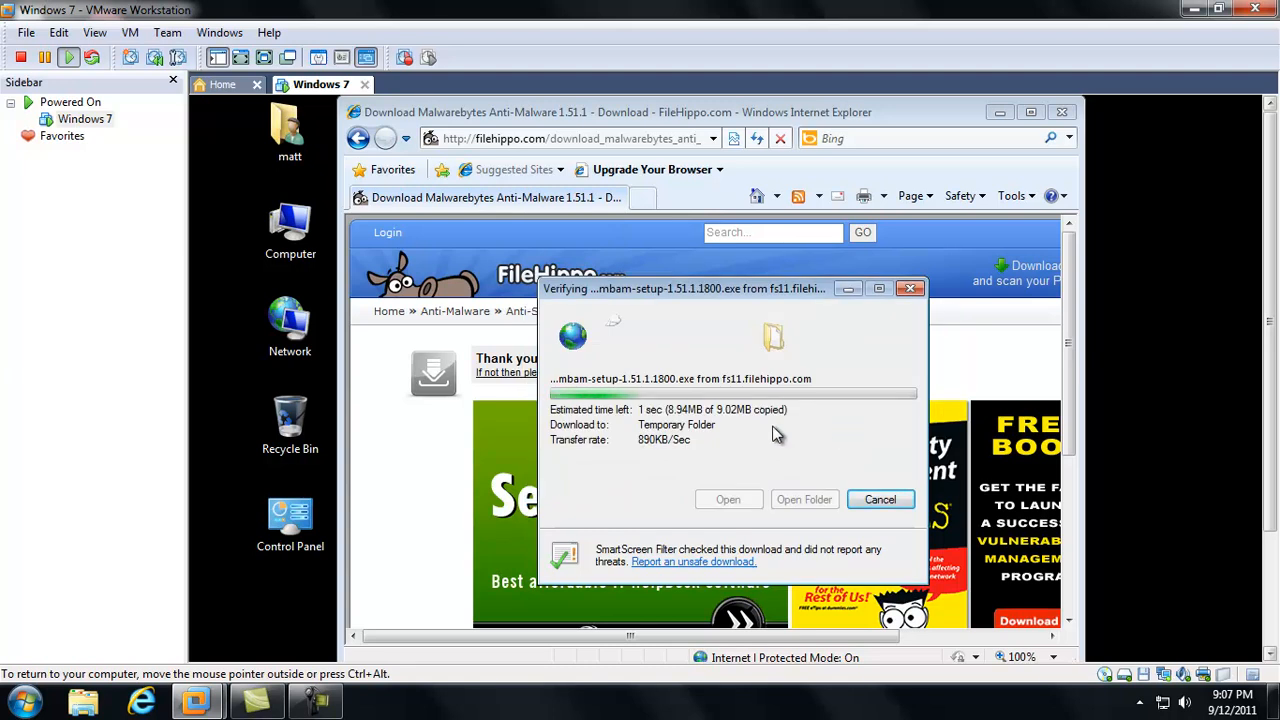
click(1001, 113)
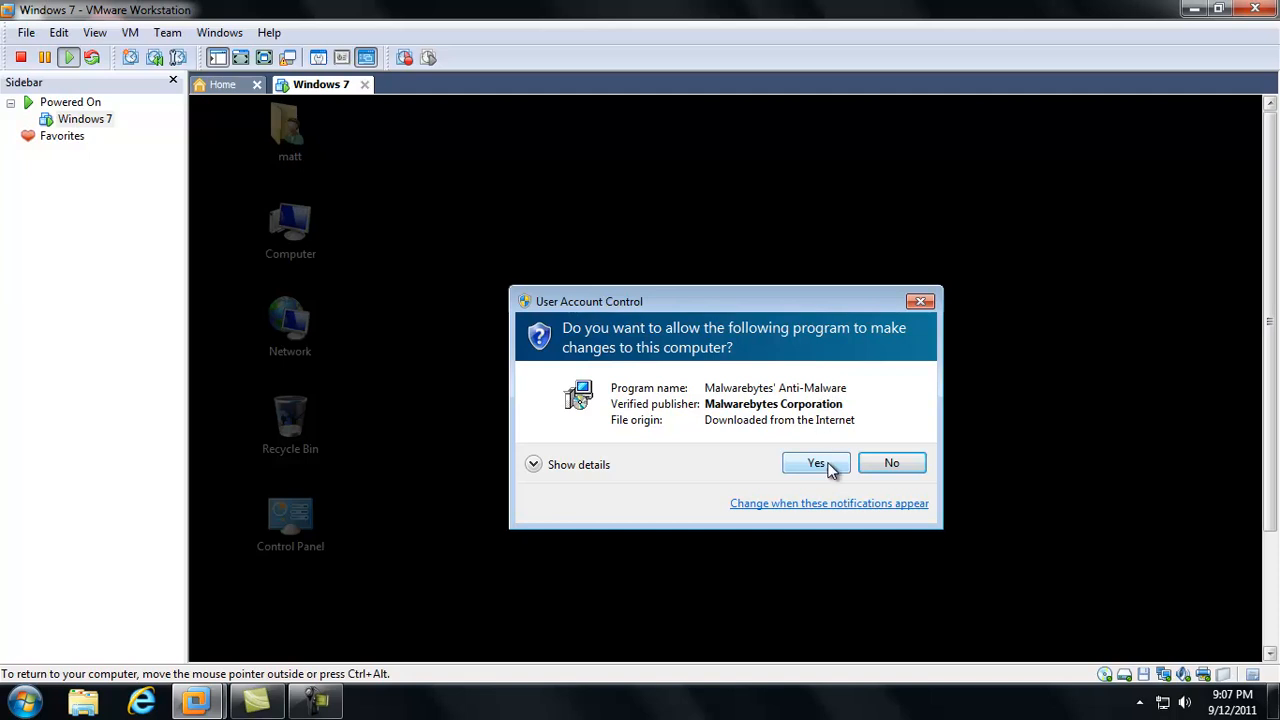
click(816, 464)
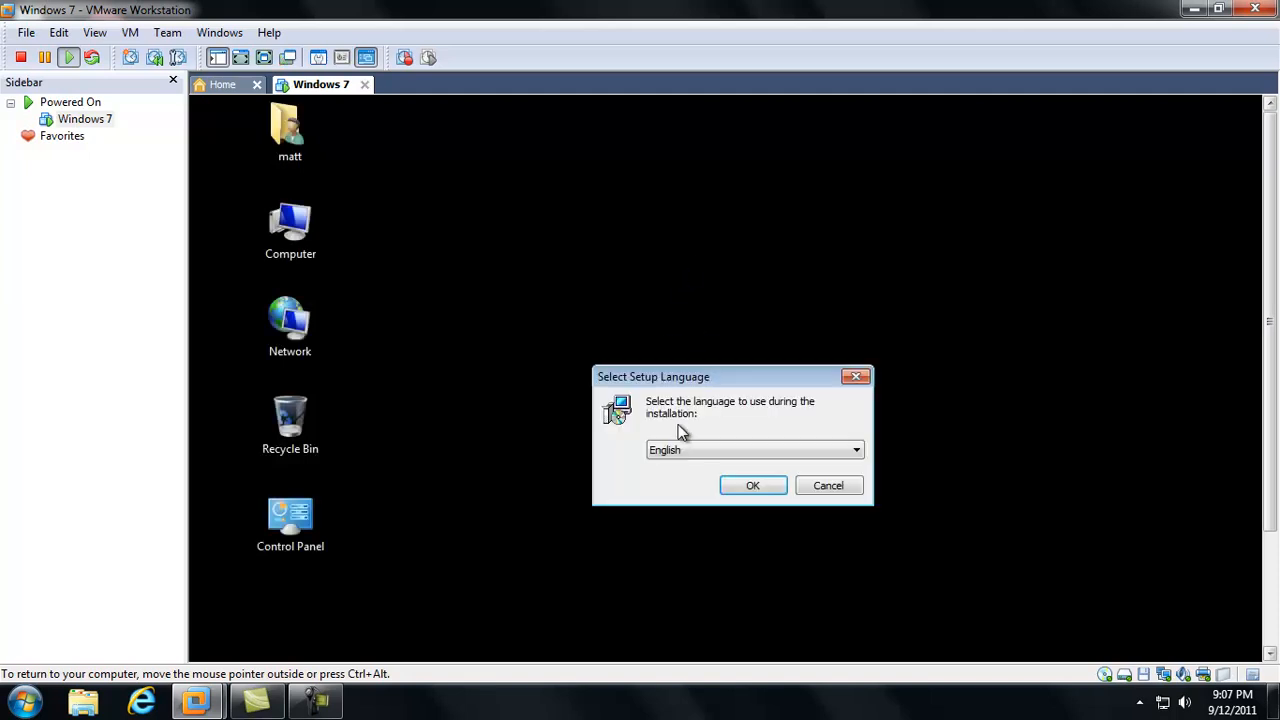
click(752, 486)
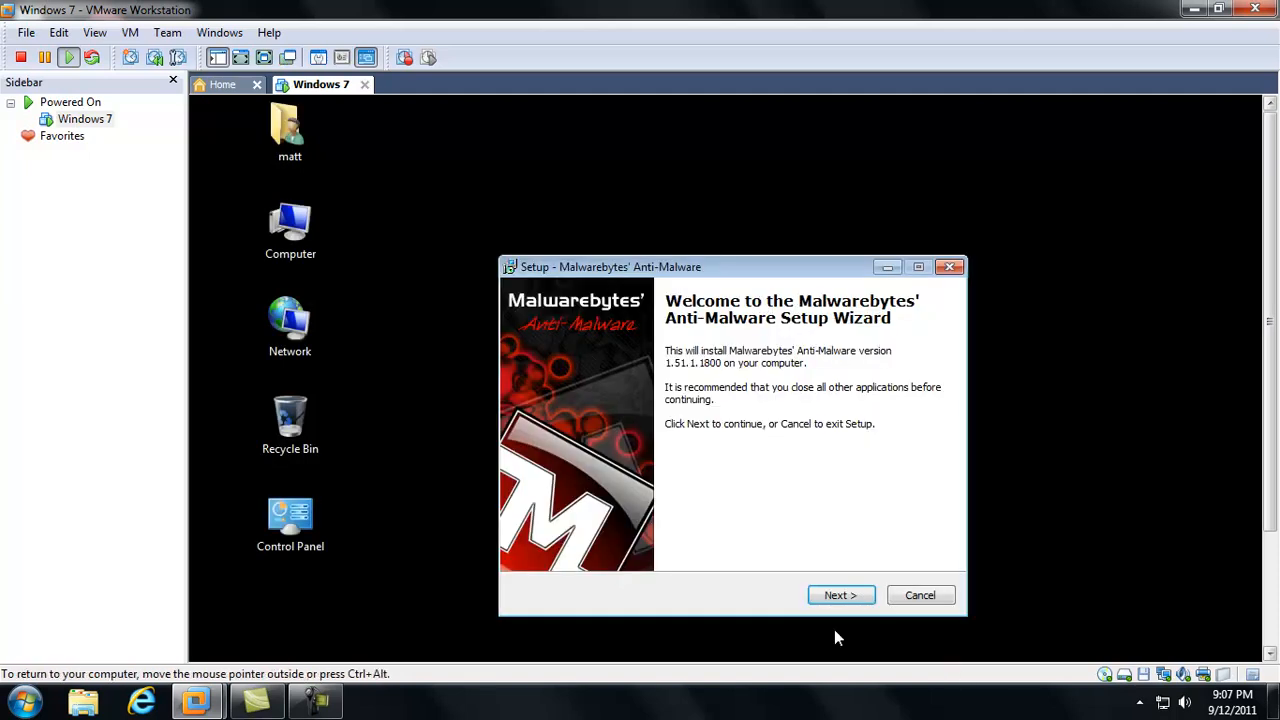
Accept the license and install Malwarebytes with the default folders and a desktop icon, finishing with the update and launch options enabled
click(822, 598)
click(638, 540)
click(845, 597)
click(845, 598)
click(843, 597)
click(843, 597)
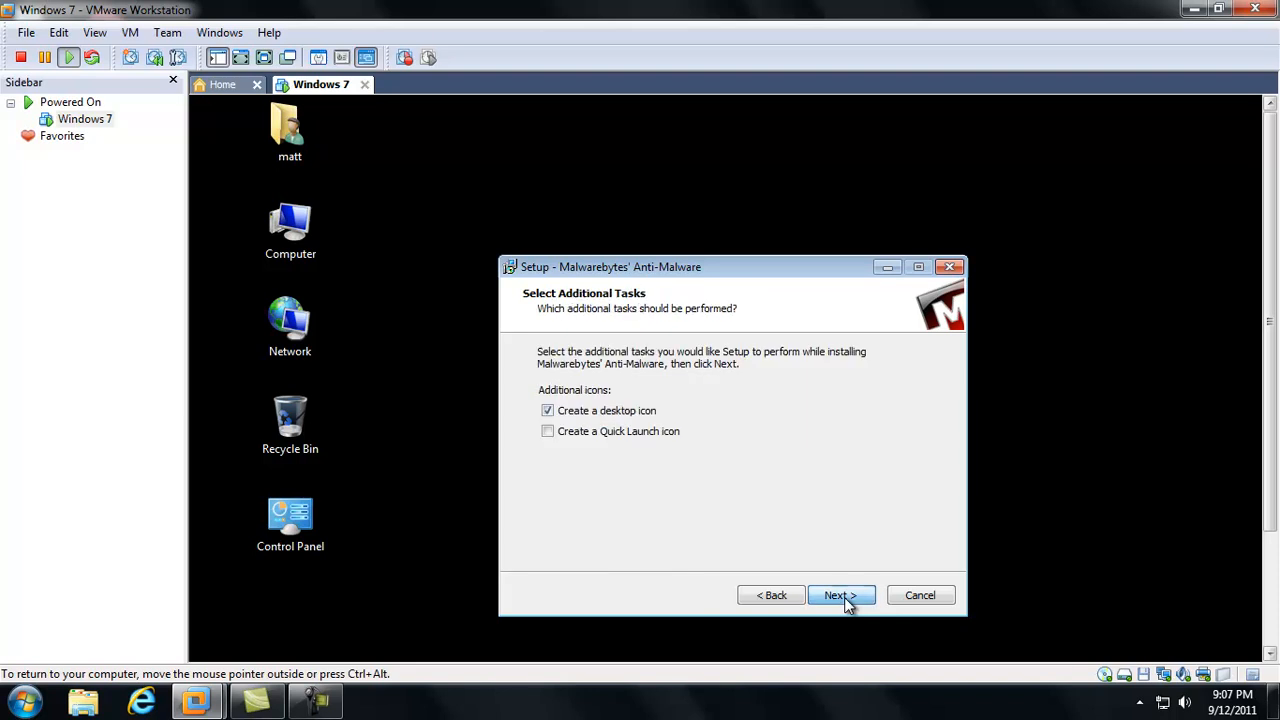
click(843, 597)
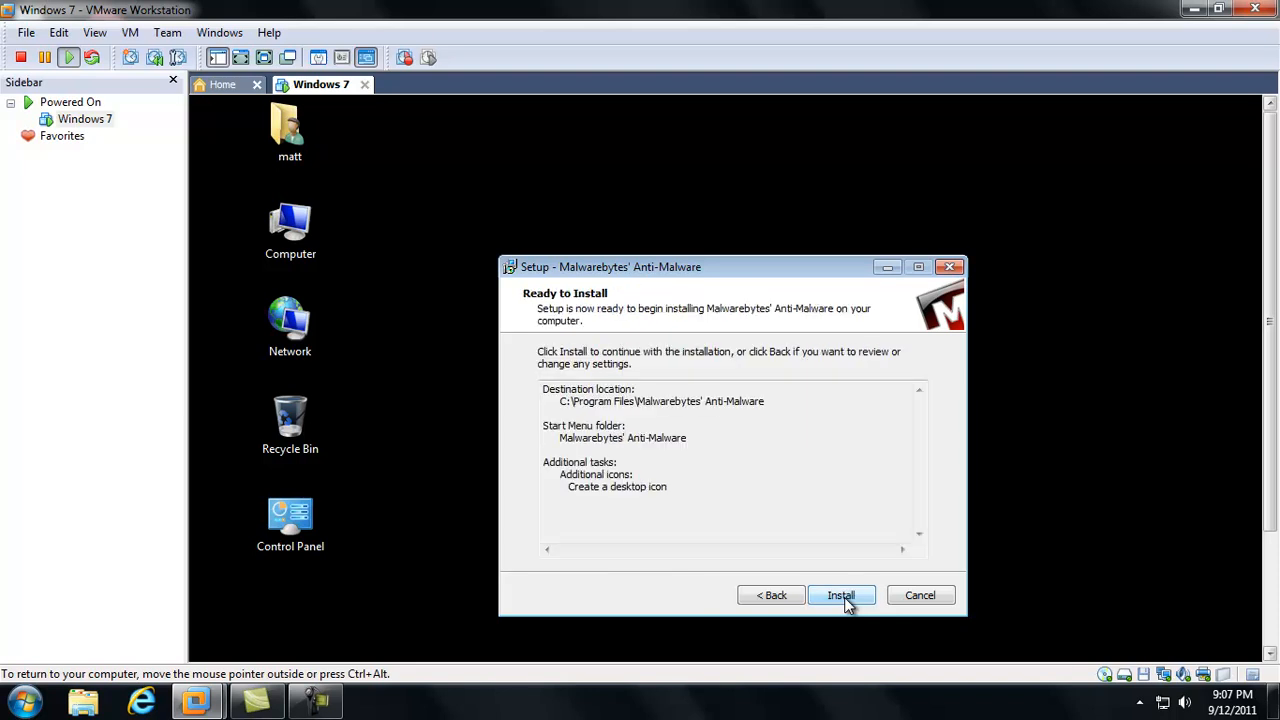
click(843, 597)
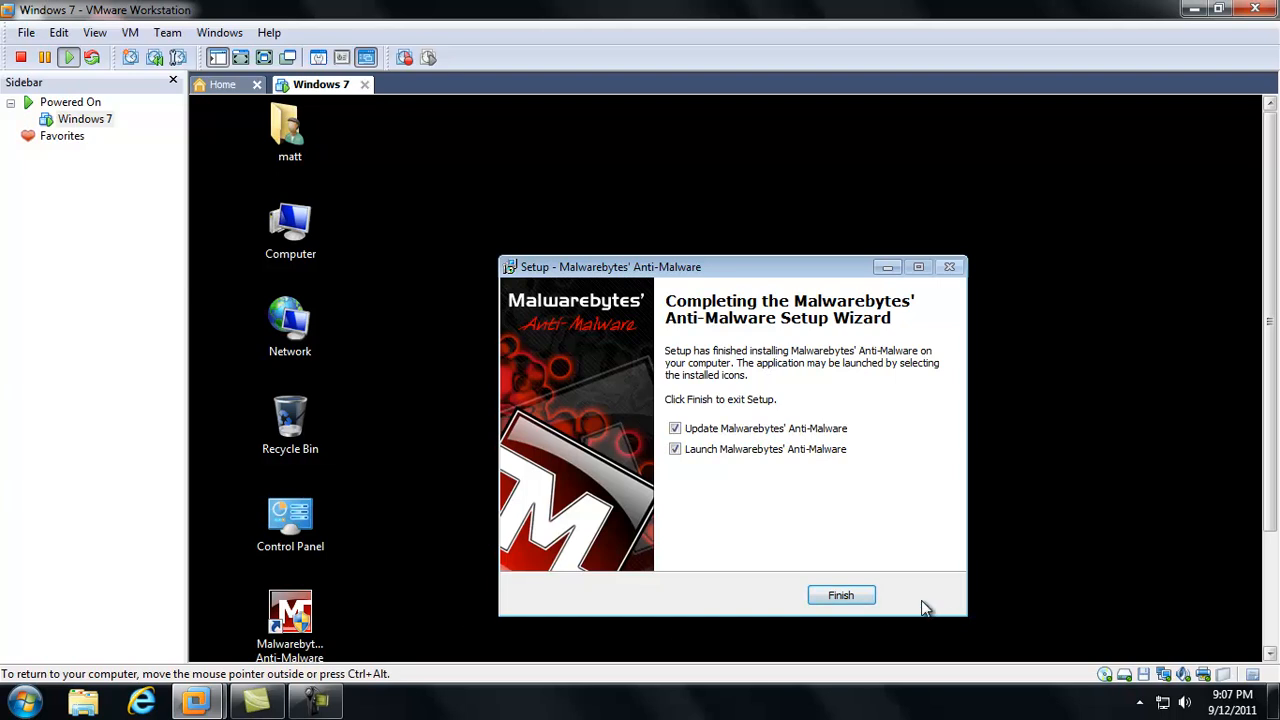
click(838, 597)
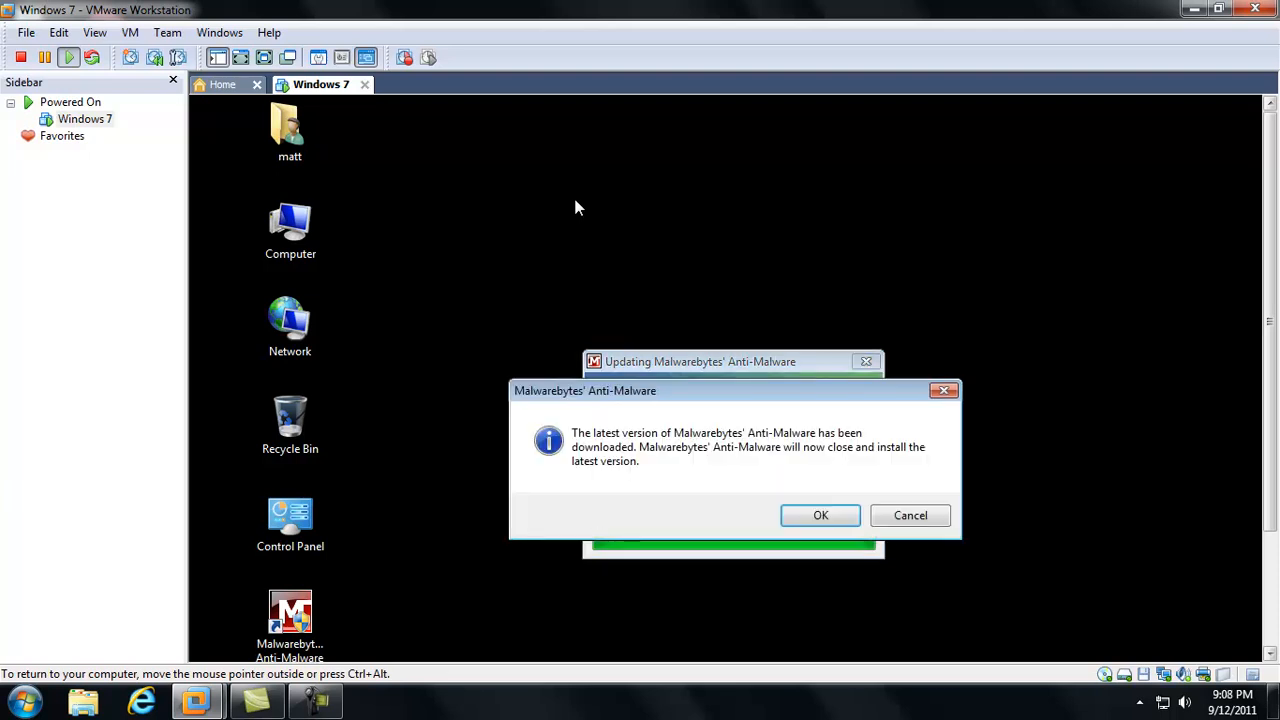
Accept installing the newly downloaded Malwarebytes version and start its setup in English
click(822, 516)
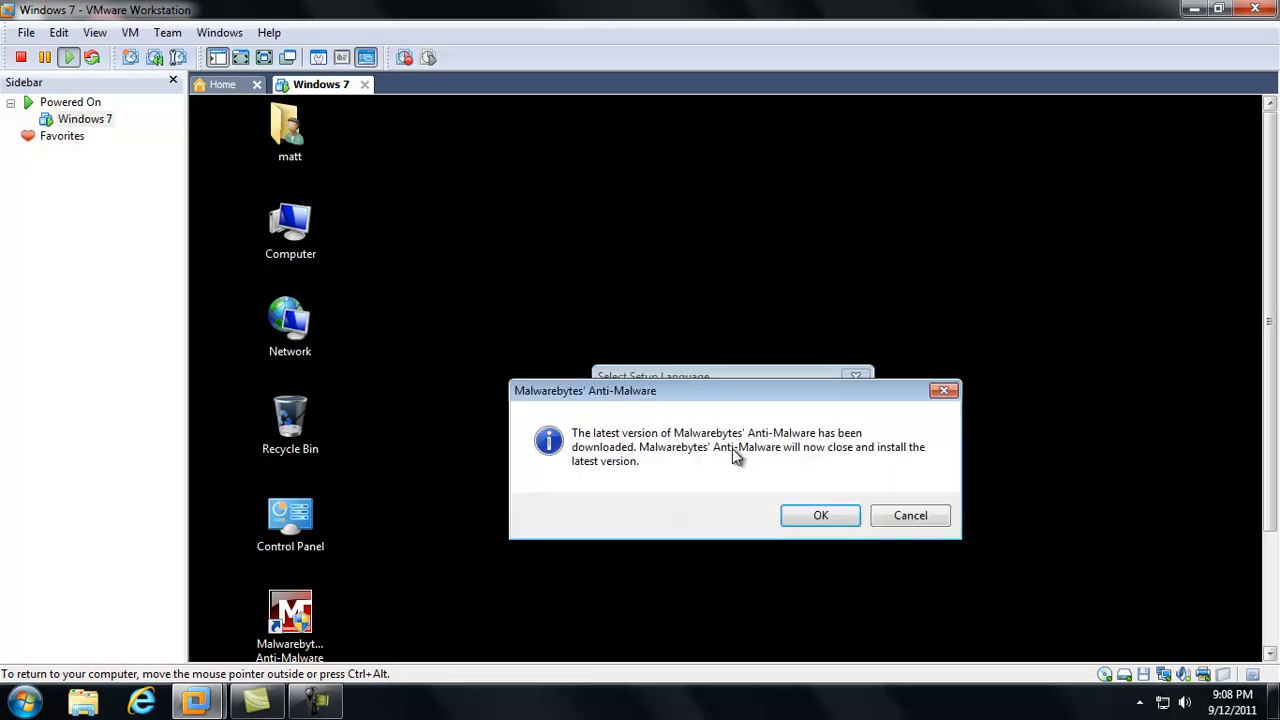
click(820, 515)
click(748, 488)
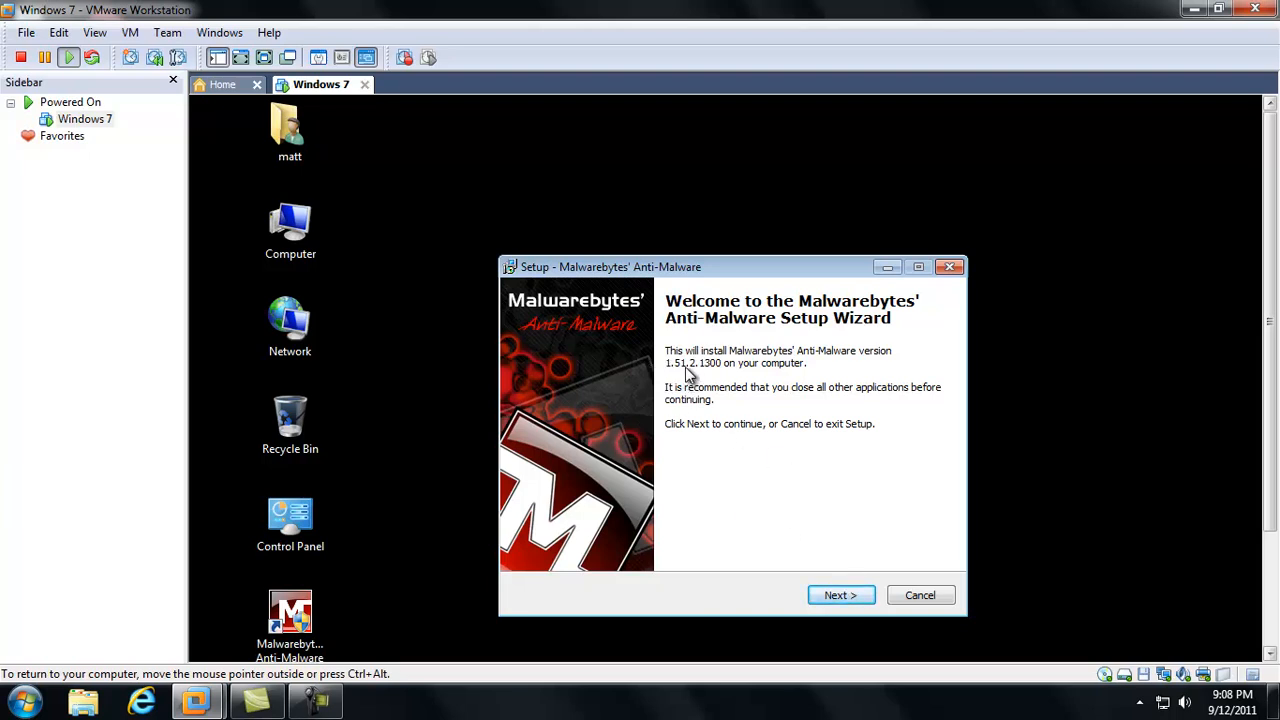
Accept the license agreement for version 1.51.2.1300 and keep the default destination and Start menu folders
click(853, 600)
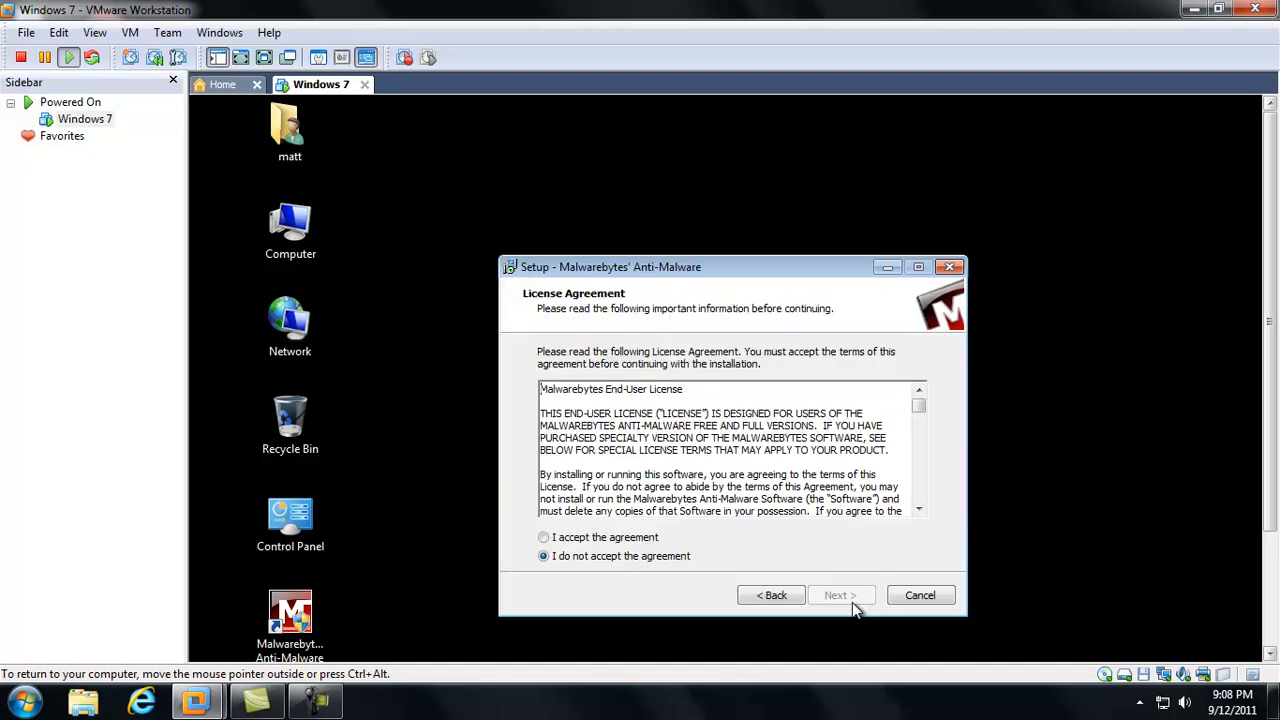
click(622, 538)
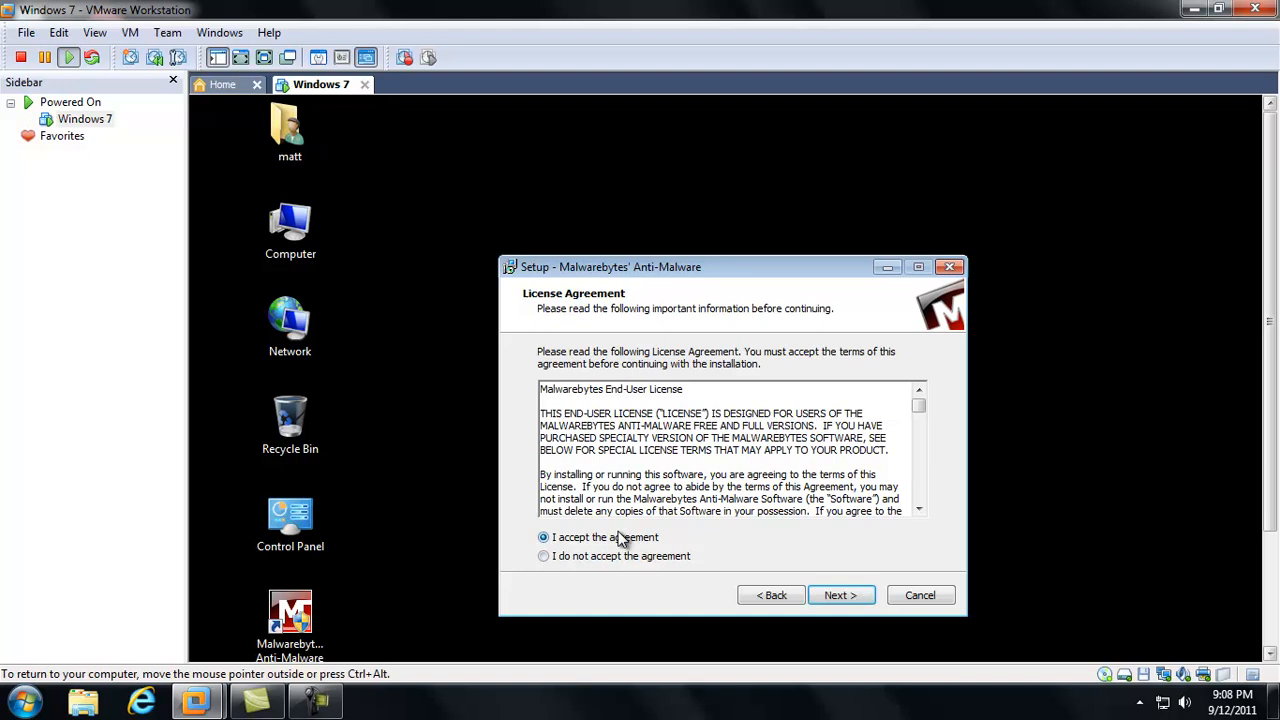
click(866, 602)
click(860, 603)
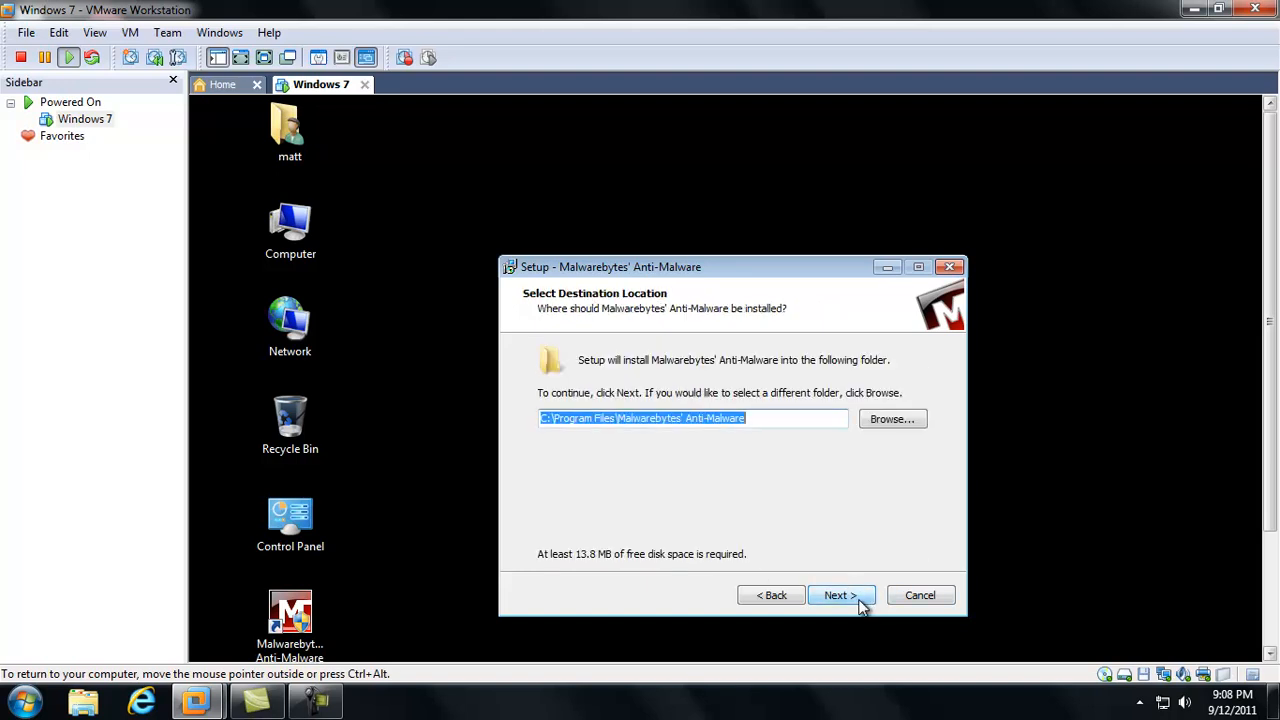
click(860, 603)
click(858, 602)
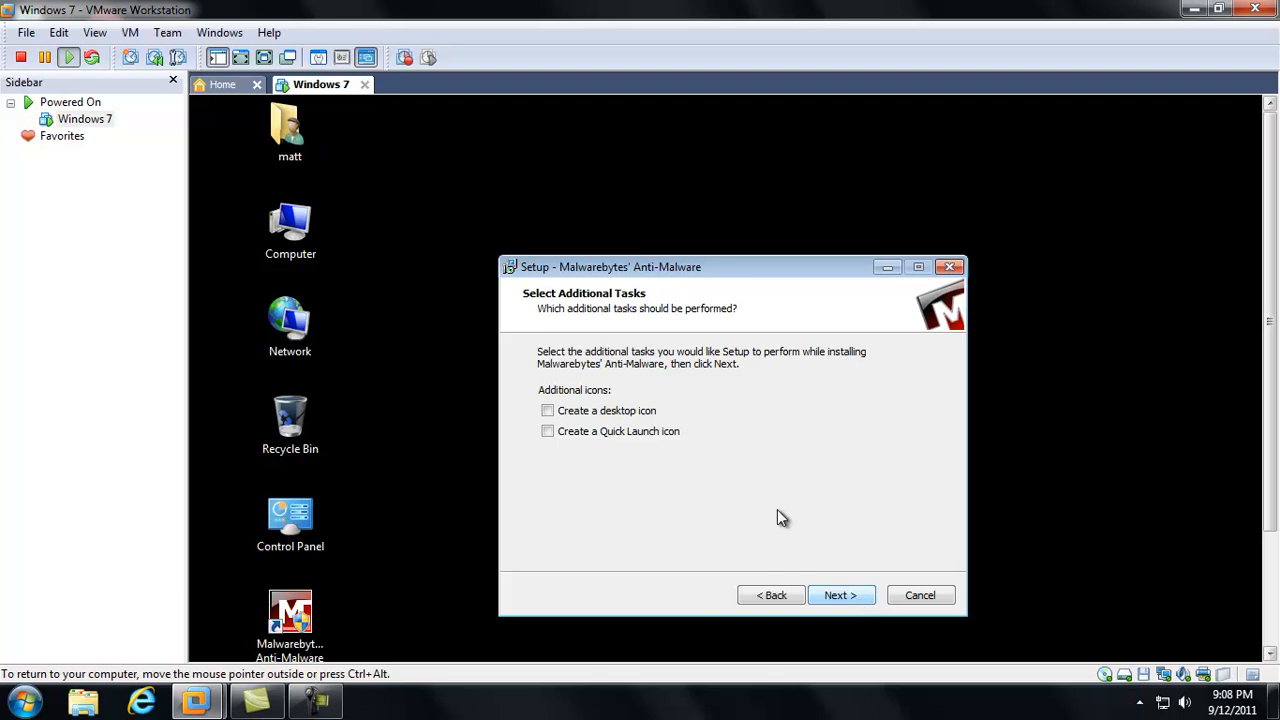
Select the desktop and Quick Launch icons, install the new version, and finish setup with the update and launch options enabled
click(655, 414)
click(660, 432)
click(838, 597)
click(838, 600)
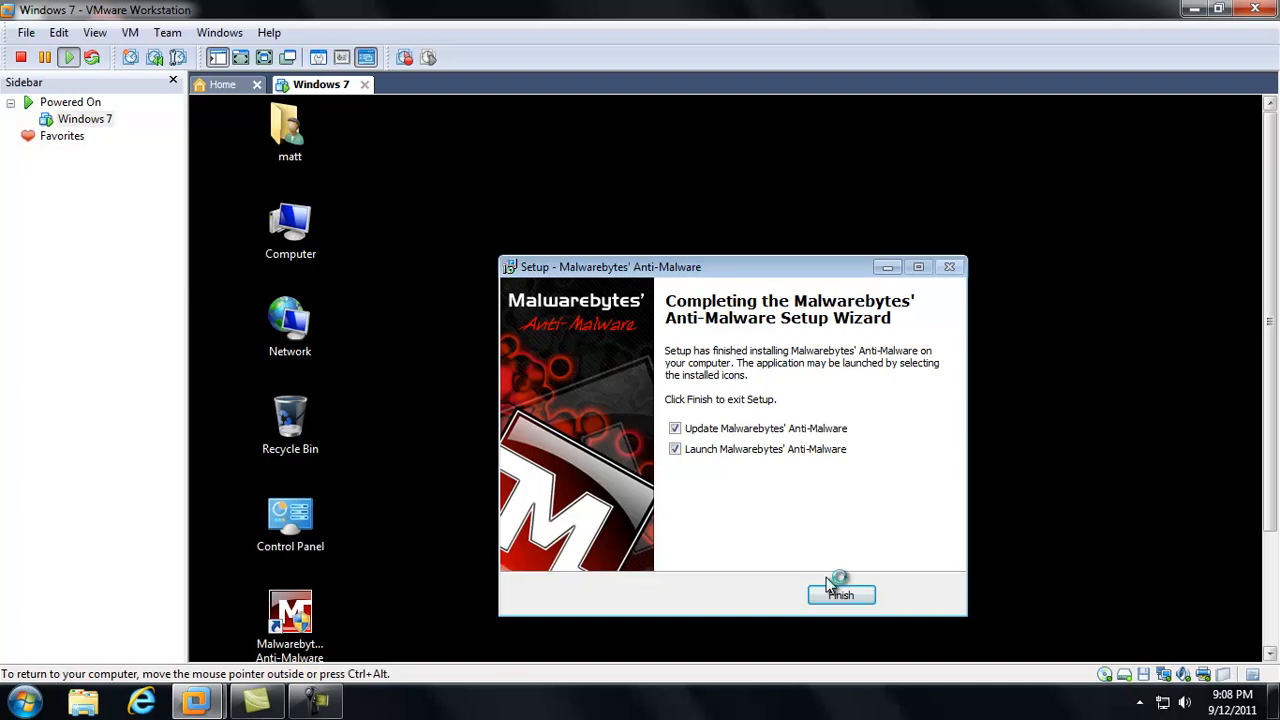
click(840, 596)
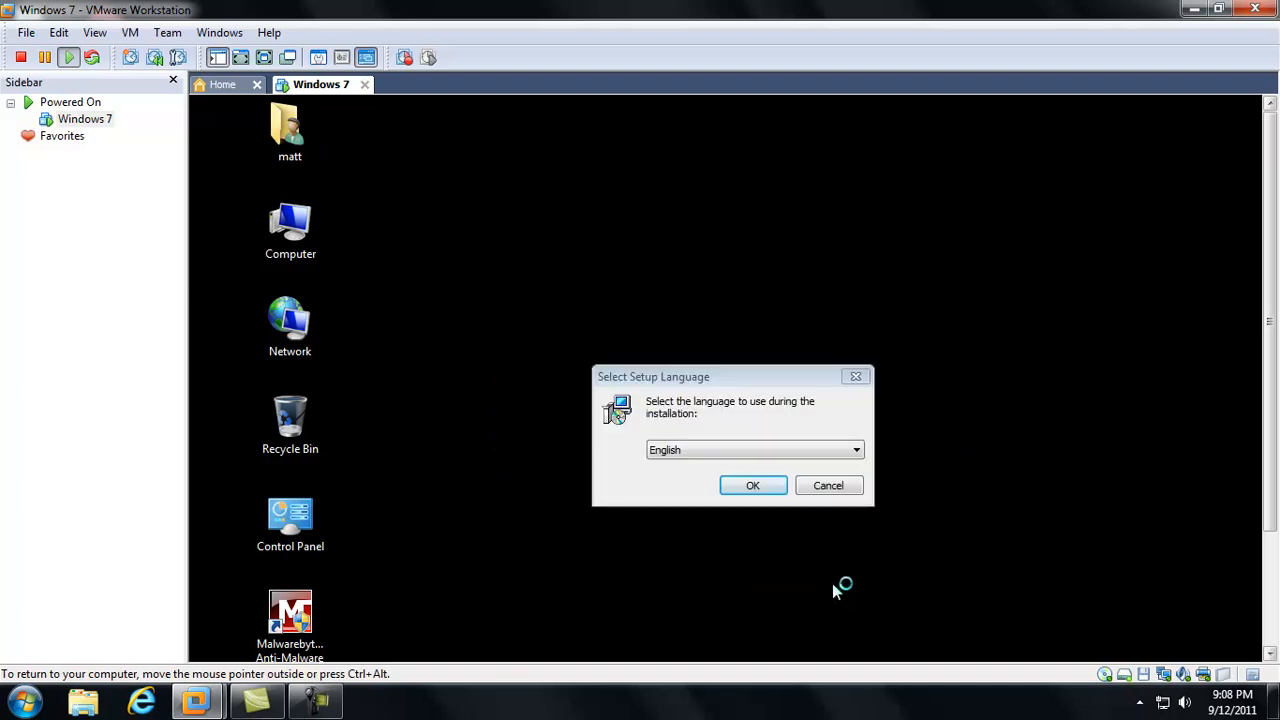
Acknowledge the completed Malwarebytes database update and cancel the leftover setup language dialog
click(752, 484)
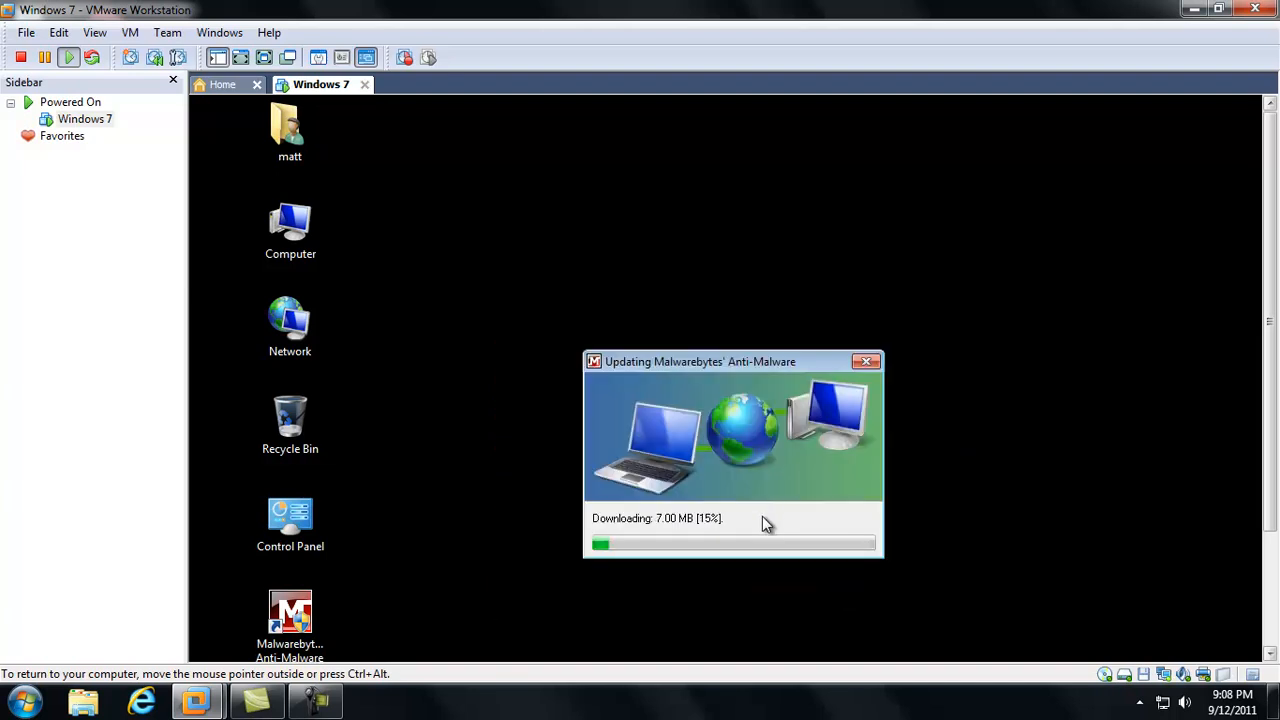
drag(1270, 466, 1271, 588)
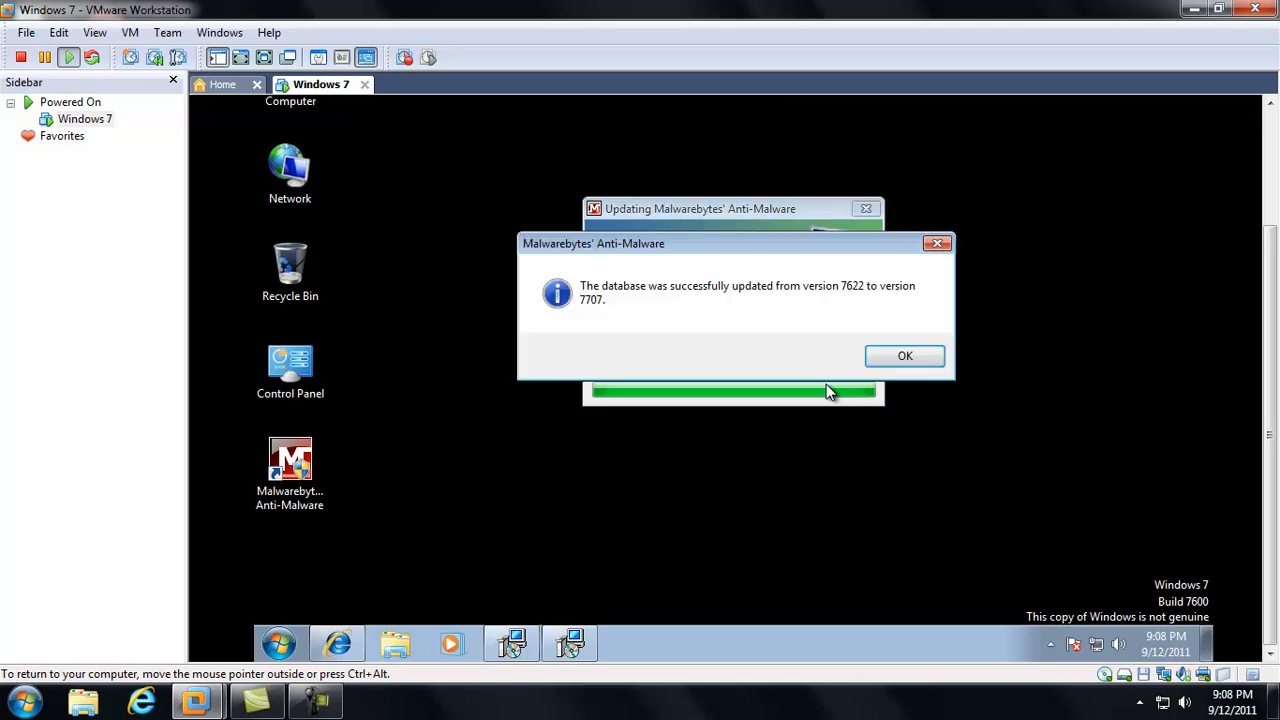
click(897, 357)
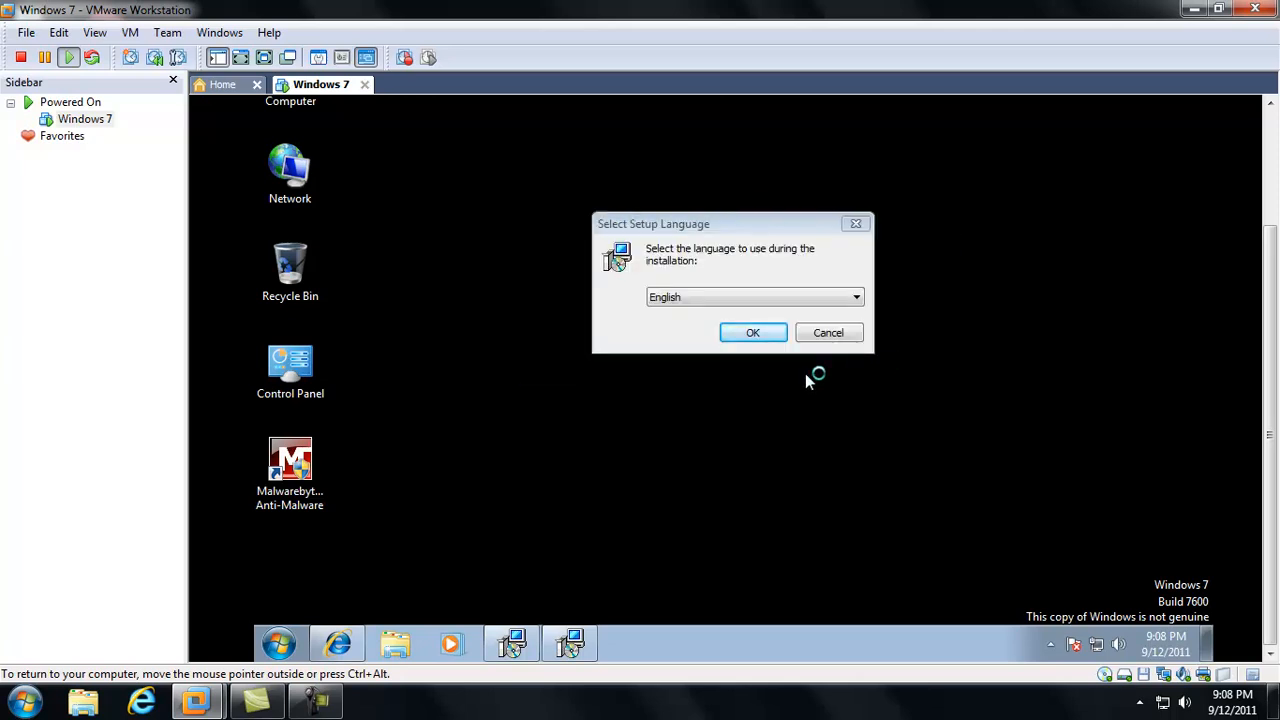
click(752, 236)
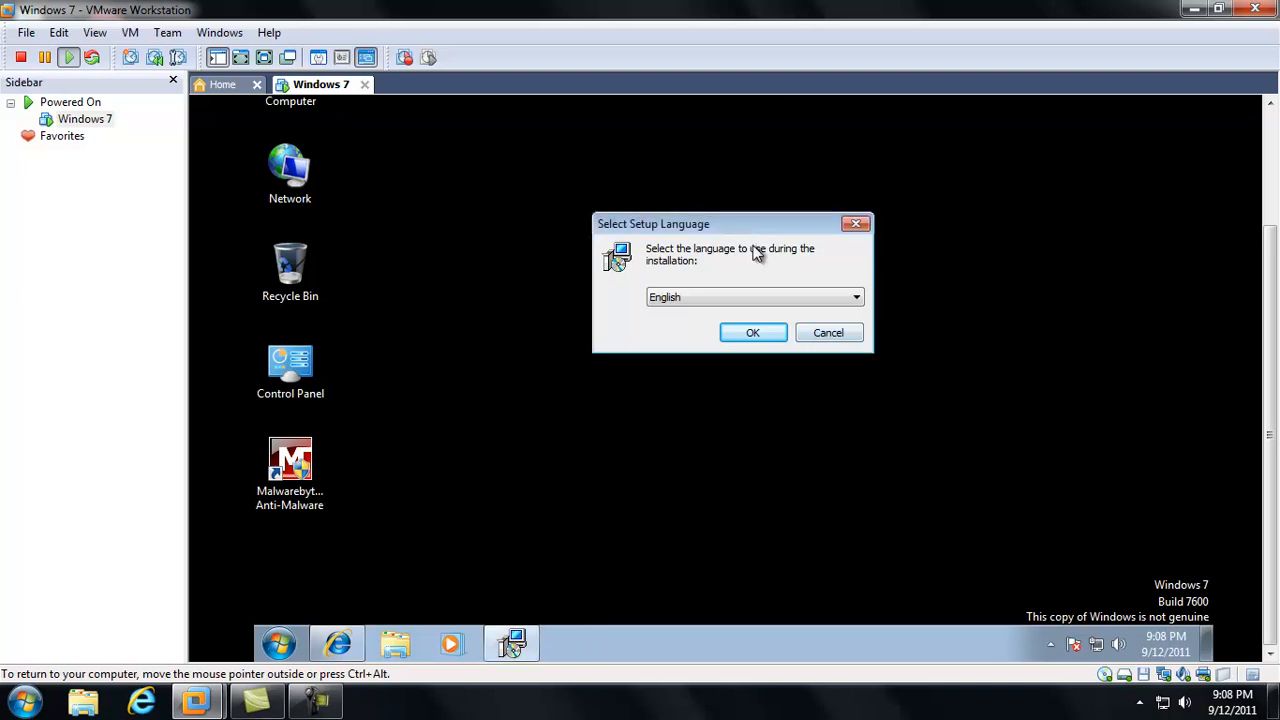
click(826, 330)
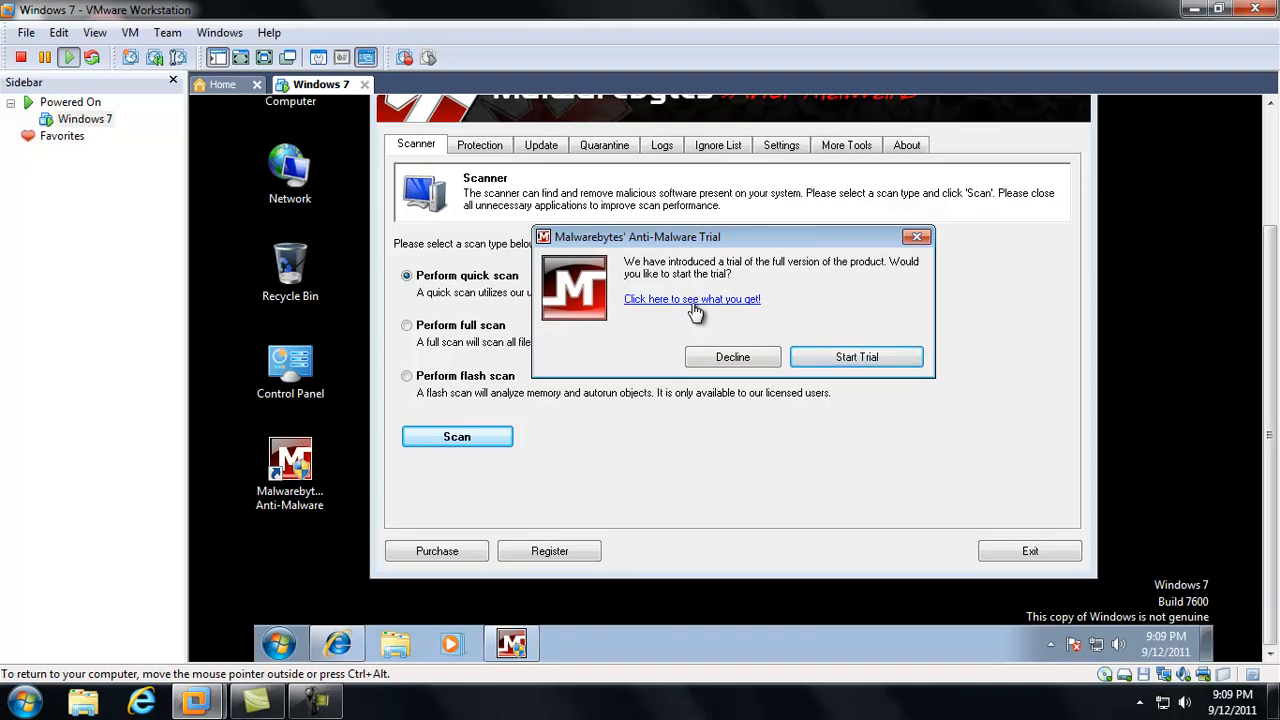
View the web page describing the Malwarebytes full-version trial, and close the browser with all its tabs
click(900, 357)
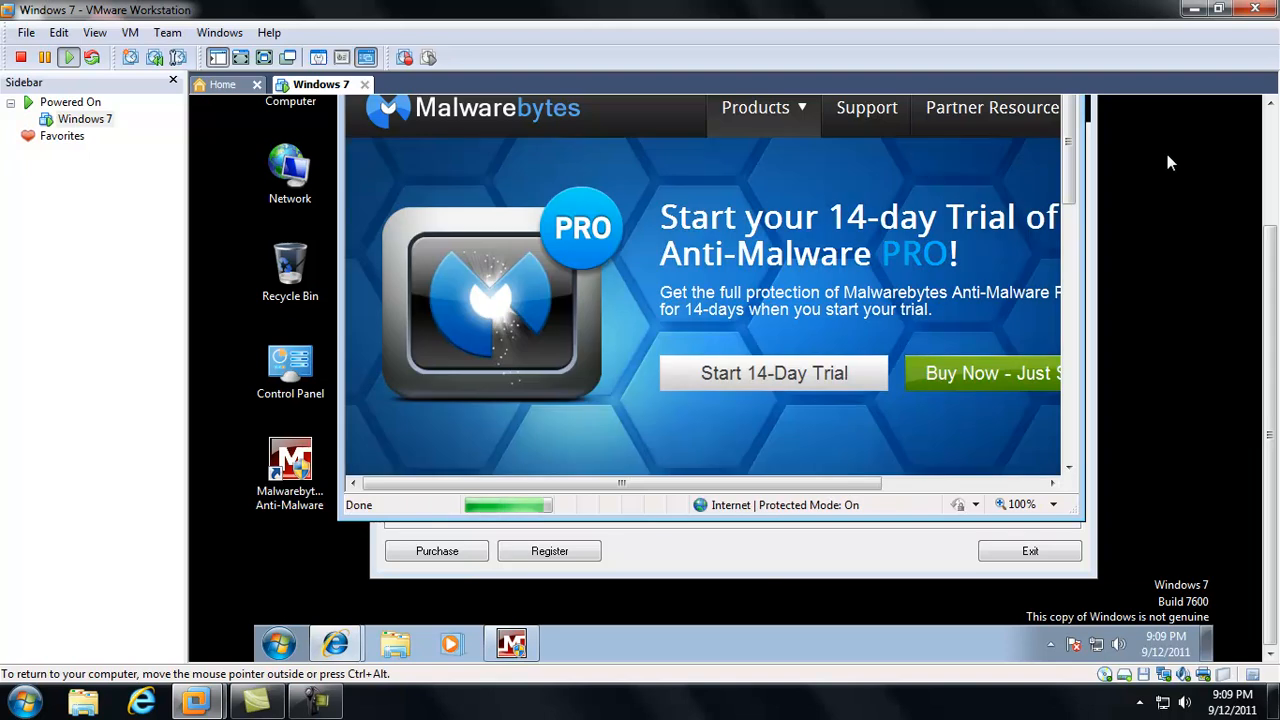
scroll(1270, 300, up, 3)
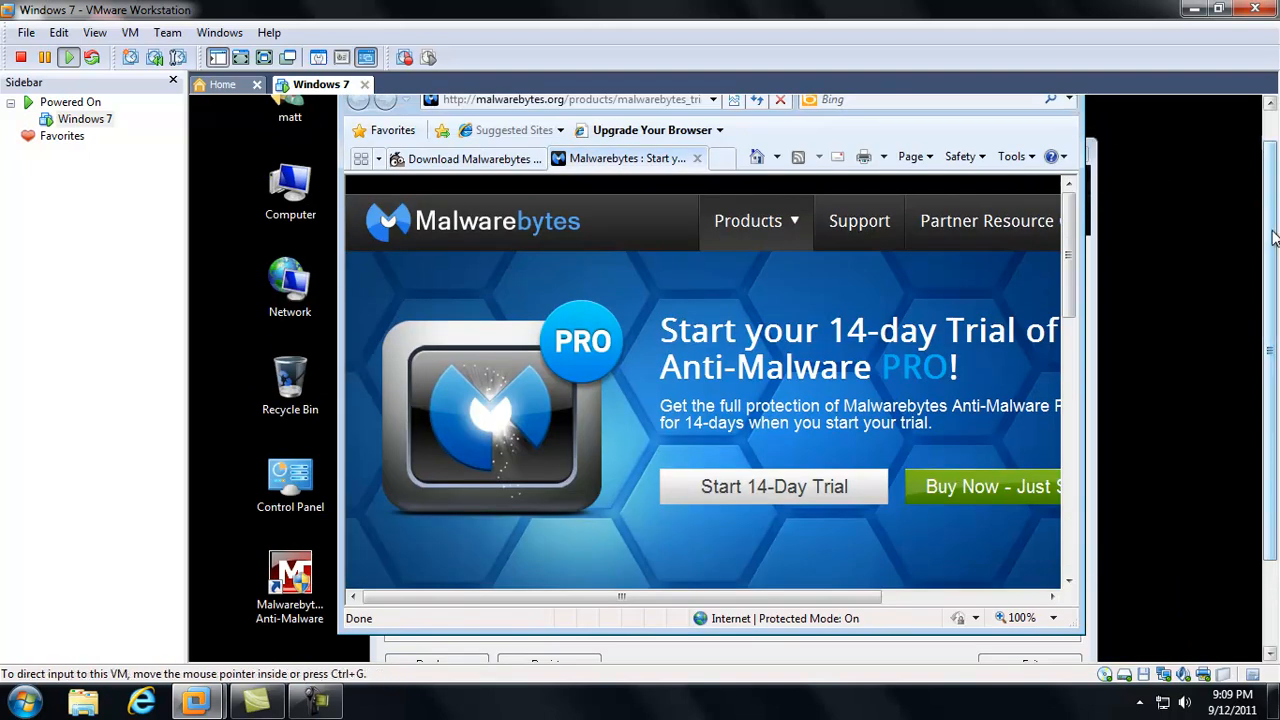
scroll(1272, 240, up, 1)
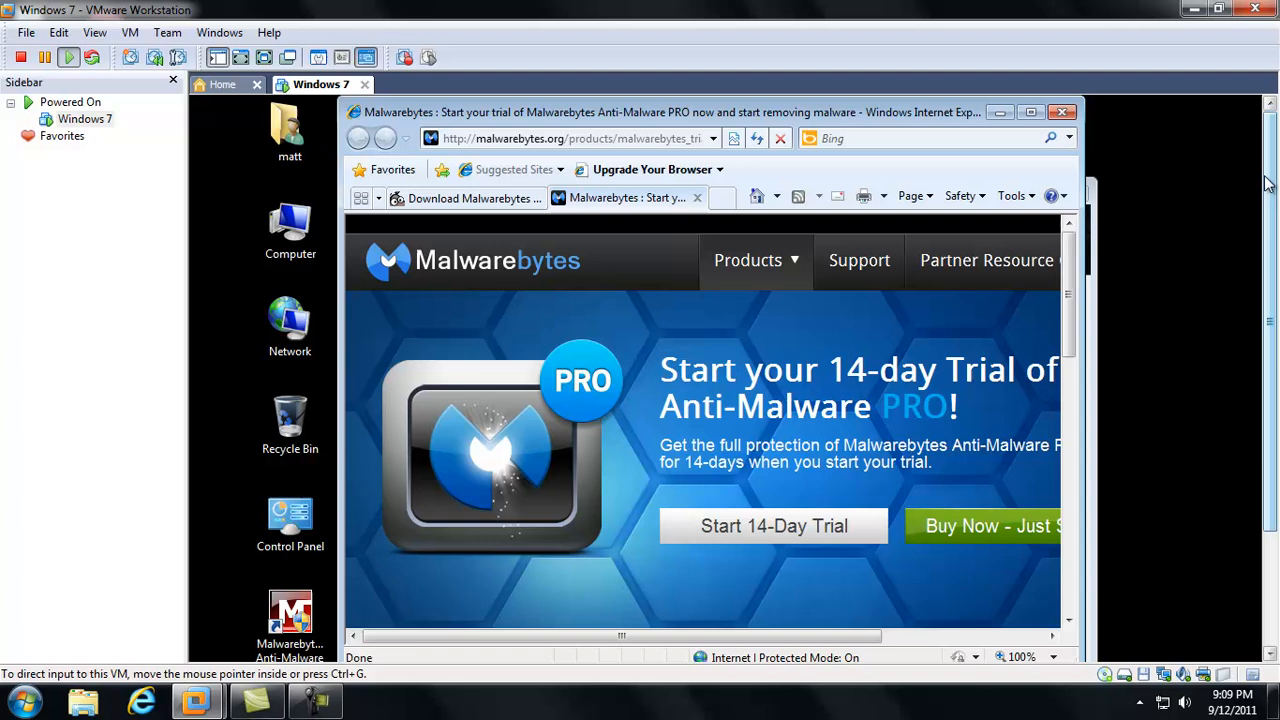
click(1062, 112)
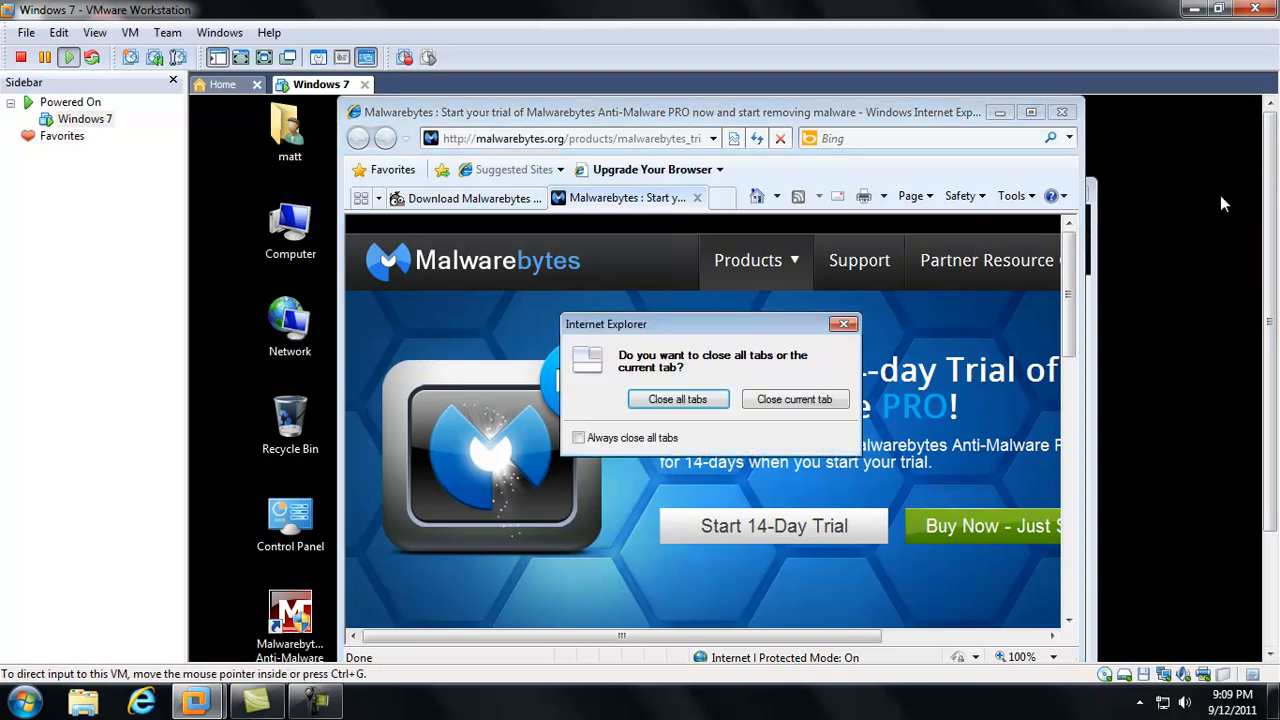
click(677, 399)
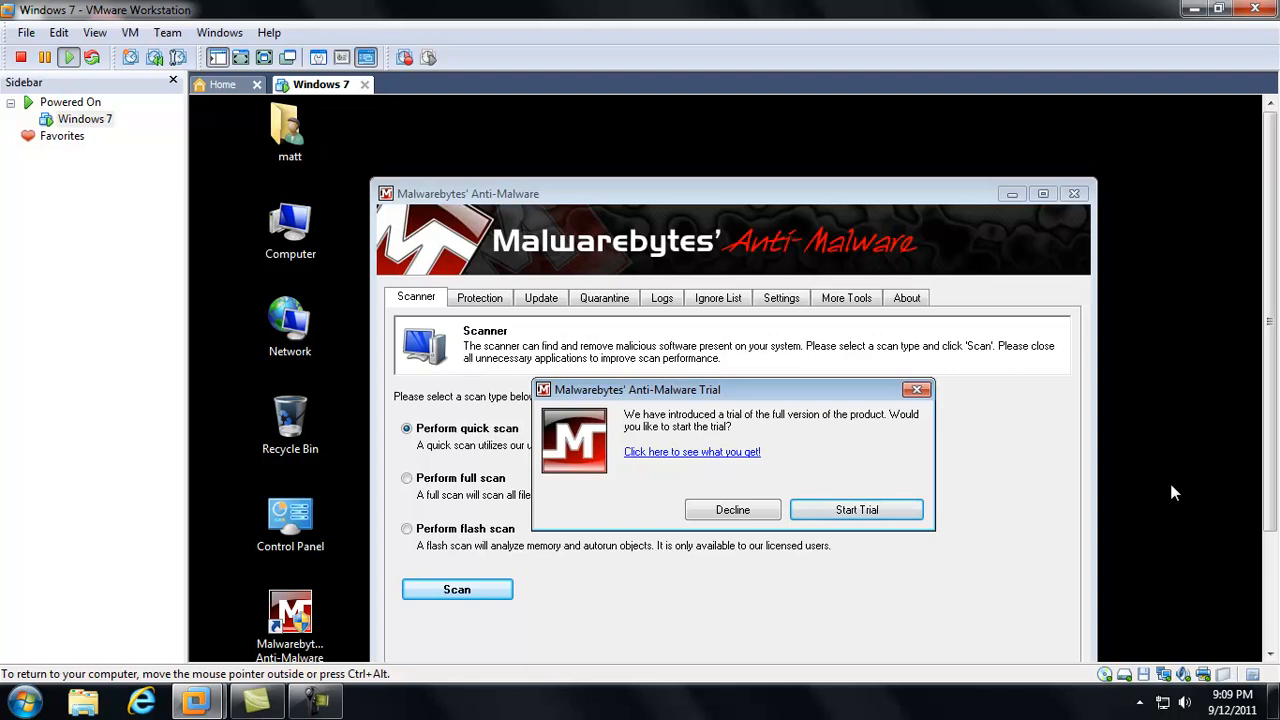
Start the trial of the full Malwarebytes version and acknowledge the active protection message
click(837, 507)
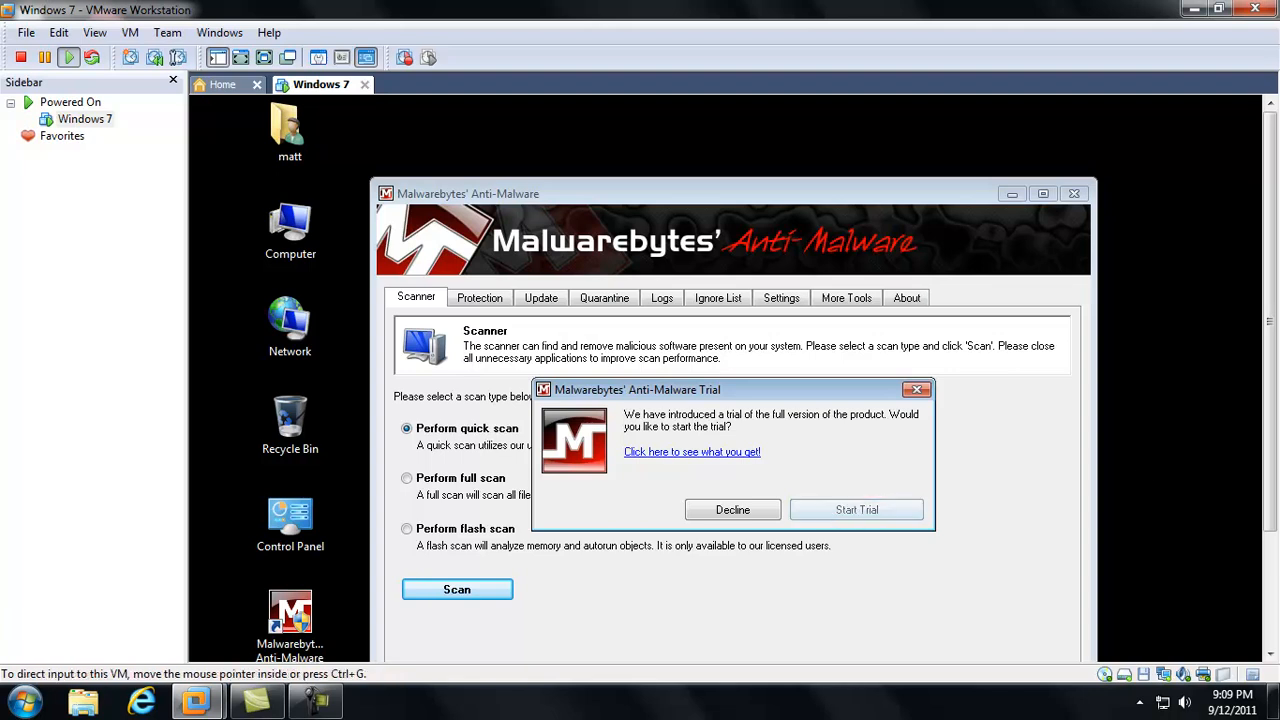
scroll(1268, 278, down, 1)
scroll(1268, 278, down, 3)
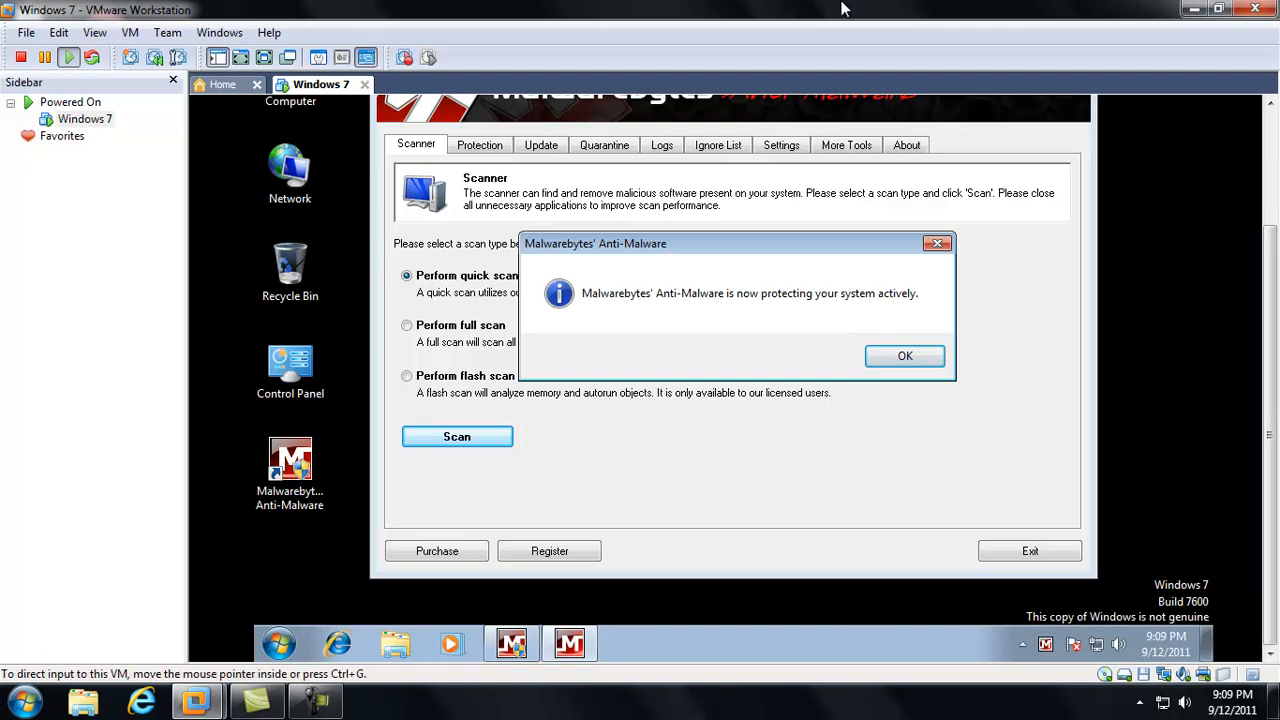
click(903, 356)
Open Windows Task Manager in the virtual machine and bring its list of running applications into view
right_click(726, 646)
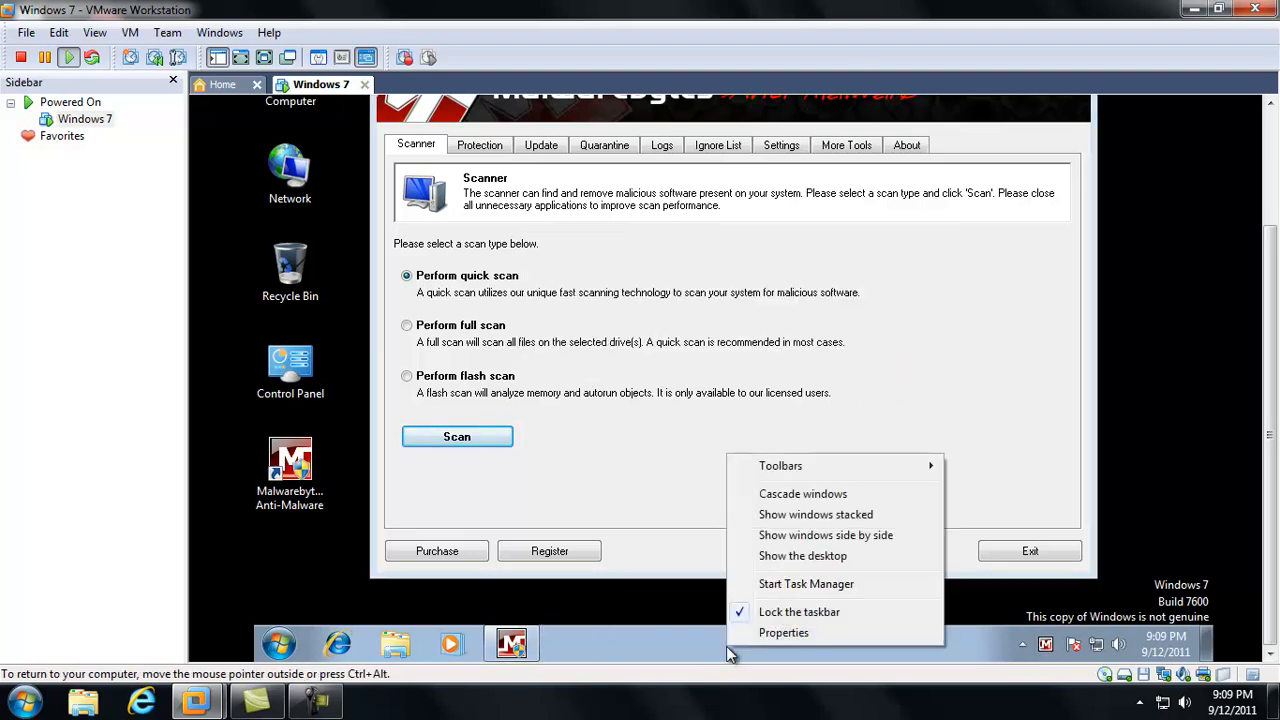
click(757, 588)
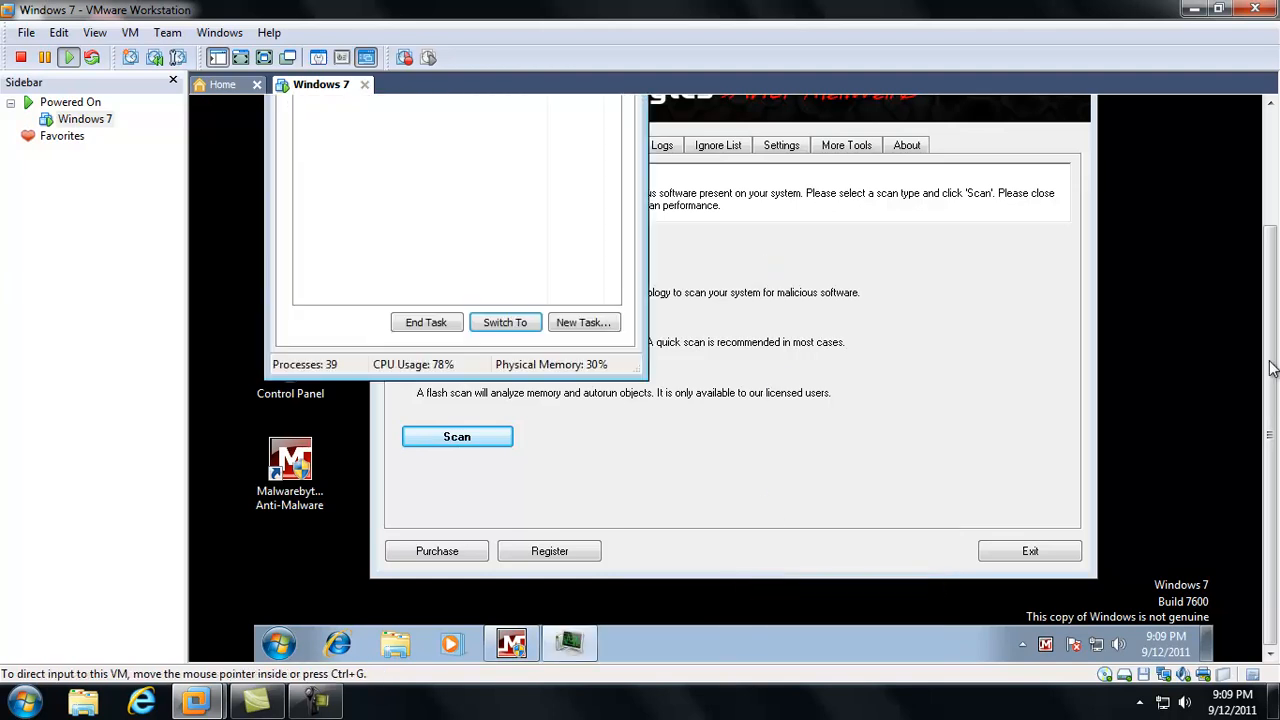
drag(1272, 380, 1268, 250)
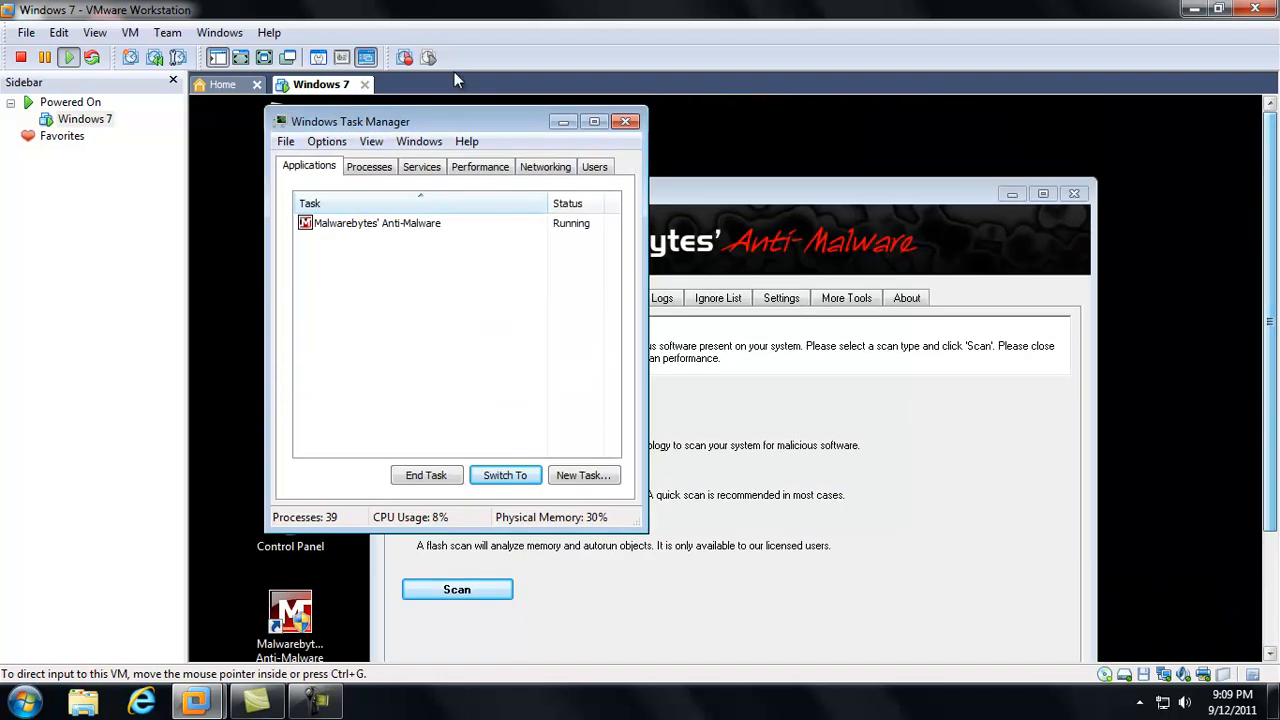
Examine the processes of all users in Task Manager, selecting mbam.exe to check its memory use, and close Task Manager
click(371, 168)
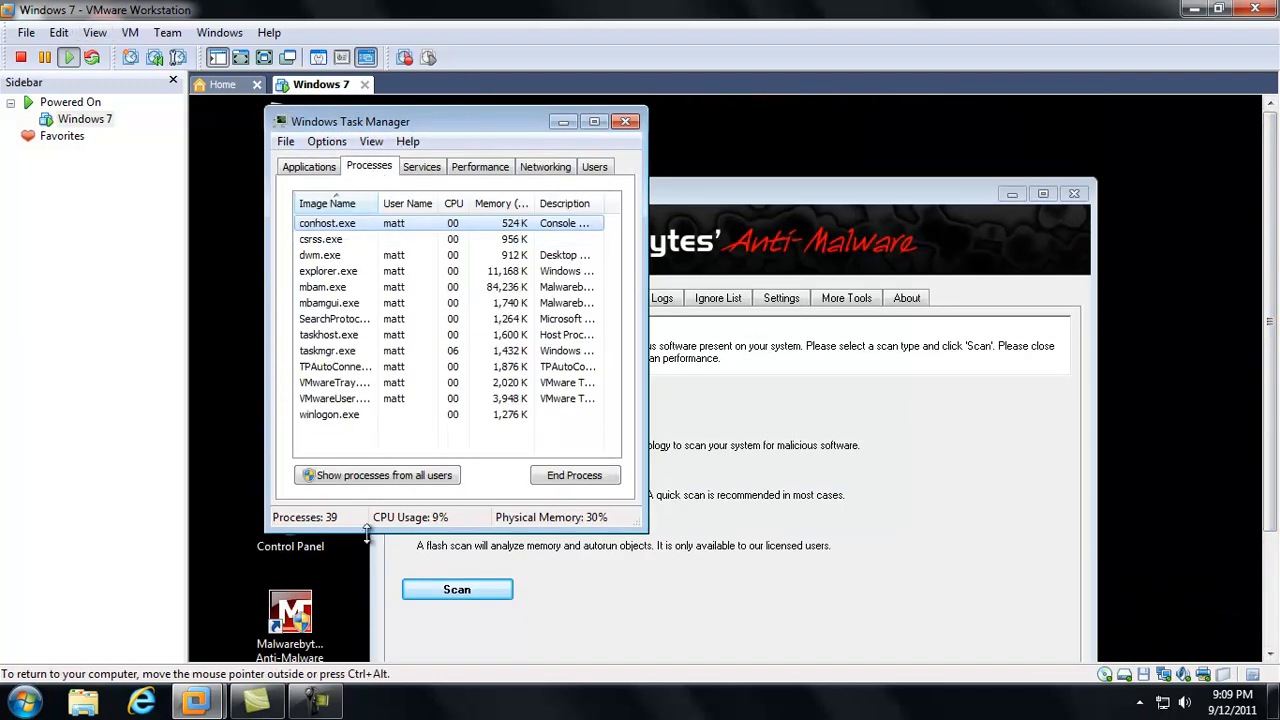
click(359, 476)
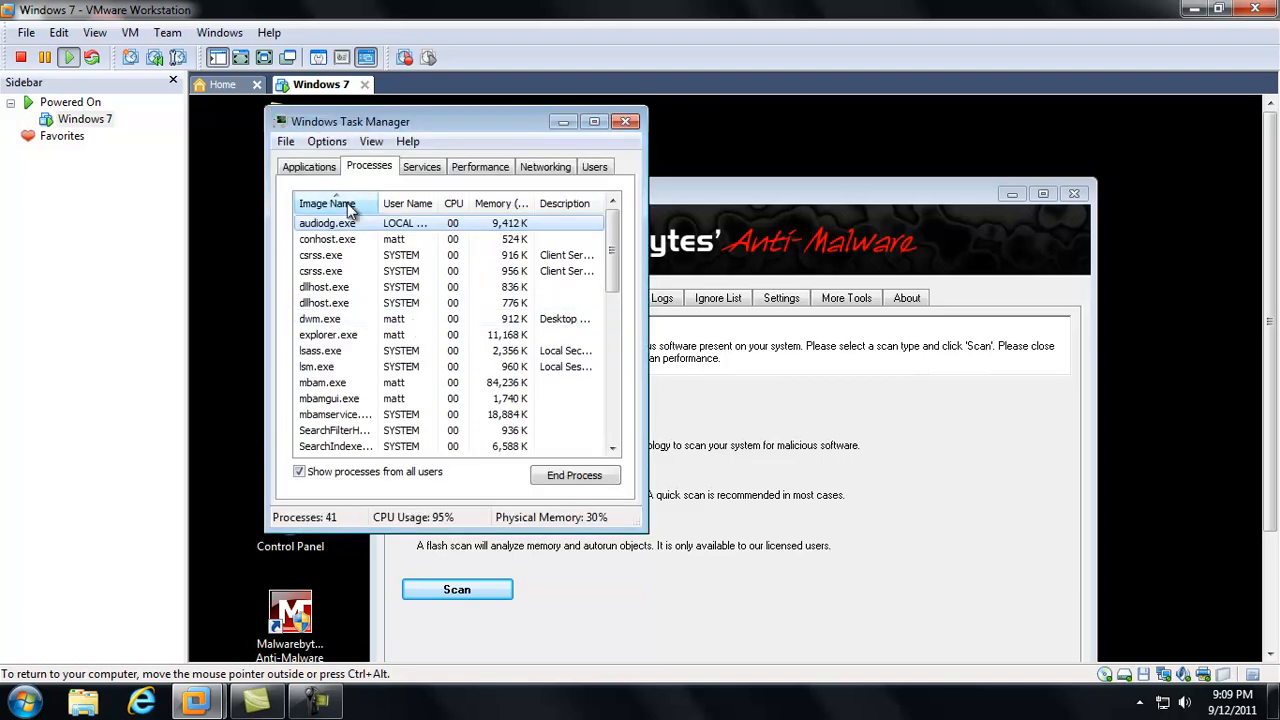
click(344, 204)
click(346, 205)
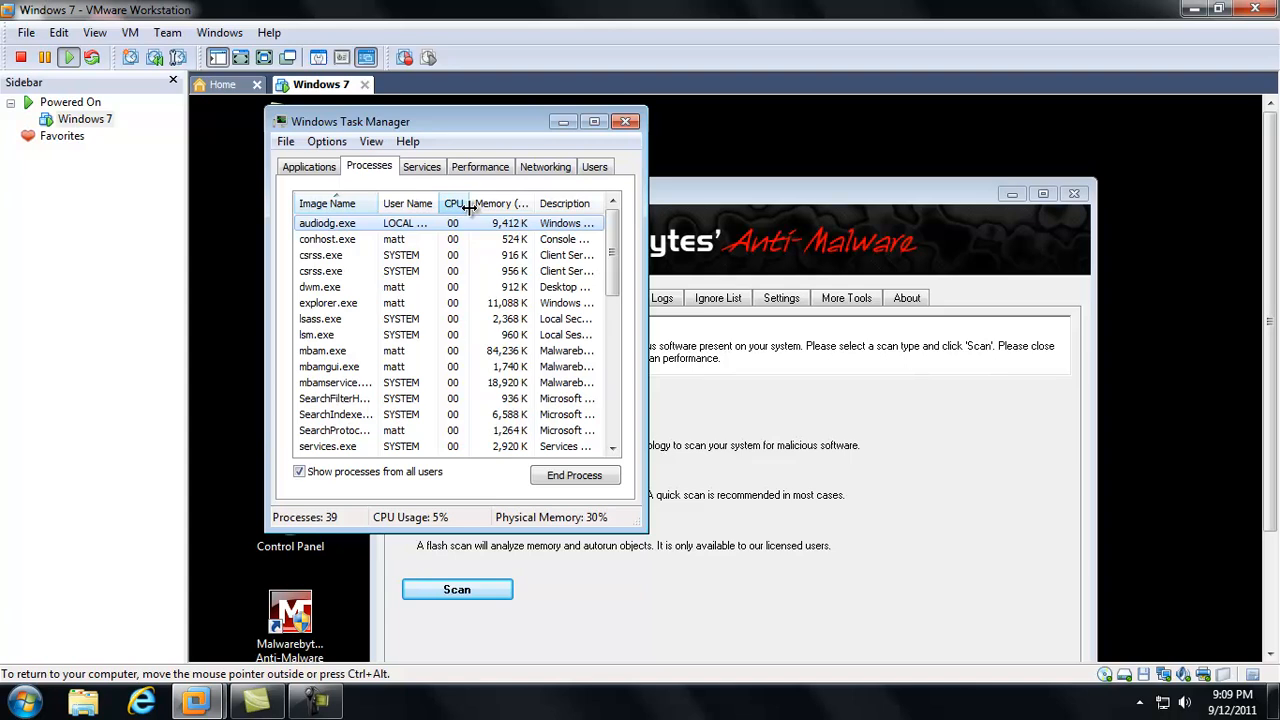
click(478, 356)
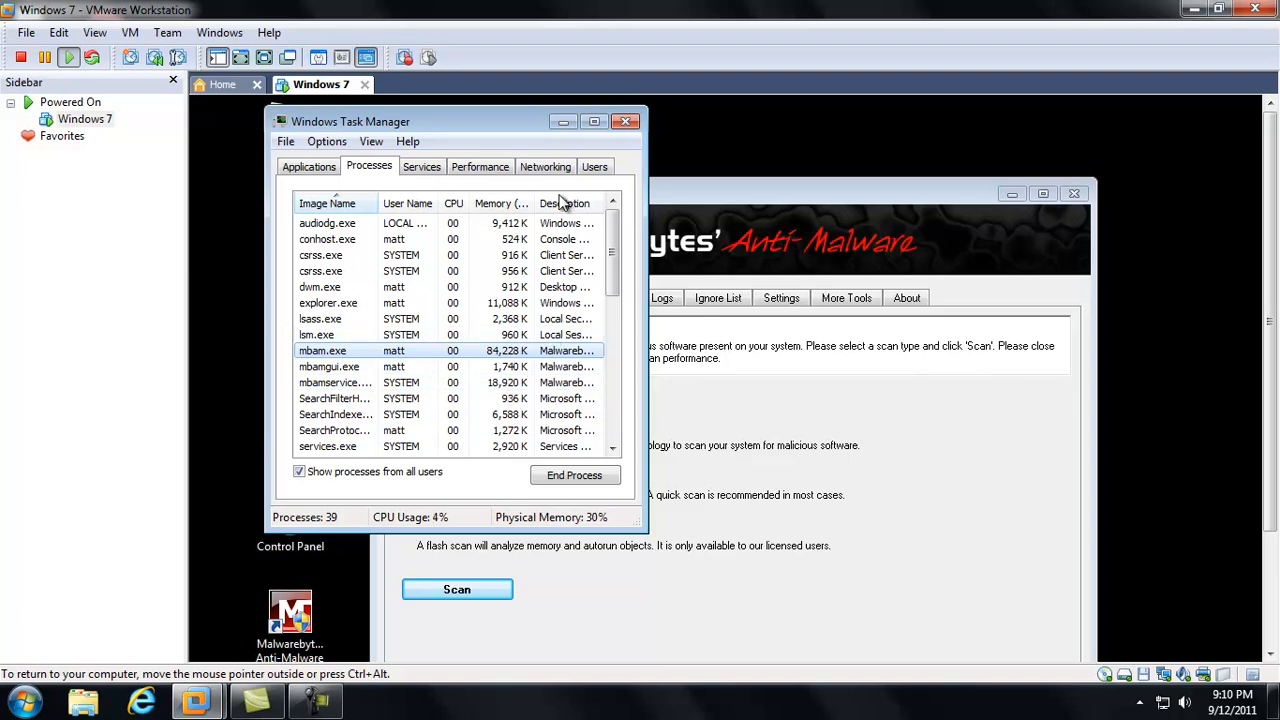
click(625, 121)
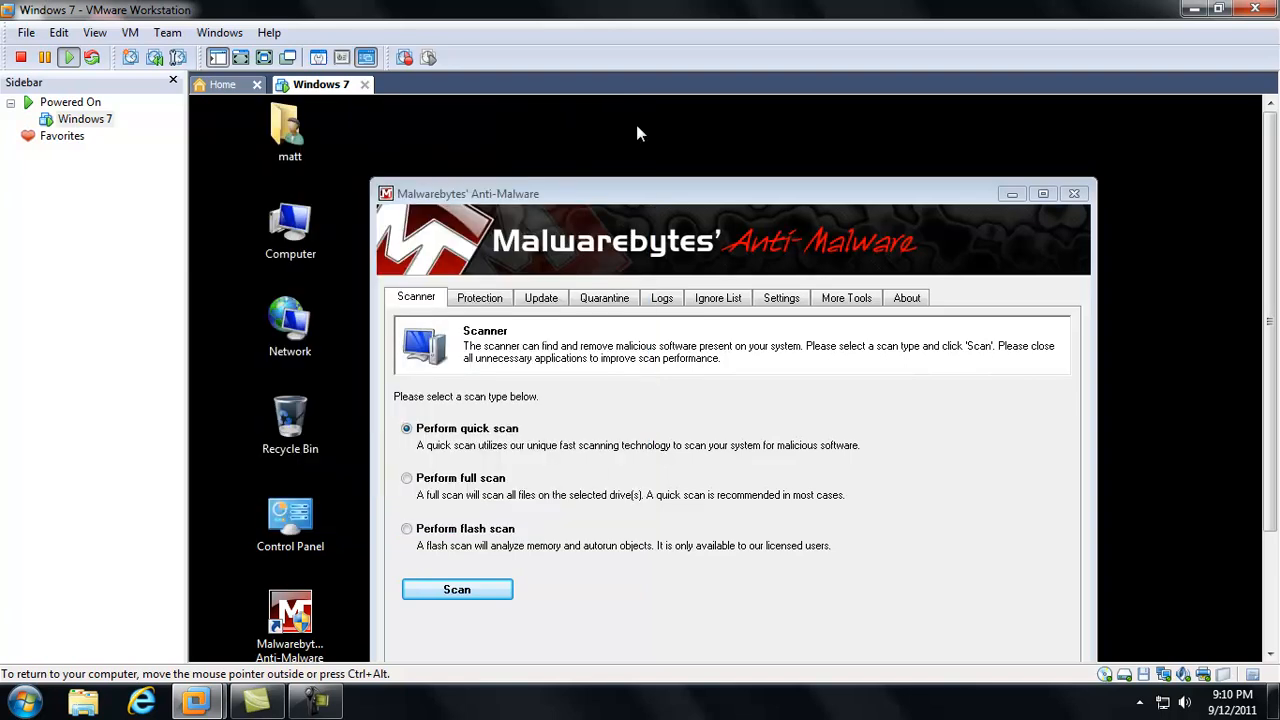
Examine the Malwarebytes protection module options and its general, scanner, updater and scheduler settings
scroll(1278, 430, down, 2)
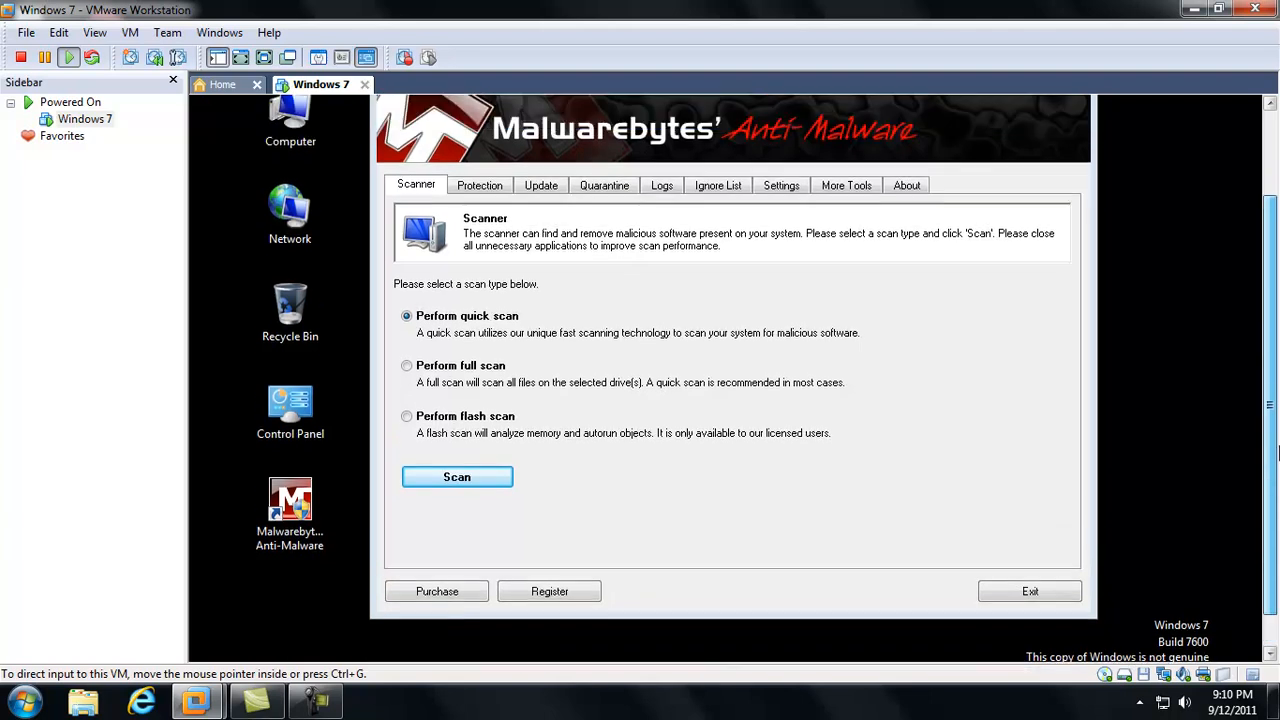
click(467, 192)
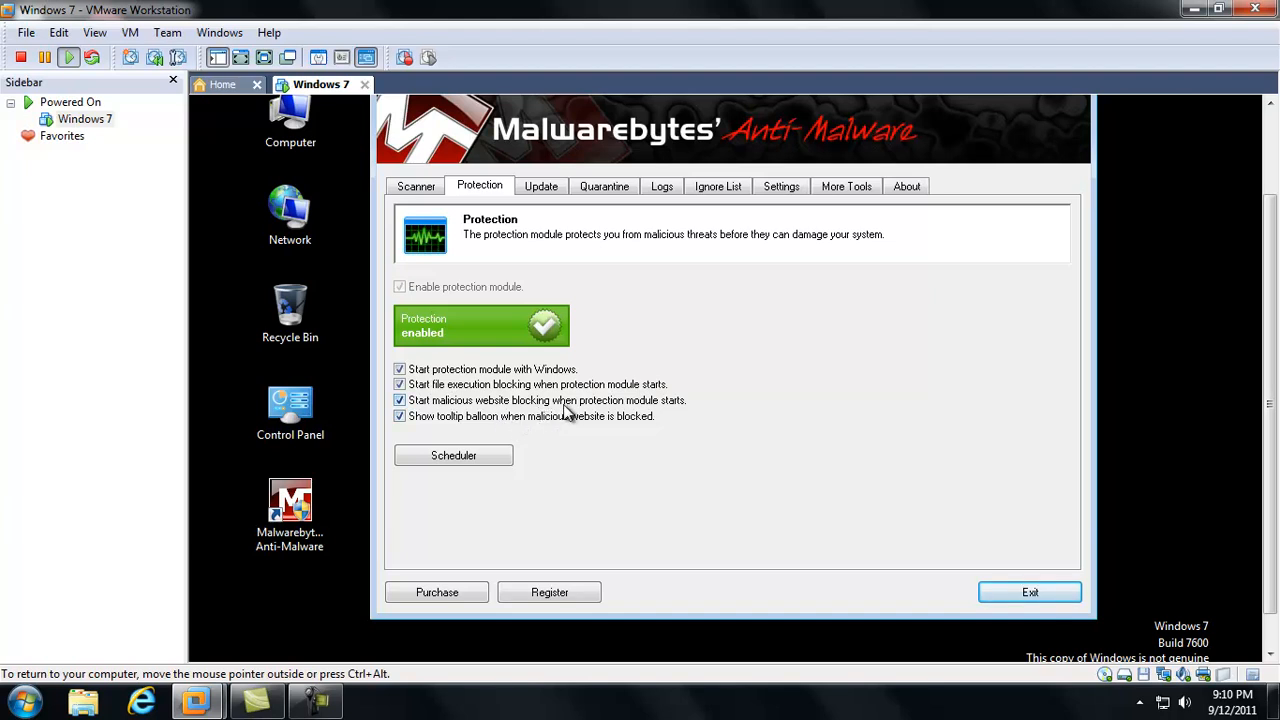
click(483, 457)
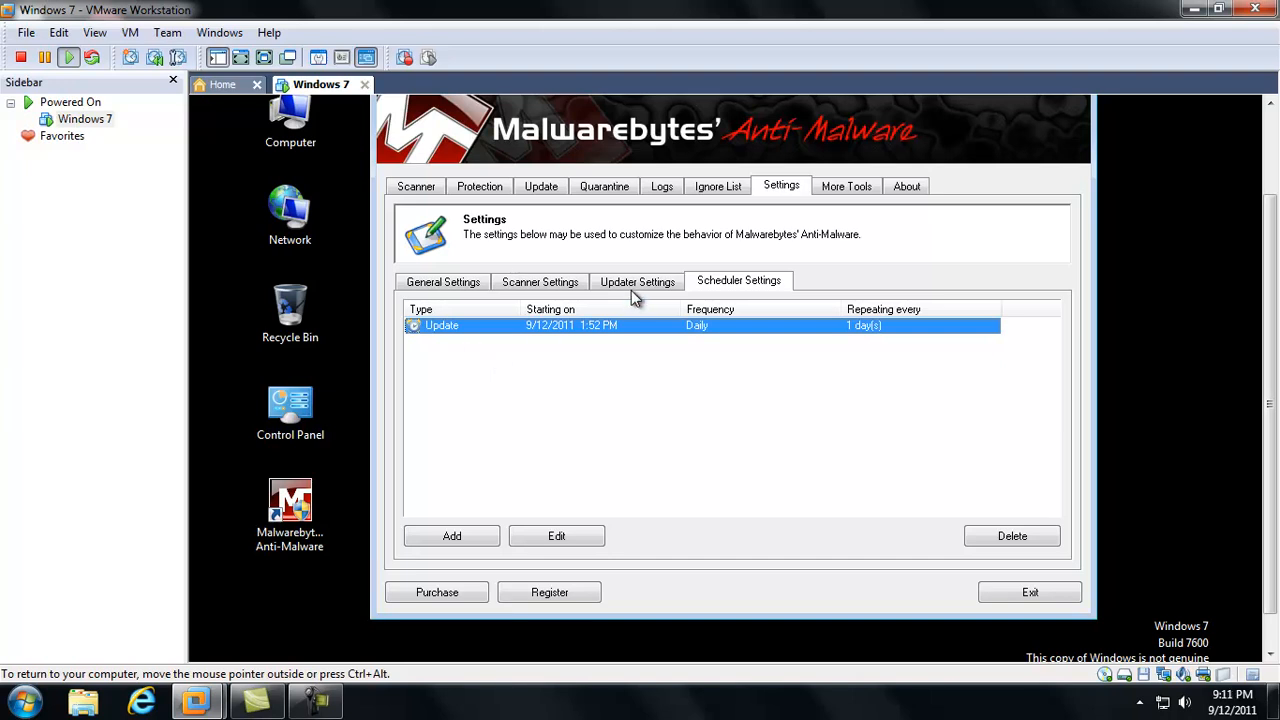
click(469, 288)
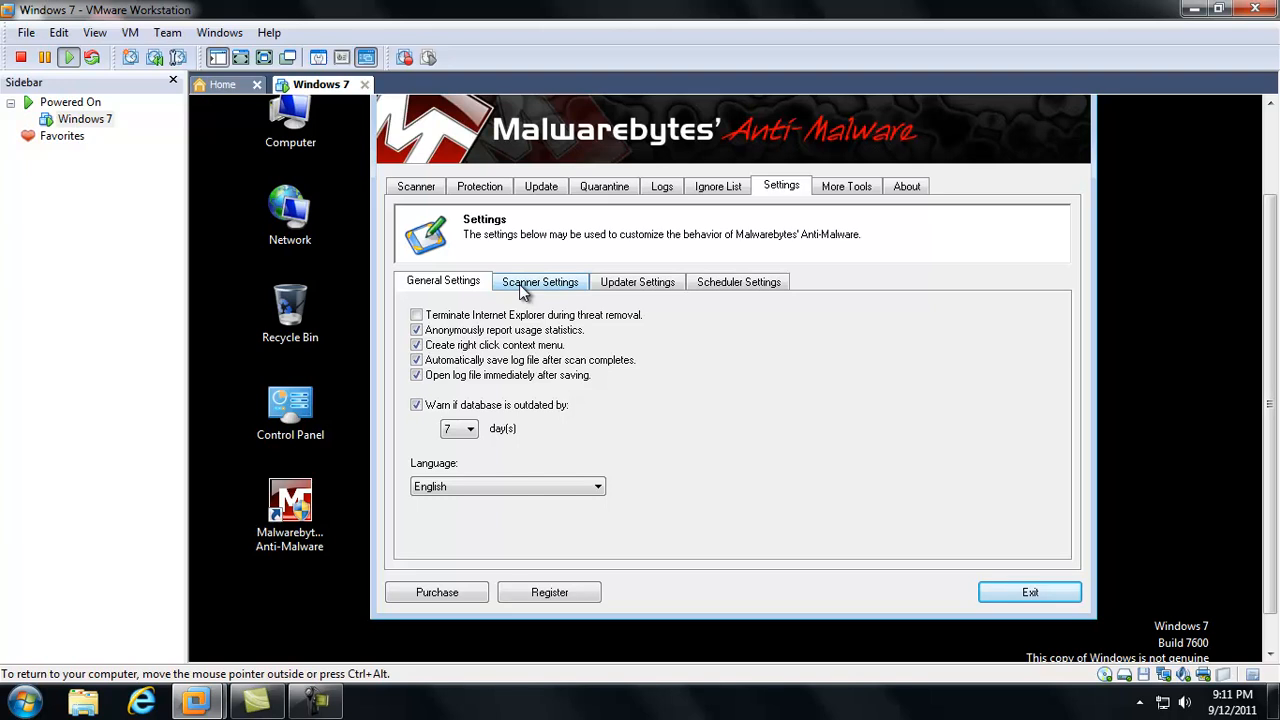
click(519, 284)
click(594, 285)
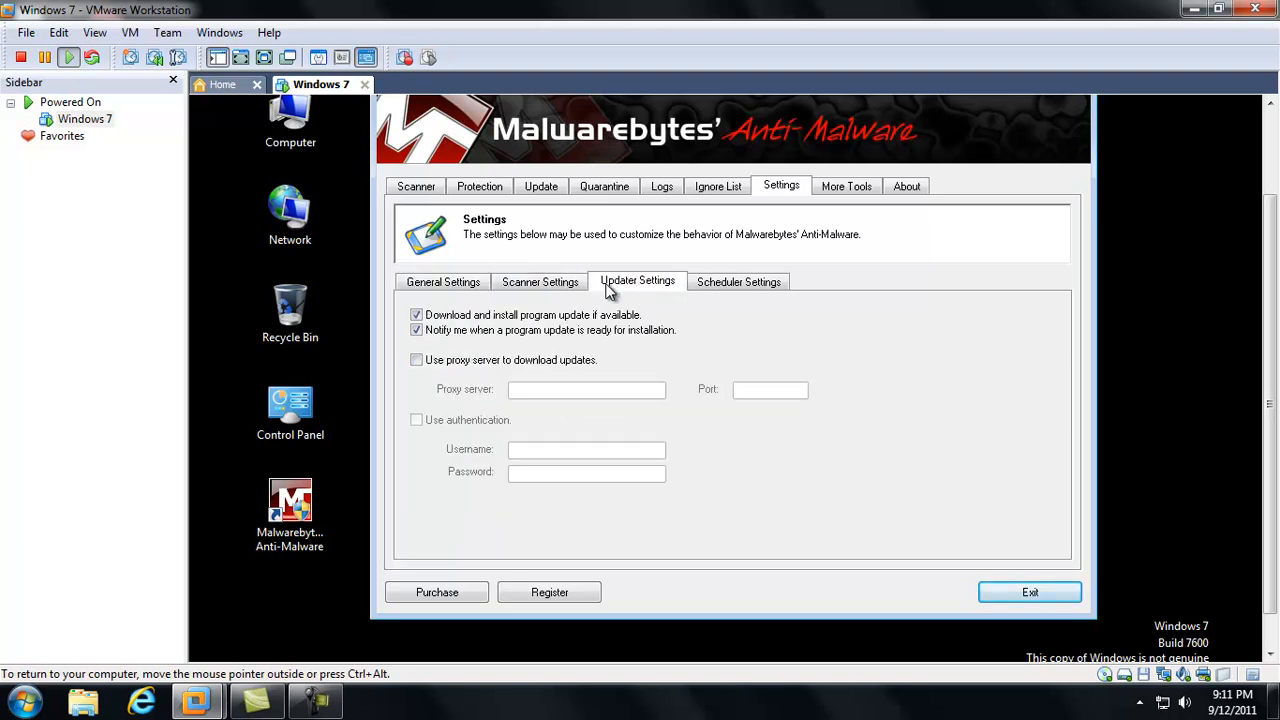
click(714, 283)
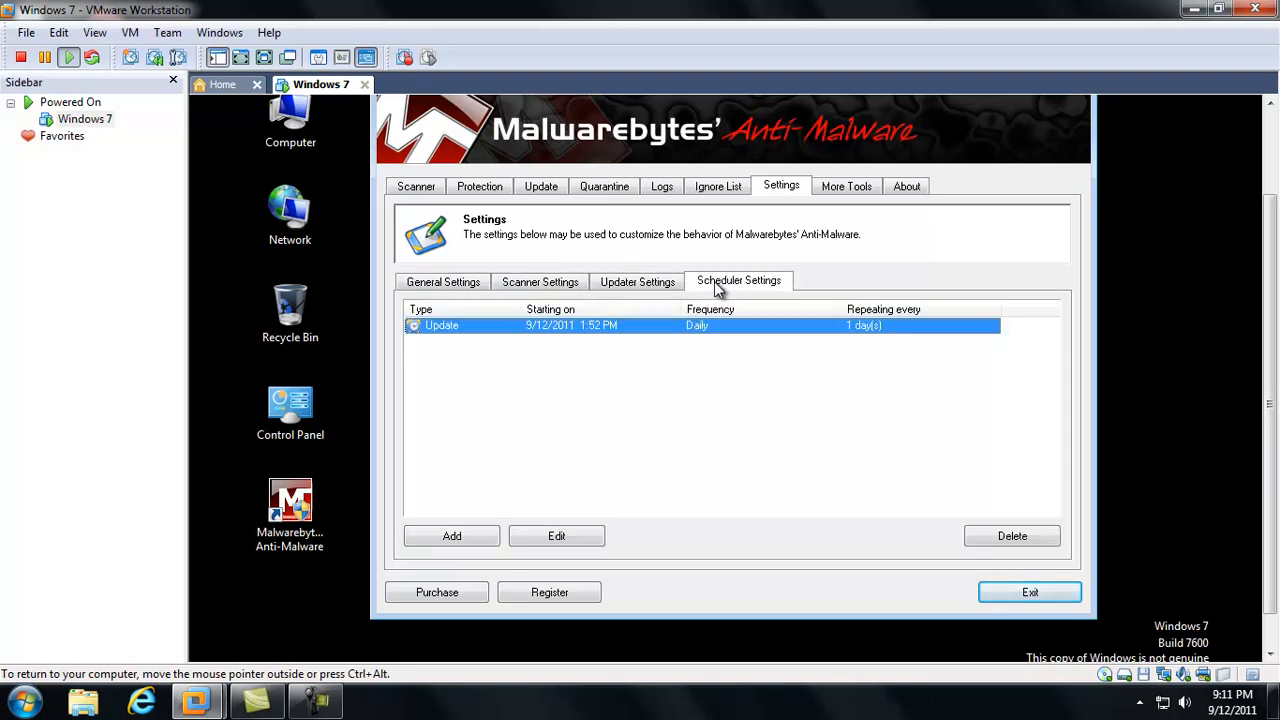
View the options for a new scheduled scan without adding one, and exit the Malwarebytes window from the scanner page
click(492, 540)
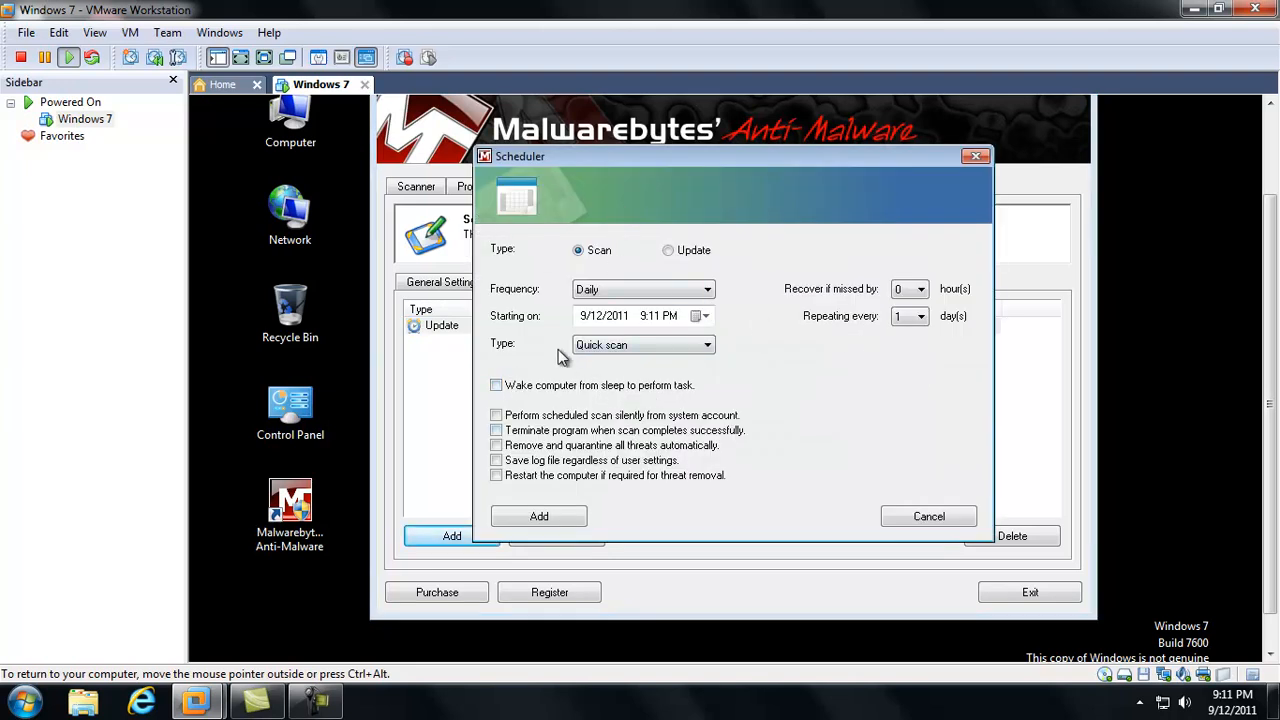
click(923, 519)
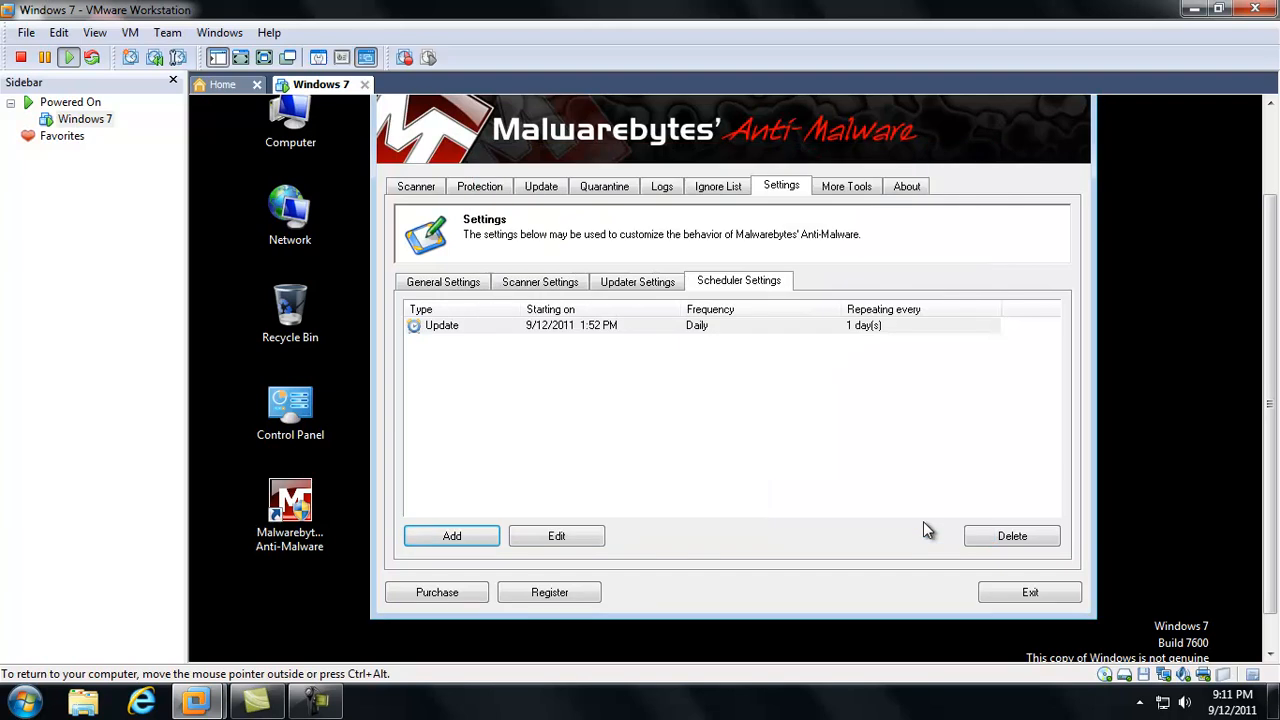
click(425, 192)
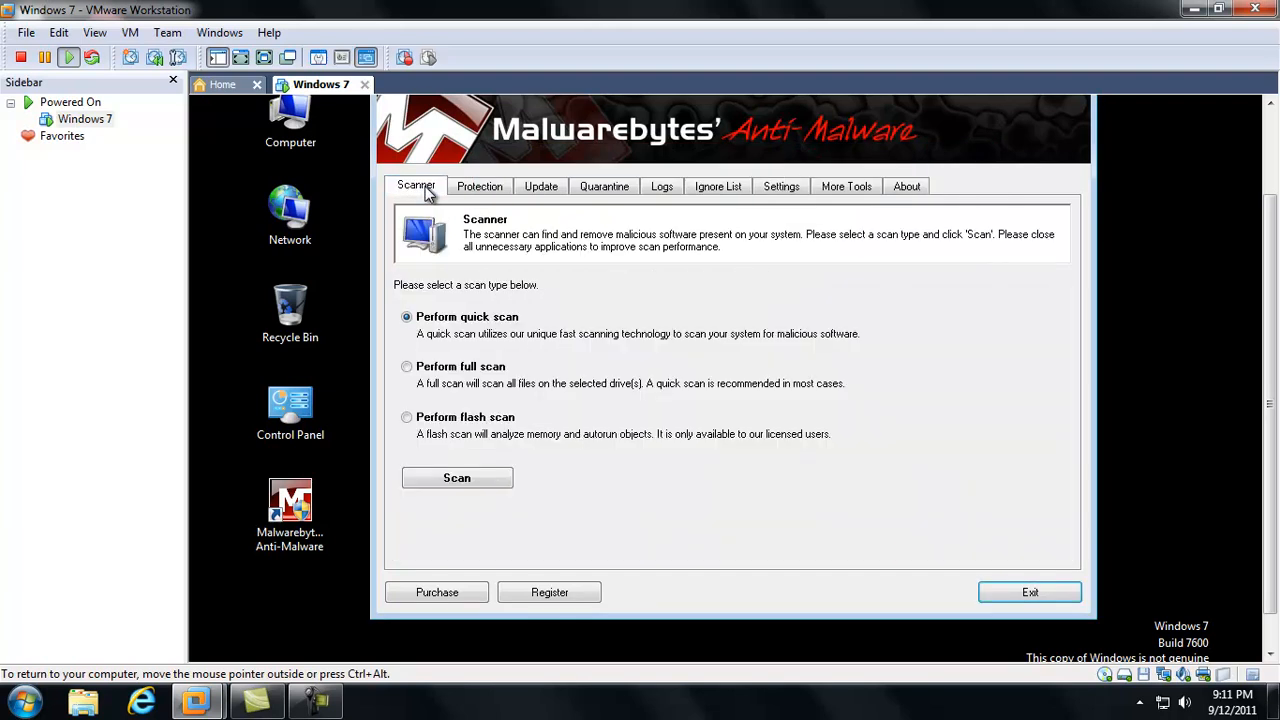
click(995, 597)
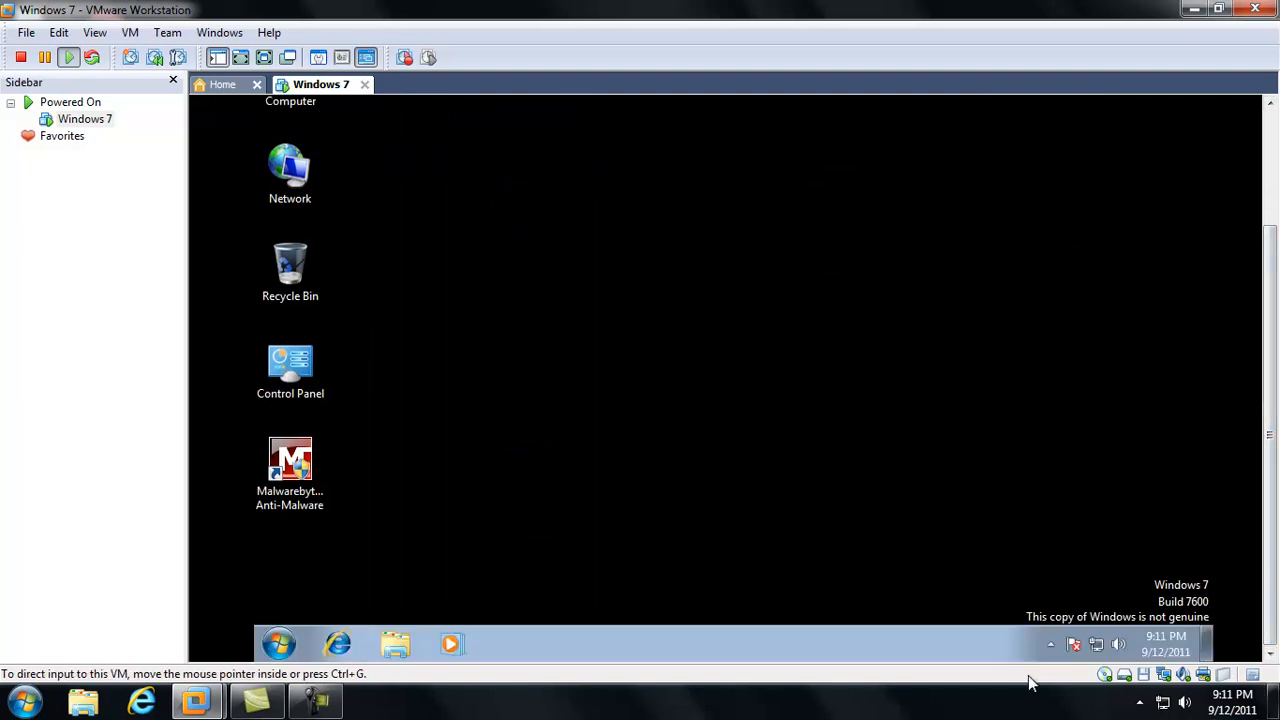
Reopen the Malwarebytes window from its hidden notification area icon in the virtual machine
click(1050, 644)
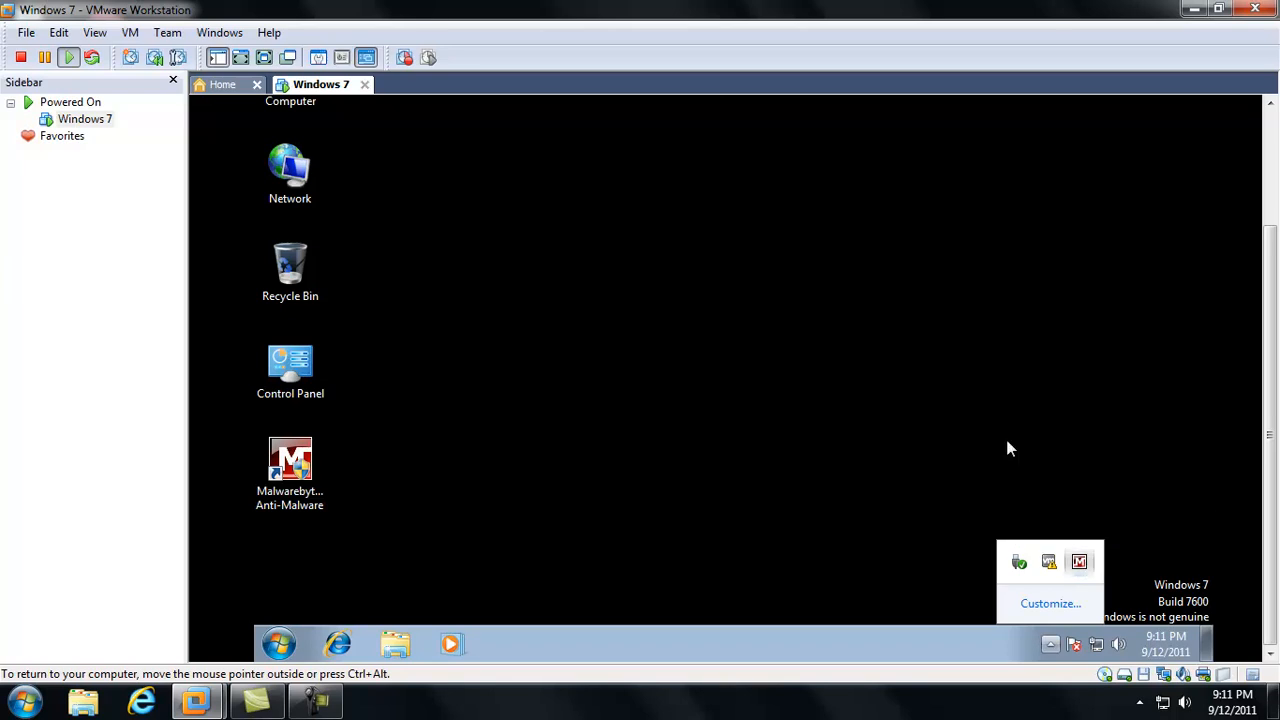
double_click(1086, 563)
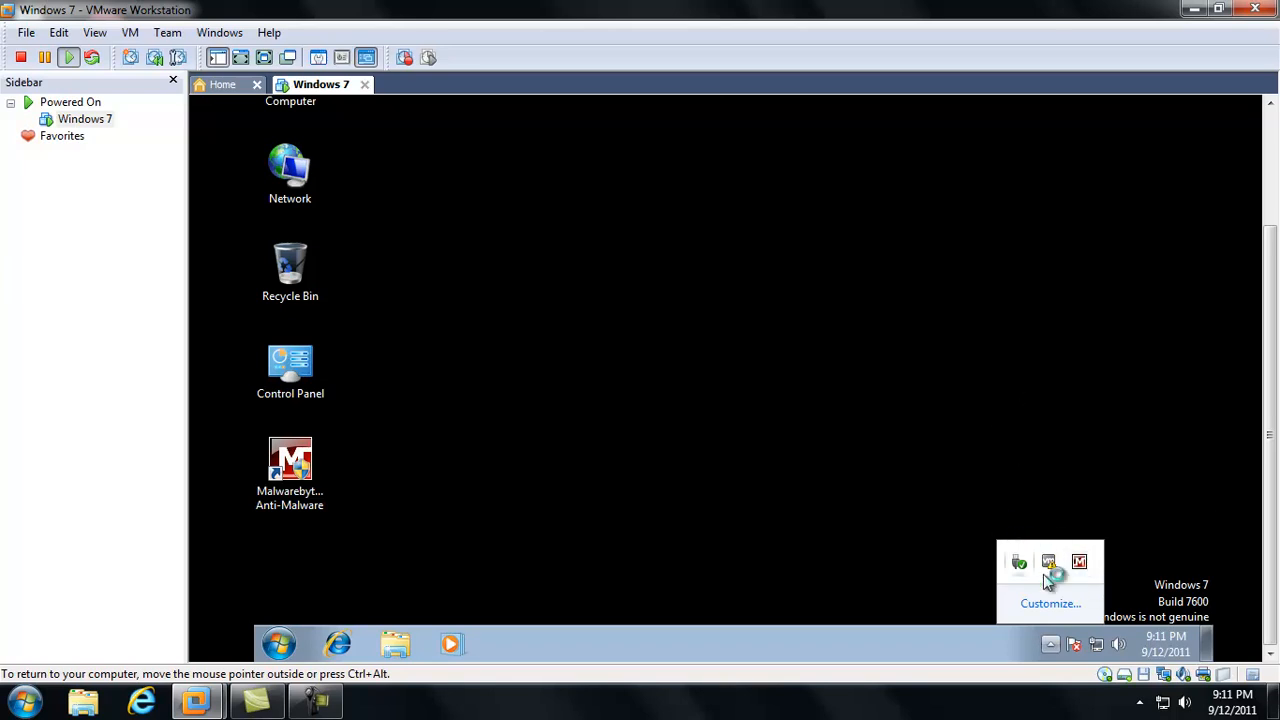
mouse_move(1272, 574)
mouse_down()
mouse_move(1275, 460)
mouse_move(1275, 590)
mouse_up()
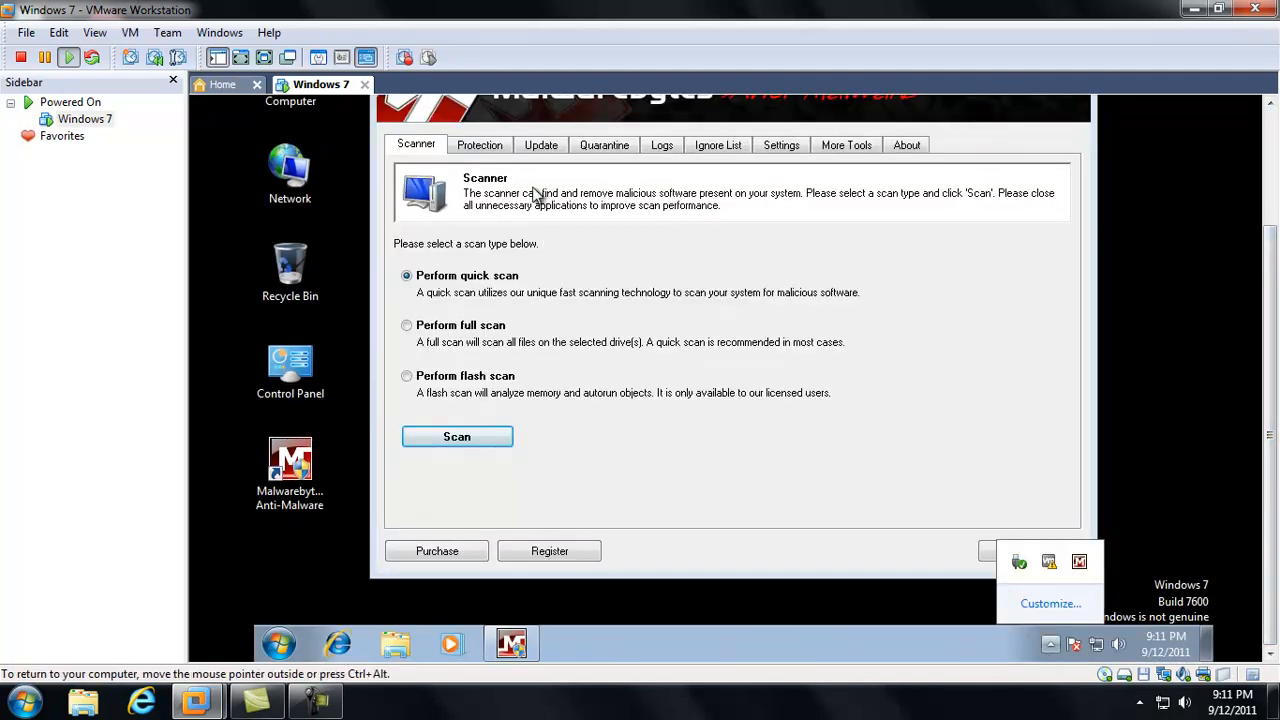
Check Malwarebytes for database updates, acknowledge the result and exit its window
click(548, 147)
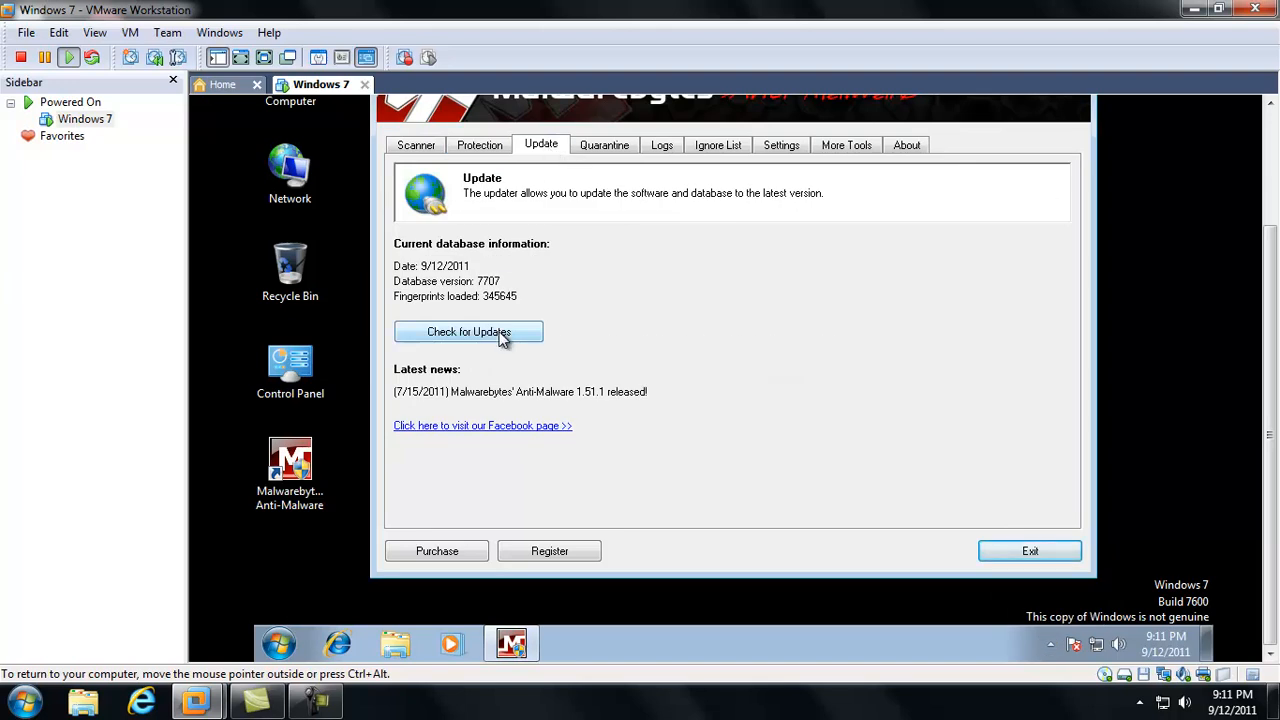
click(503, 339)
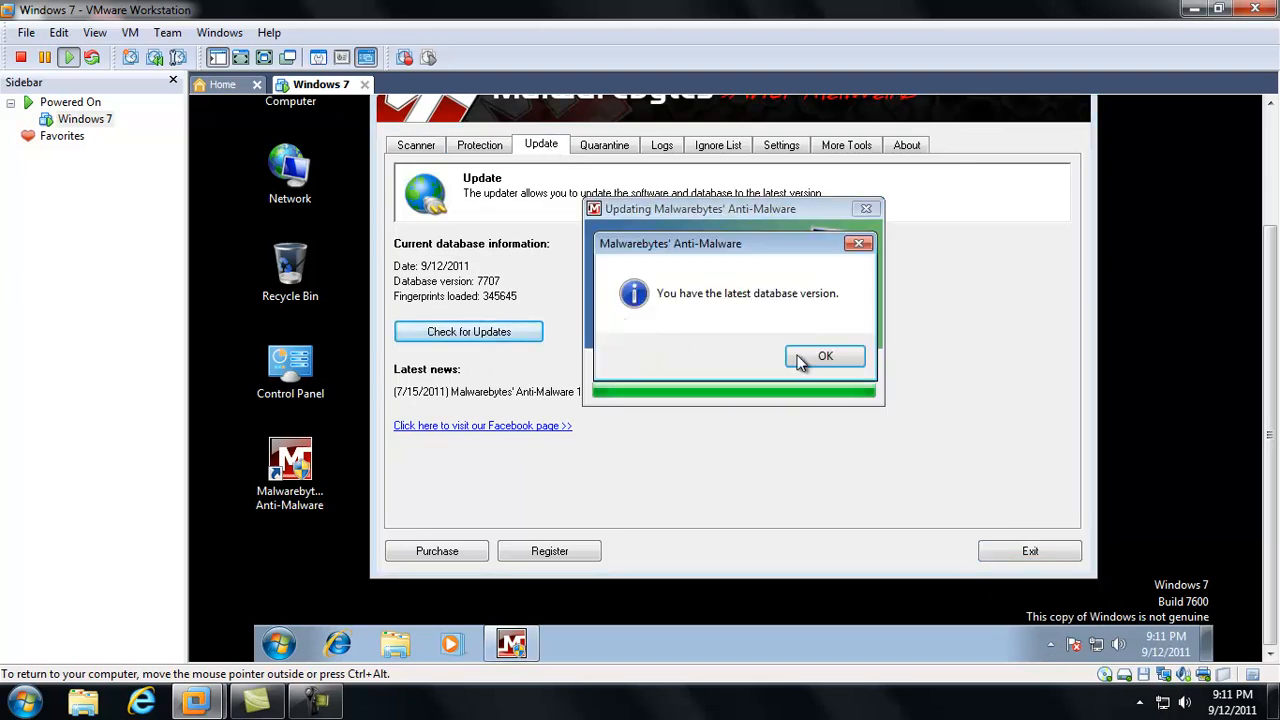
click(830, 362)
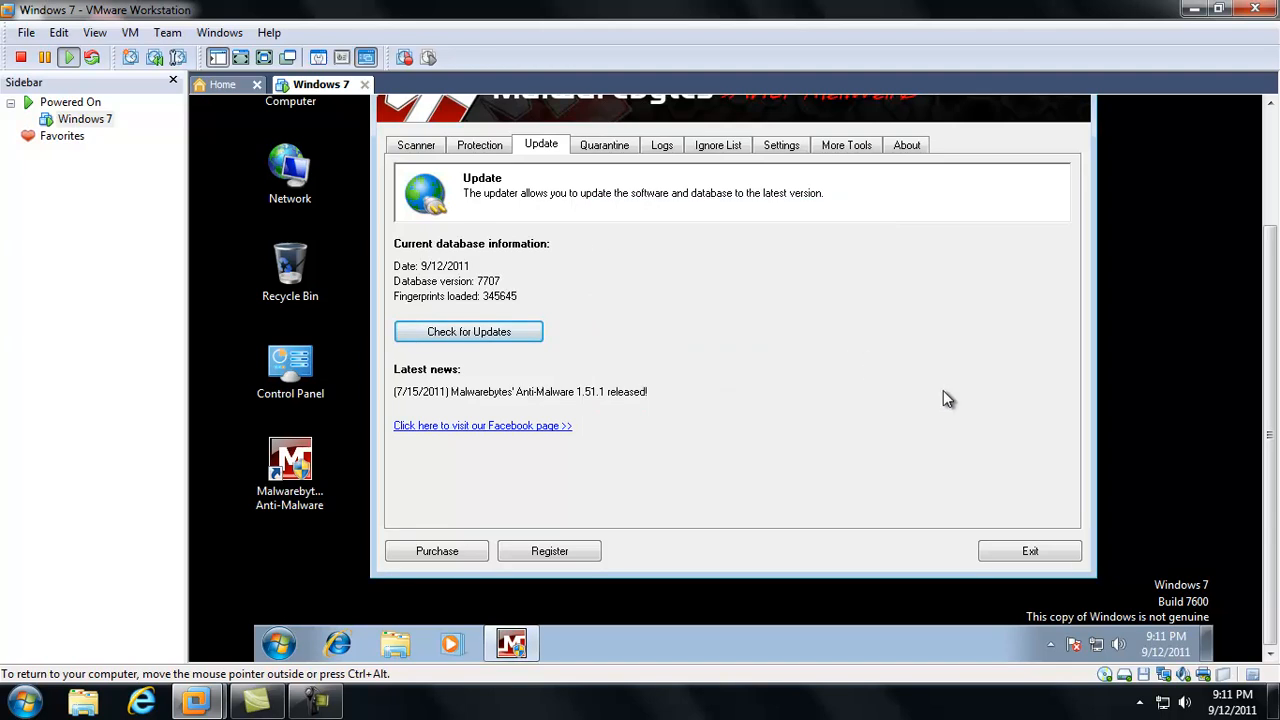
click(1076, 558)
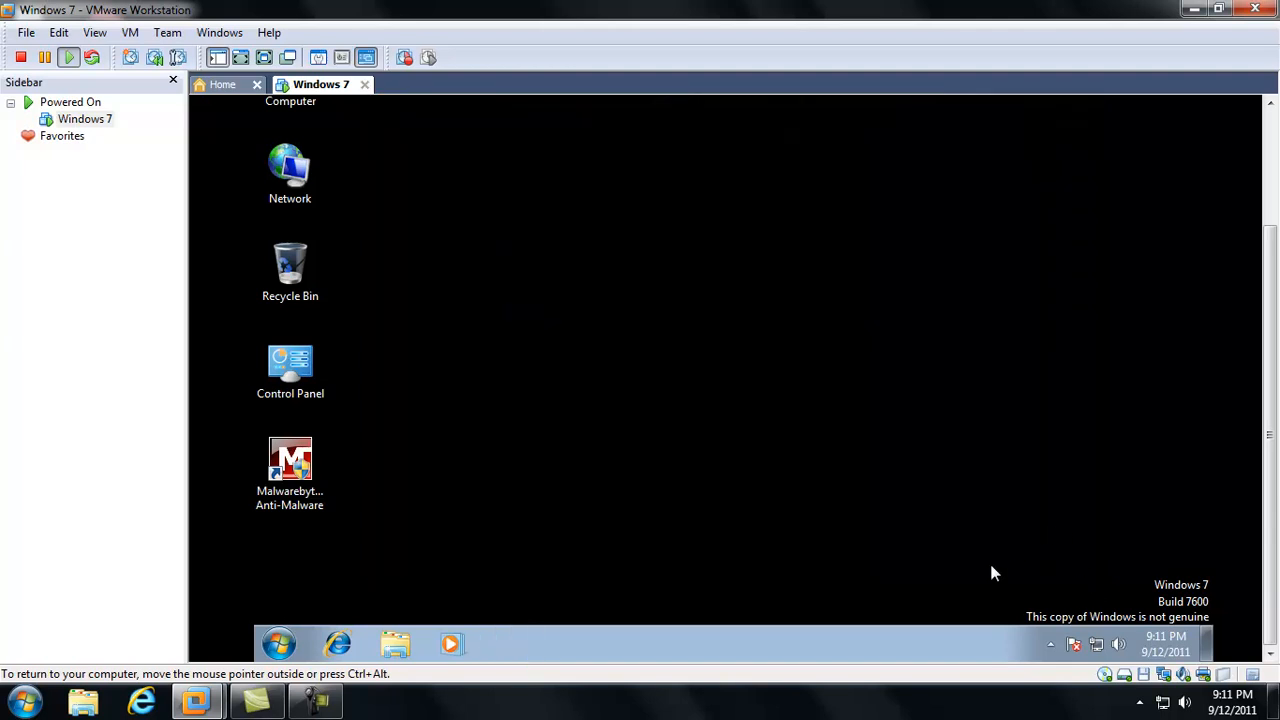
drag(1001, 551, 1206, 668)
drag(1007, 569, 1204, 622)
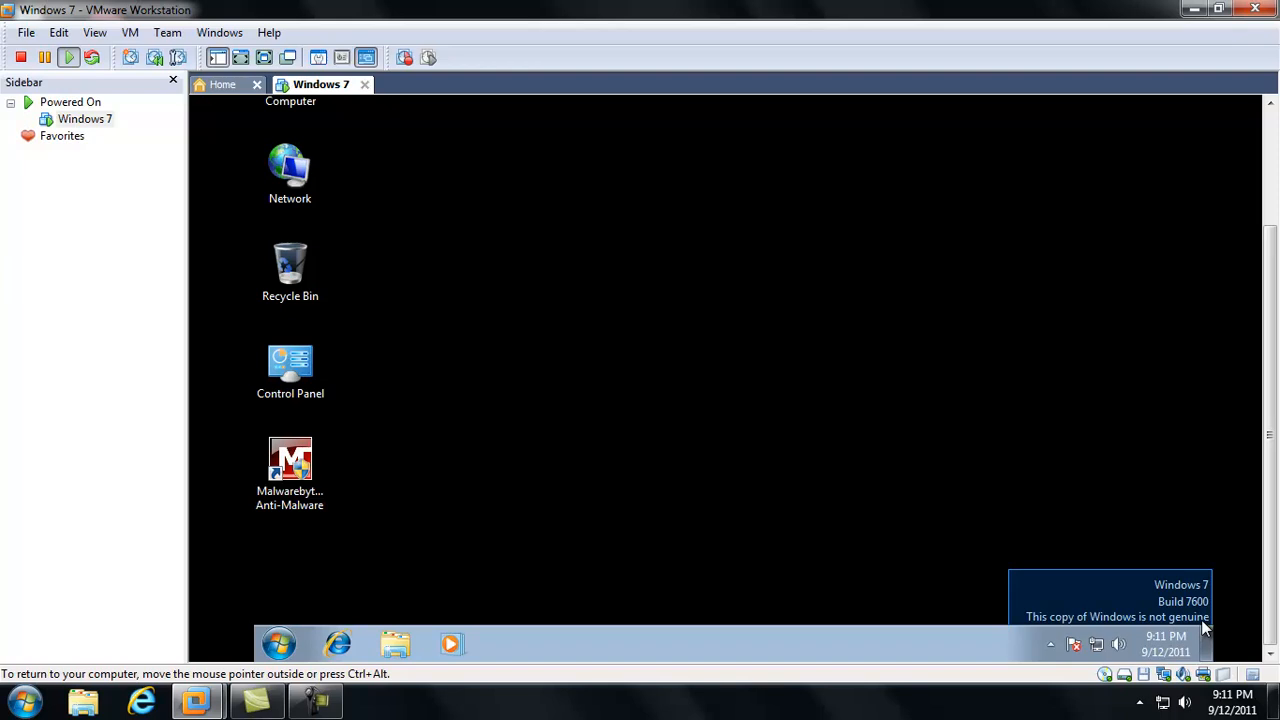
drag(1205, 625, 1206, 626)
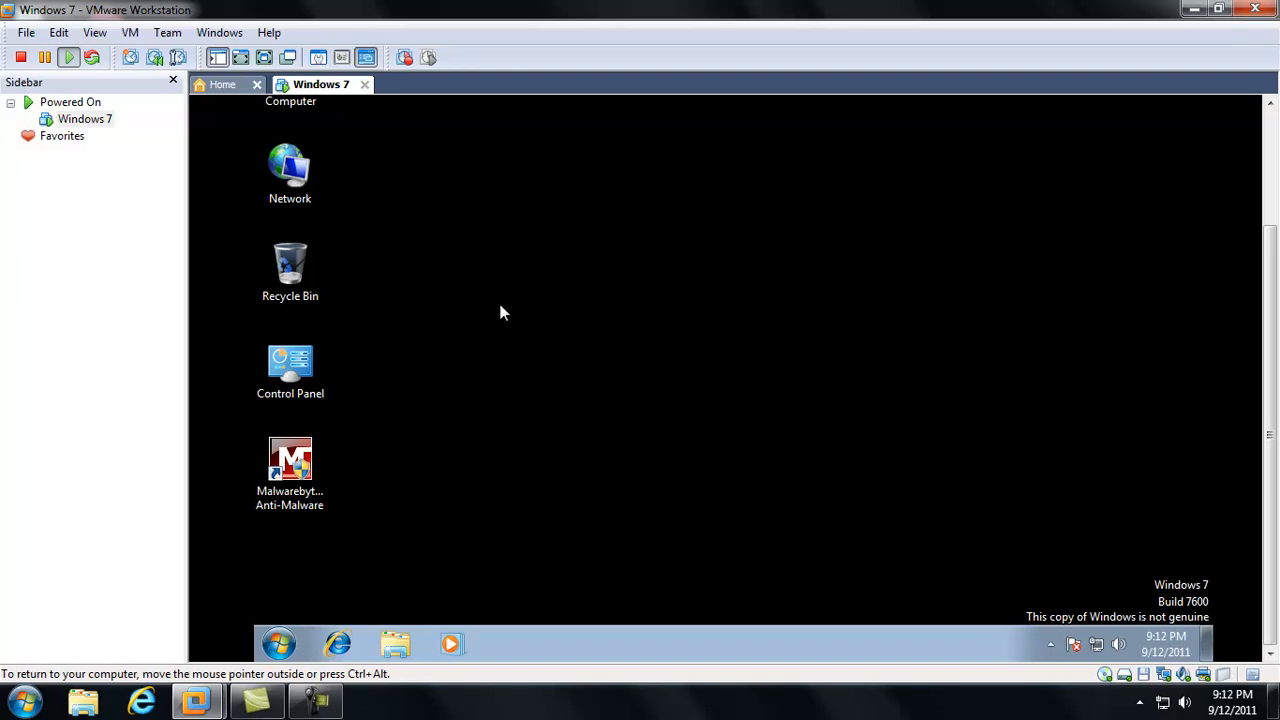
Show the virtual machine in full screen and open Internet Explorer in a maximized window
click(264, 61)
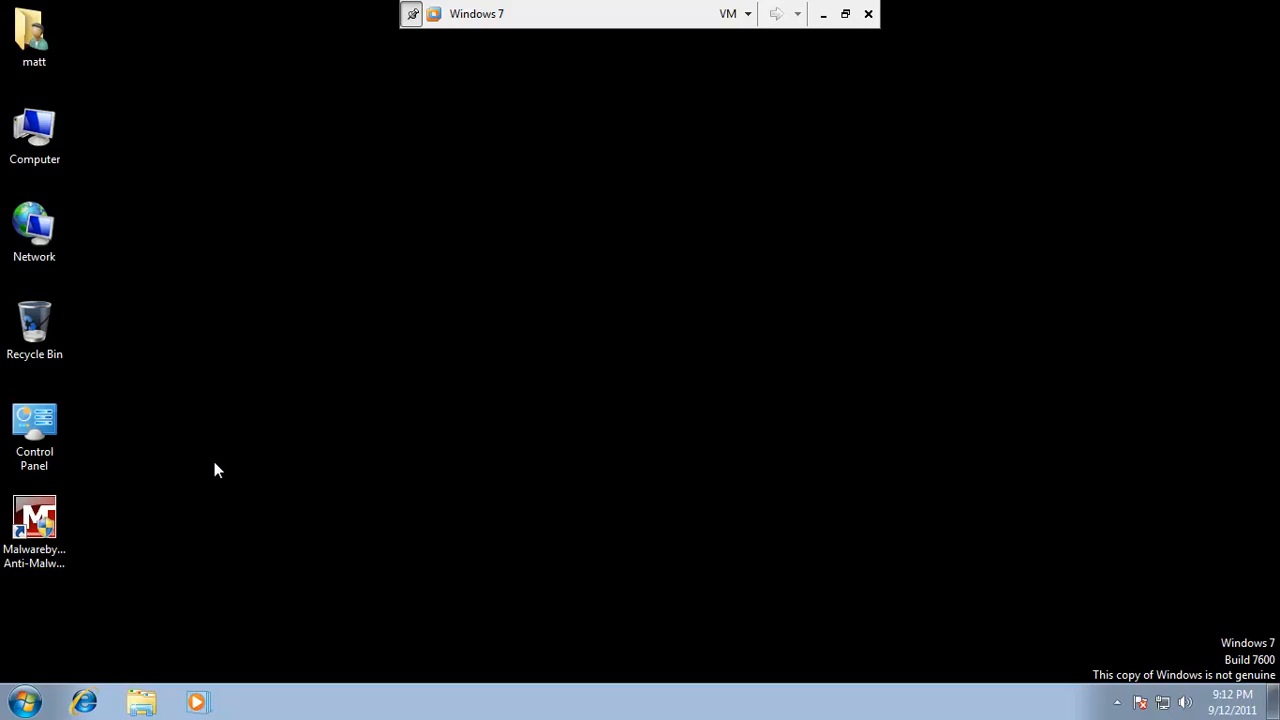
click(84, 702)
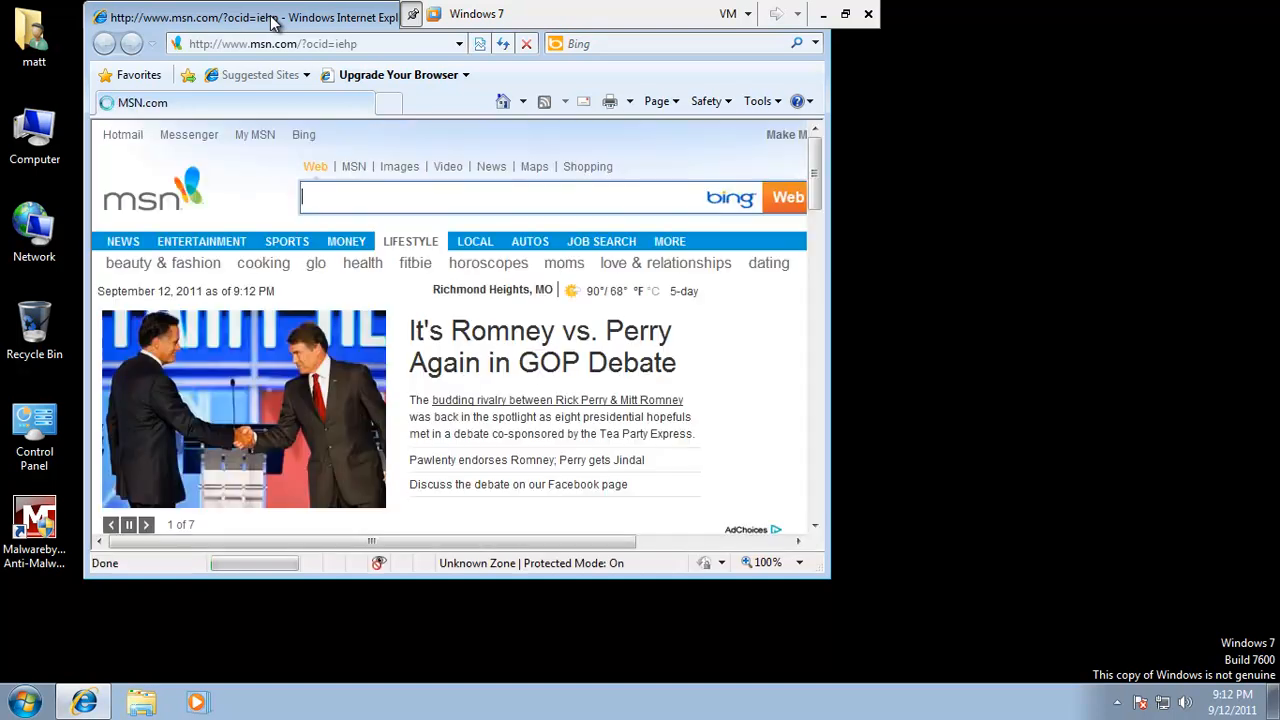
double_click(272, 20)
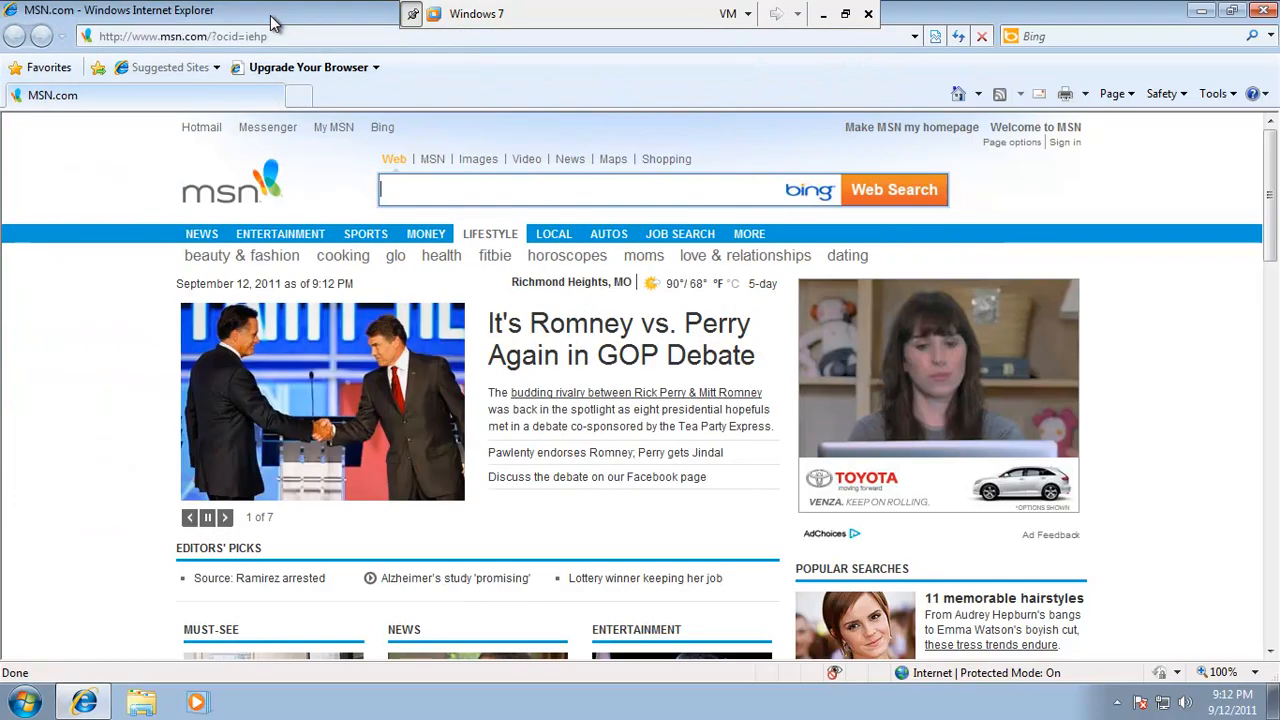
Go to google.com in Internet Explorer
click(308, 35)
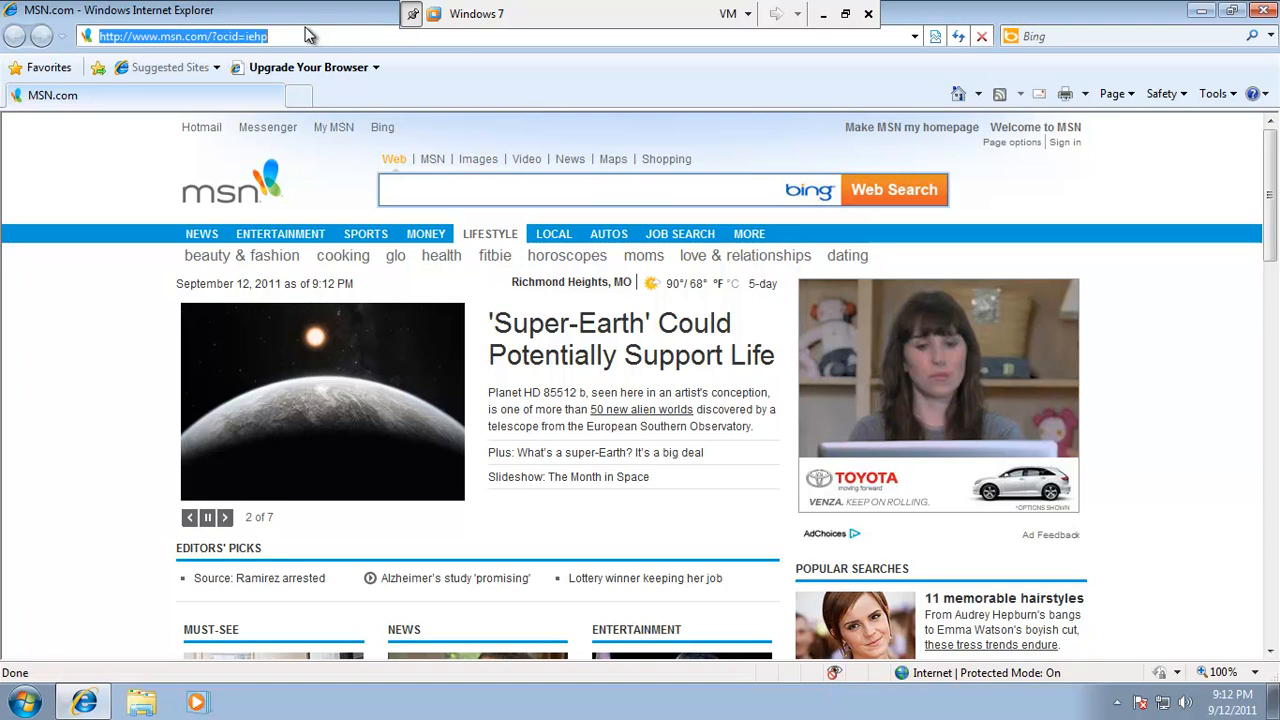
text(file)
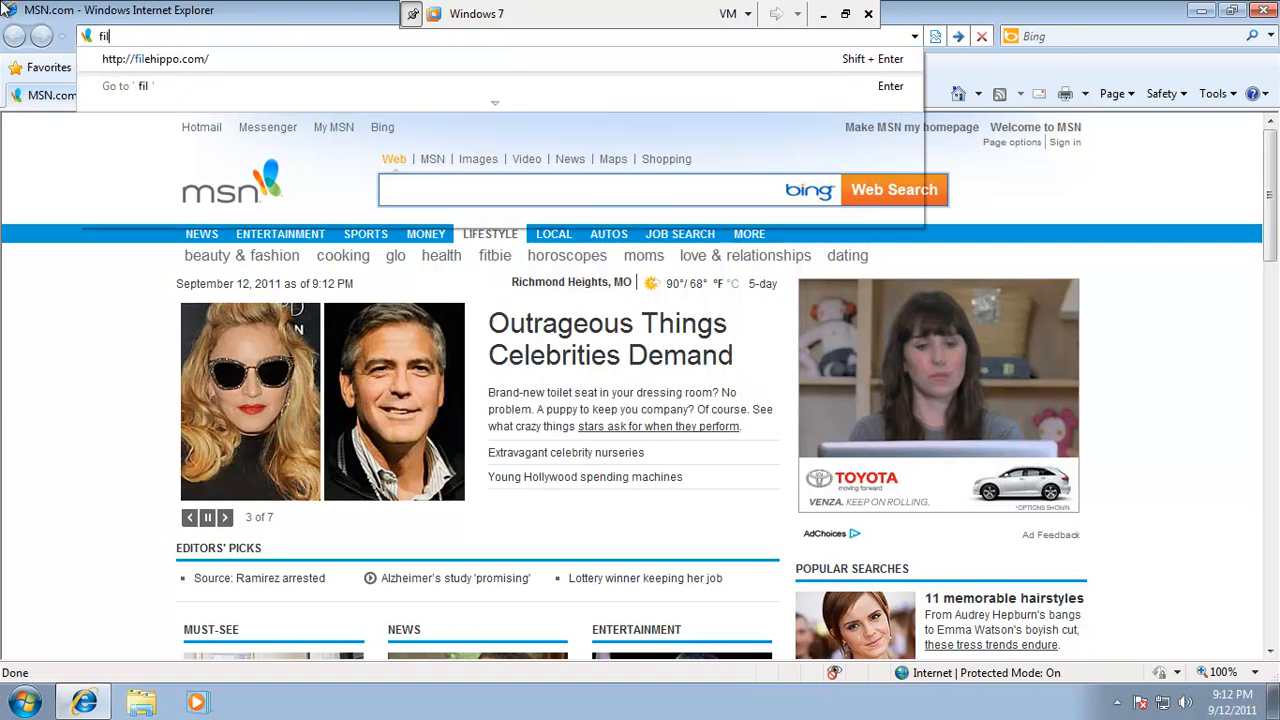
key(BackSpace)
key(BackSpace)
text(g)
key(BackSpace)
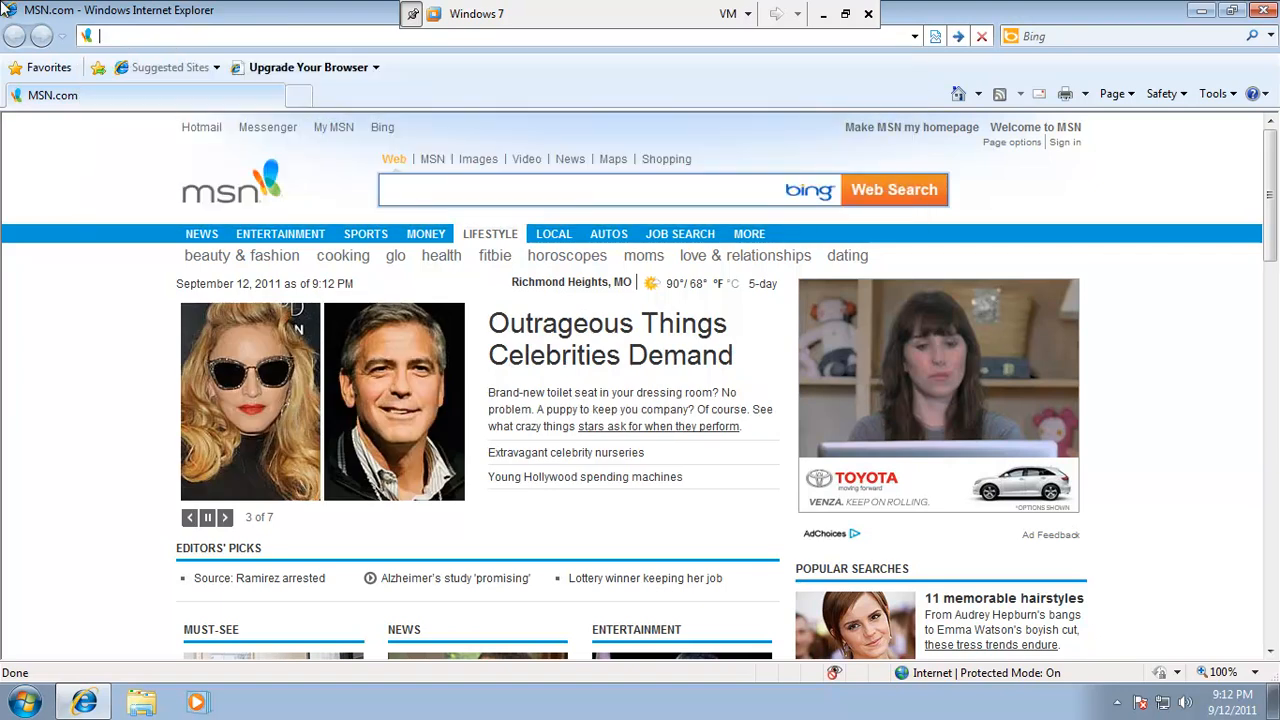
text(google.com)
key(Return)
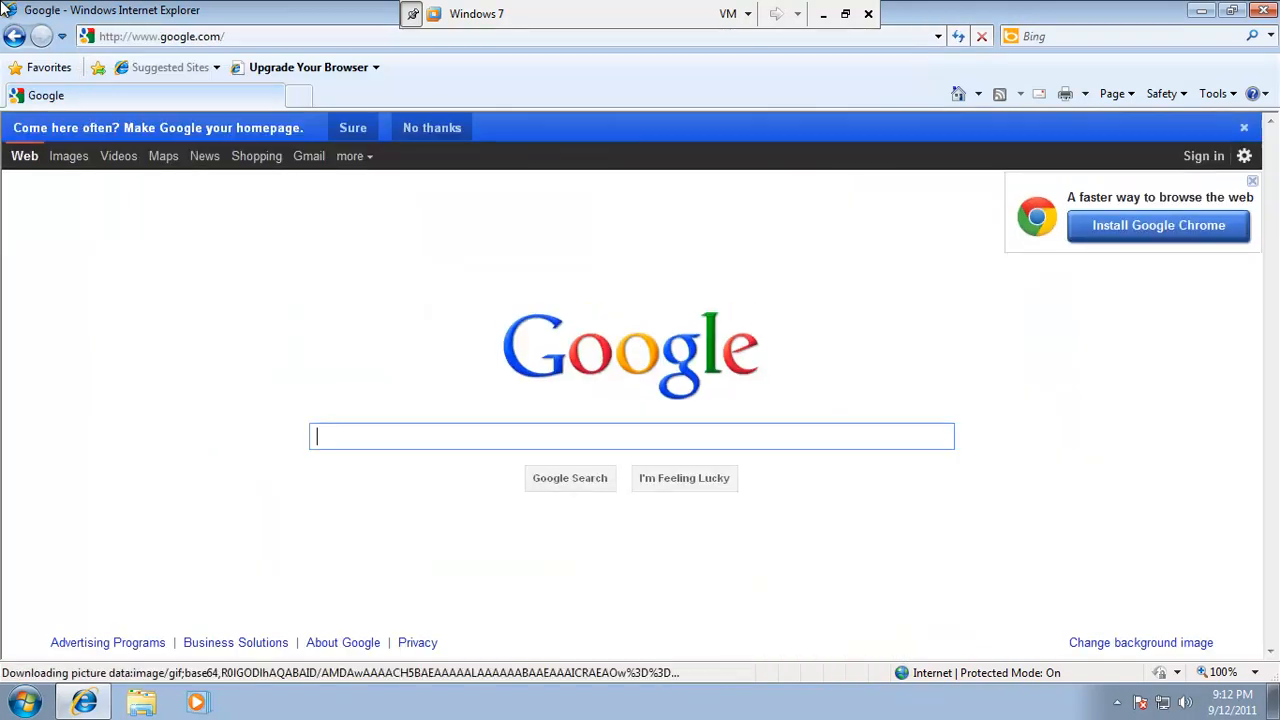
Search Google for "malware domain list" and open the Malware Domain List page at malwaredomainlist.com/mdl.php
text(malware)
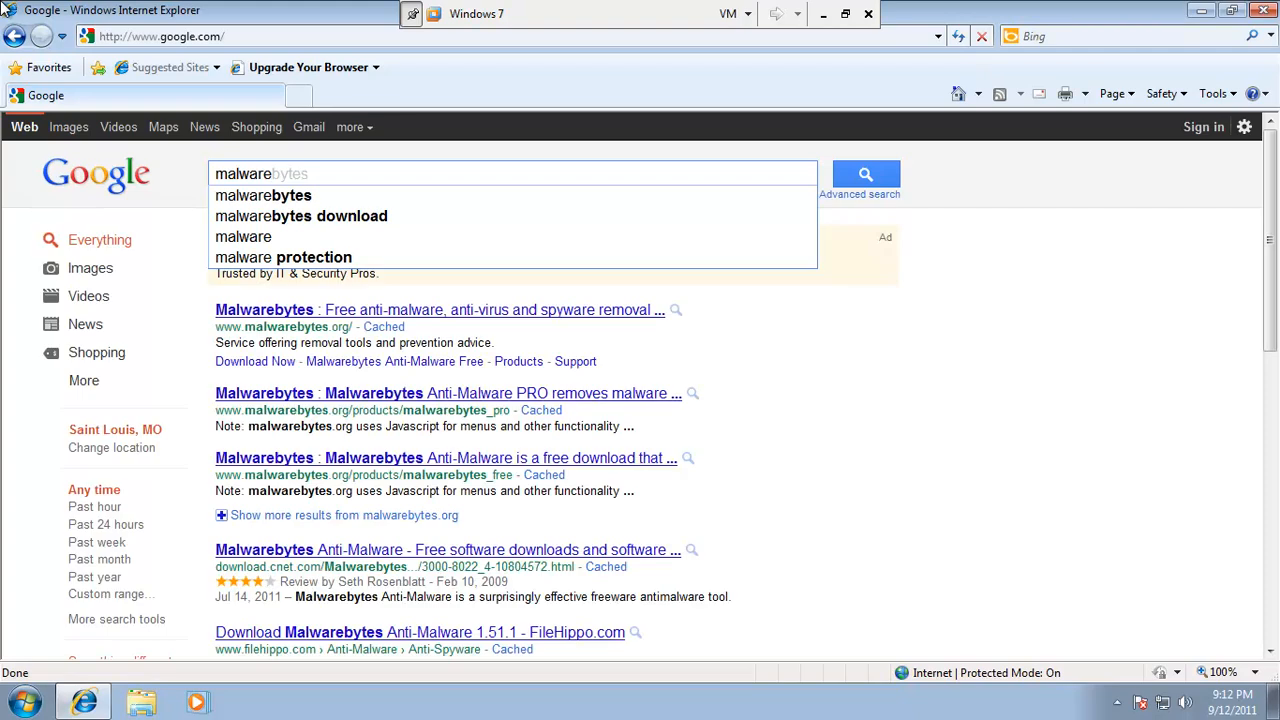
text( domain list)
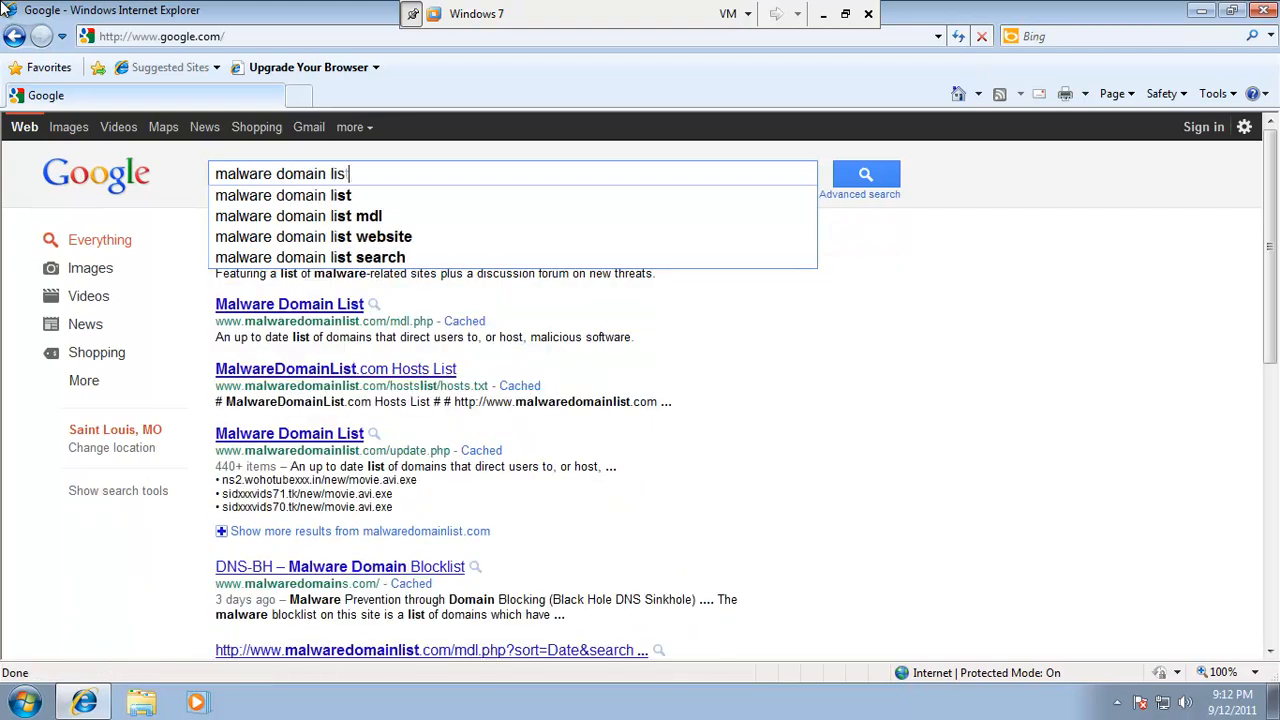
key(Return)
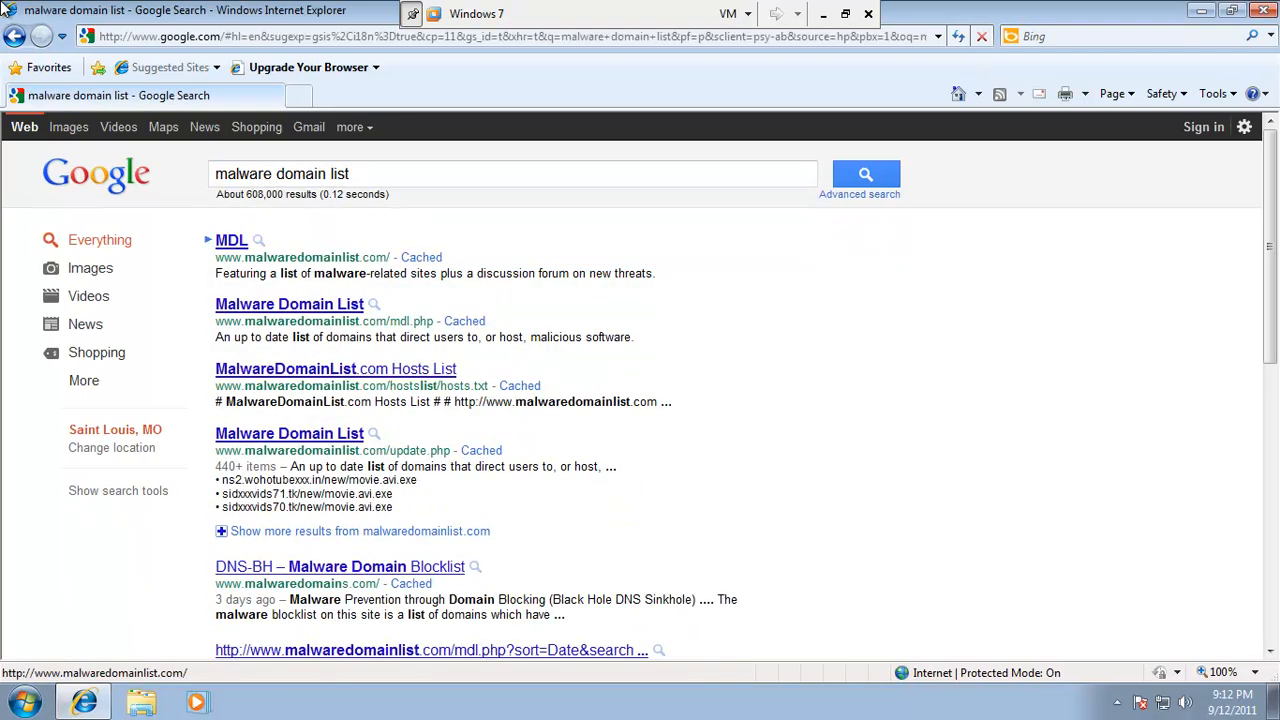
click(316, 309)
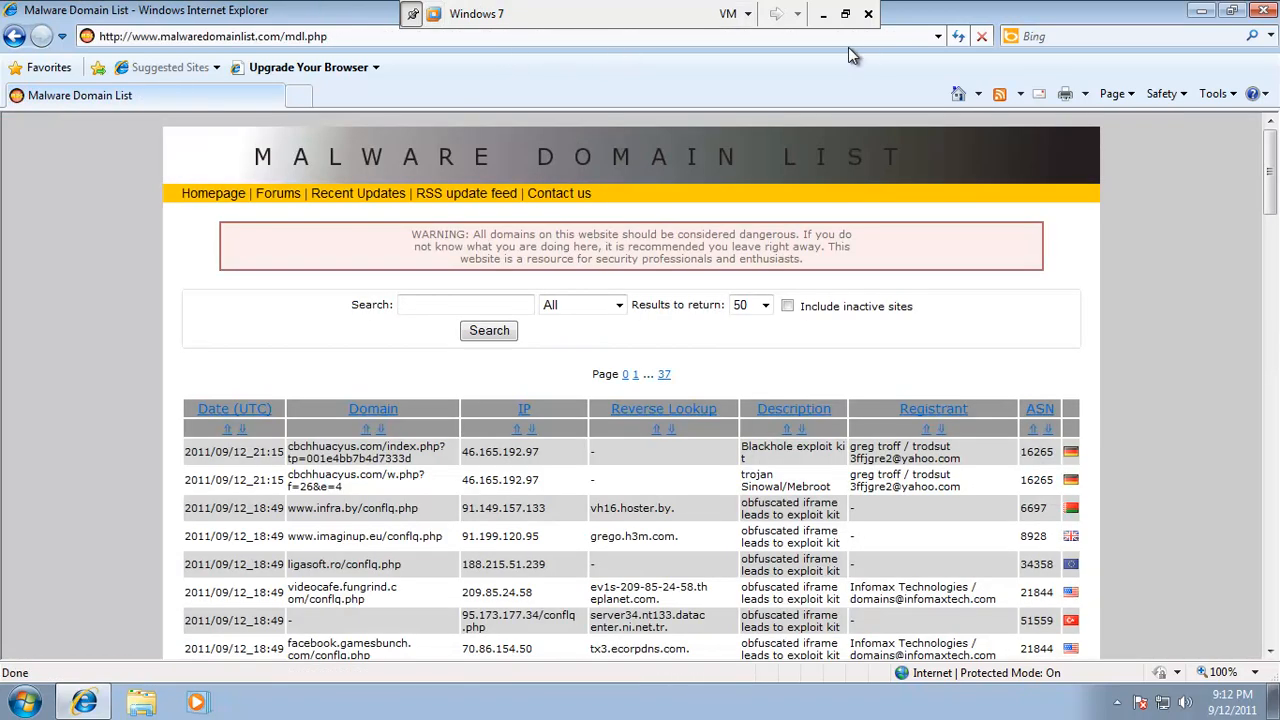
Take a snapshot of the Windows 7 virtual machine named "mbam clean"
click(740, 14)
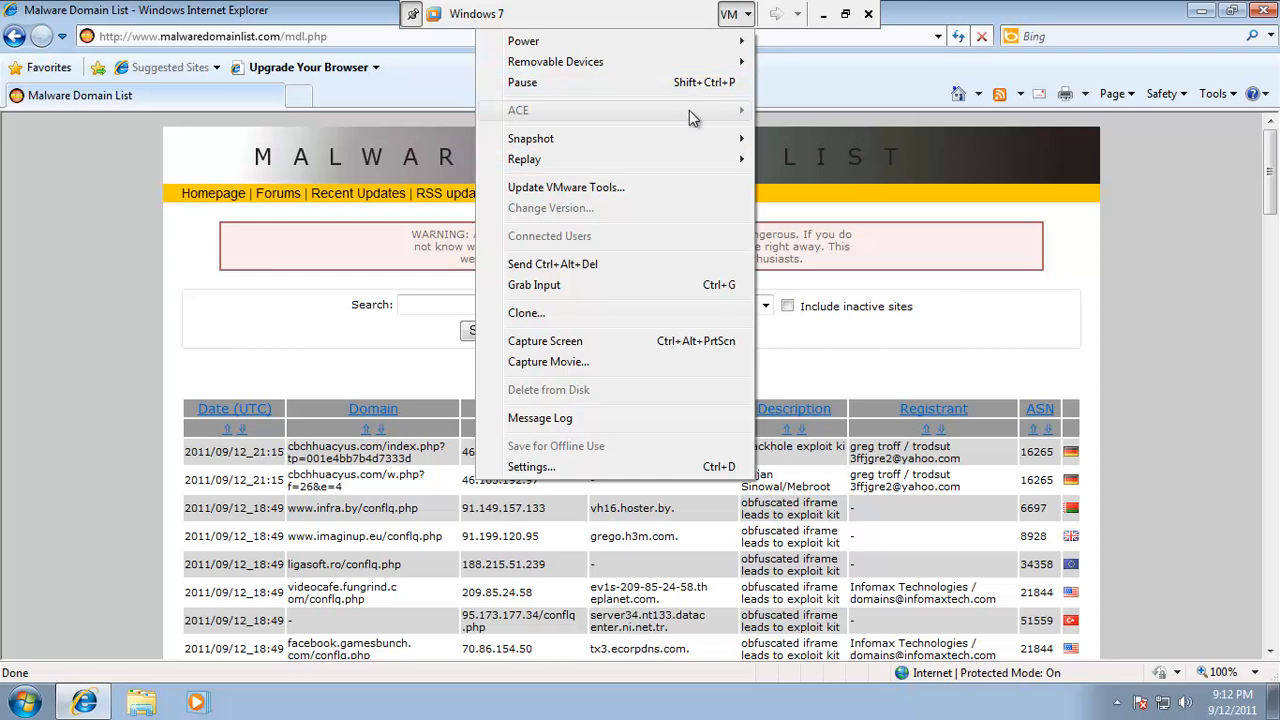
mouse_move(700, 138)
click(838, 133)
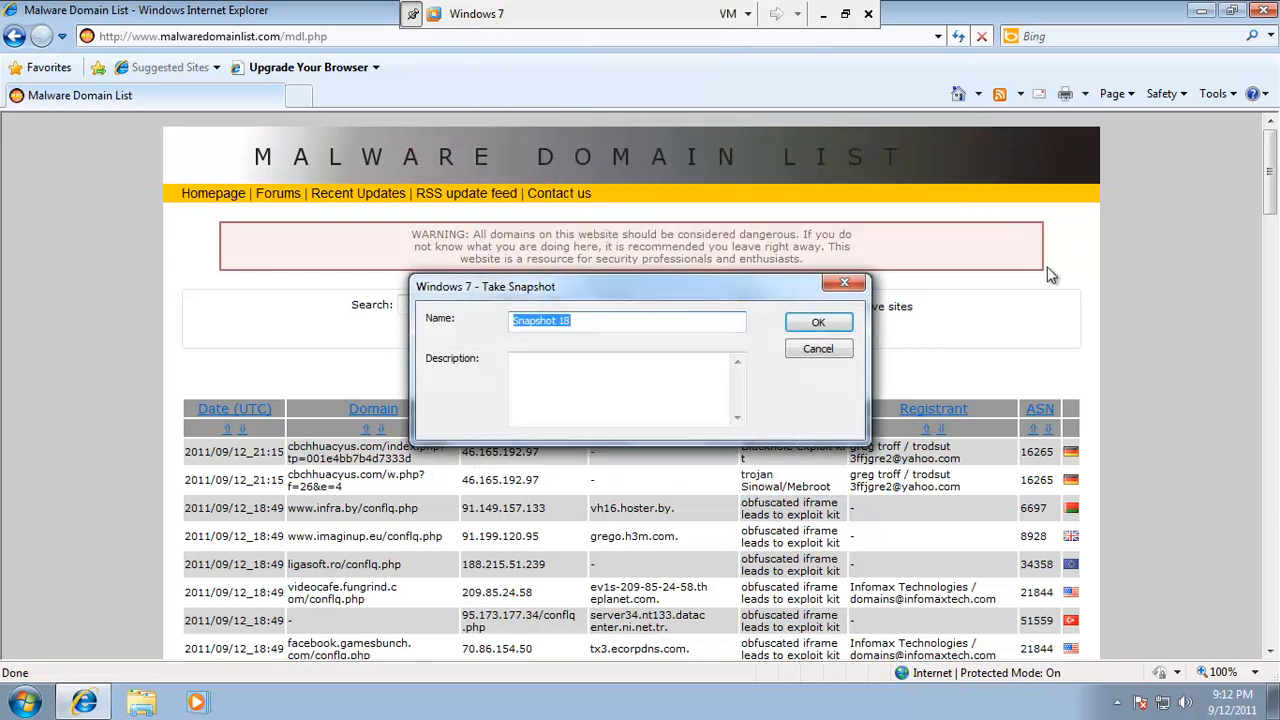
text(mbam clean)
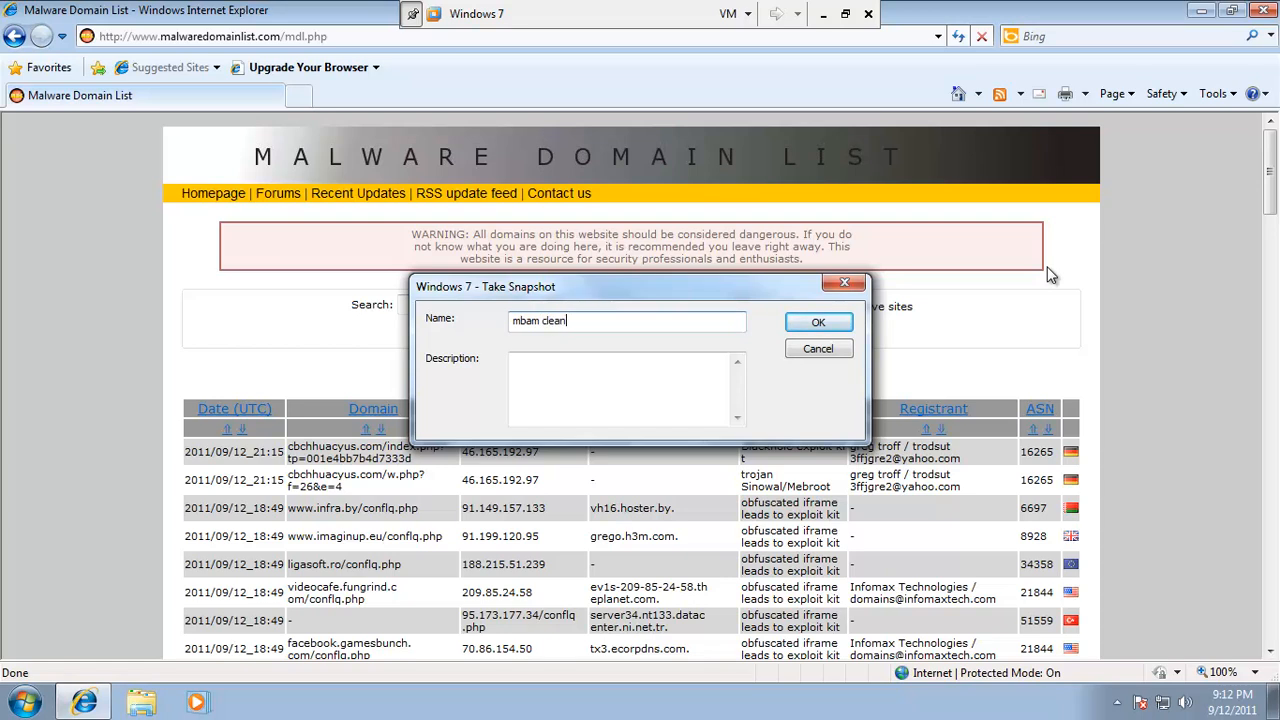
key(Return)
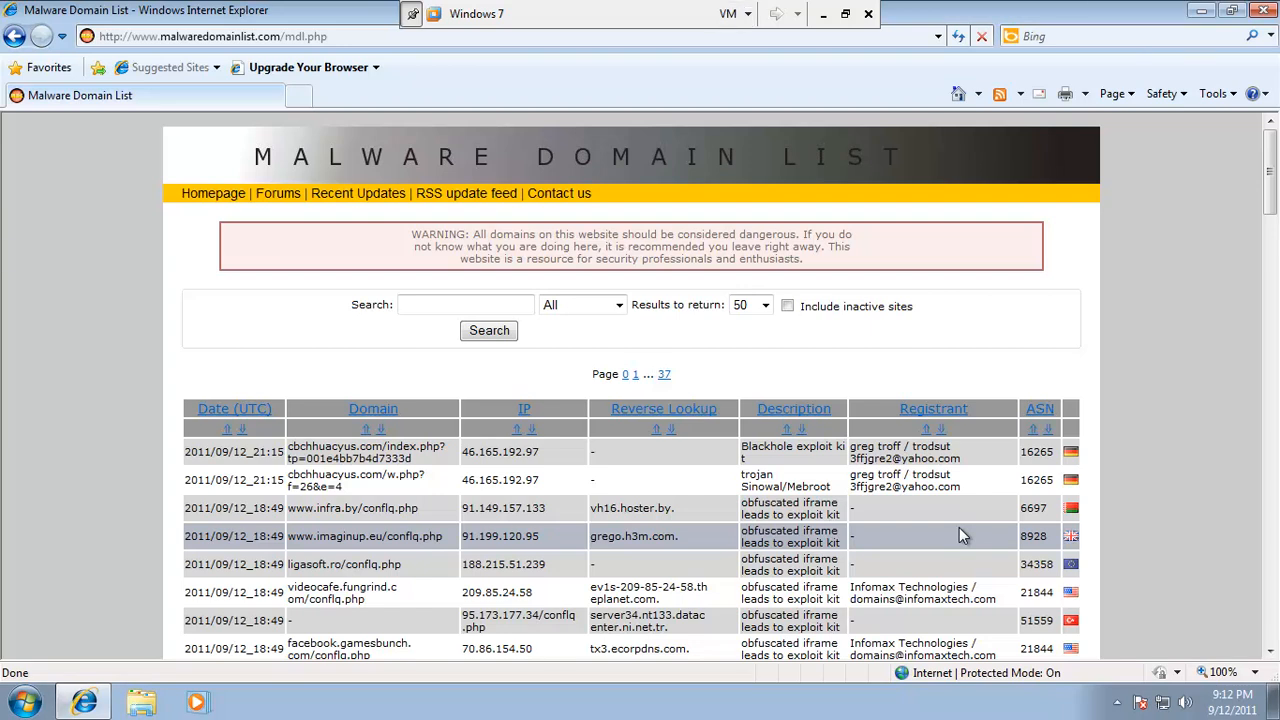
Copy the first listed address, cbchhuacyus.com/index.php?tp=001e4bb7b4d7333d, and open a new browser tab for it
drag(1273, 182, 1273, 220)
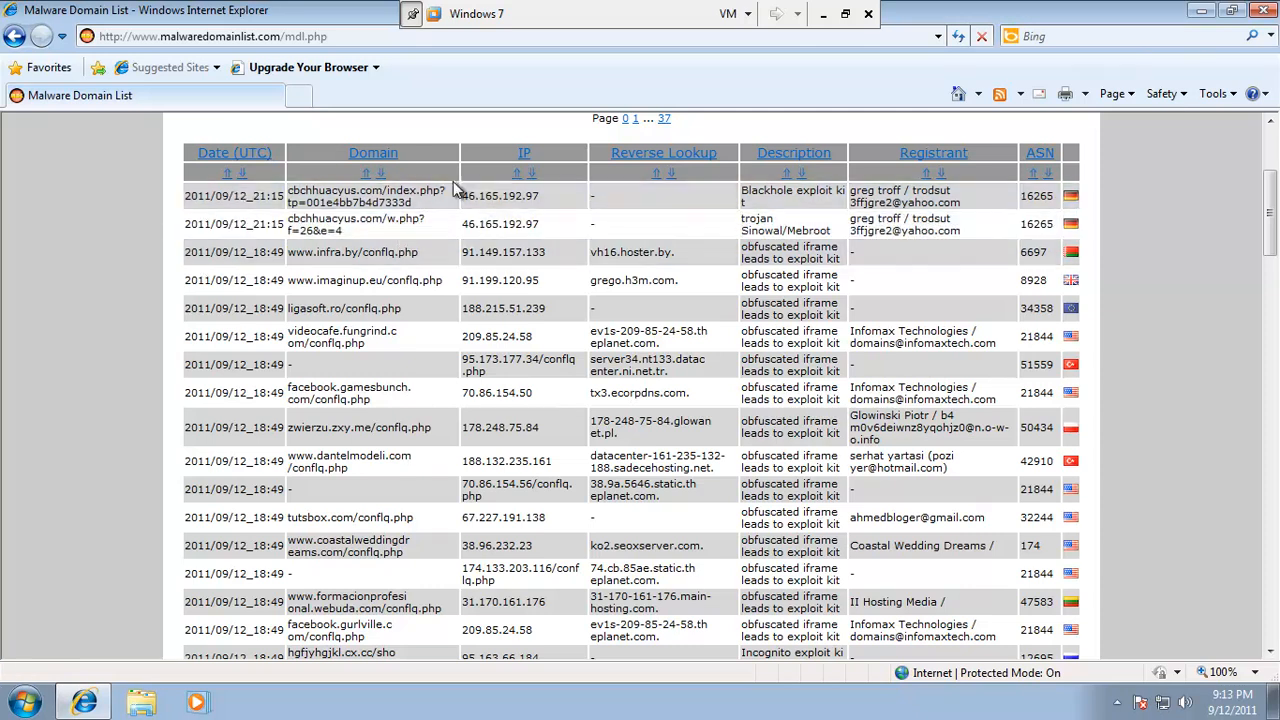
drag(428, 208, 288, 190)
key(ctrl+c)
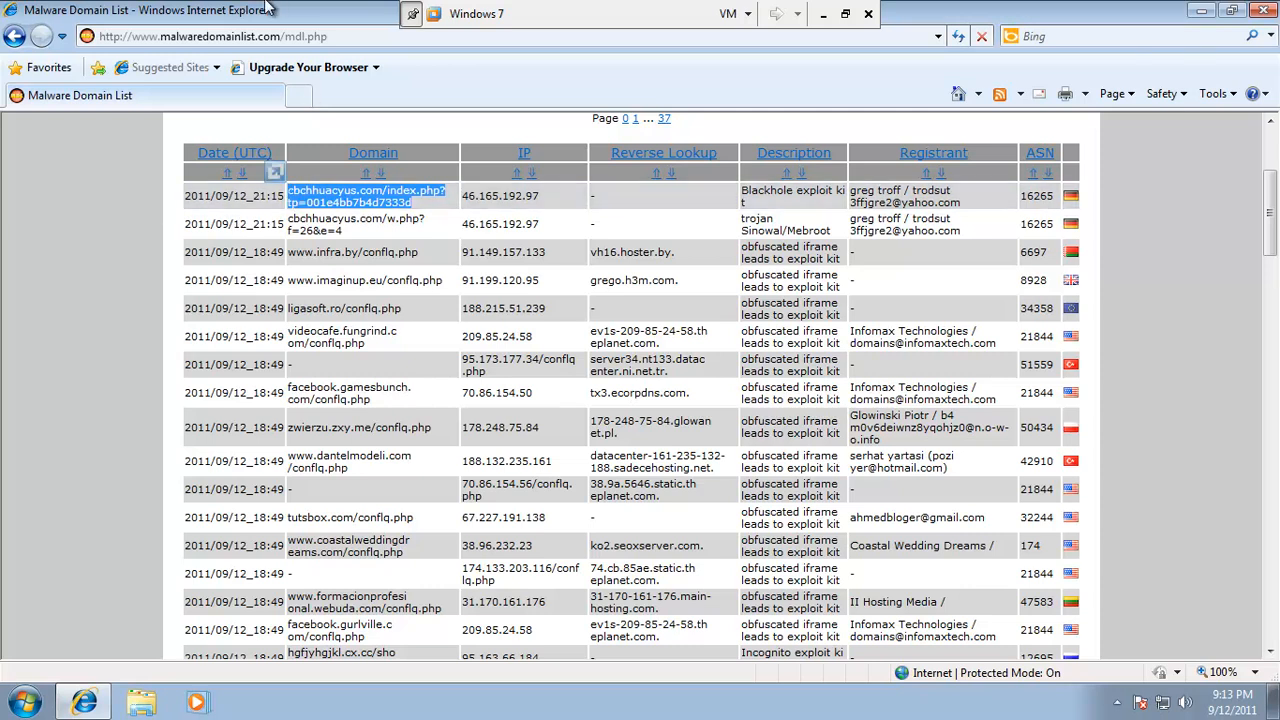
click(305, 98)
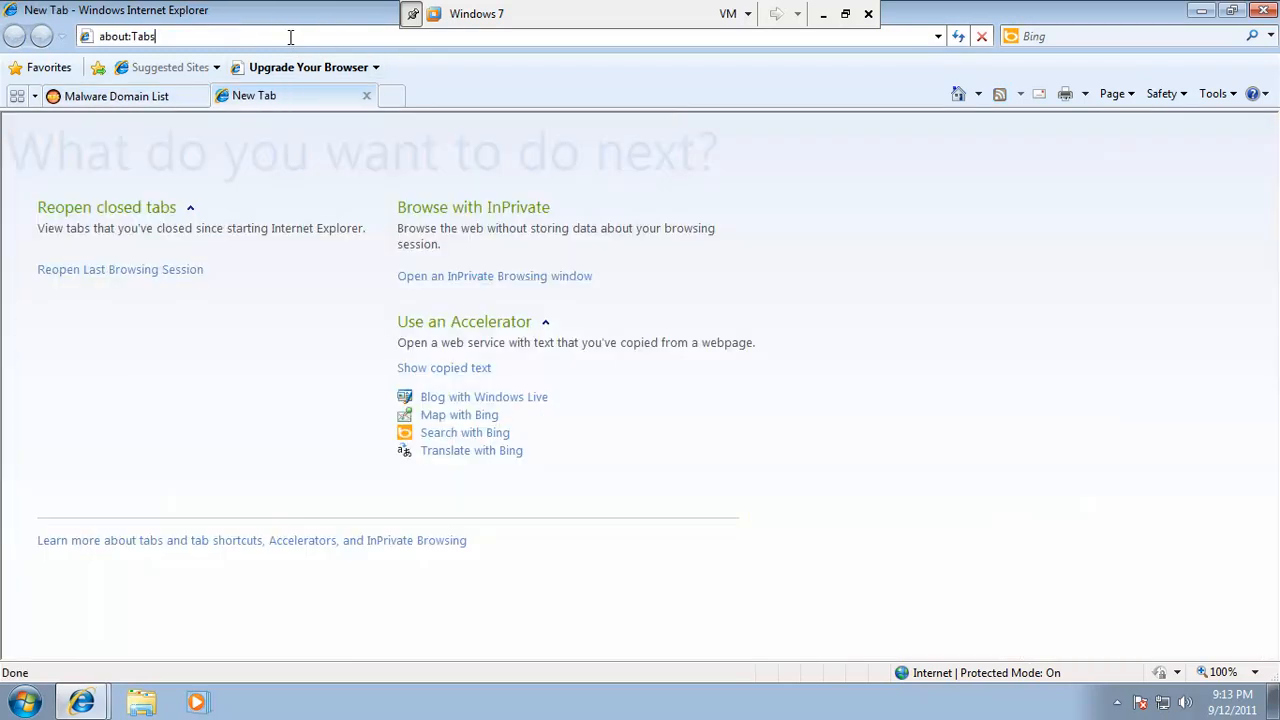
click(290, 37)
Switch to the host desktop, open Norton Internet Security and turn off Smart Firewall for 1 hour
click(821, 14)
click(1139, 702)
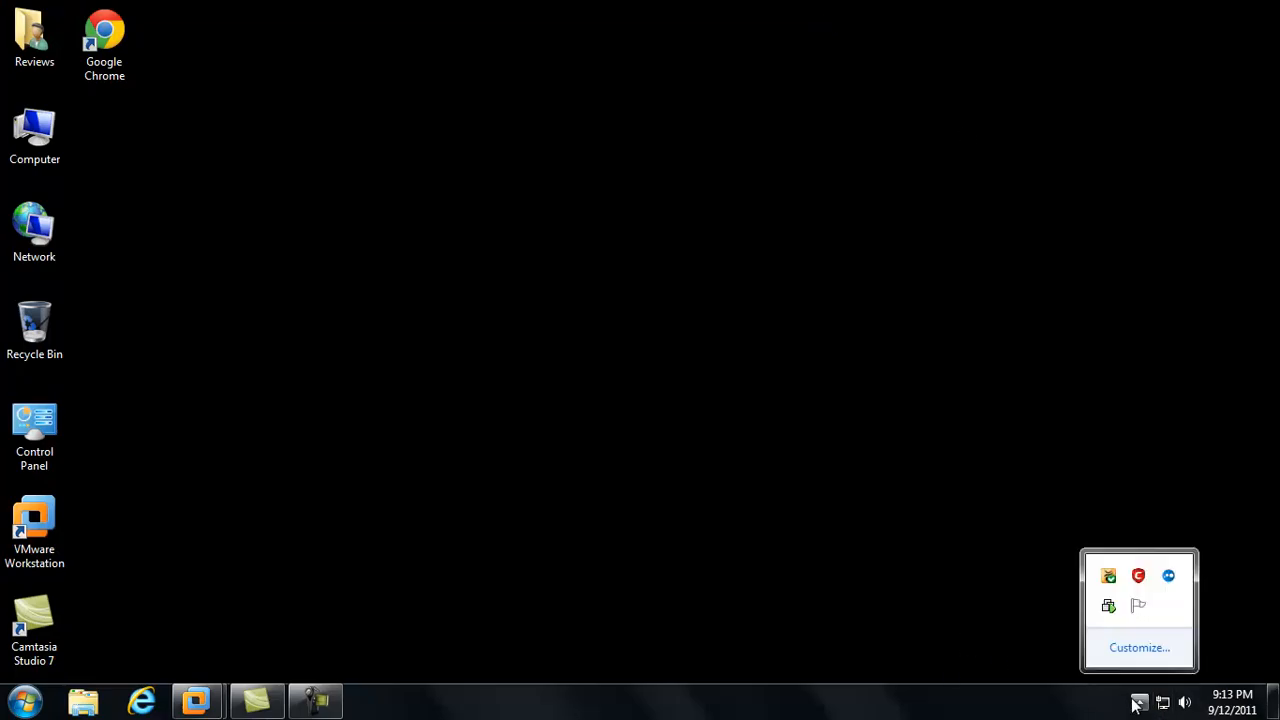
right_click(1109, 578)
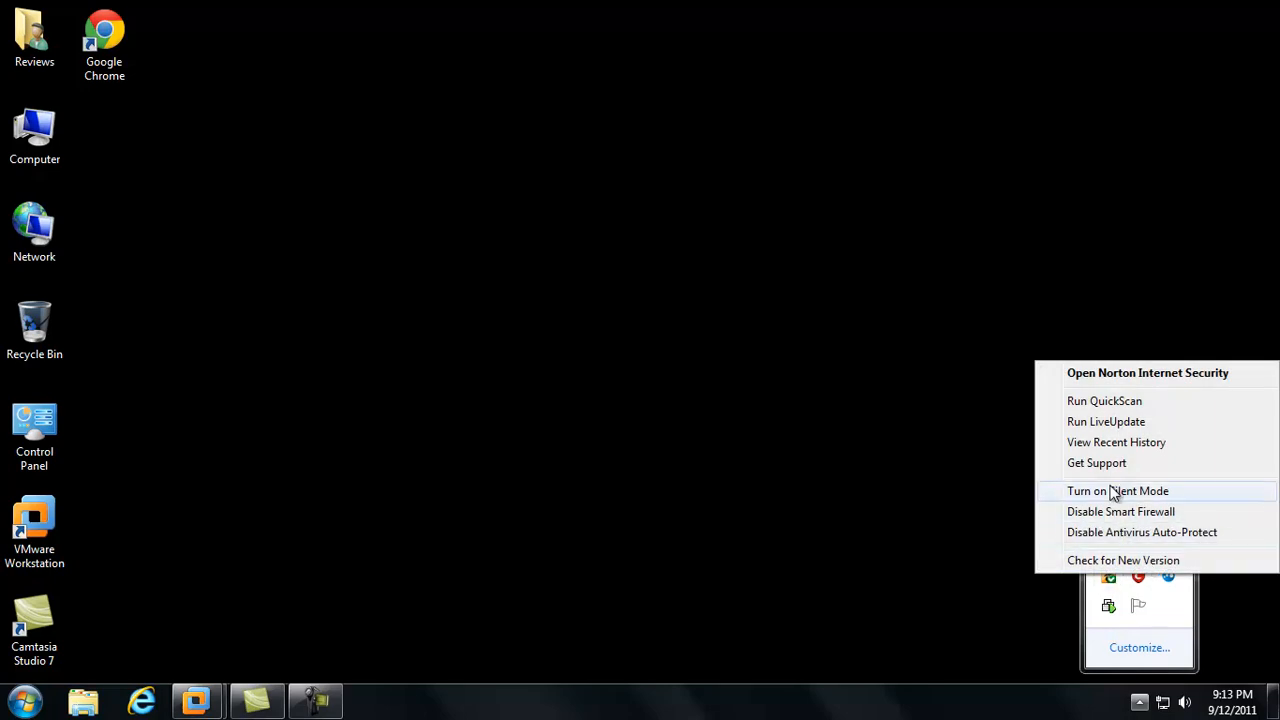
click(1109, 578)
right_click(1109, 578)
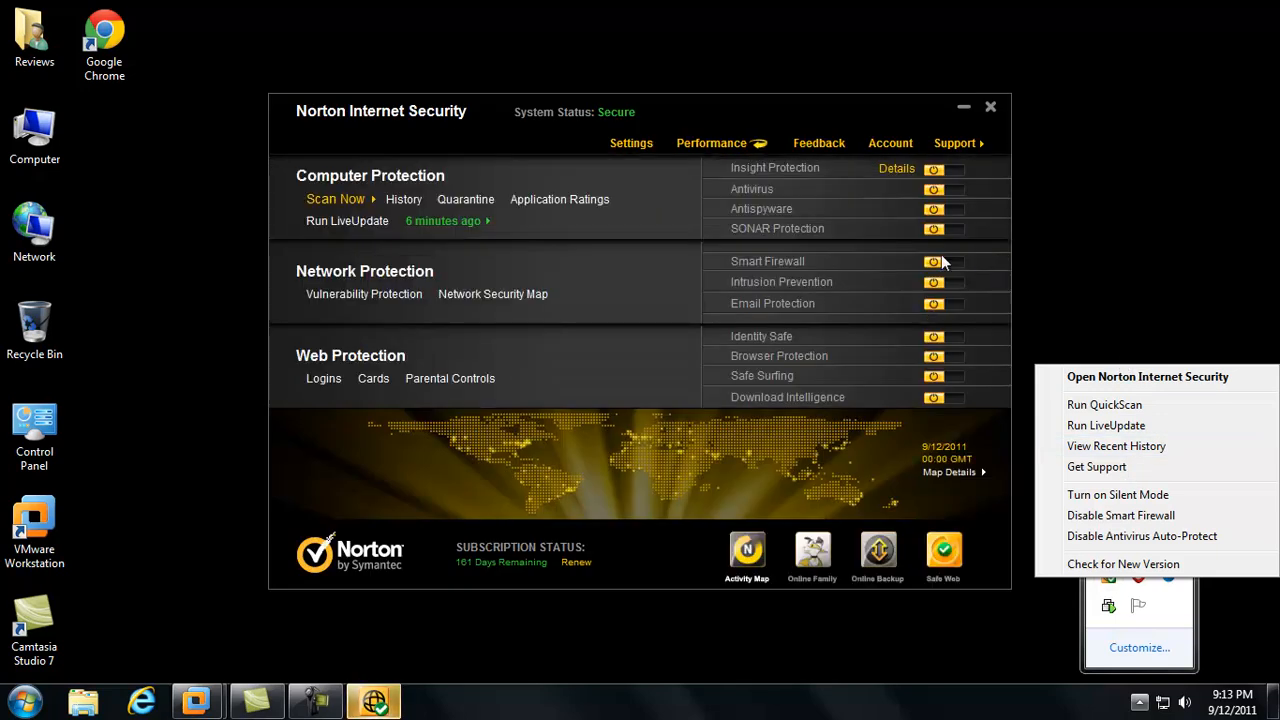
click(958, 263)
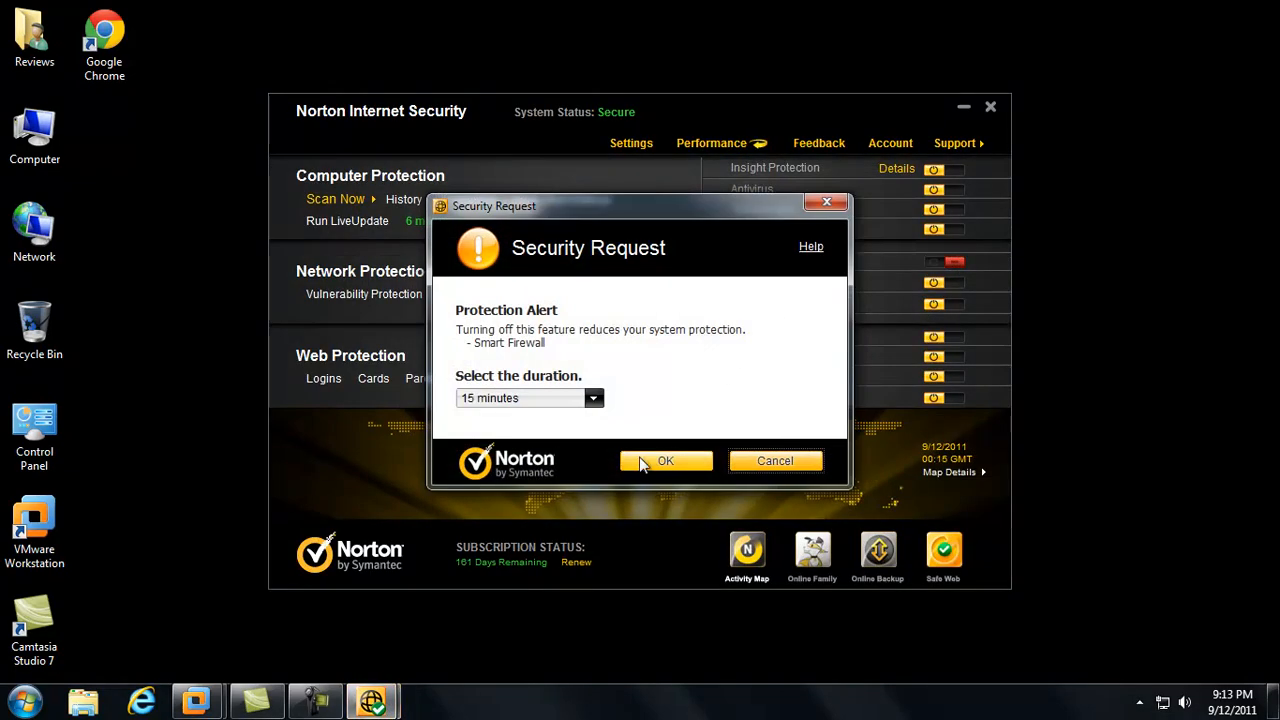
click(593, 398)
click(552, 442)
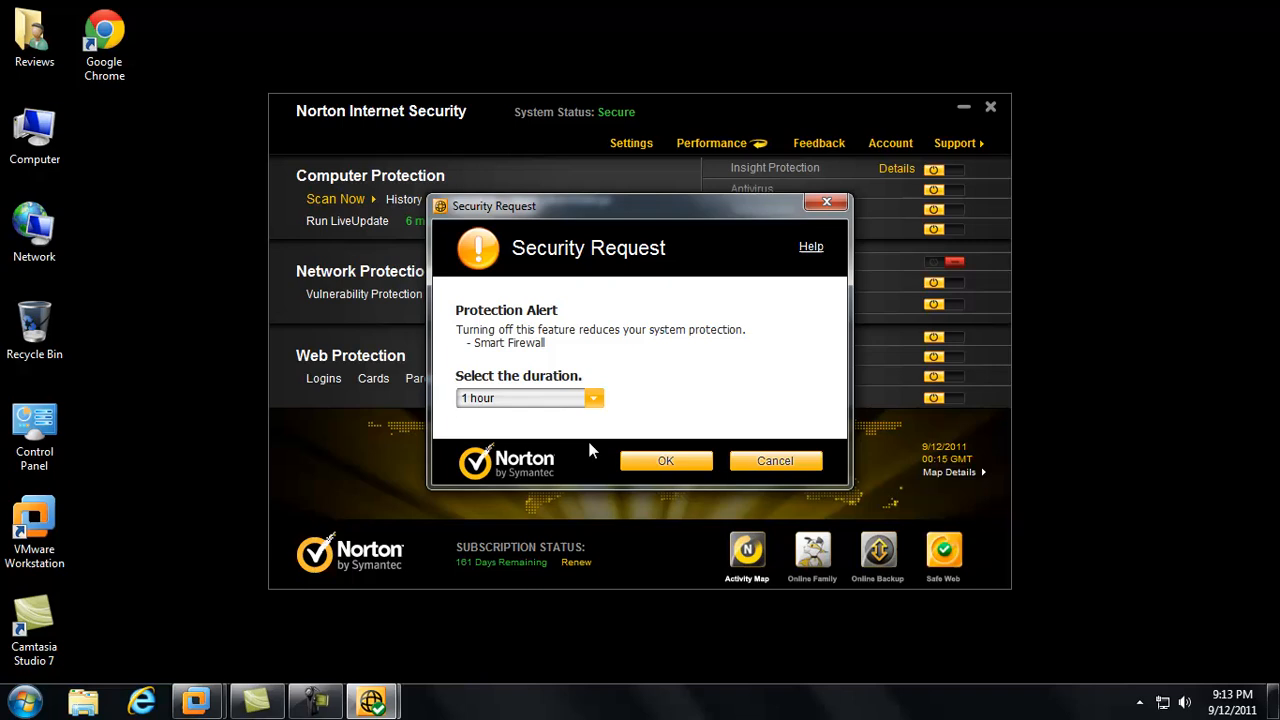
click(658, 462)
Turn off Norton's Intrusion Prevention for 1 hour and close the Norton window
click(956, 283)
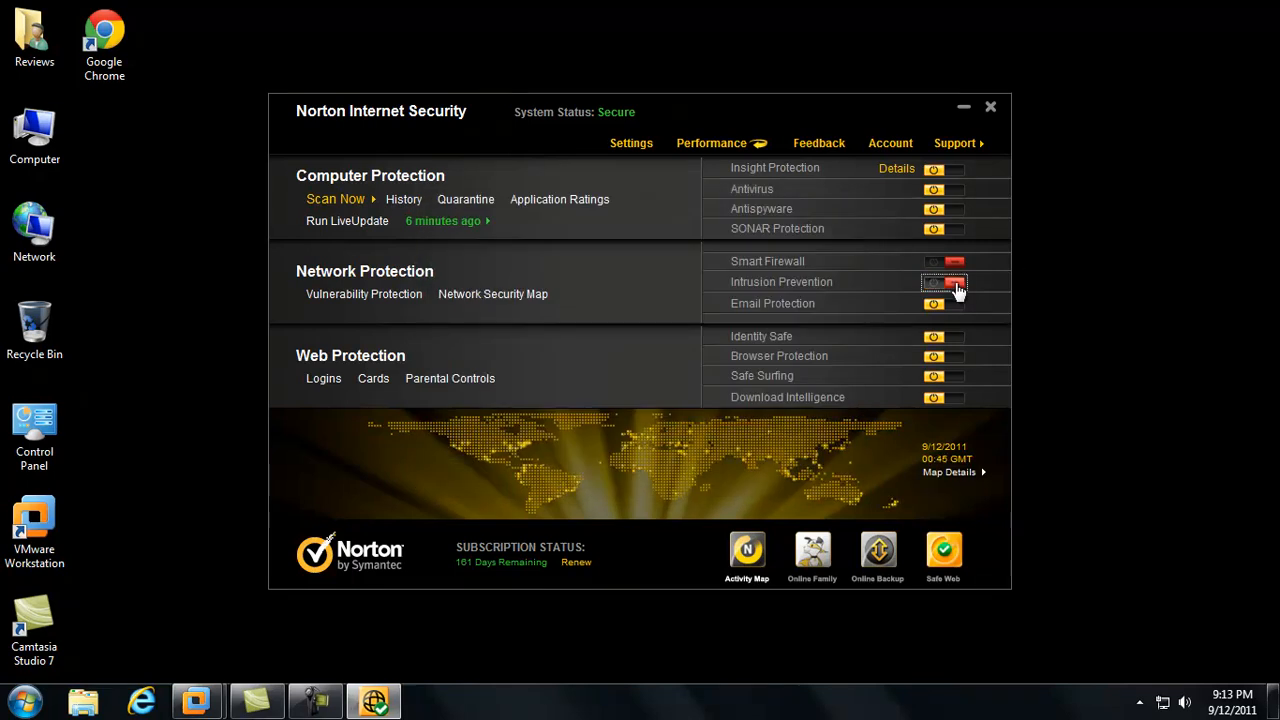
click(540, 400)
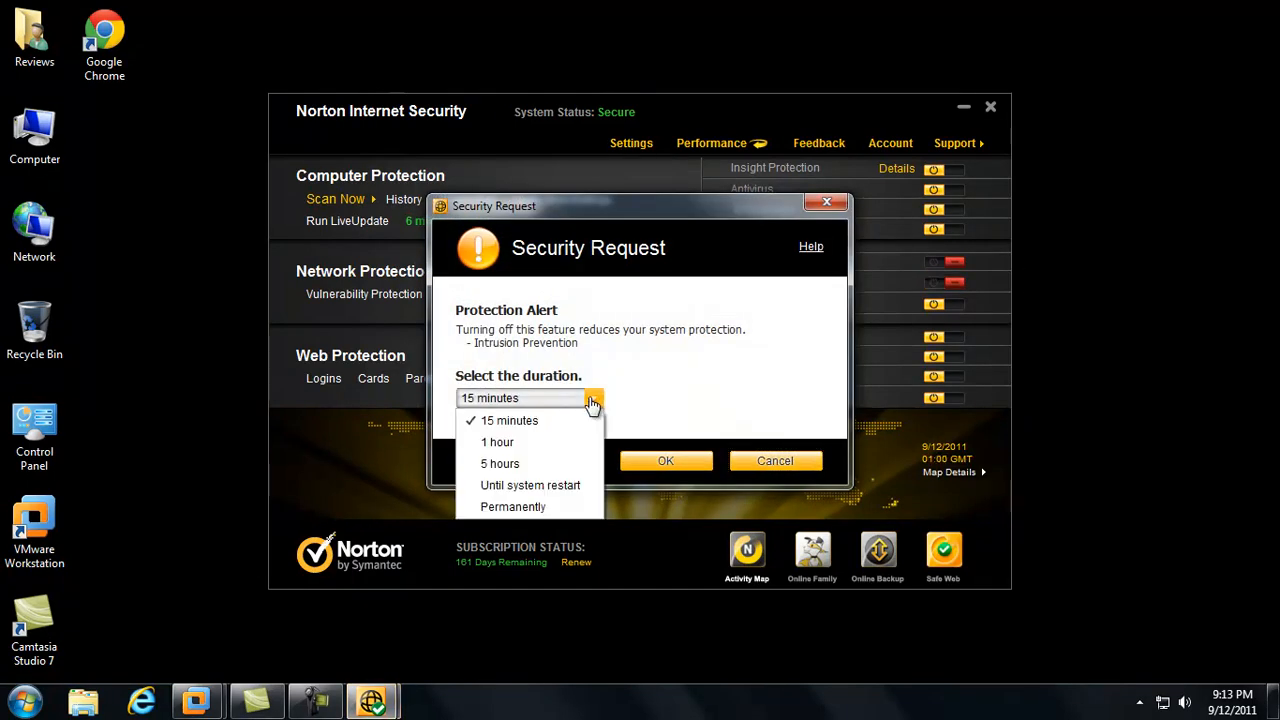
click(545, 443)
click(665, 461)
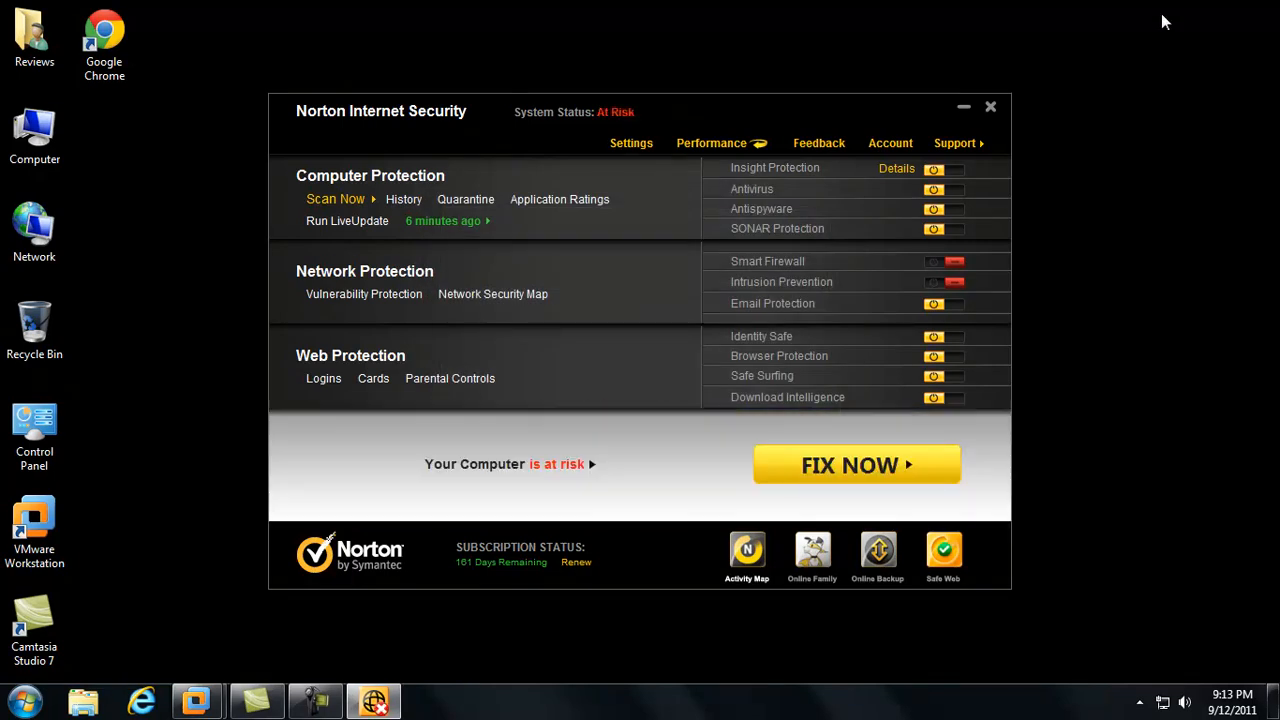
click(991, 107)
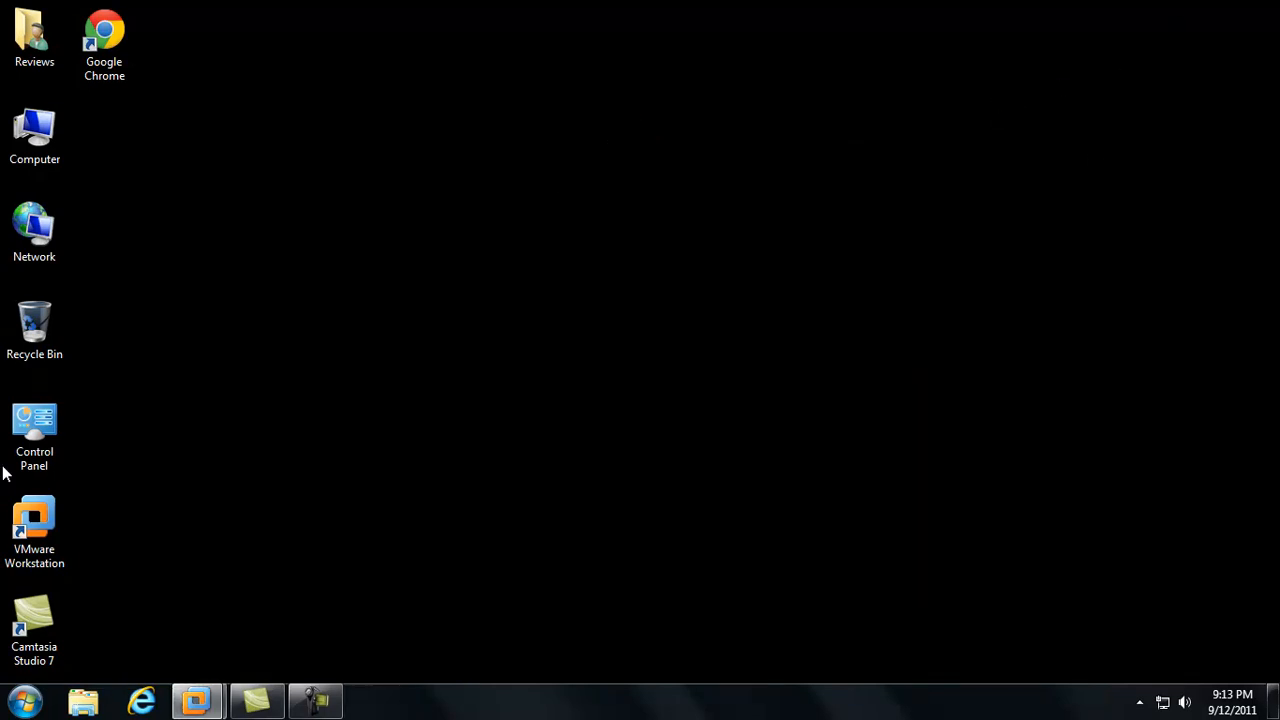
Return to the Windows 7 virtual machine, load the copied cbchhuacyus.com address and dismiss the Java message with "Do not show this message again"
mouse_move(200, 702)
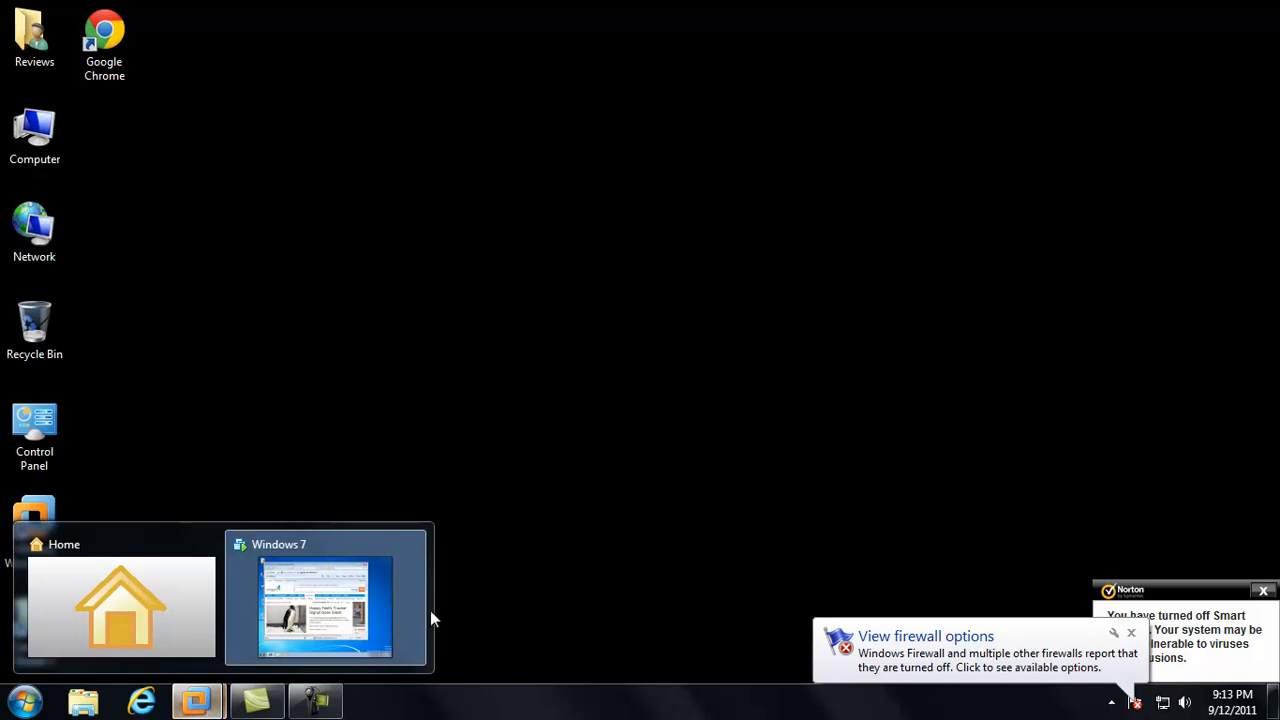
click(292, 600)
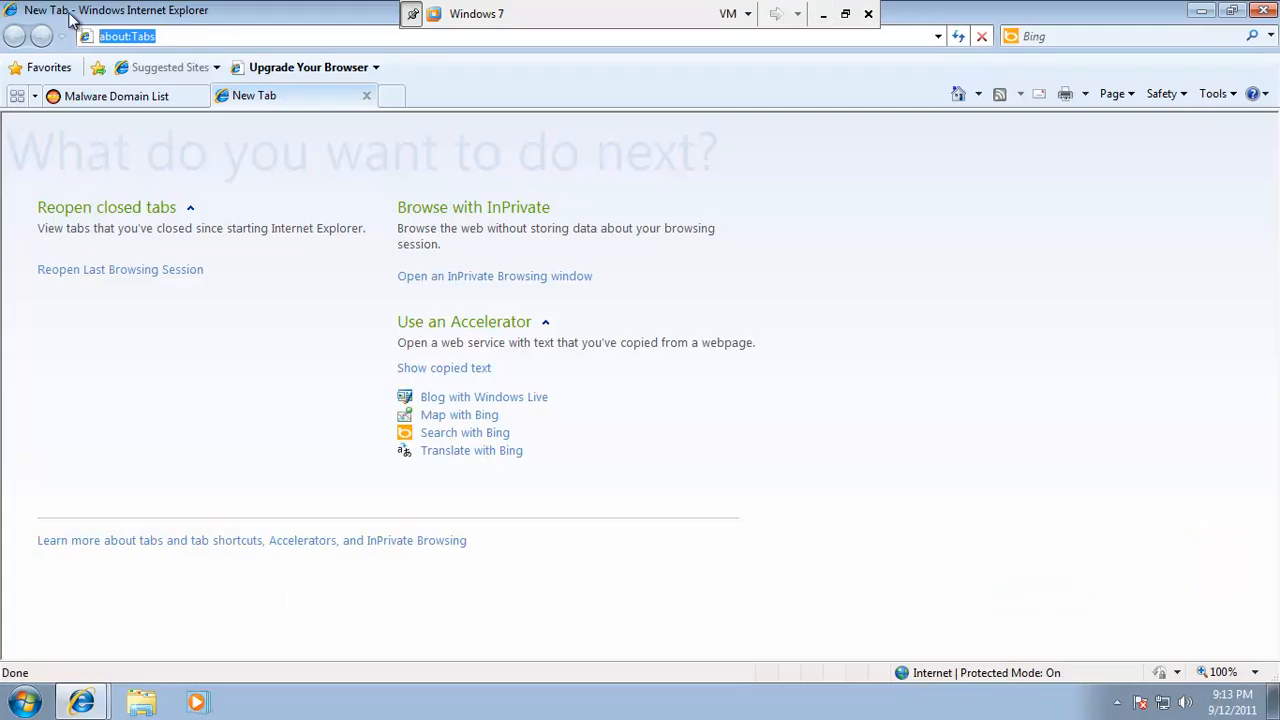
key(ctrl+v)
key(Return)
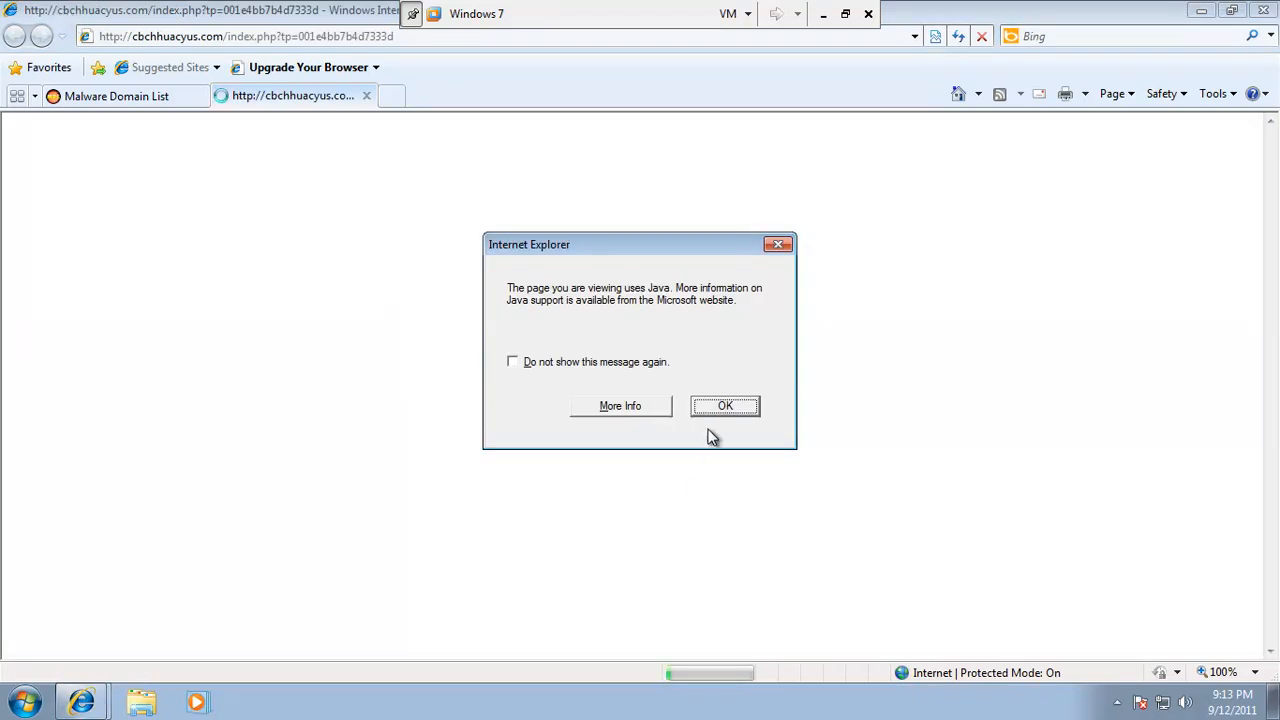
click(640, 364)
click(727, 406)
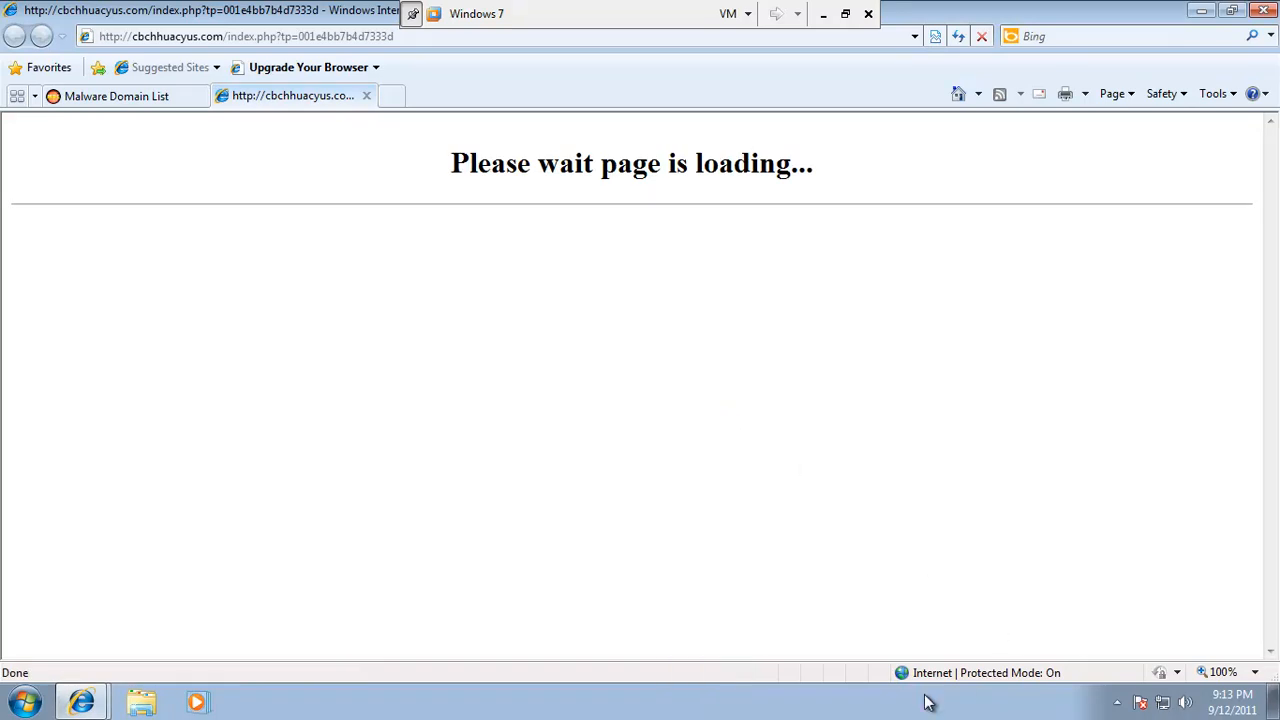
Examine the running processes from all users in an enlarged Windows Task Manager, then close it
right_click(848, 716)
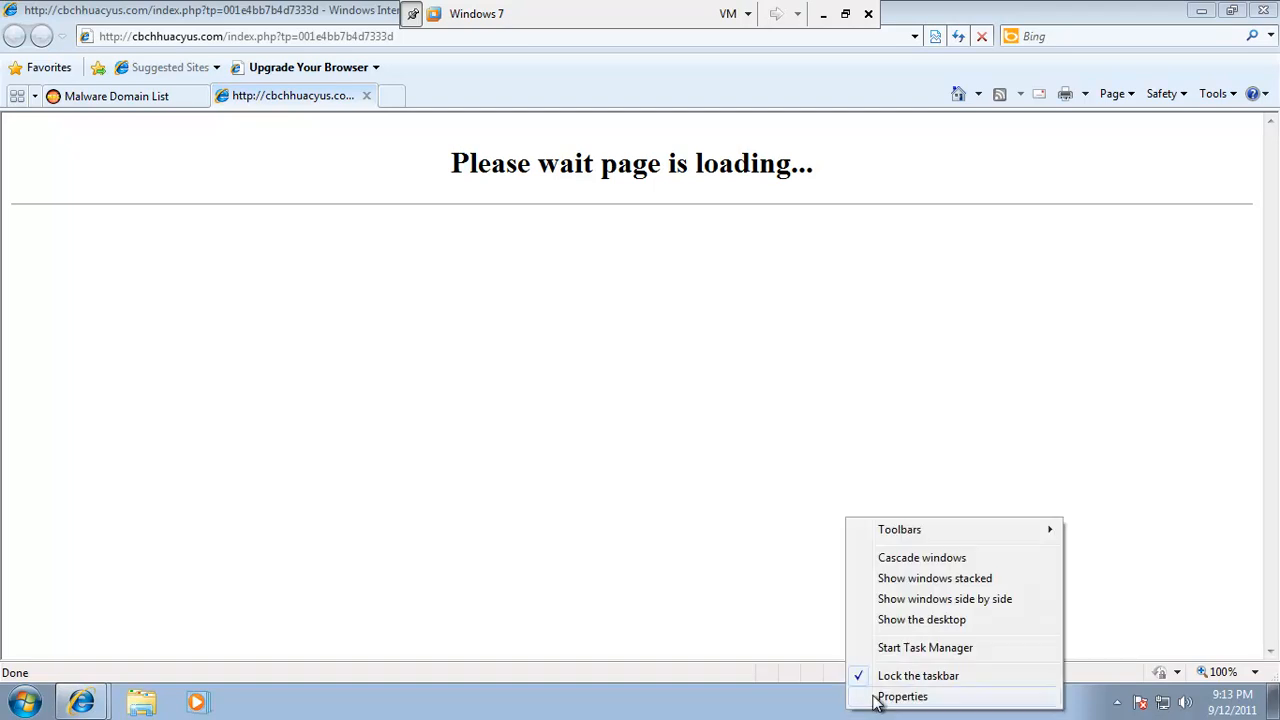
click(894, 647)
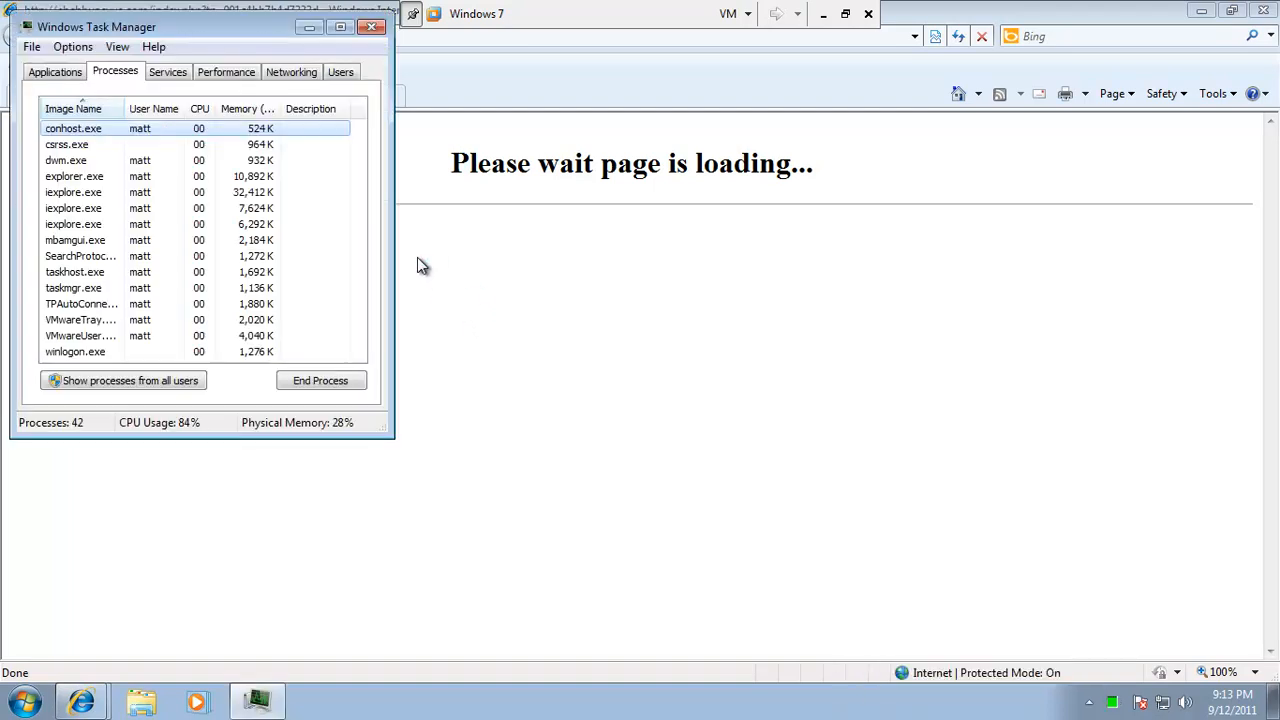
click(130, 380)
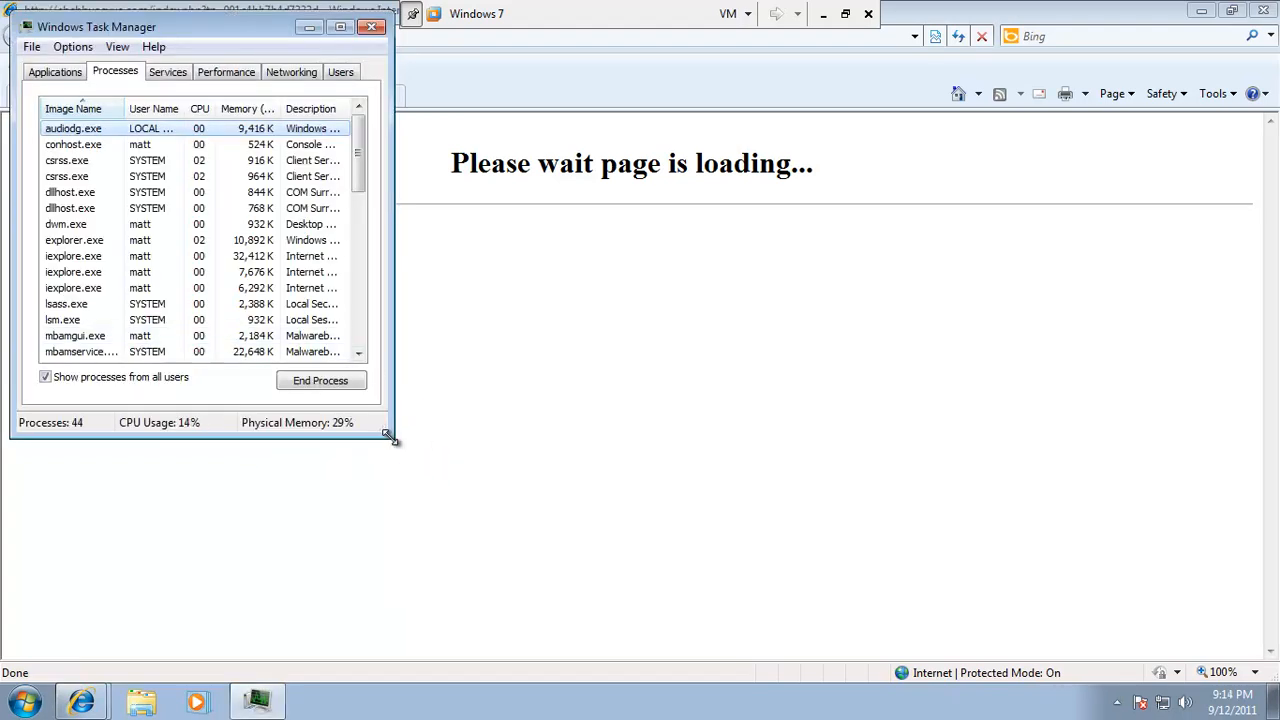
drag(392, 431, 493, 697)
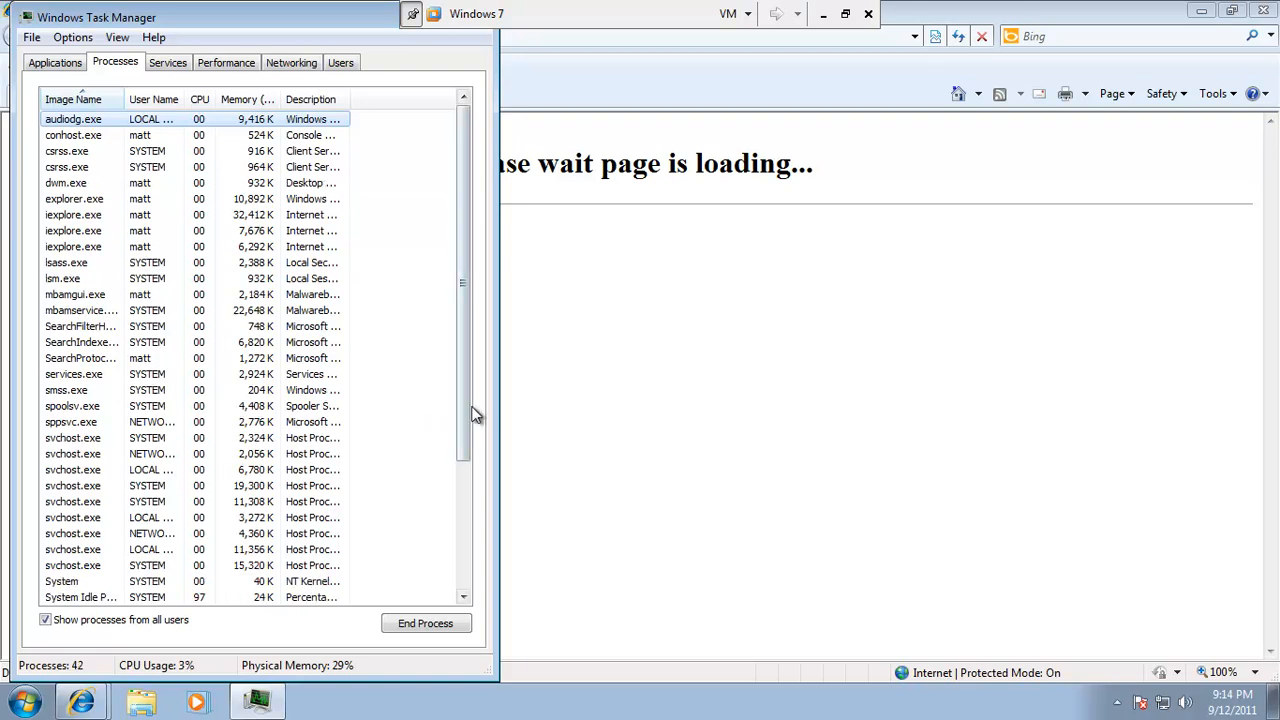
drag(474, 413, 602, 197)
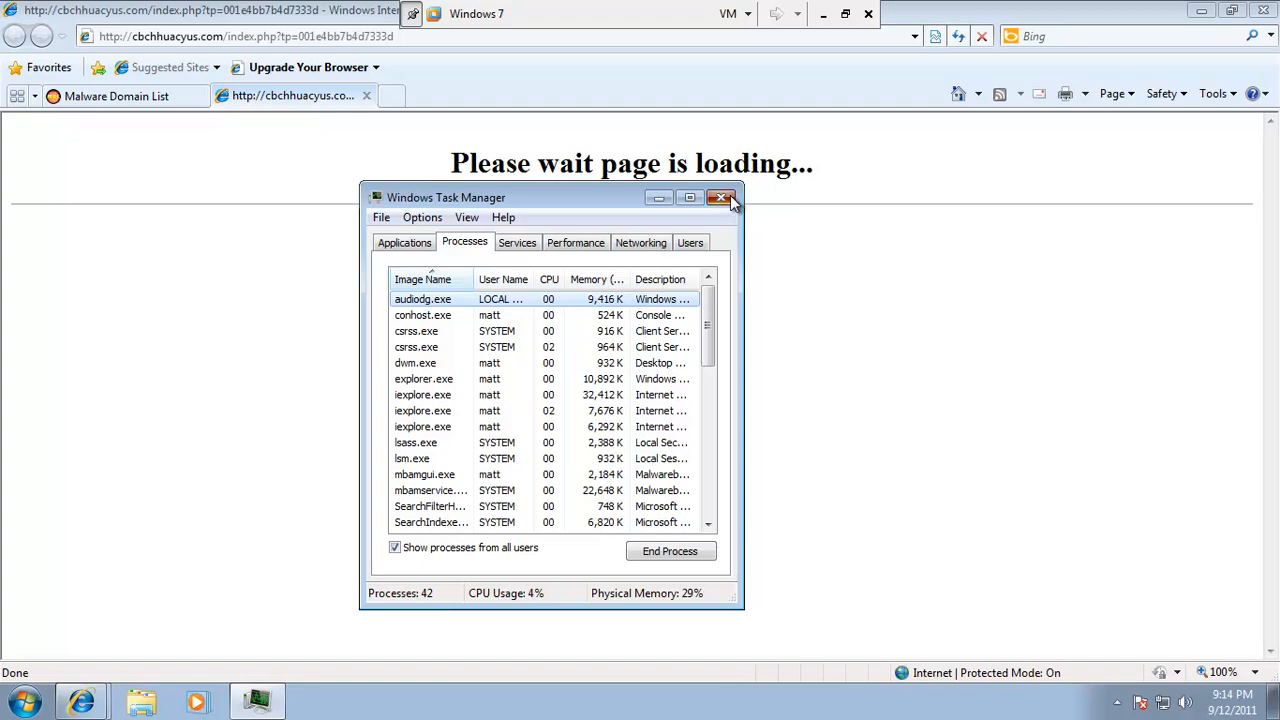
click(729, 199)
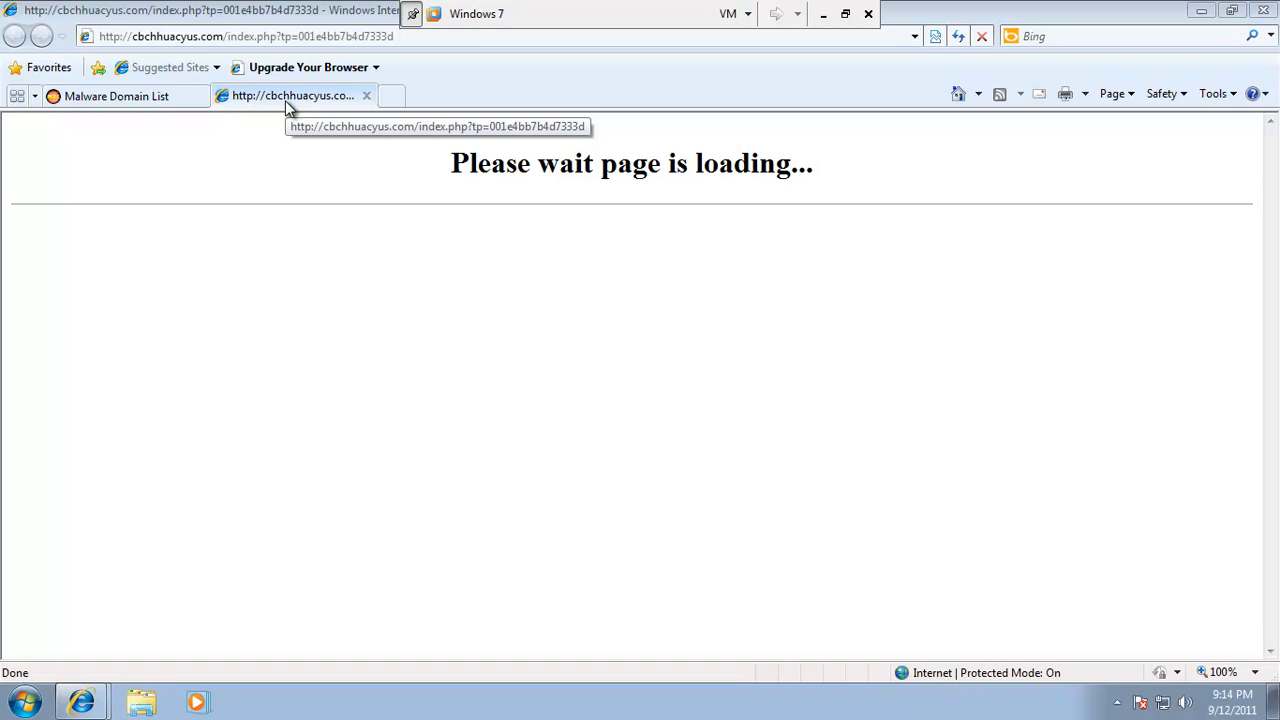
click(366, 96)
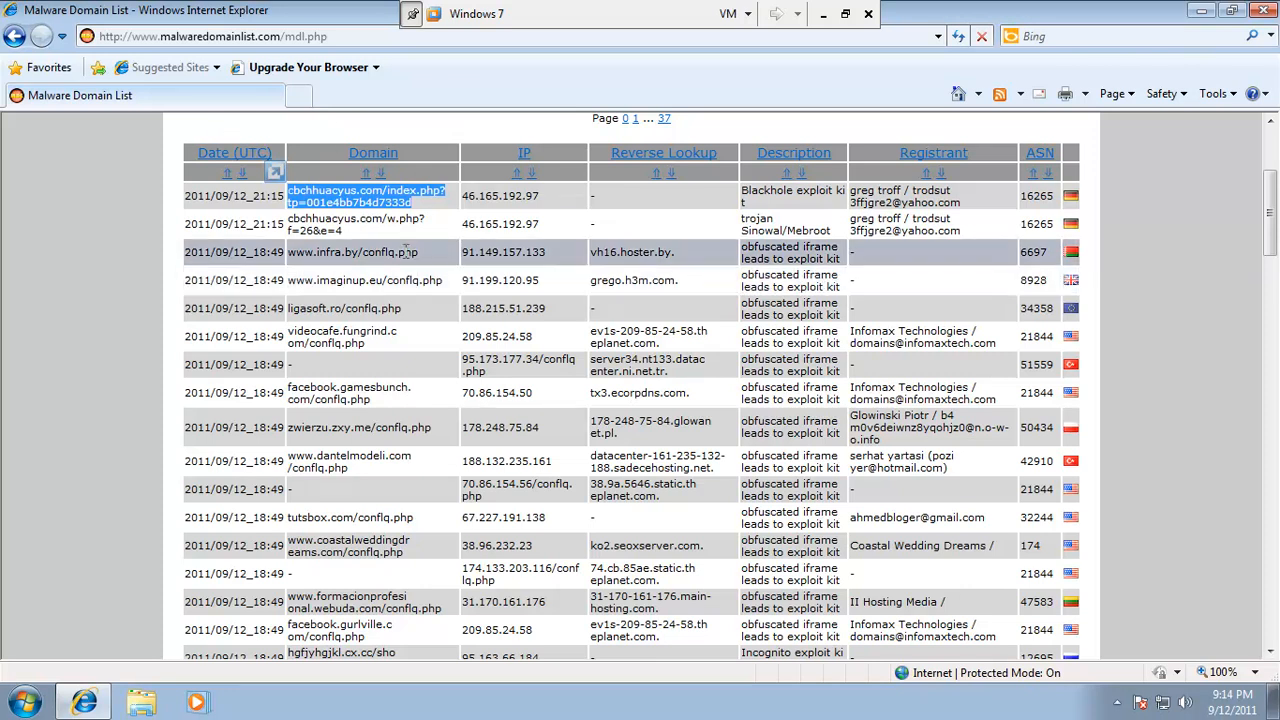
click(346, 232)
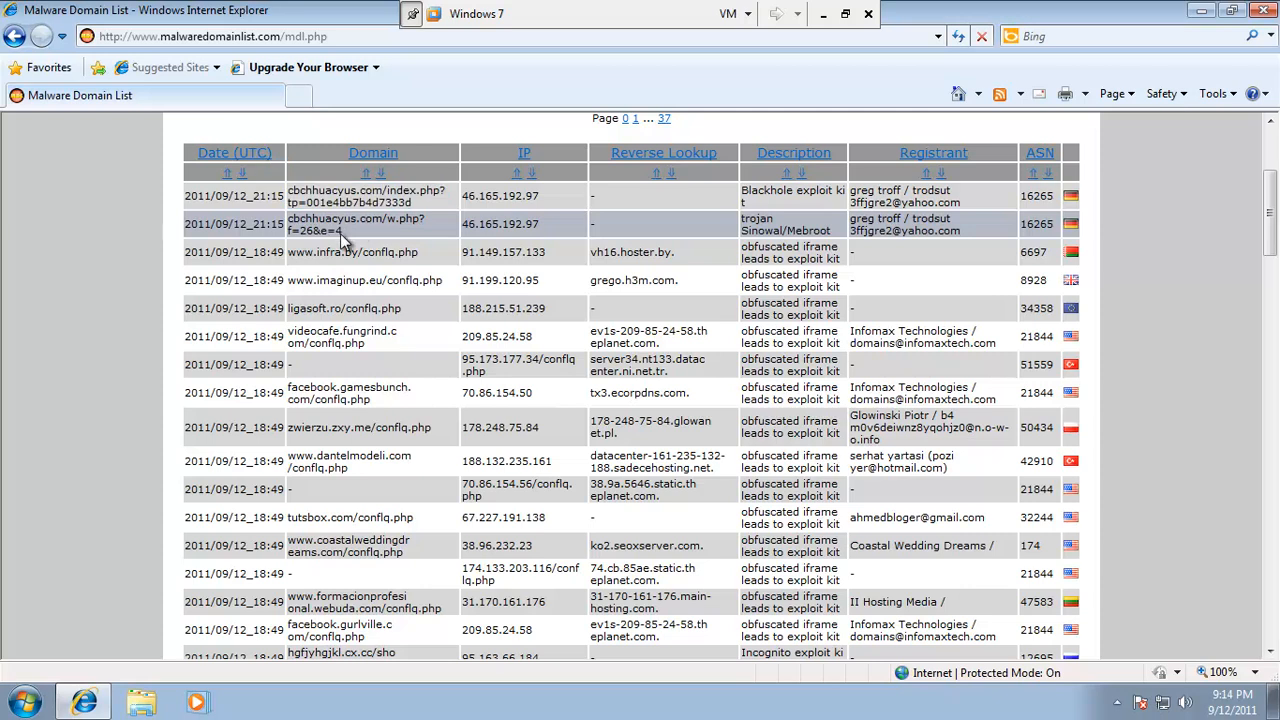
triple_click(305, 230)
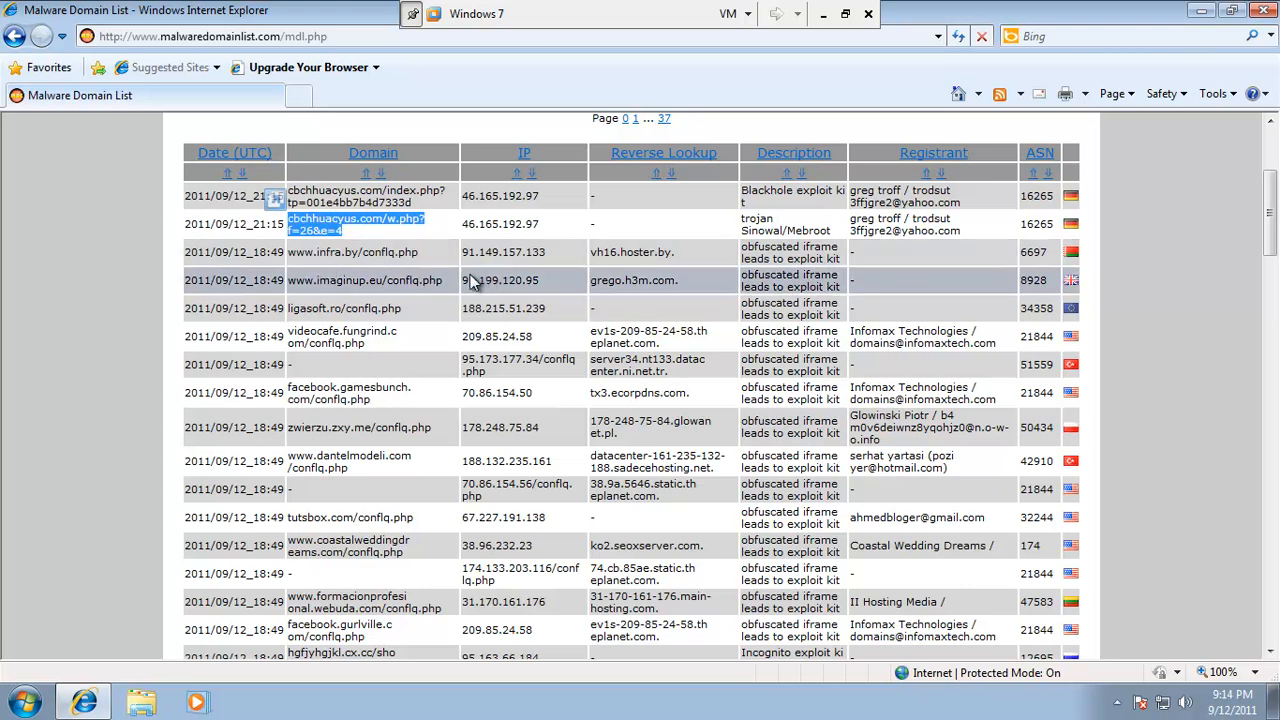
drag(432, 258, 285, 250)
key(ctrl+c)
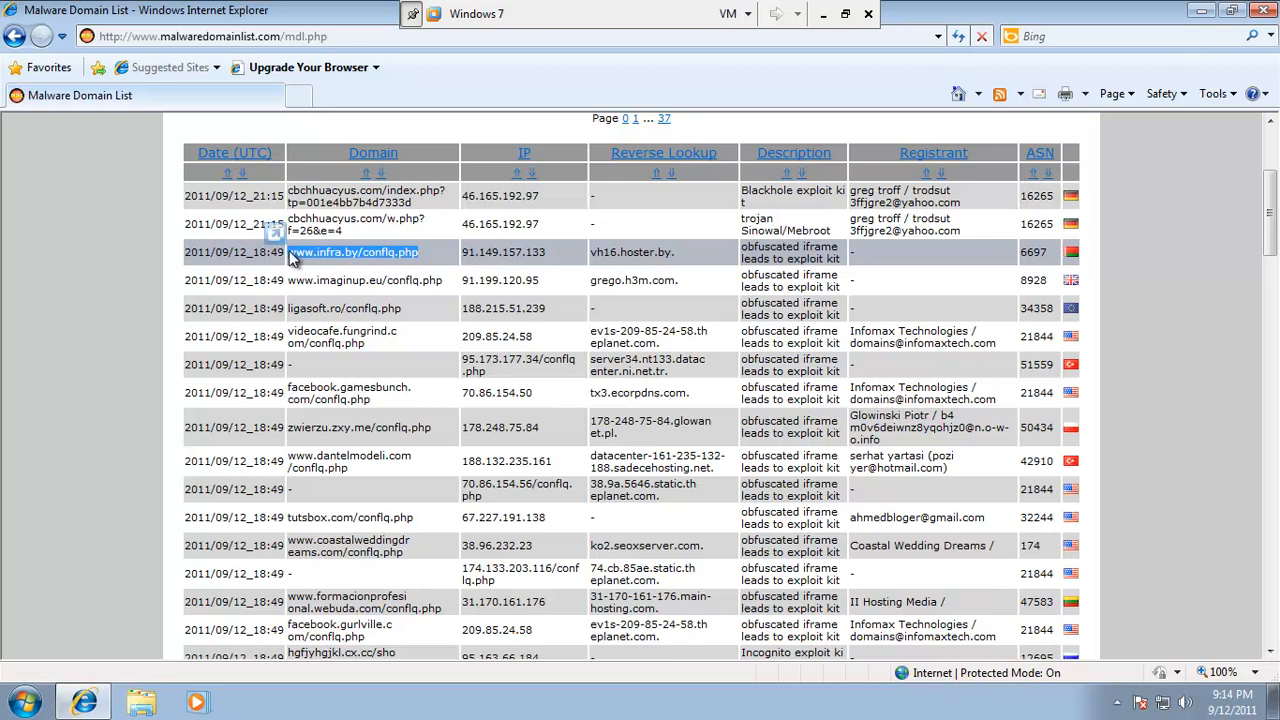
click(298, 95)
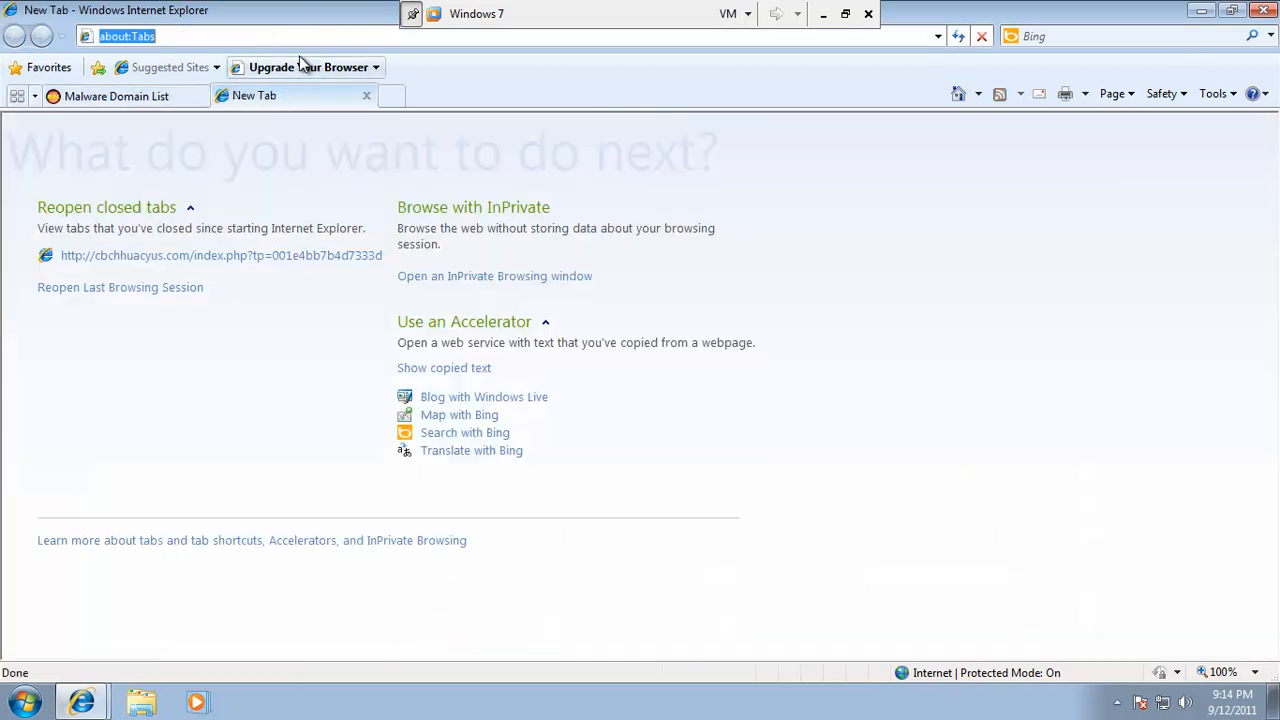
key(ctrl+v)
key(Return)
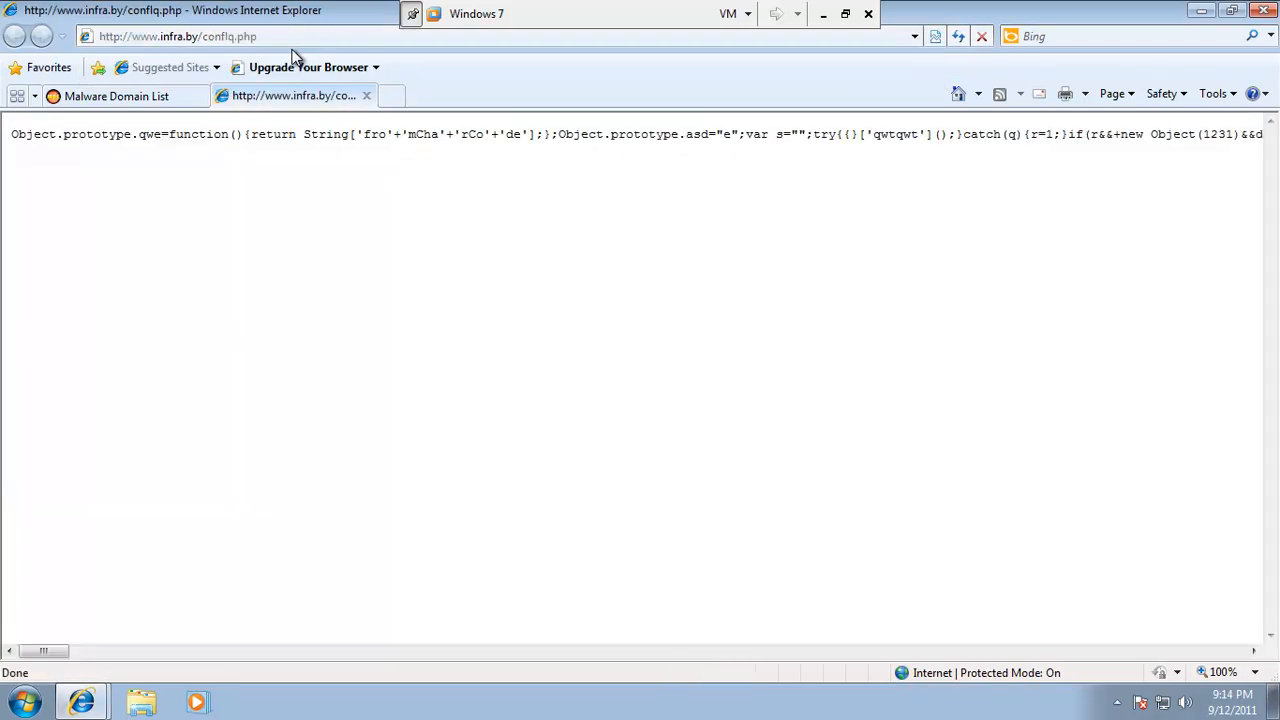
click(128, 97)
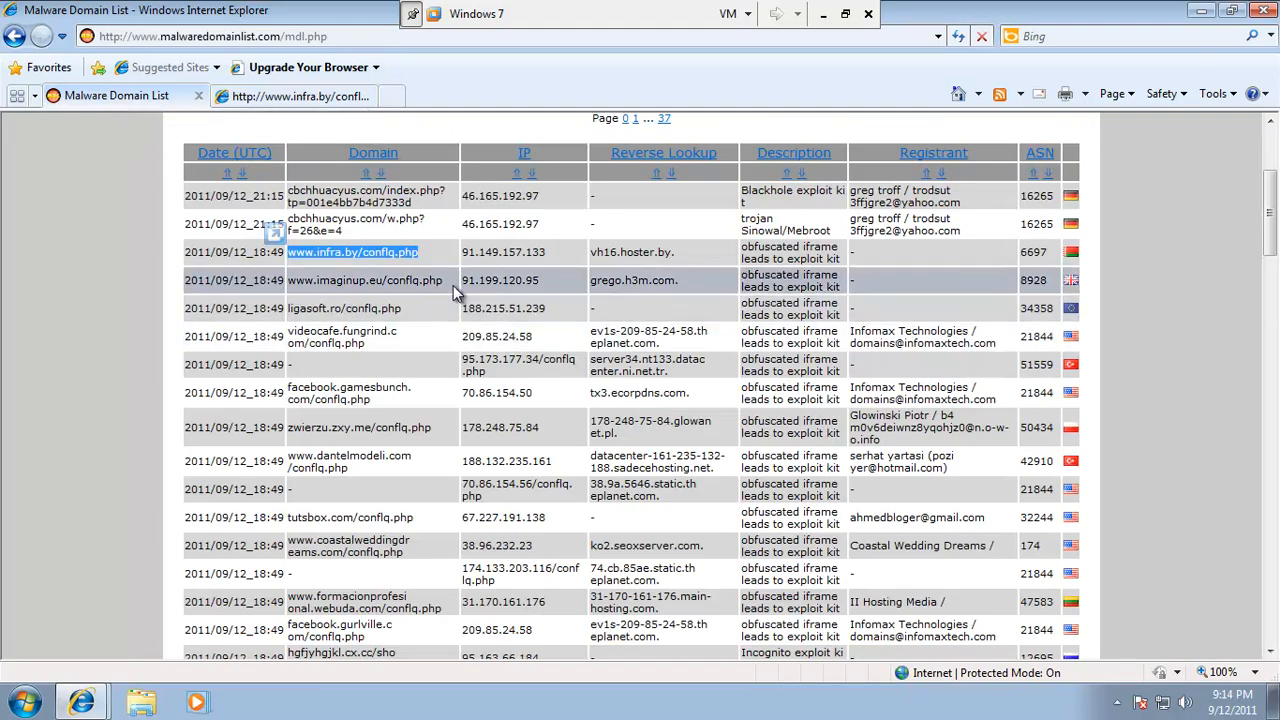
drag(443, 281, 409, 289)
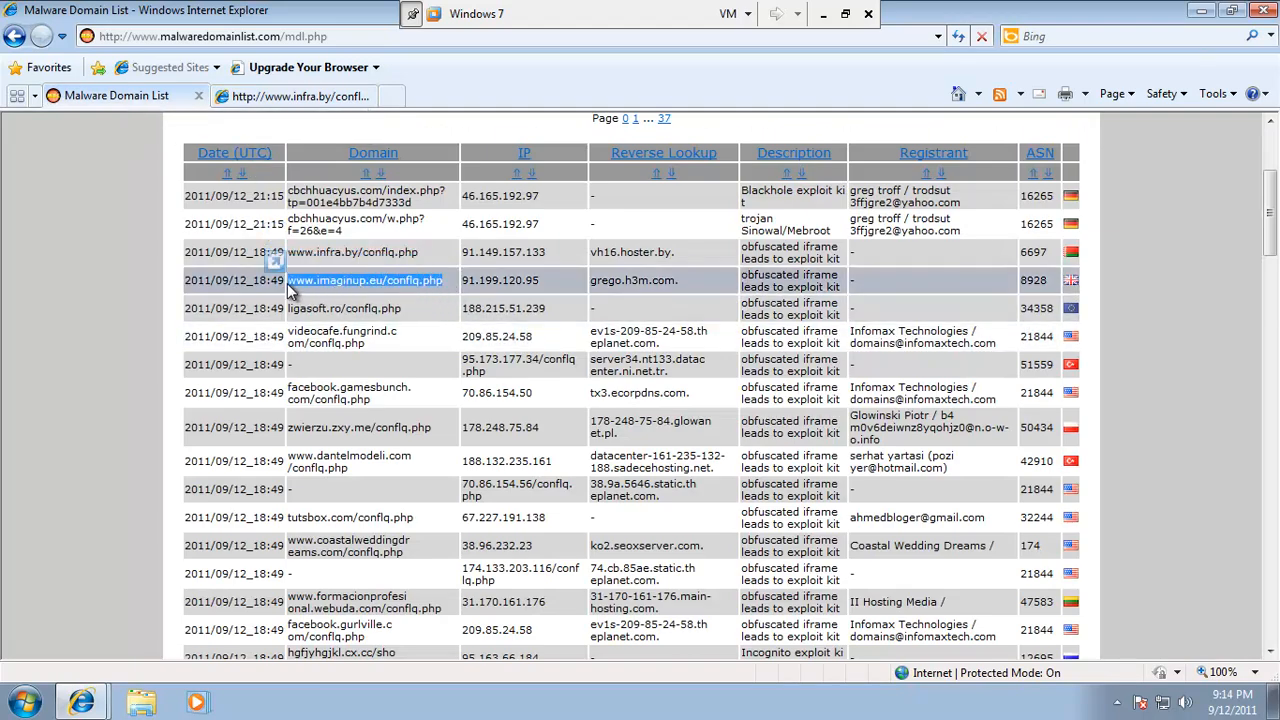
click(300, 96)
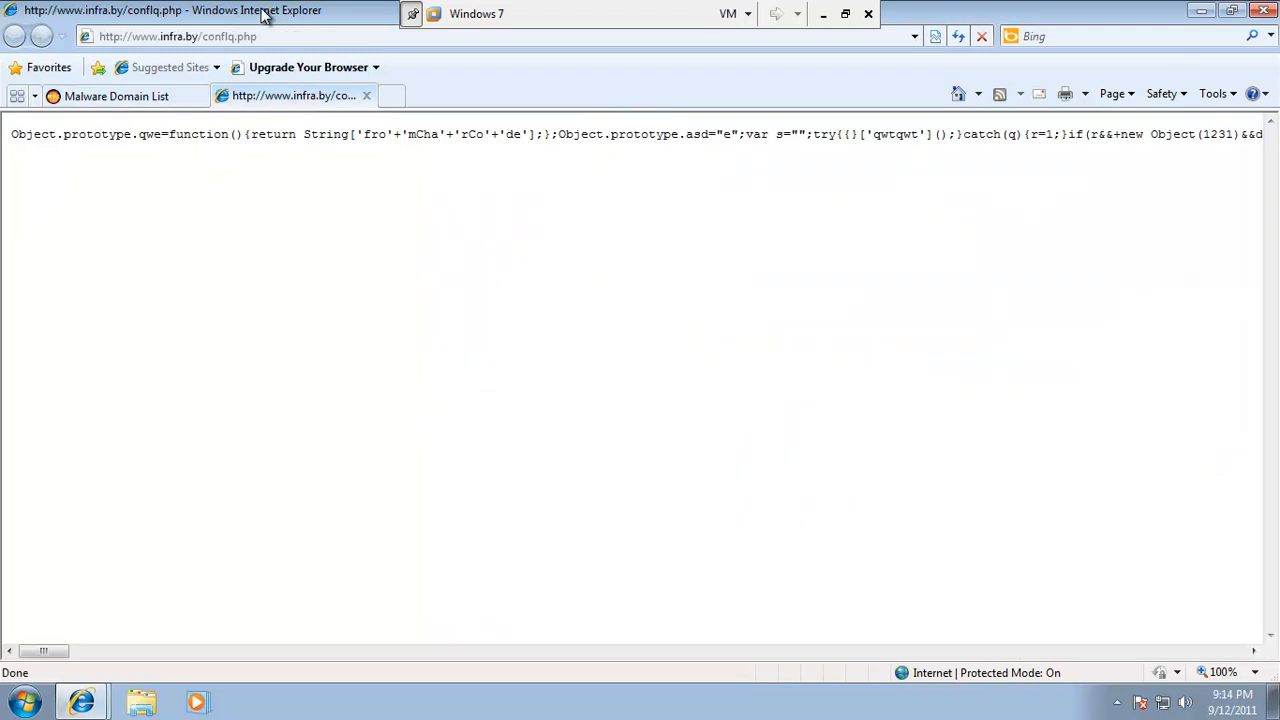
click(262, 37)
text(www.imaginup.eu/conflq.php)
key(Return)
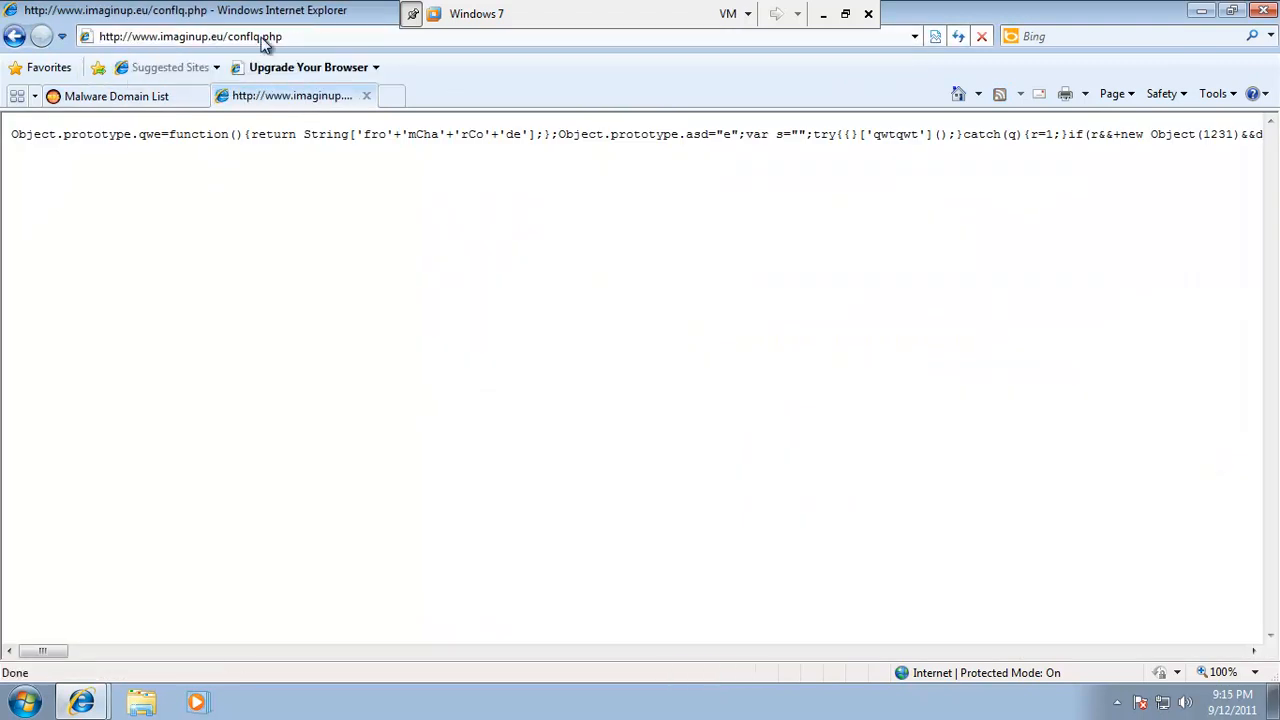
Copy the listed Blackhole exploit kit address muie.matasugepula.co.cc/main.php?page=01dc642b3926abf5 and load it in the test tab
click(166, 100)
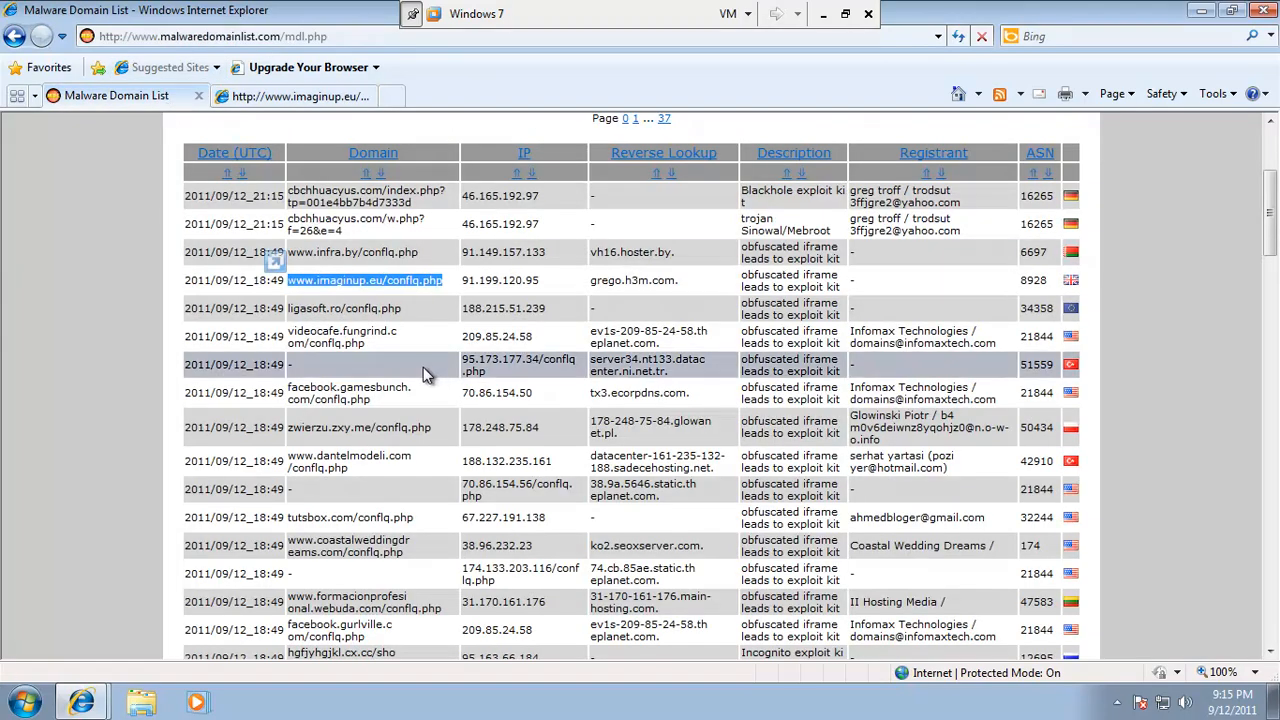
drag(401, 339, 356, 342)
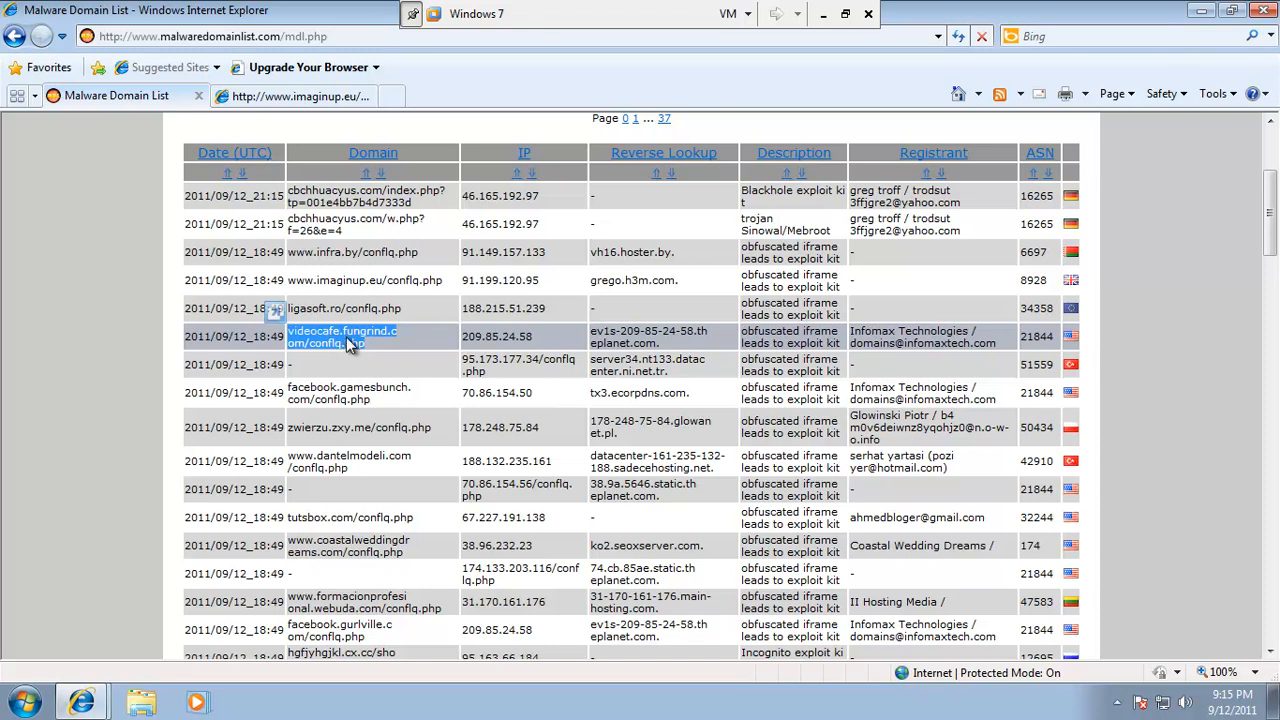
scroll(370, 413, down, 3)
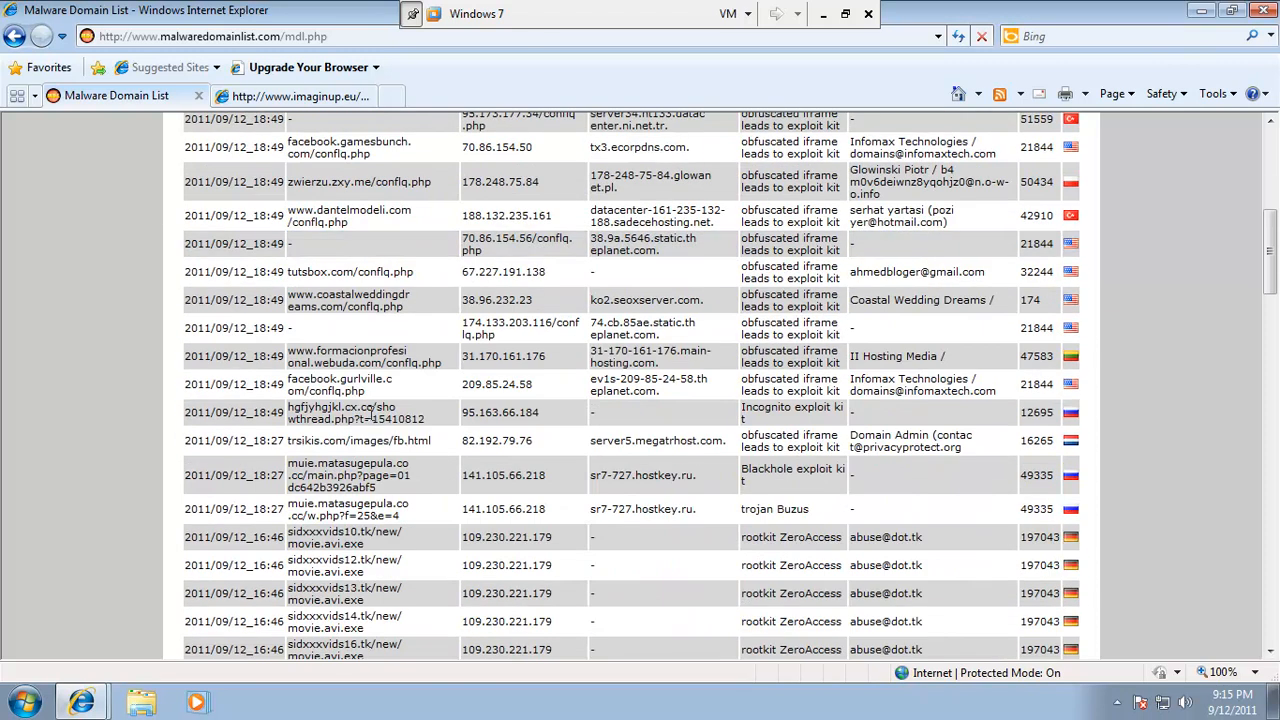
scroll(370, 410, down, 2)
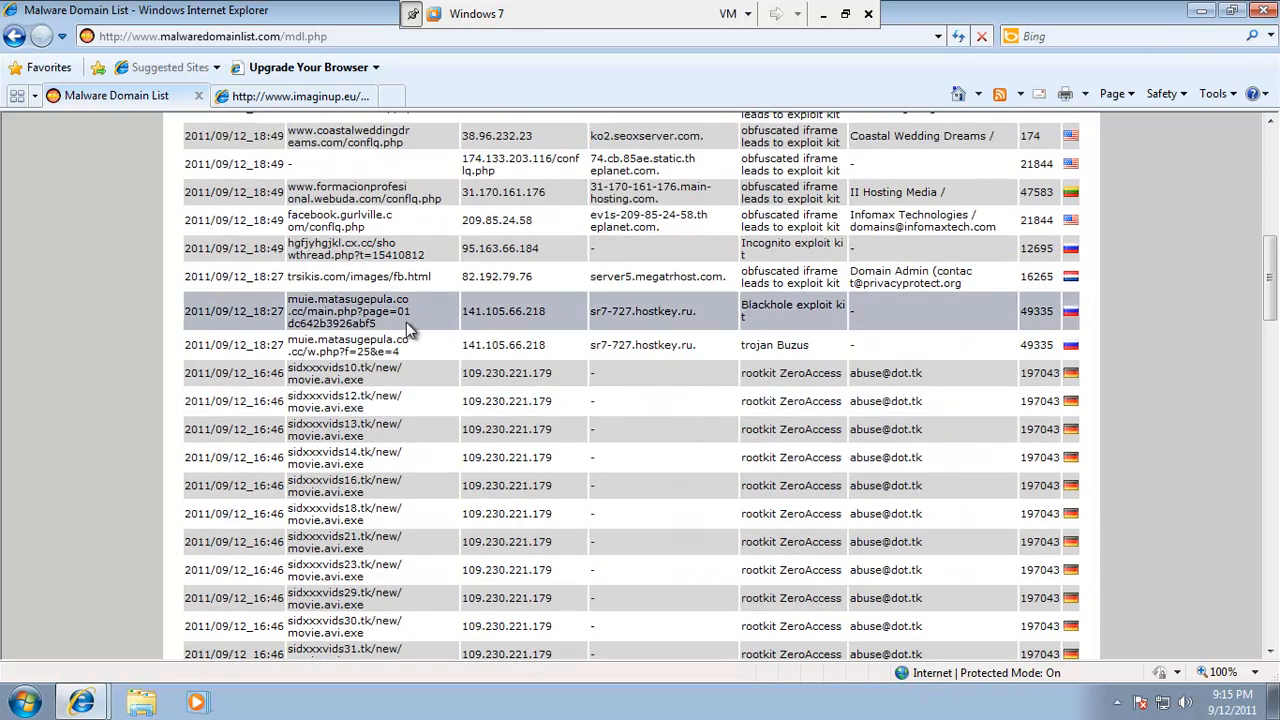
drag(387, 321, 298, 306)
key(ctrl+c)
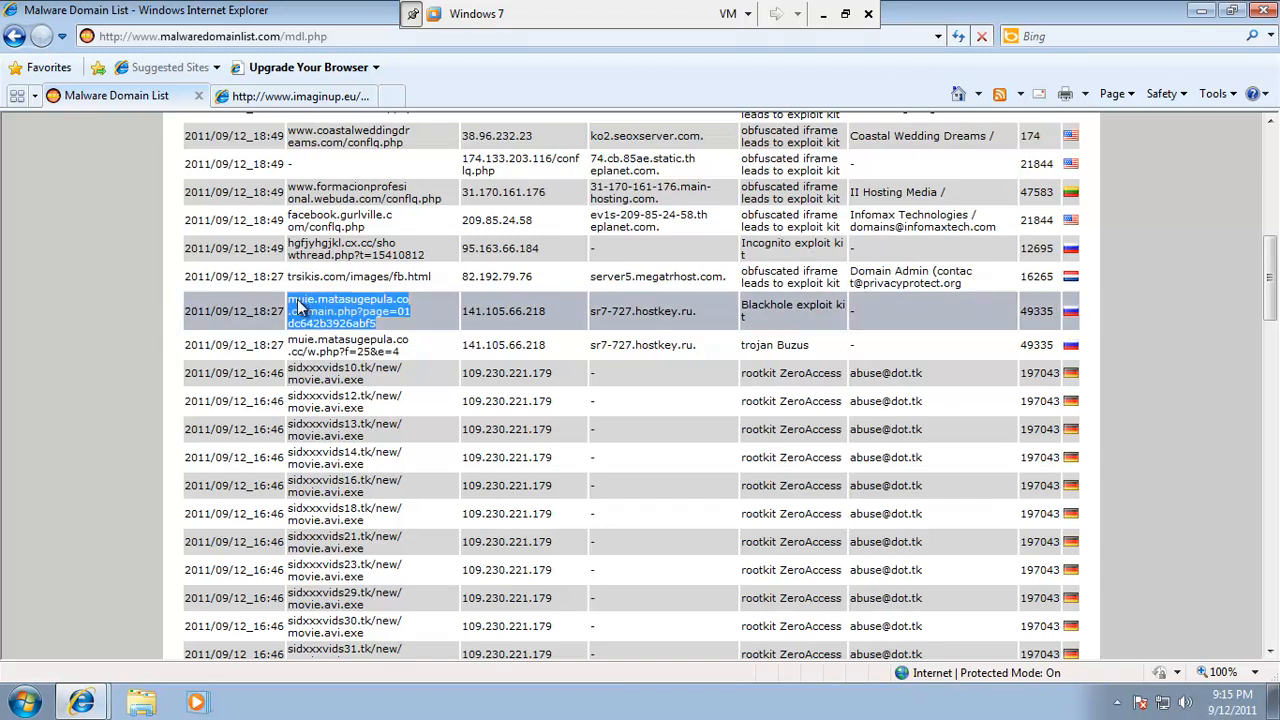
click(300, 96)
click(291, 37)
key(ctrl+v)
key(Return)
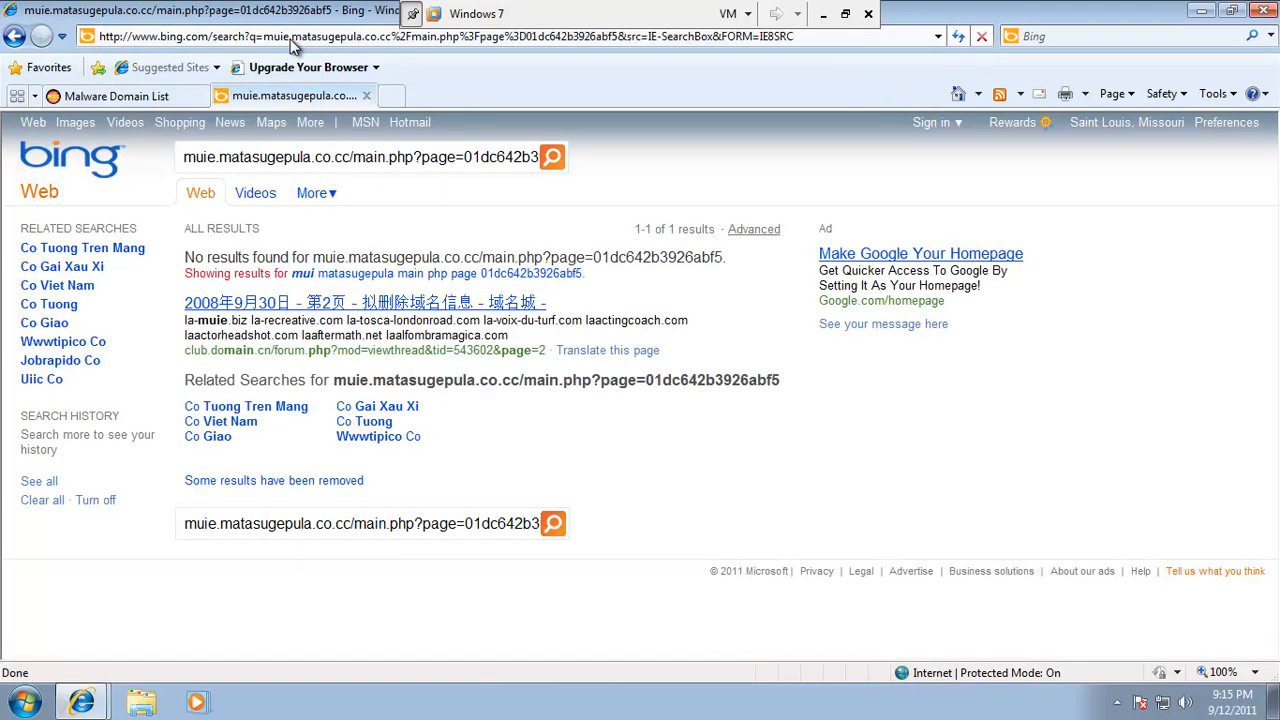
Copy the listed trojan Buzus address muie.matasugepula.co.cc/w.php?f=25&e=4 and load it in the test tab
click(165, 95)
drag(403, 352, 915, 612)
key(ctrl+c)
drag(1122, 558, 265, 98)
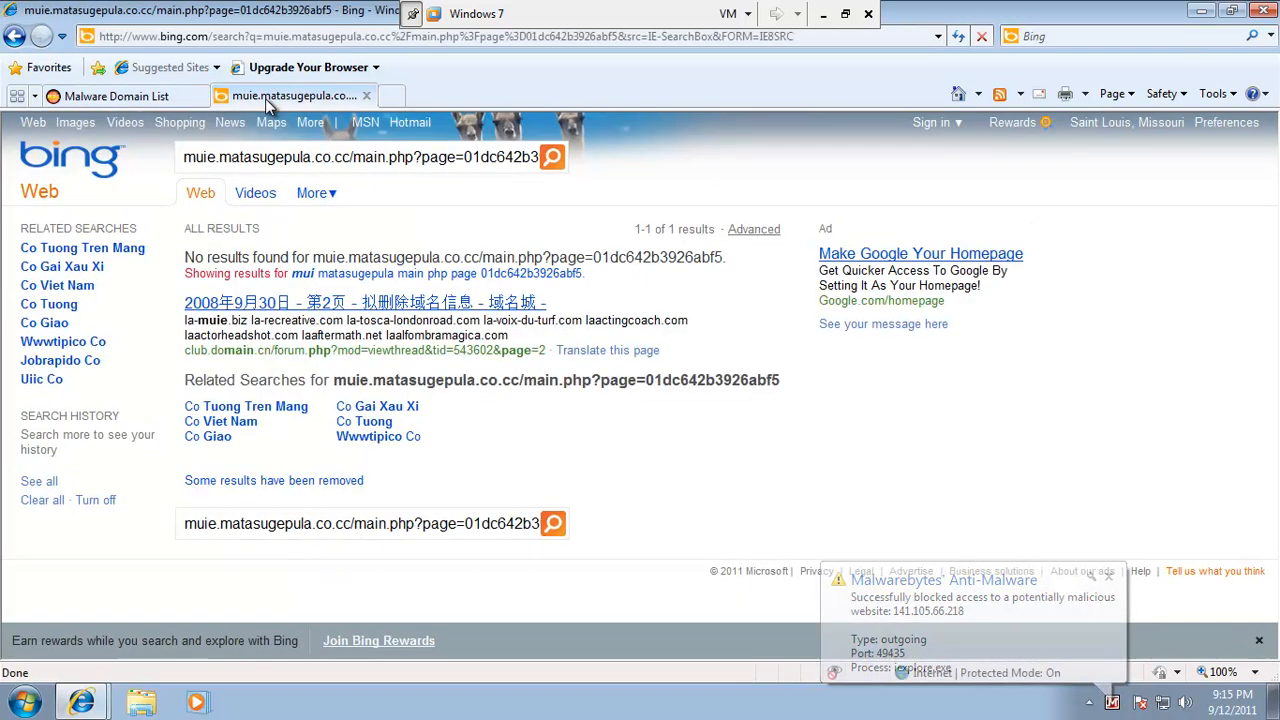
click(284, 38)
key(ctrl+v)
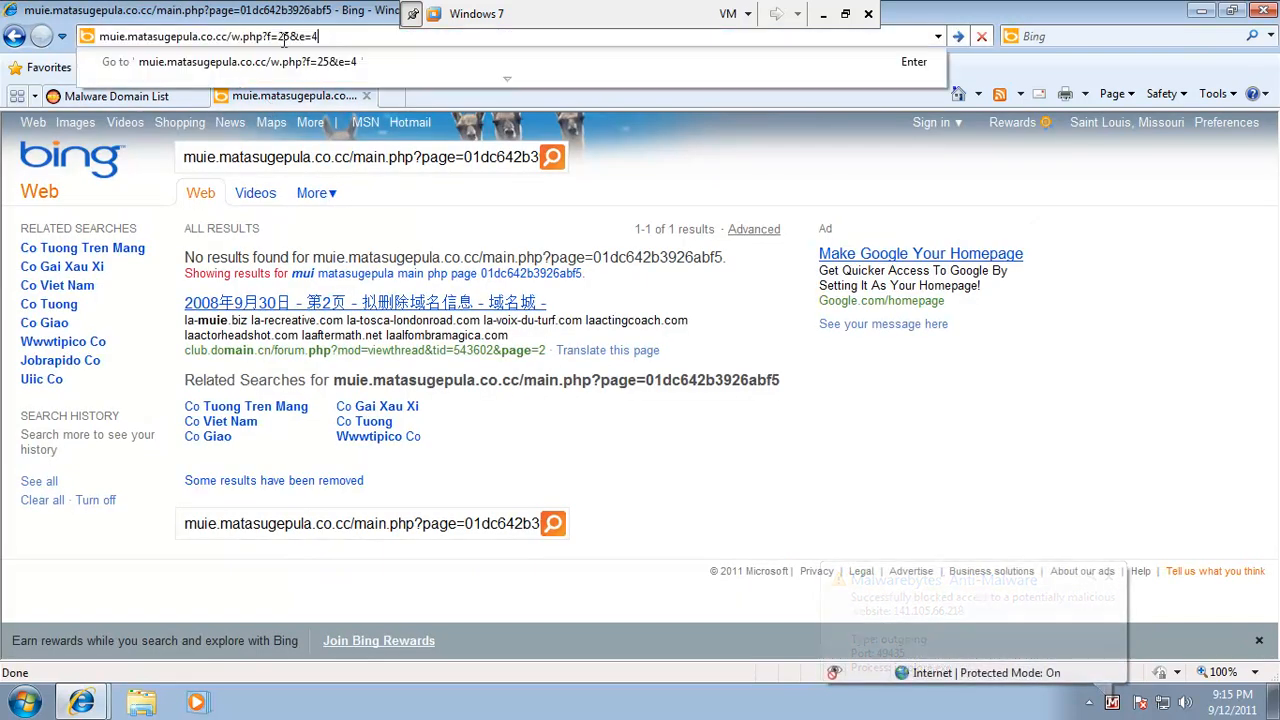
key(Return)
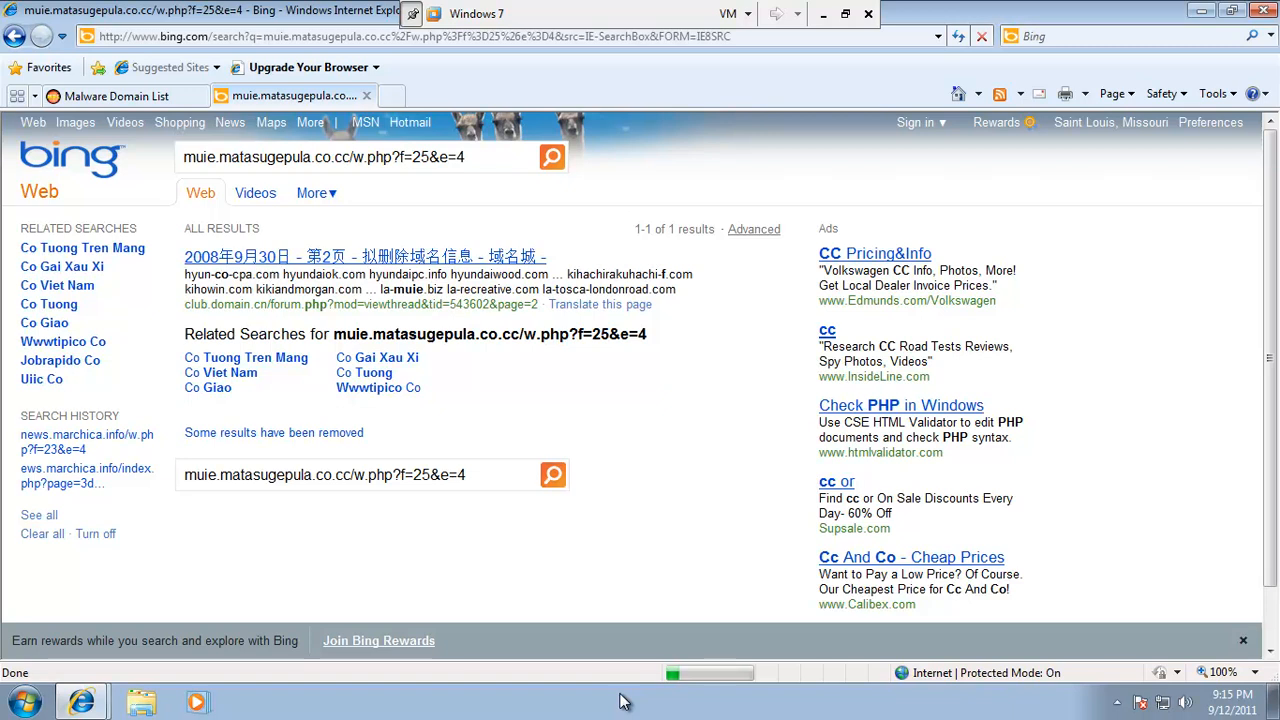
Copy the listed rootkit ZeroAccess address sidxxxvids10.tk/new/movie.avi.exe and load it in the test tab
click(116, 96)
drag(366, 381, 300, 373)
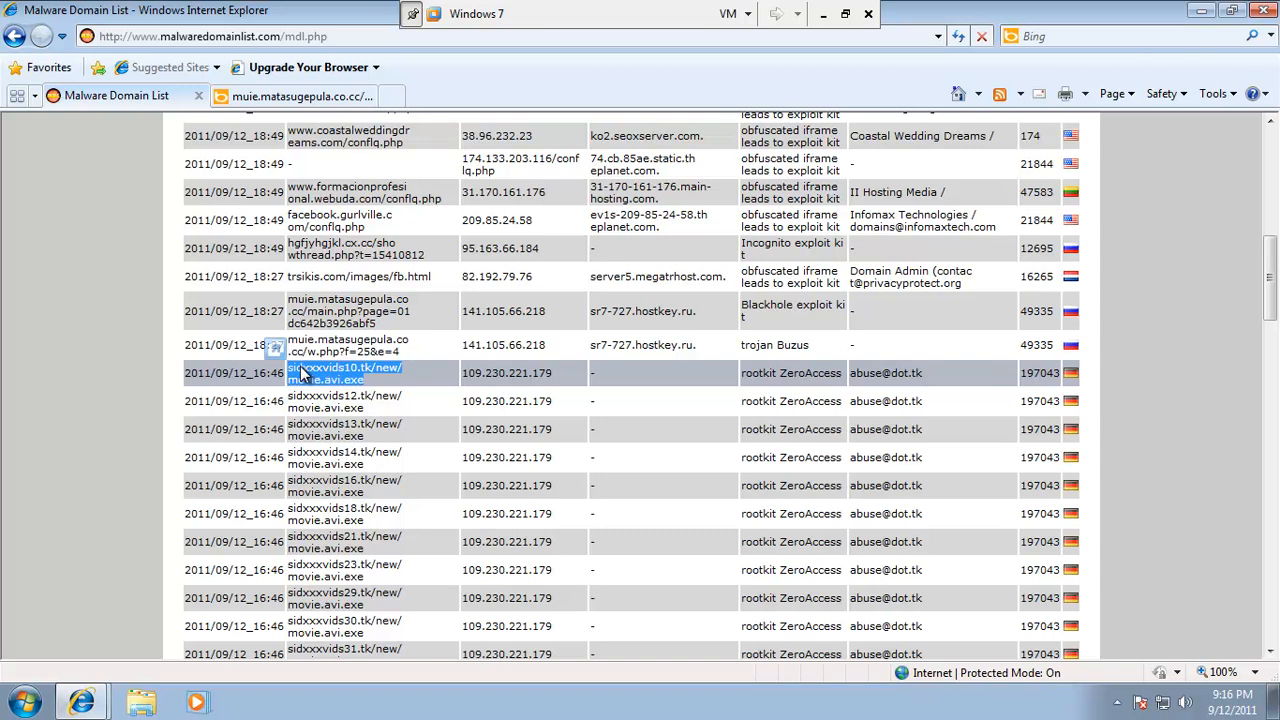
click(300, 96)
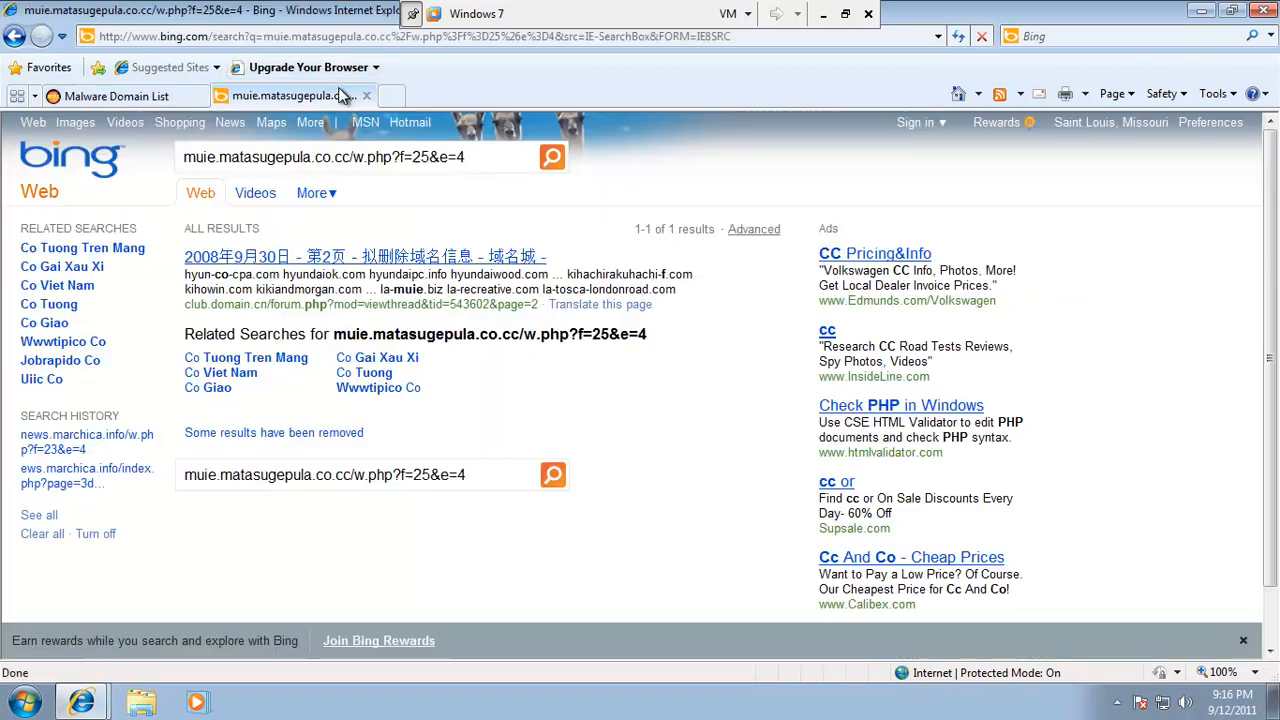
click(320, 36)
key(Return)
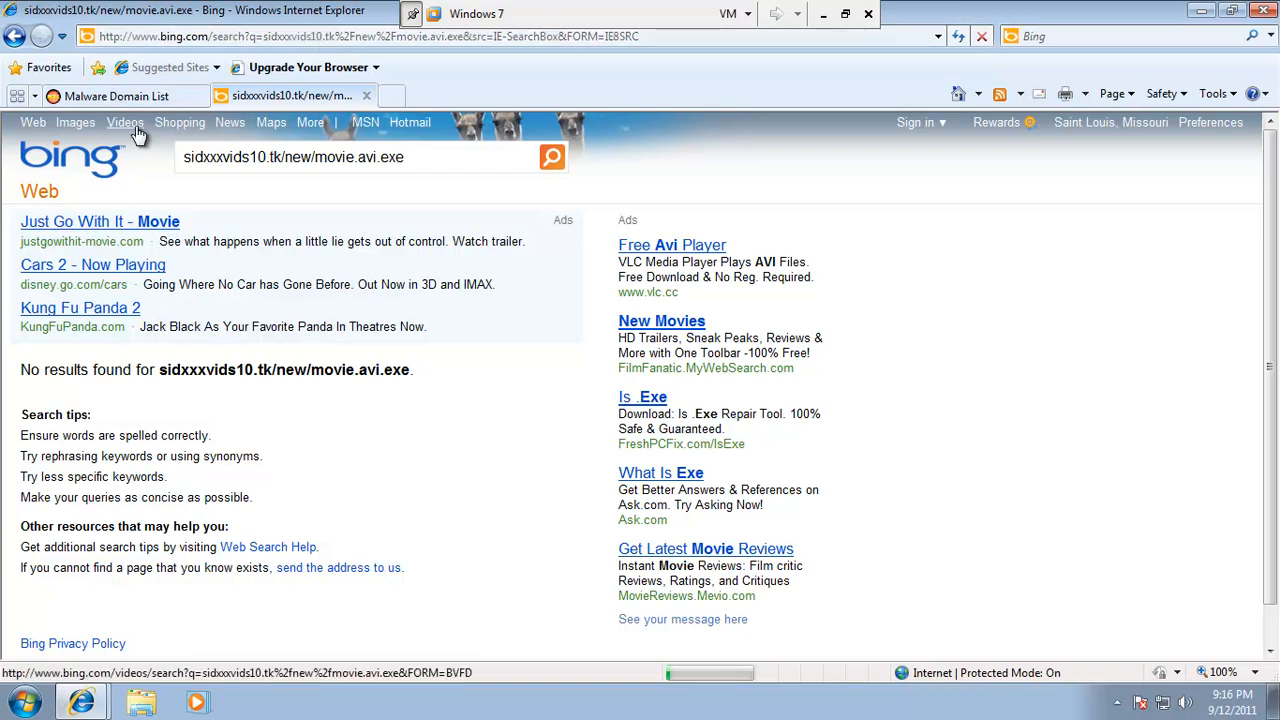
Load the listed address 46.165.192.97/files/18 in the test tab and disregard the unsafe website warning to continue
click(157, 94)
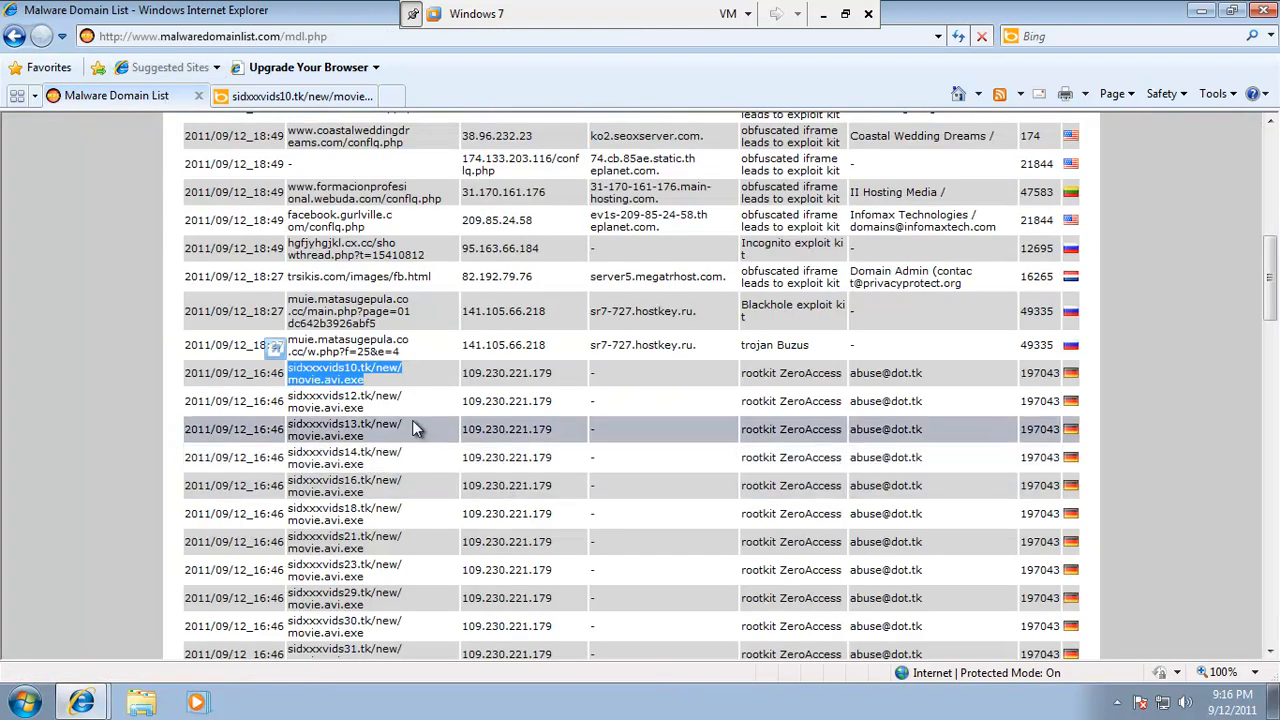
scroll(398, 424, down, 3)
scroll(398, 424, down, 12)
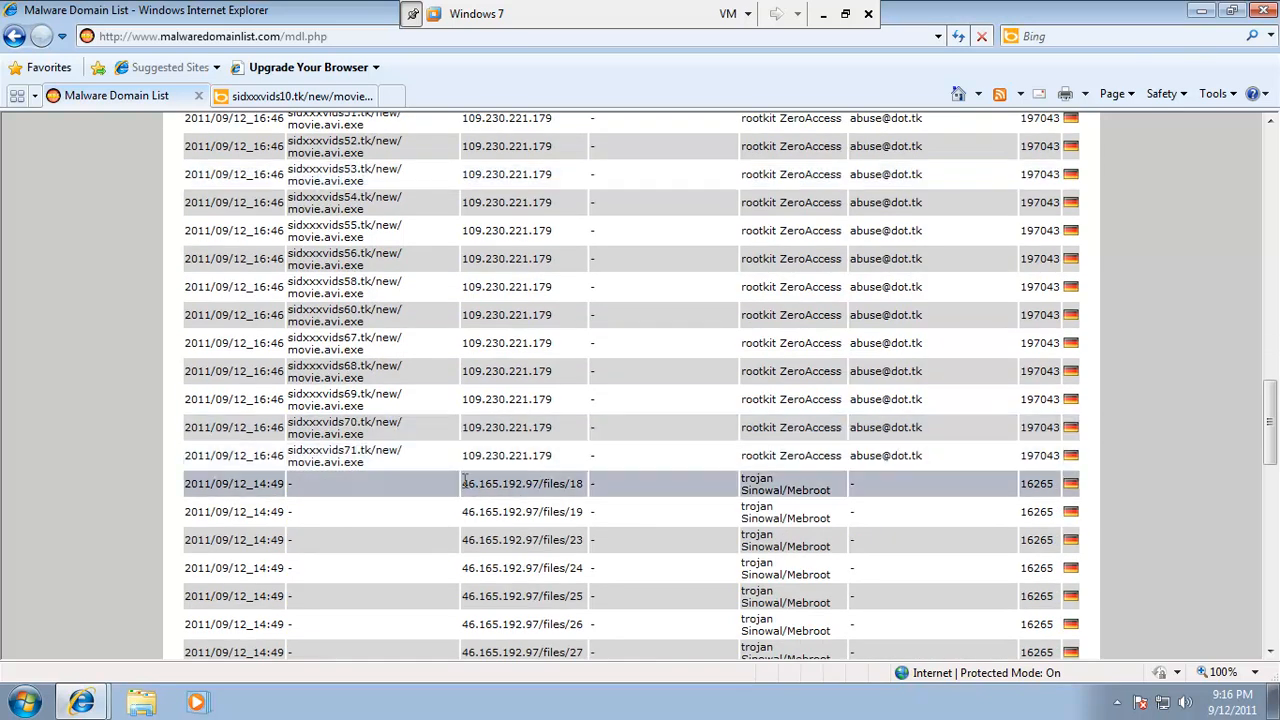
drag(464, 486, 360, 55)
key(Return)
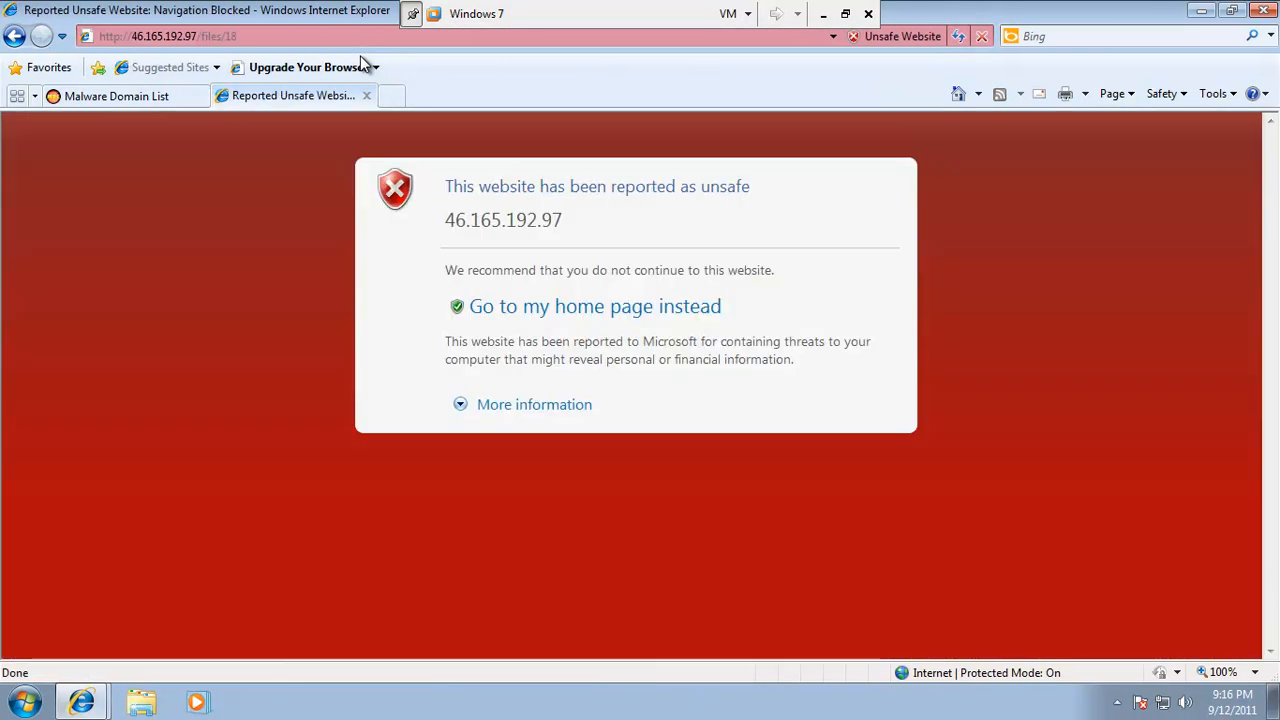
click(500, 406)
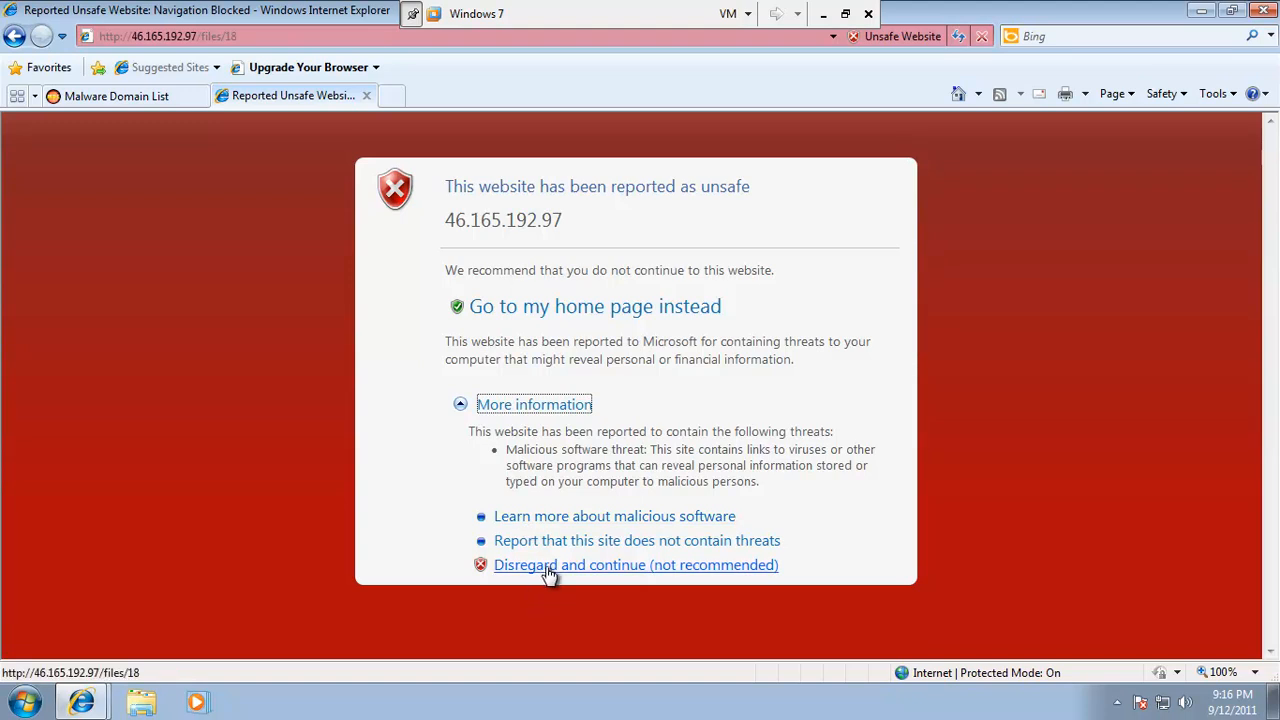
click(545, 565)
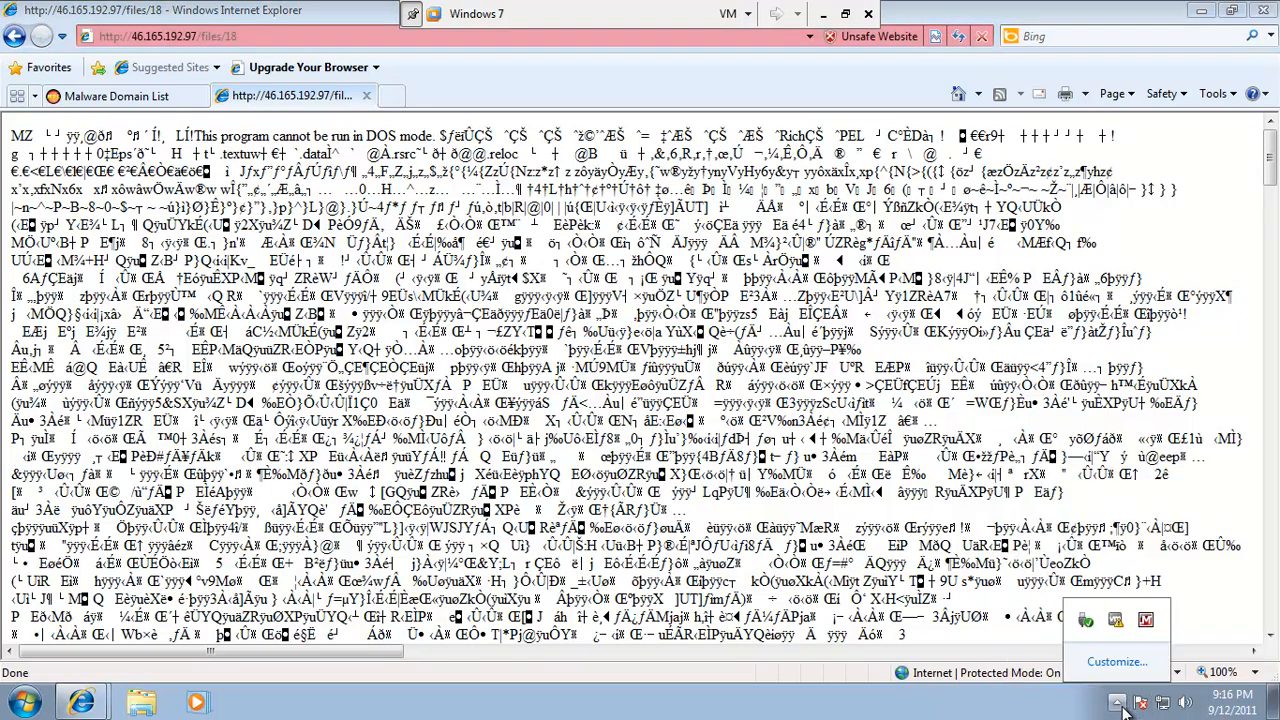
Examine the running processes from all users in a maximized Windows Task Manager, then close it
right_click(956, 651)
click(840, 688)
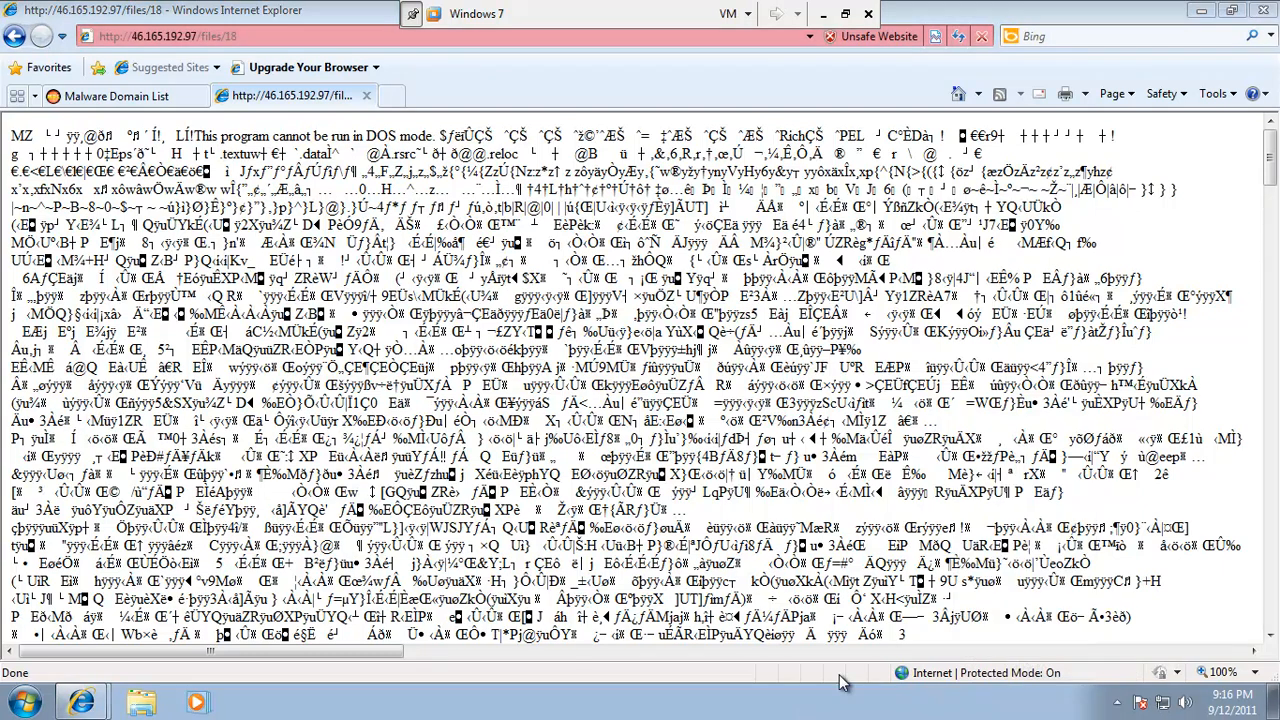
right_click(855, 711)
click(900, 641)
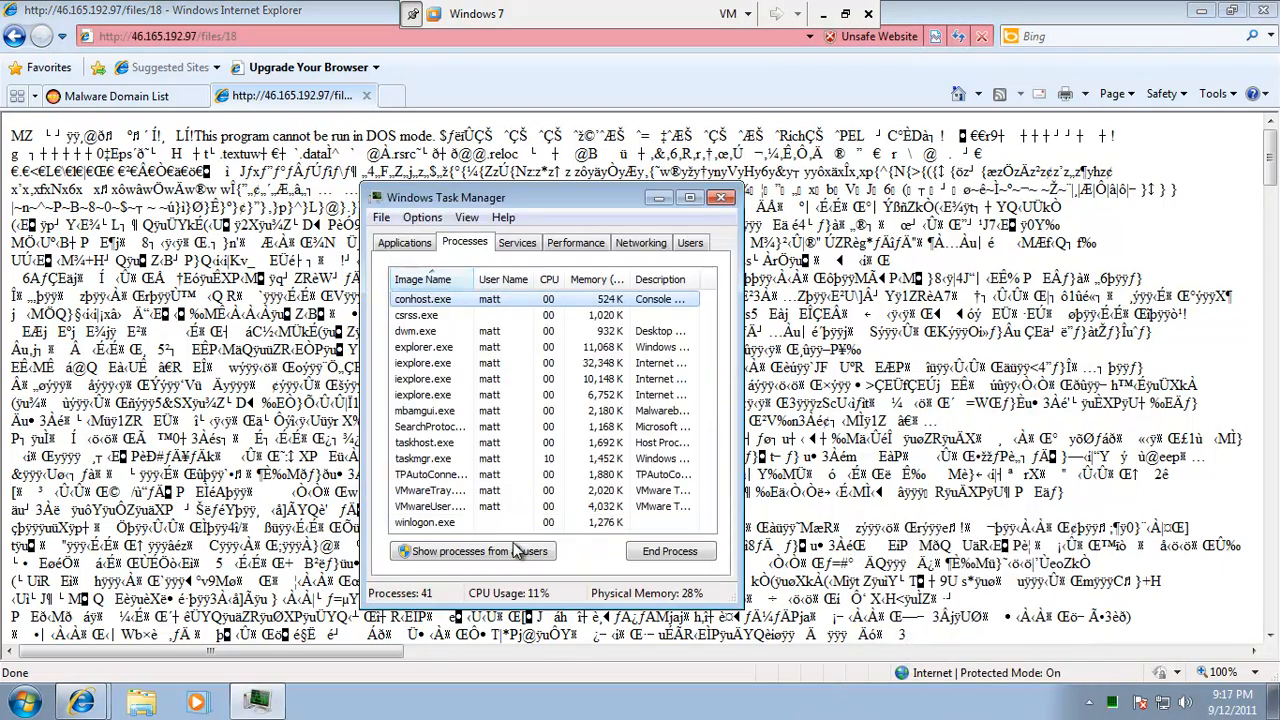
click(523, 552)
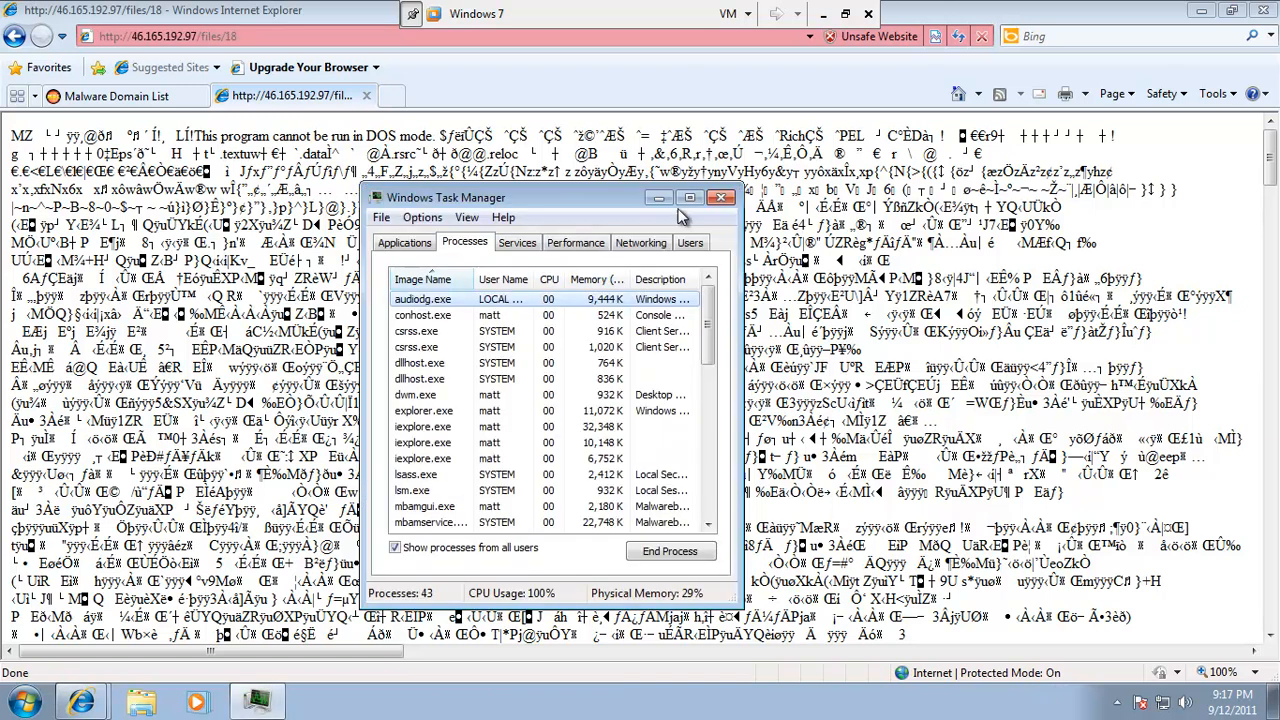
click(690, 198)
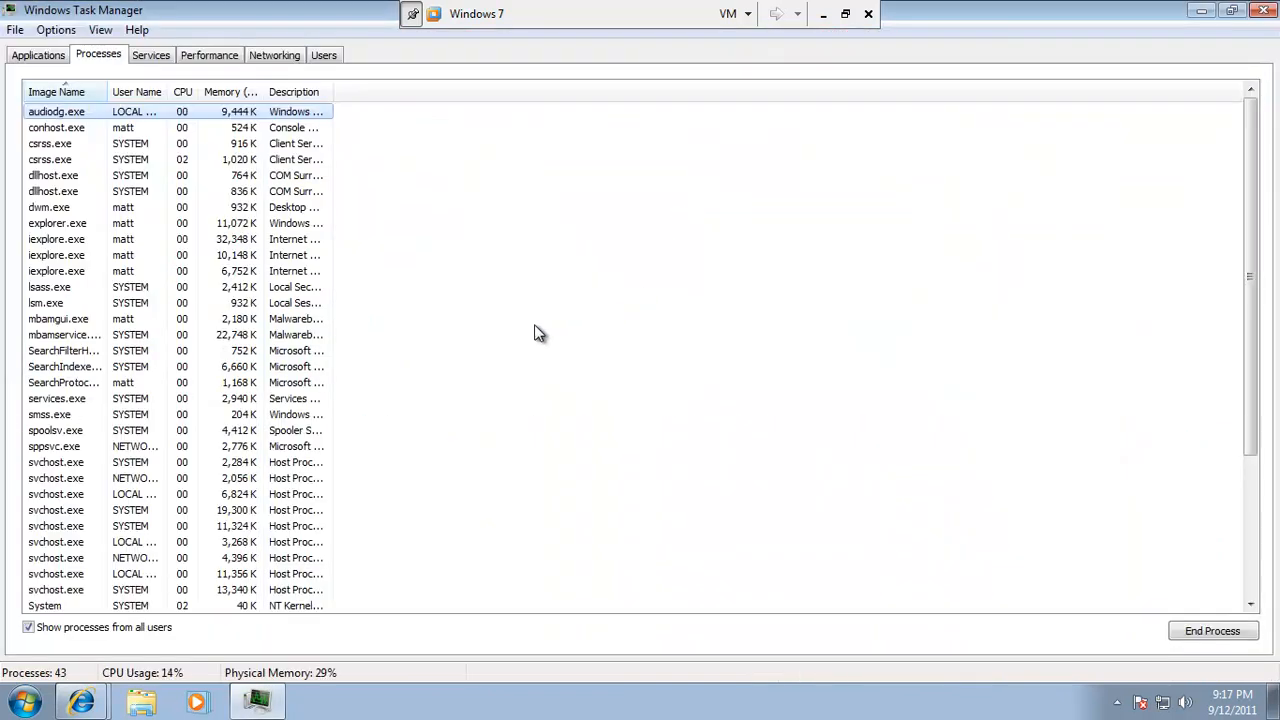
scroll(535, 333, down, 4)
scroll(535, 333, up, 4)
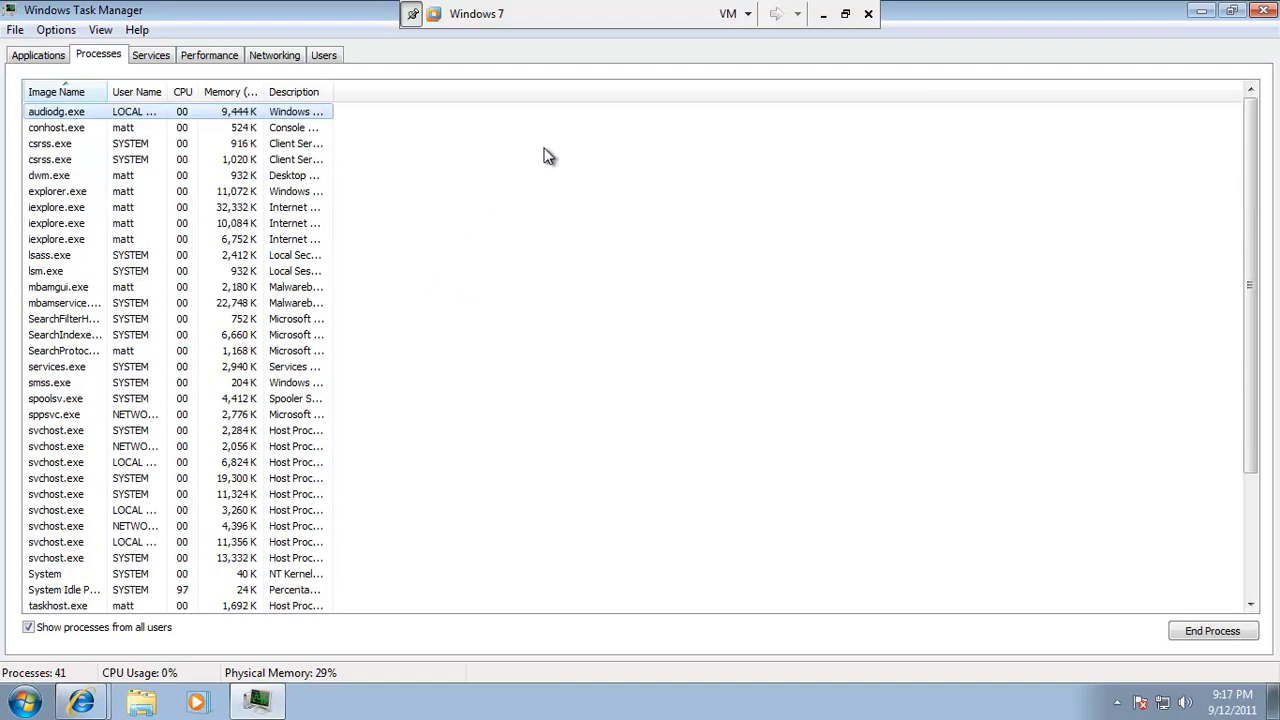
click(1270, 11)
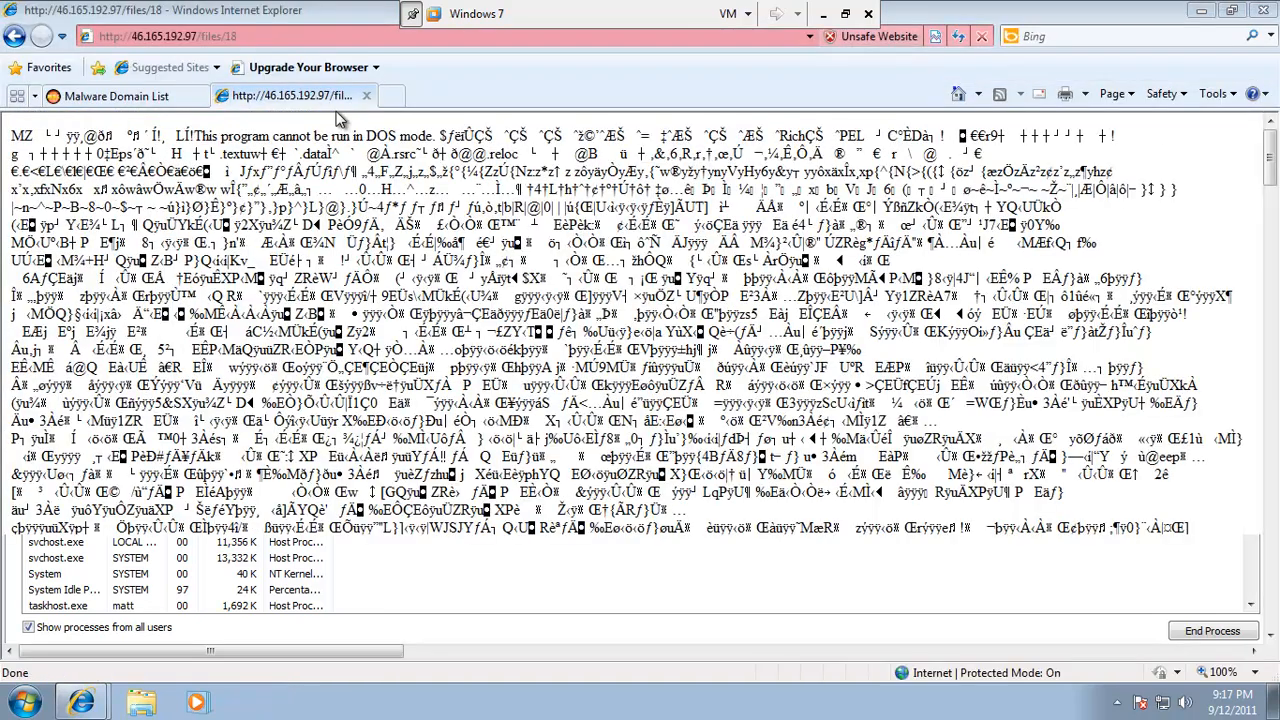
Return to the Malware Domain List and open page 1 of its results
click(72, 95)
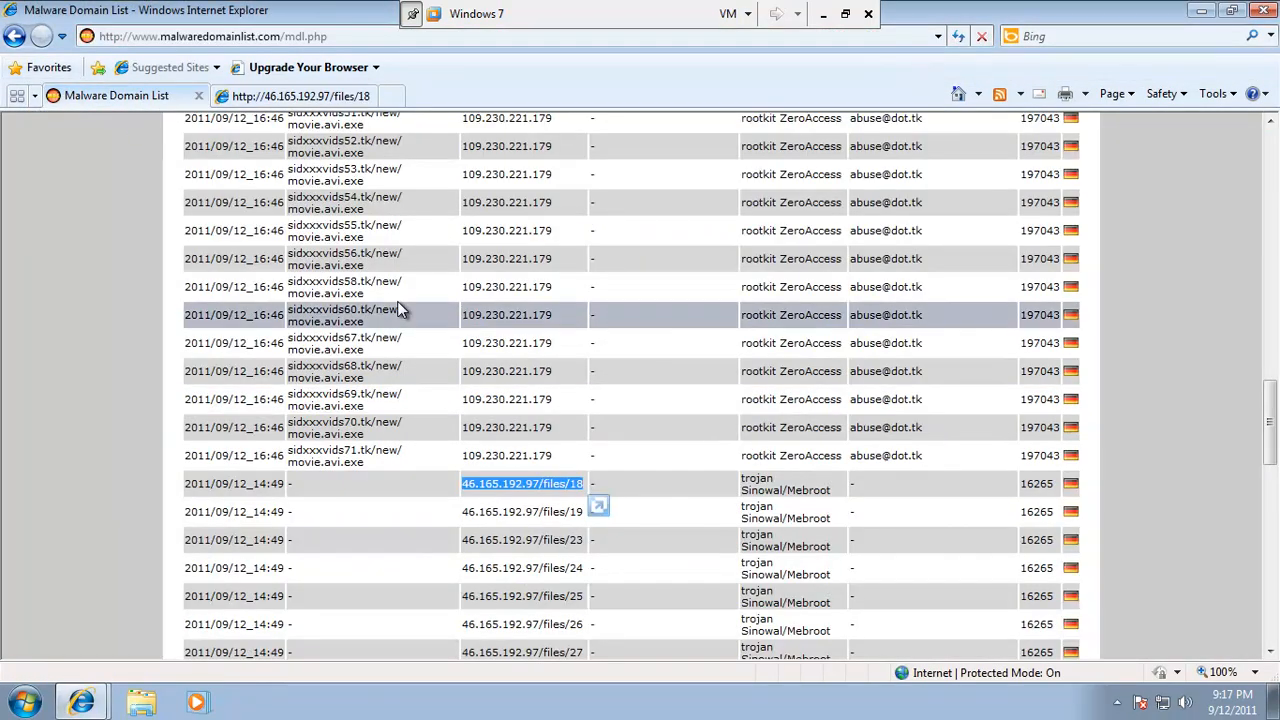
scroll(399, 303, down, 5)
scroll(399, 305, down, 7)
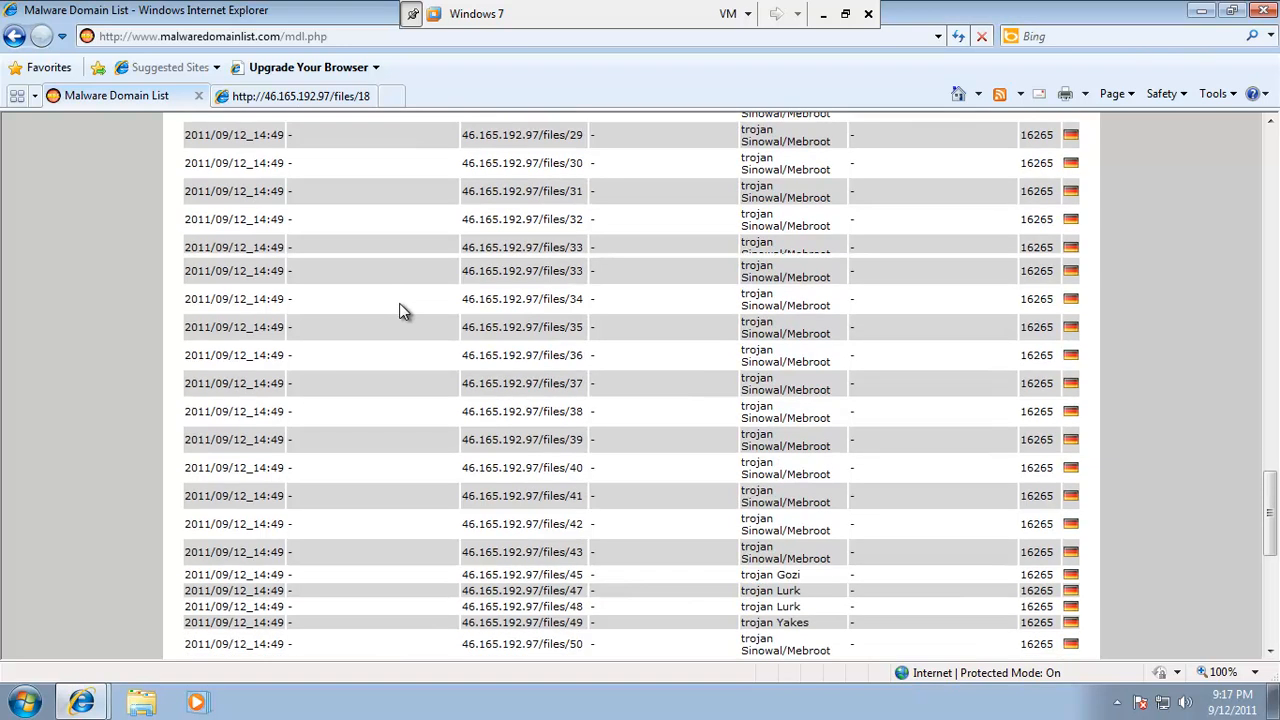
scroll(399, 305, down, 1)
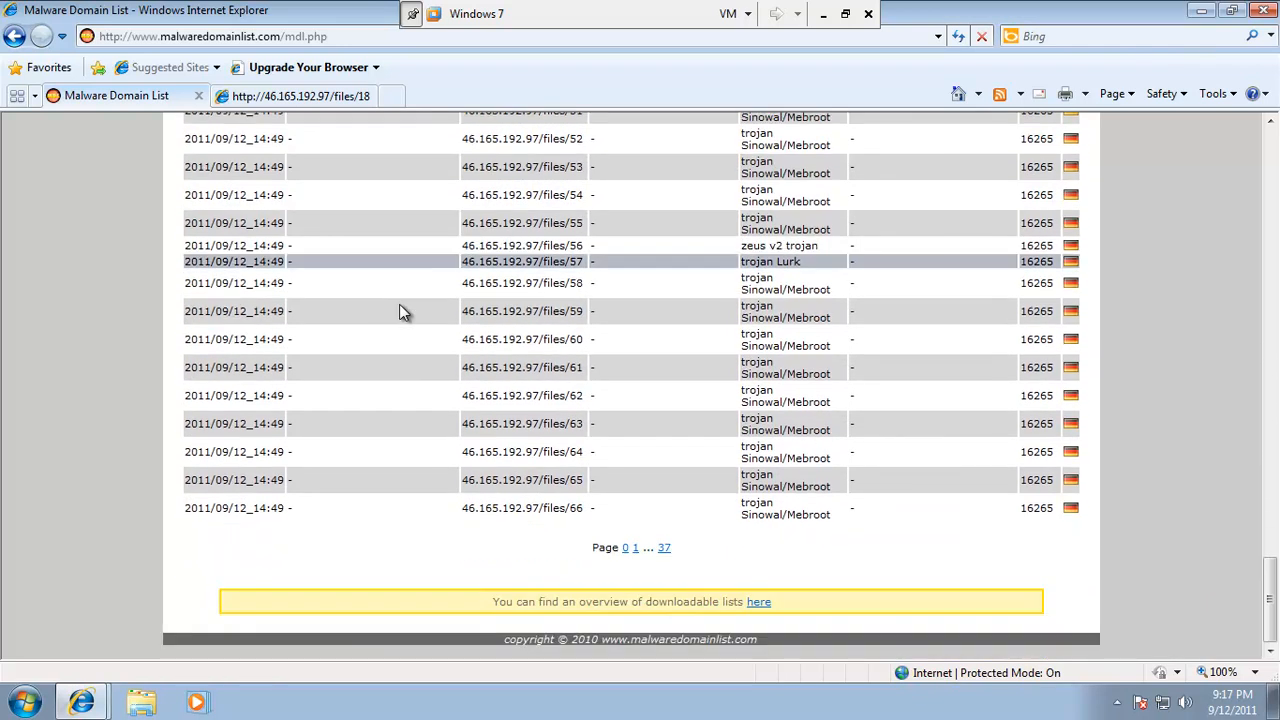
click(635, 548)
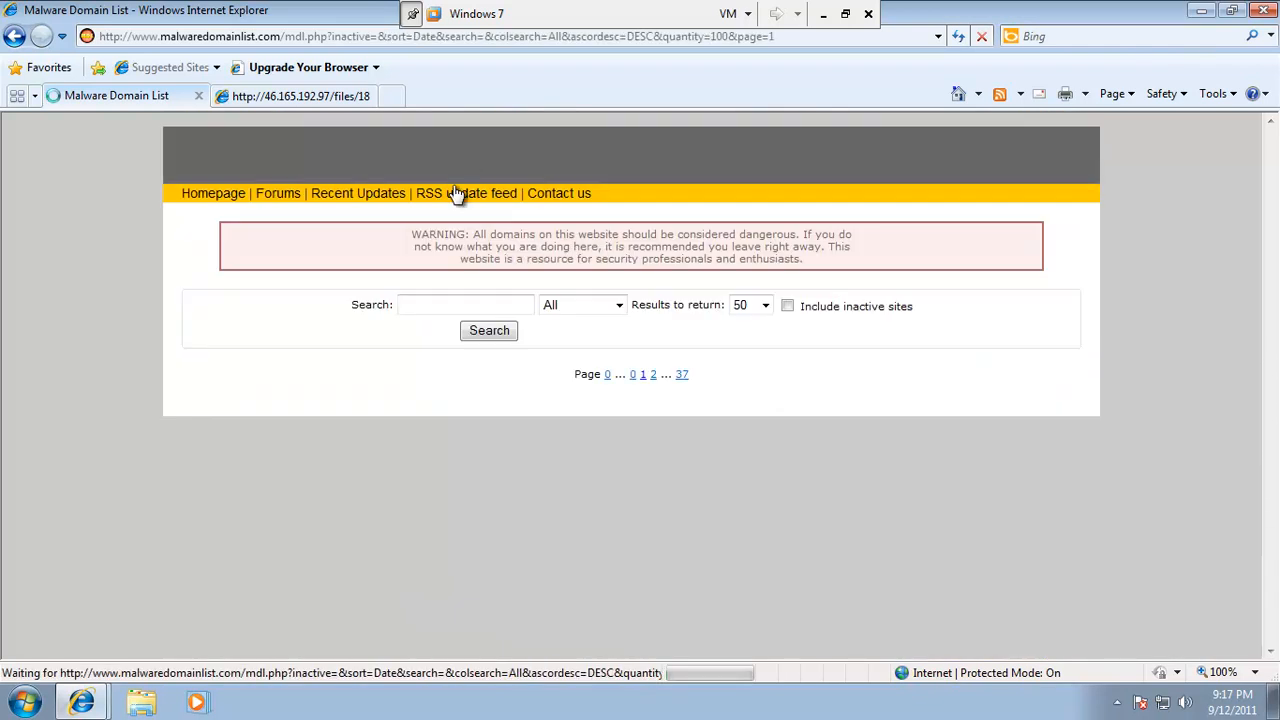
Copy the listed fake scanner page address oorvyvwdeciphers.info/fast-scan/ and load it in the test tab
scroll(465, 372, down, 3)
scroll(463, 376, down, 5)
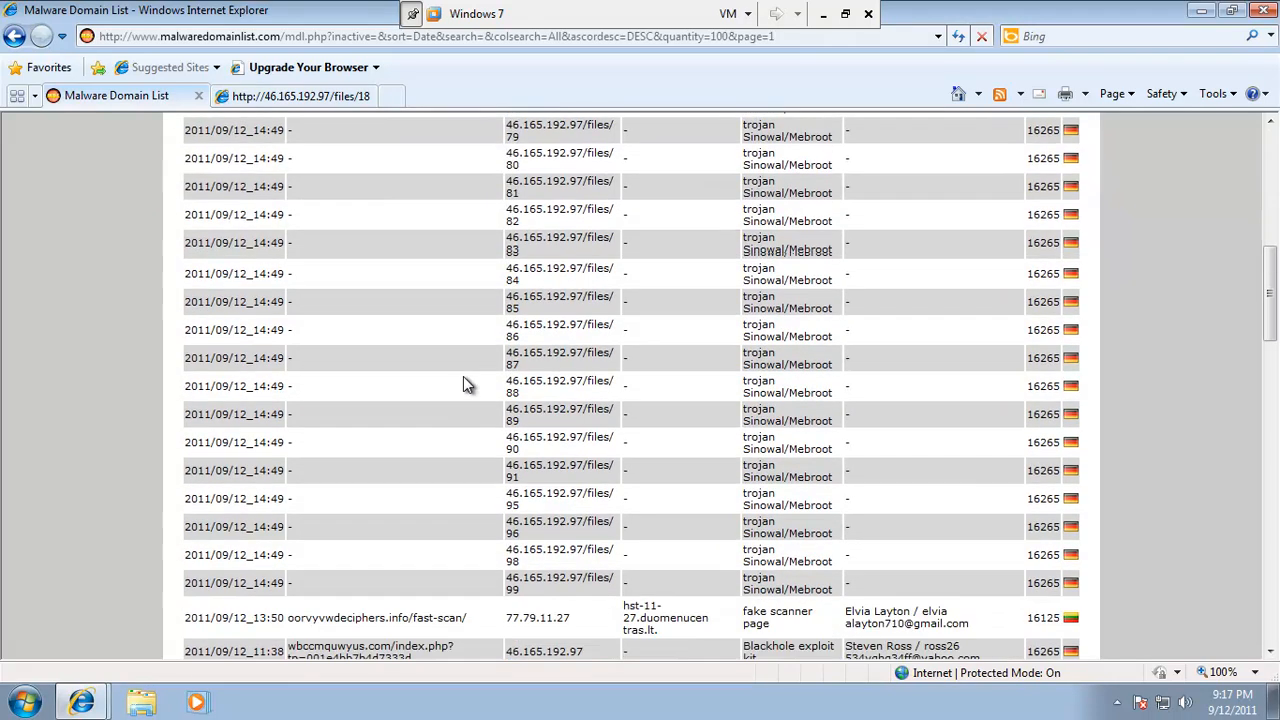
scroll(463, 379, down, 2)
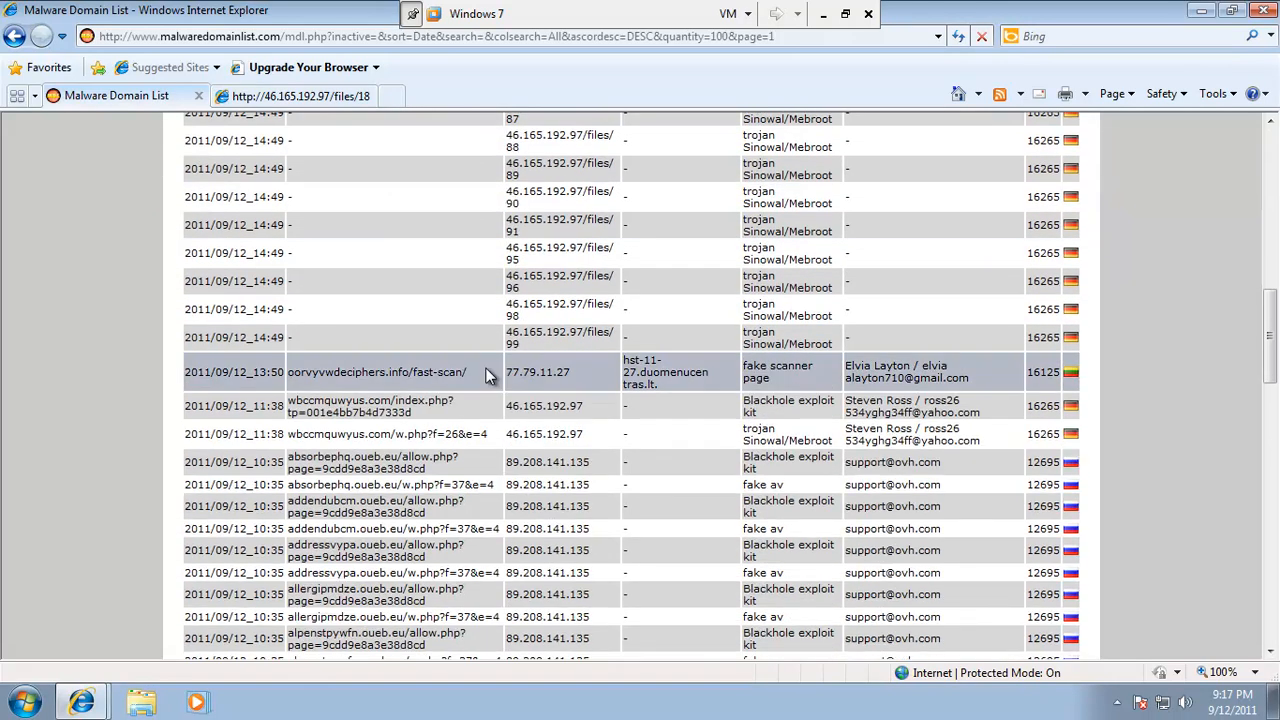
drag(481, 383, 318, 372)
key(ctrl+c)
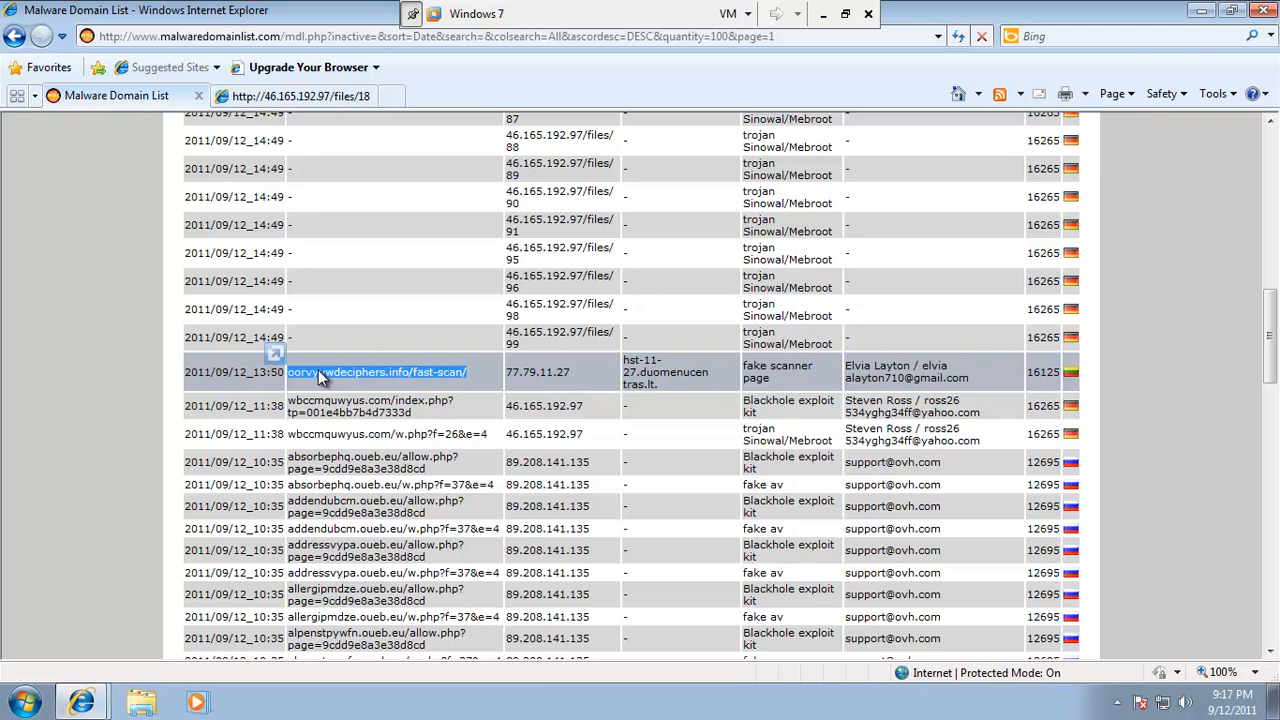
click(256, 94)
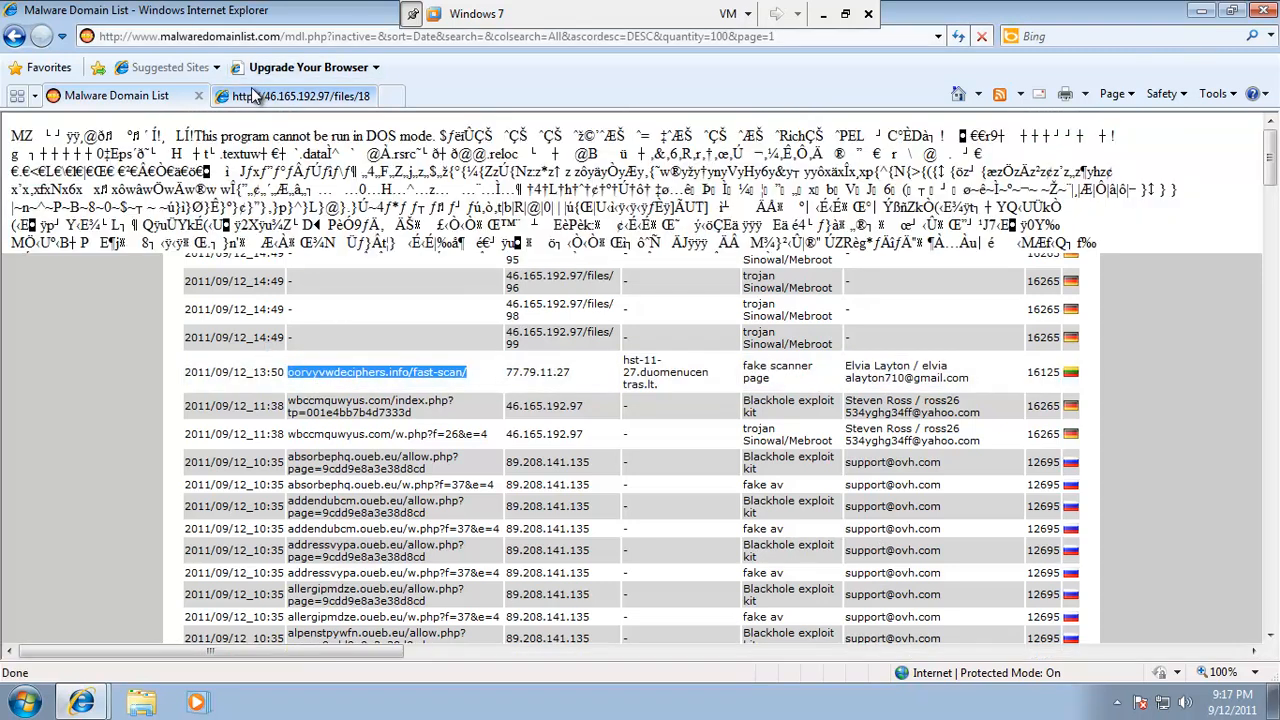
click(252, 54)
key(ctrl+v)
key(Return)
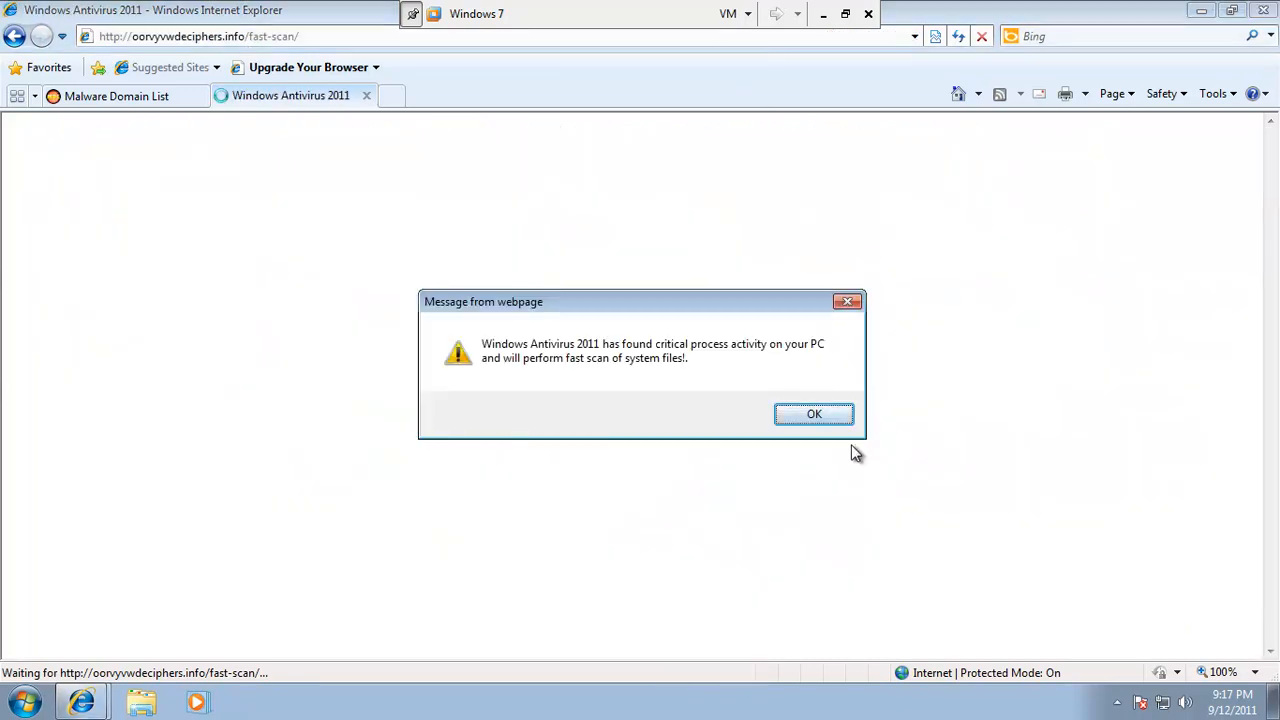
Accept the fake Windows Antivirus 2011 scan, choose to remove all detected trojans, and agree to navigate away from the page
click(842, 420)
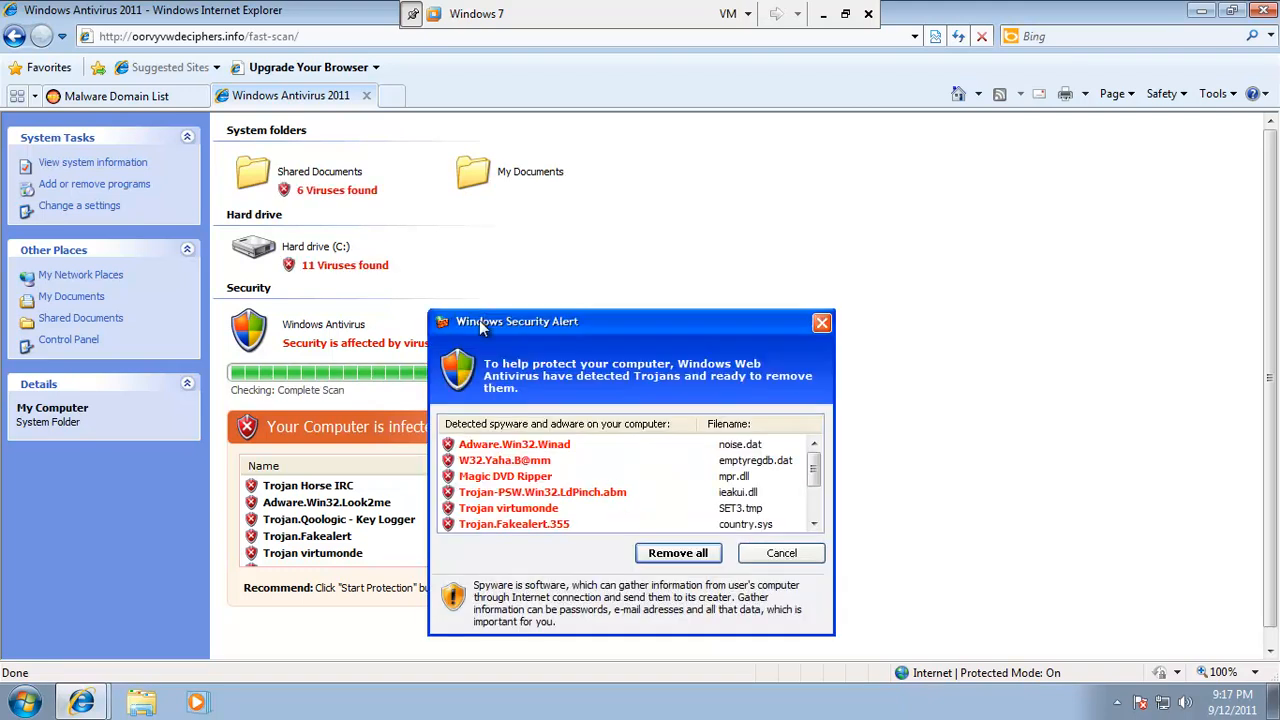
click(674, 556)
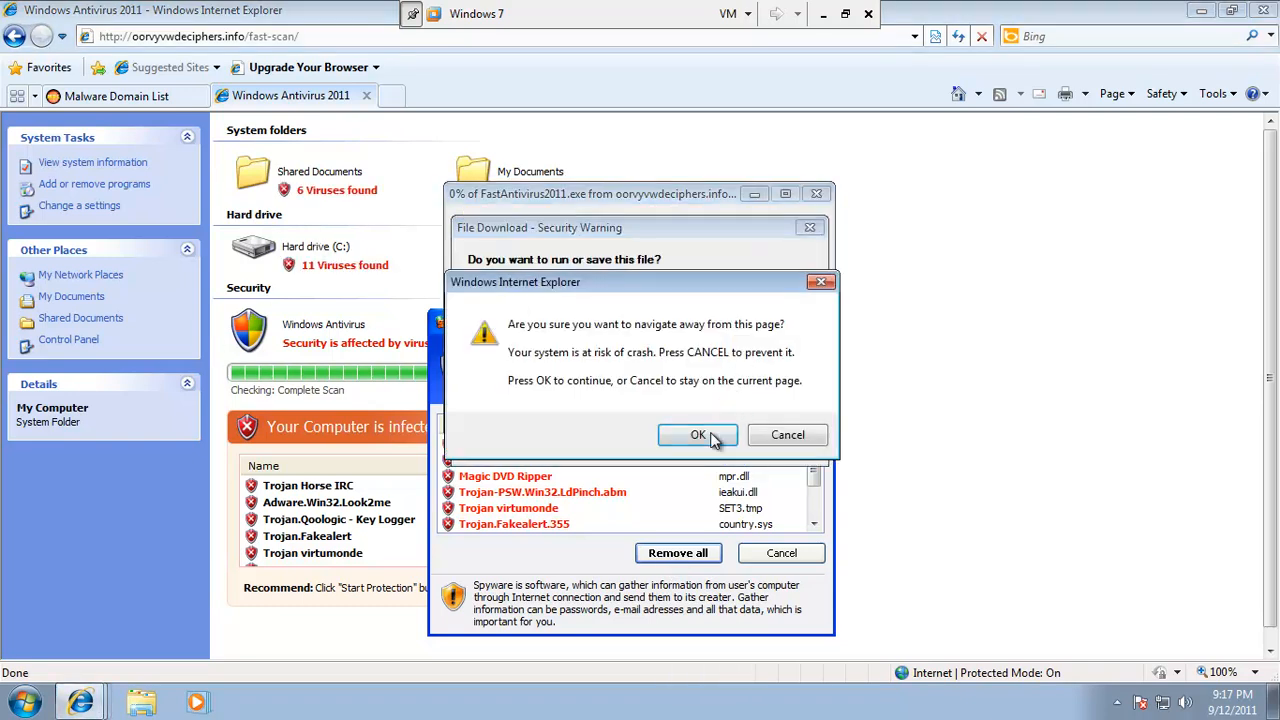
click(716, 434)
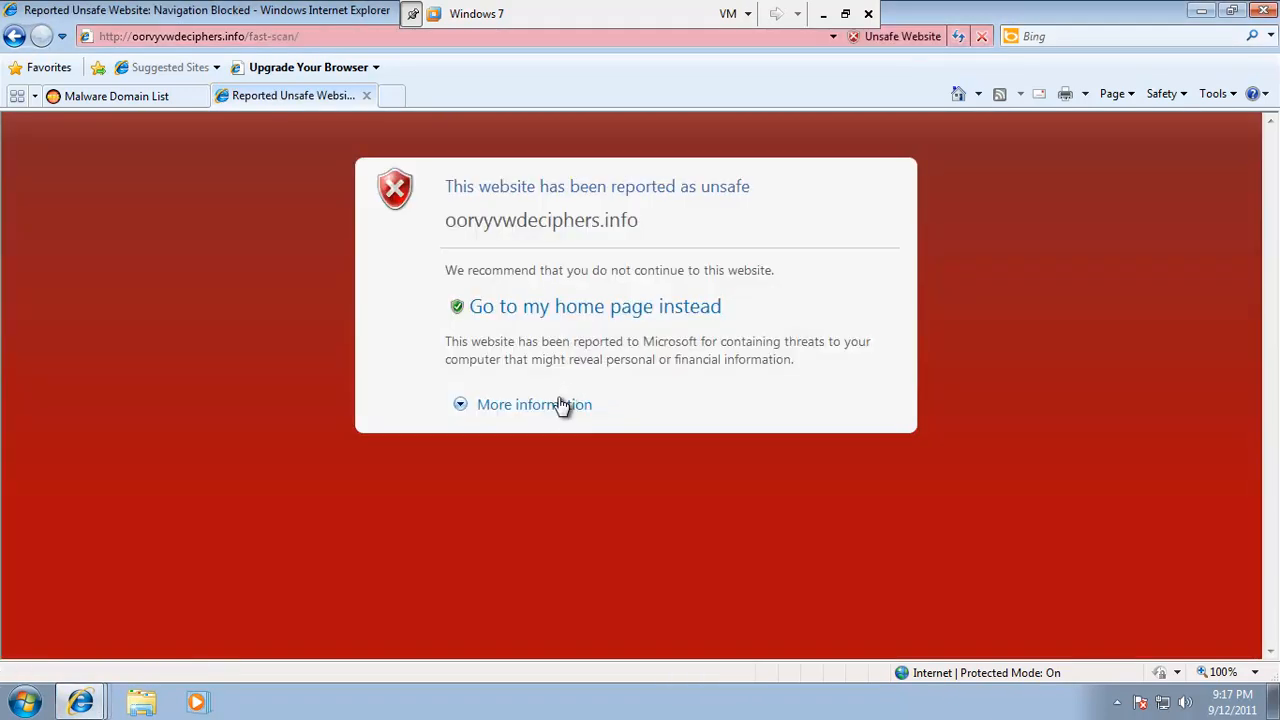
Run the pending FastAntivirus2011.exe download despite the unsafe and unknown publisher warnings, quarantining it when Malwarebytes detects it
click(104, 690)
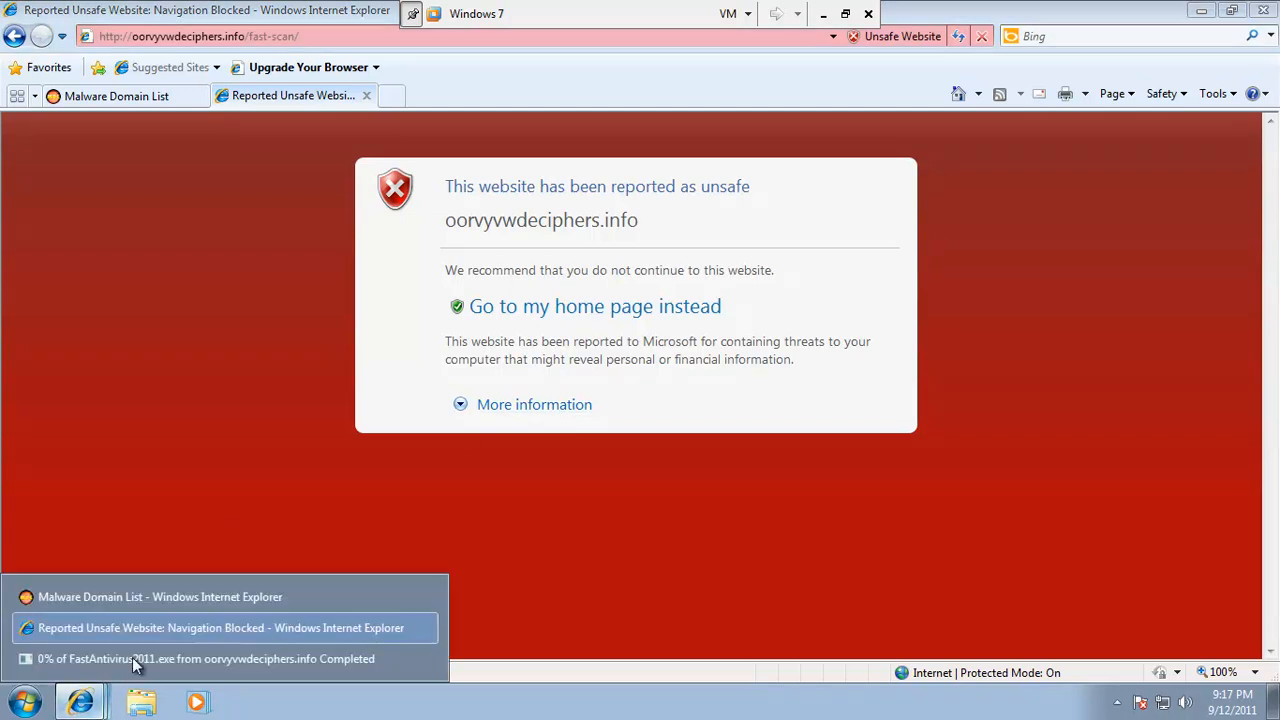
click(173, 659)
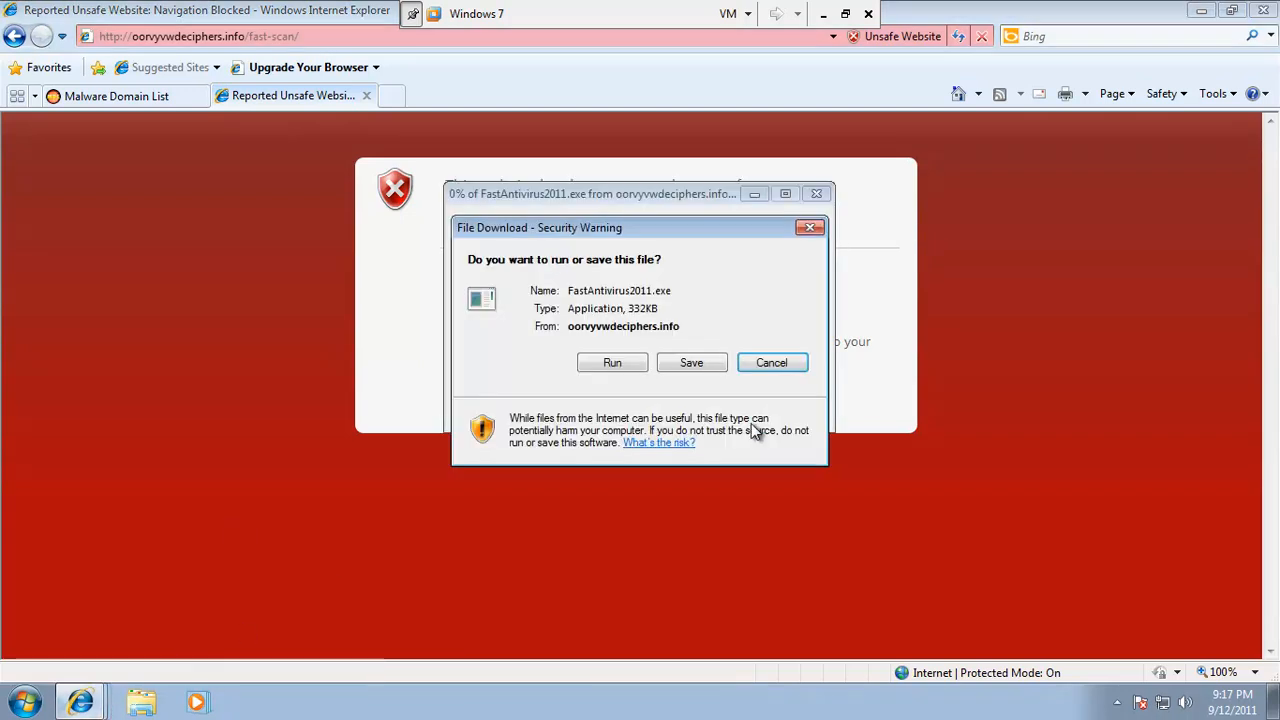
click(603, 360)
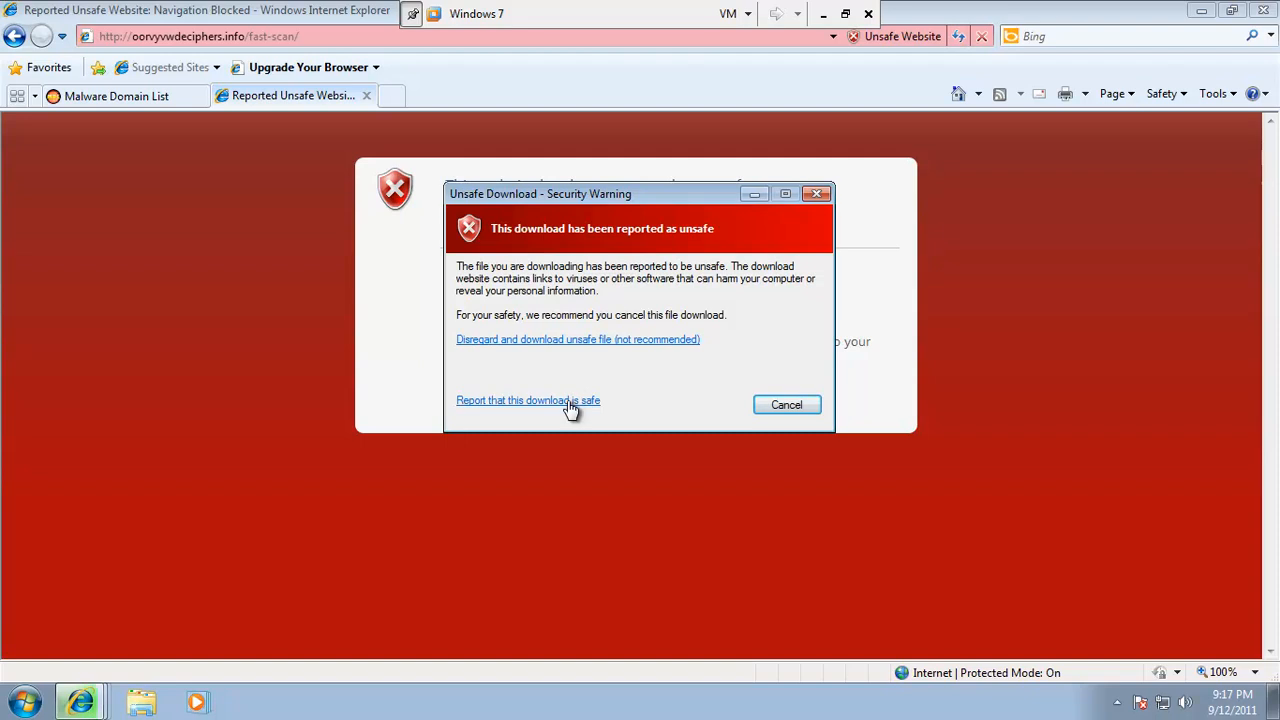
click(575, 340)
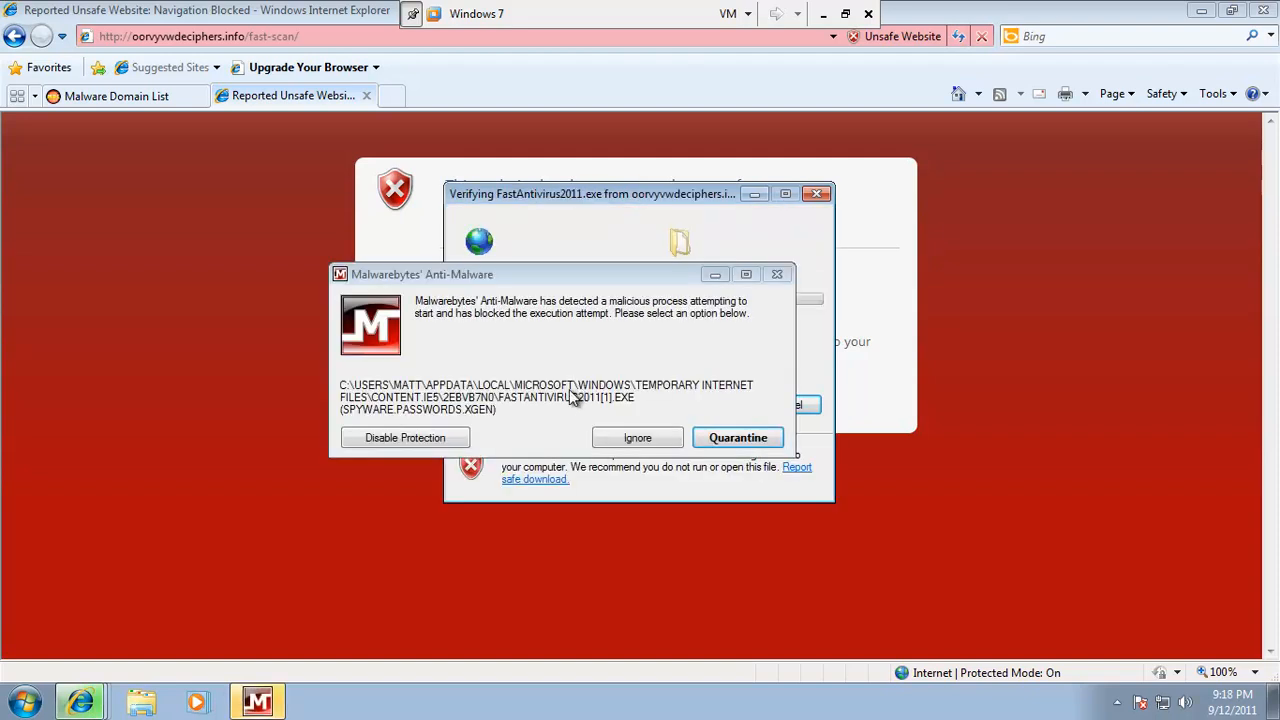
click(757, 447)
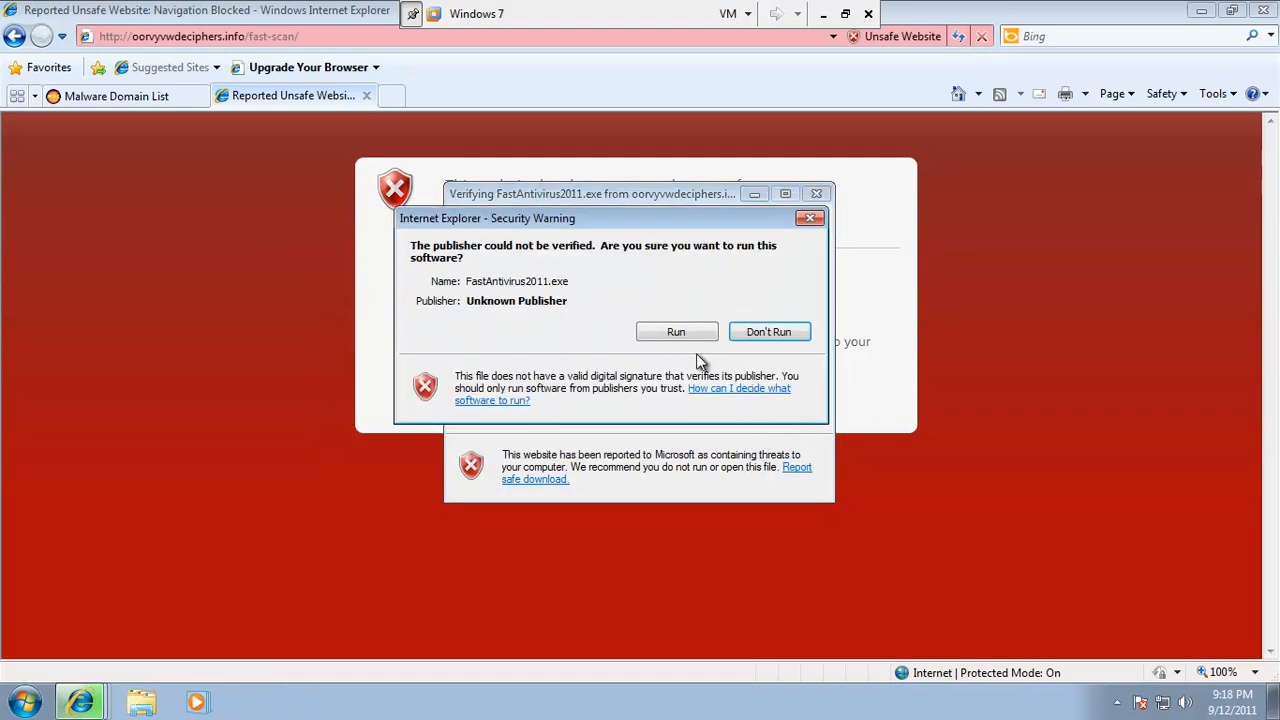
click(694, 337)
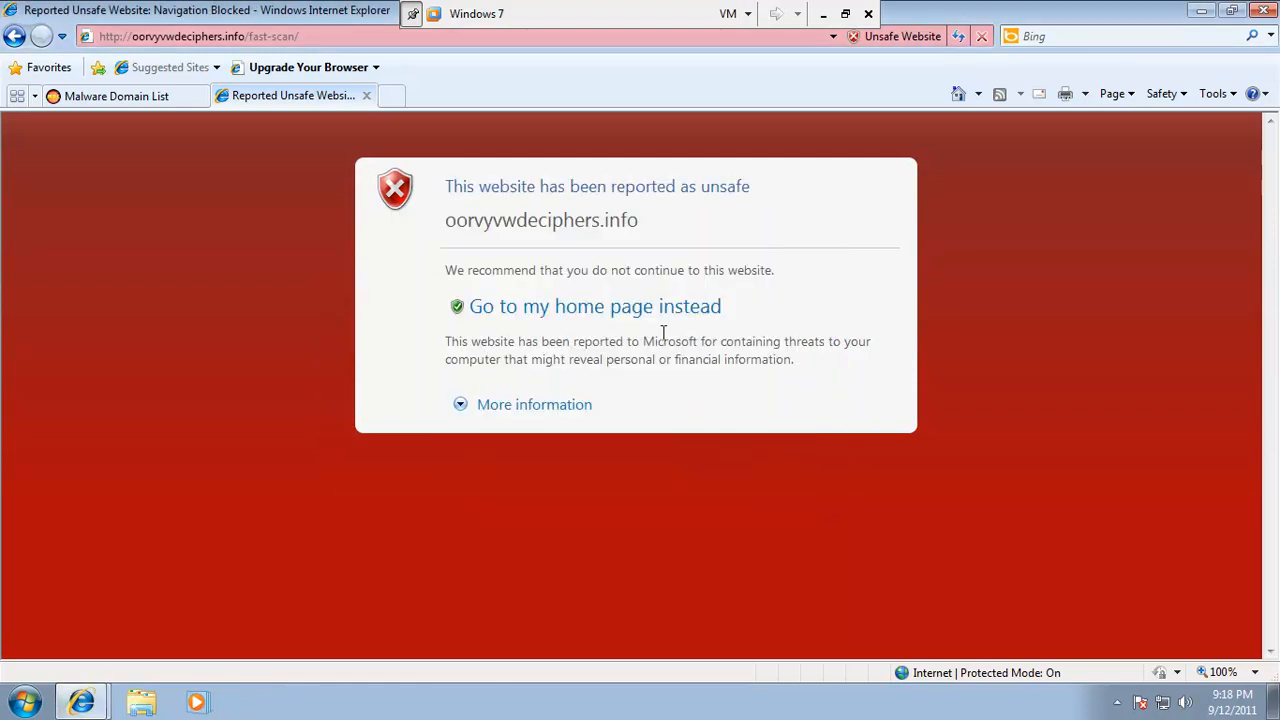
Close the unsafe website tab and load the listed Blackhole exploit kit address wbccmquwyus.com/index.php?tp=001e4bb7b4d7333d in a new tab
click(366, 96)
scroll(449, 431, down, 1)
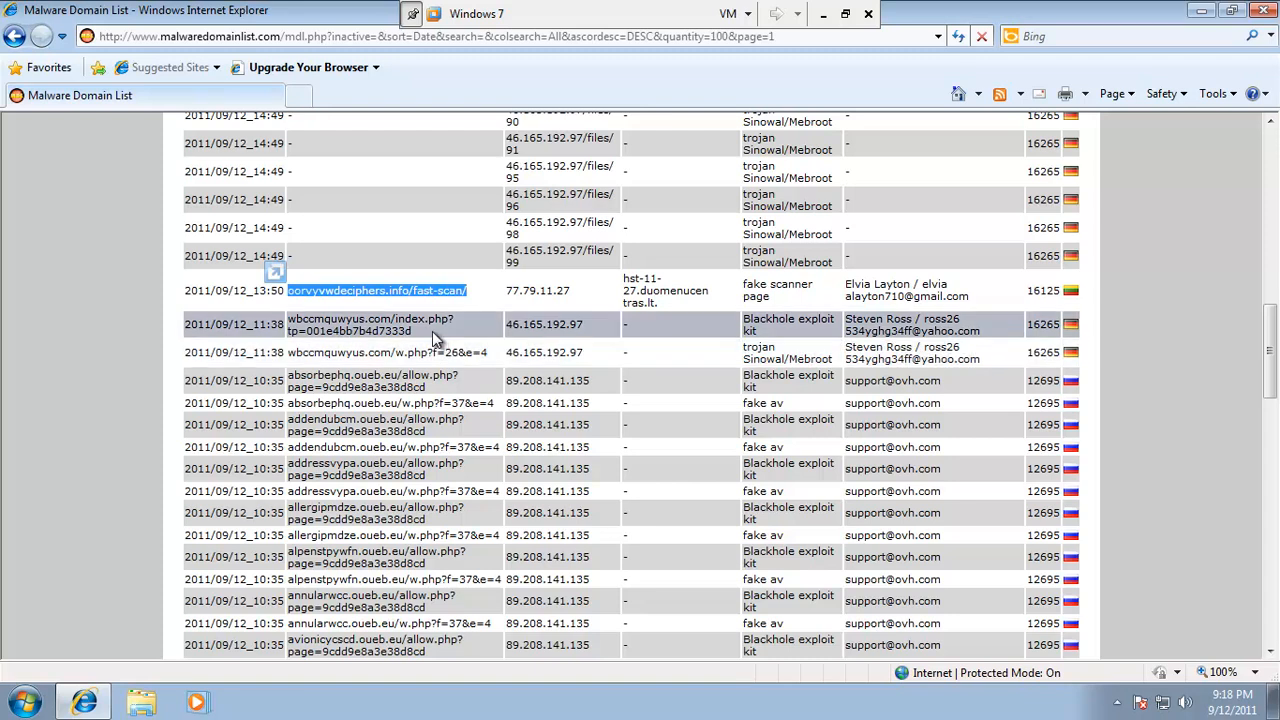
drag(433, 340, 271, 318)
key(ctrl+c)
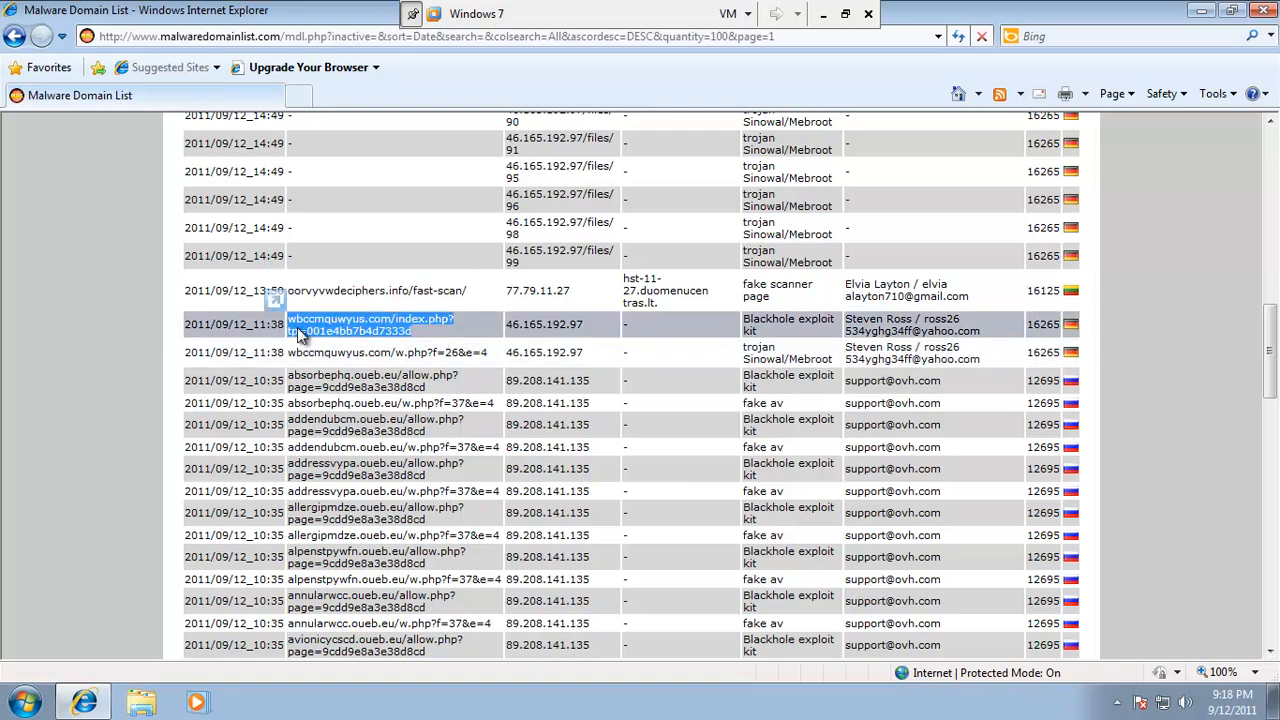
click(298, 95)
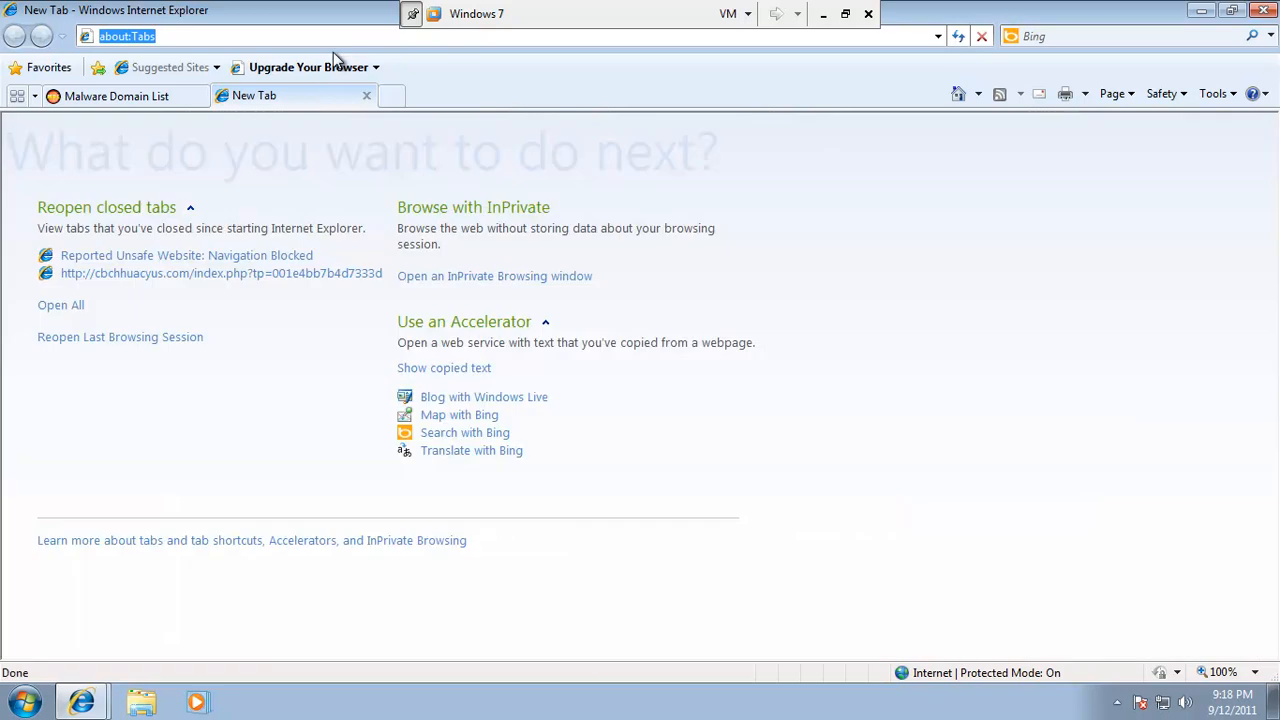
key(ctrl+v)
key(Return)
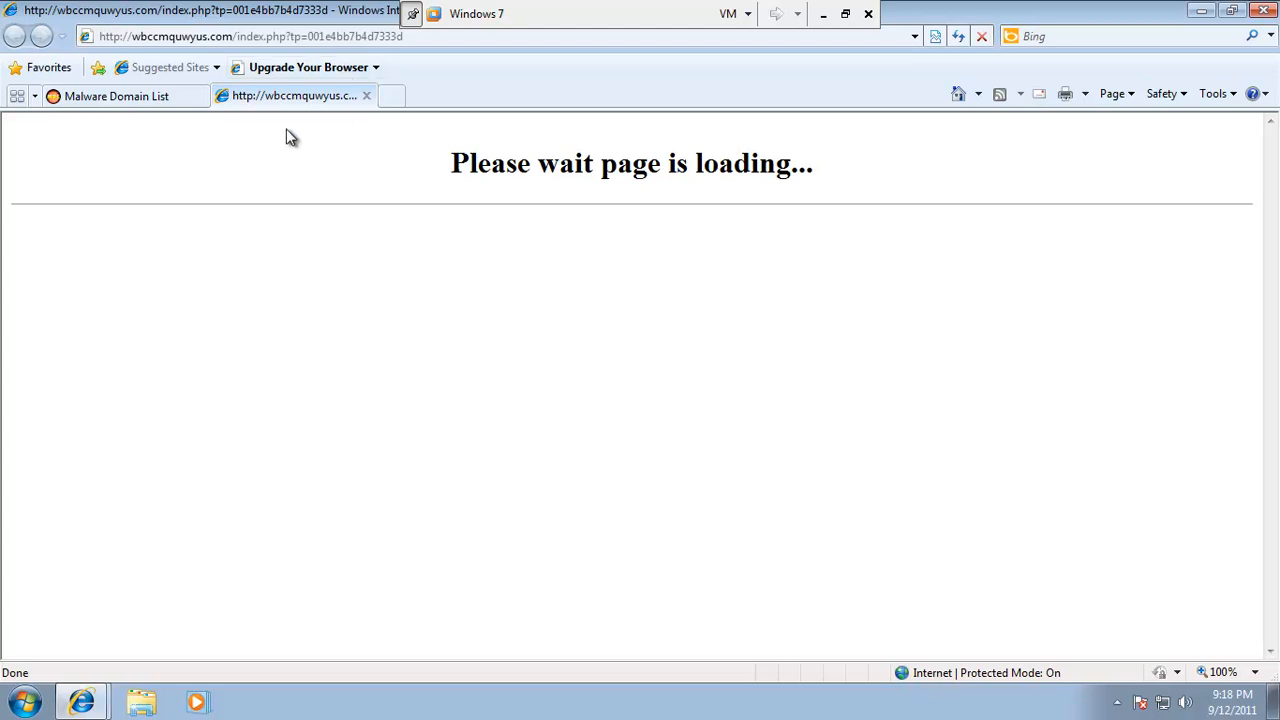
Copy the listed fake av address absorbephq.oueb.eu/w.php?f=37&e=4 and load it in the test tab
click(114, 96)
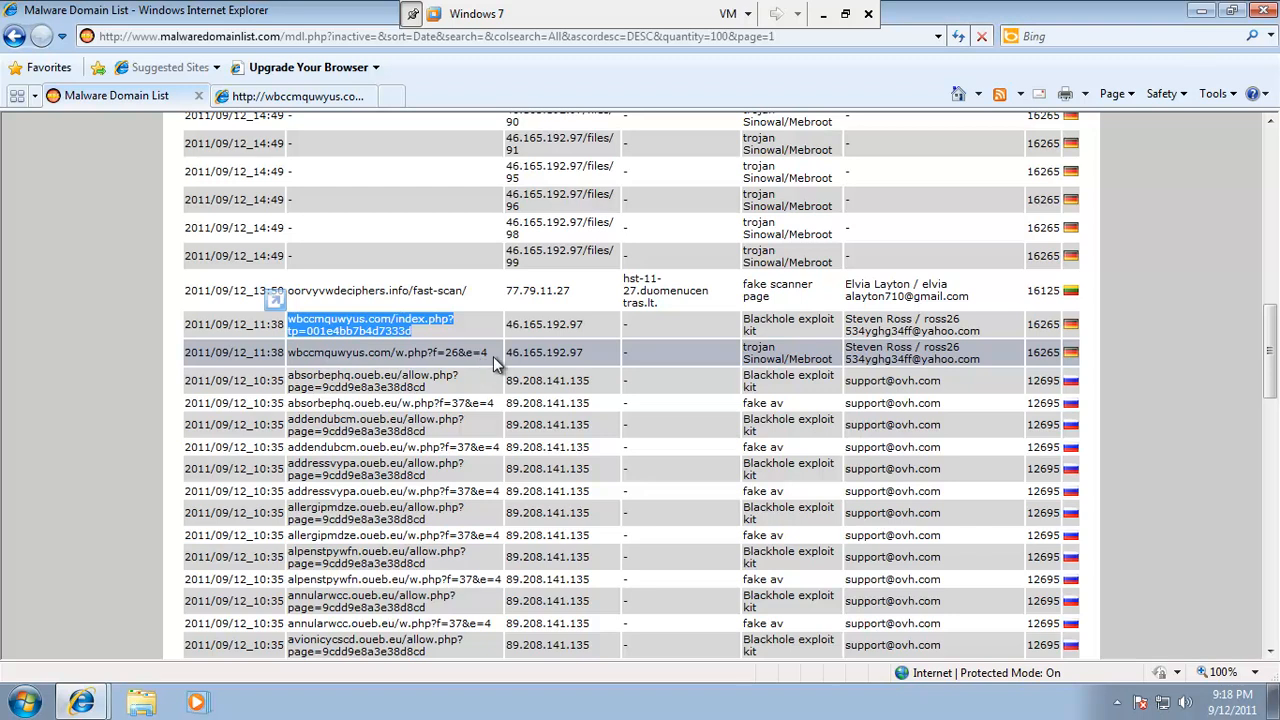
drag(497, 403, 300, 410)
key(ctrl+c)
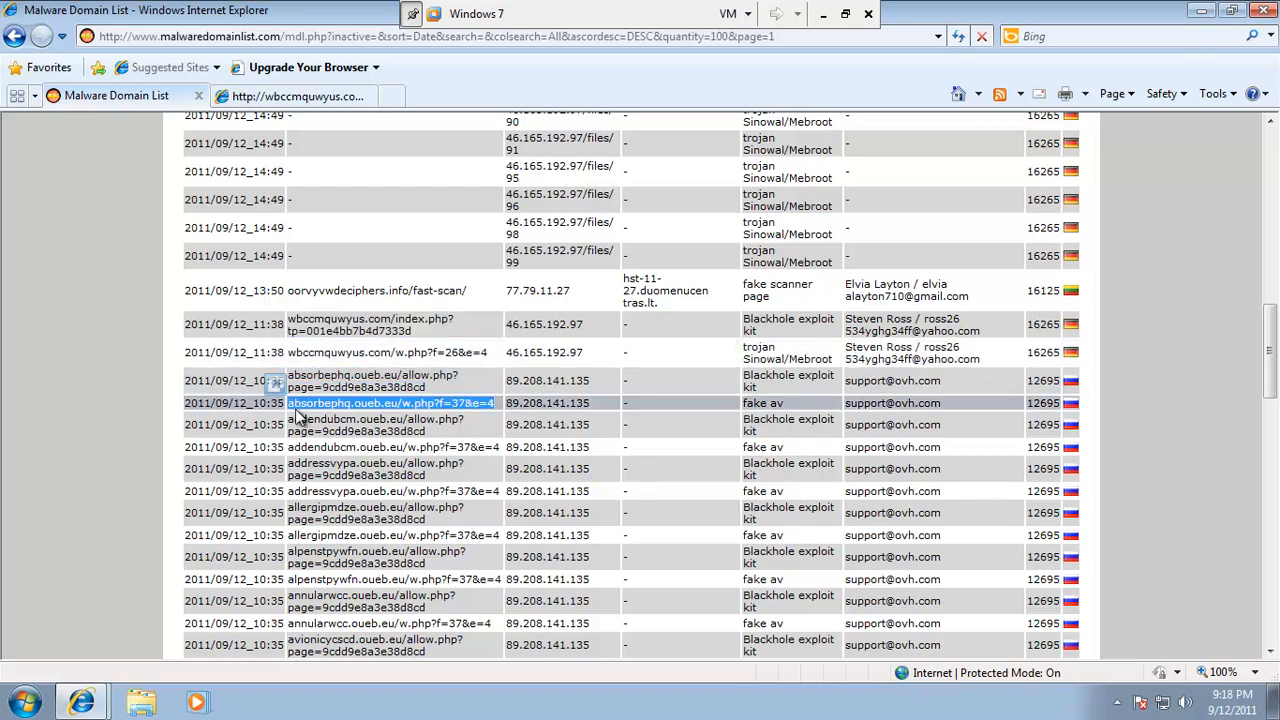
click(90, 703)
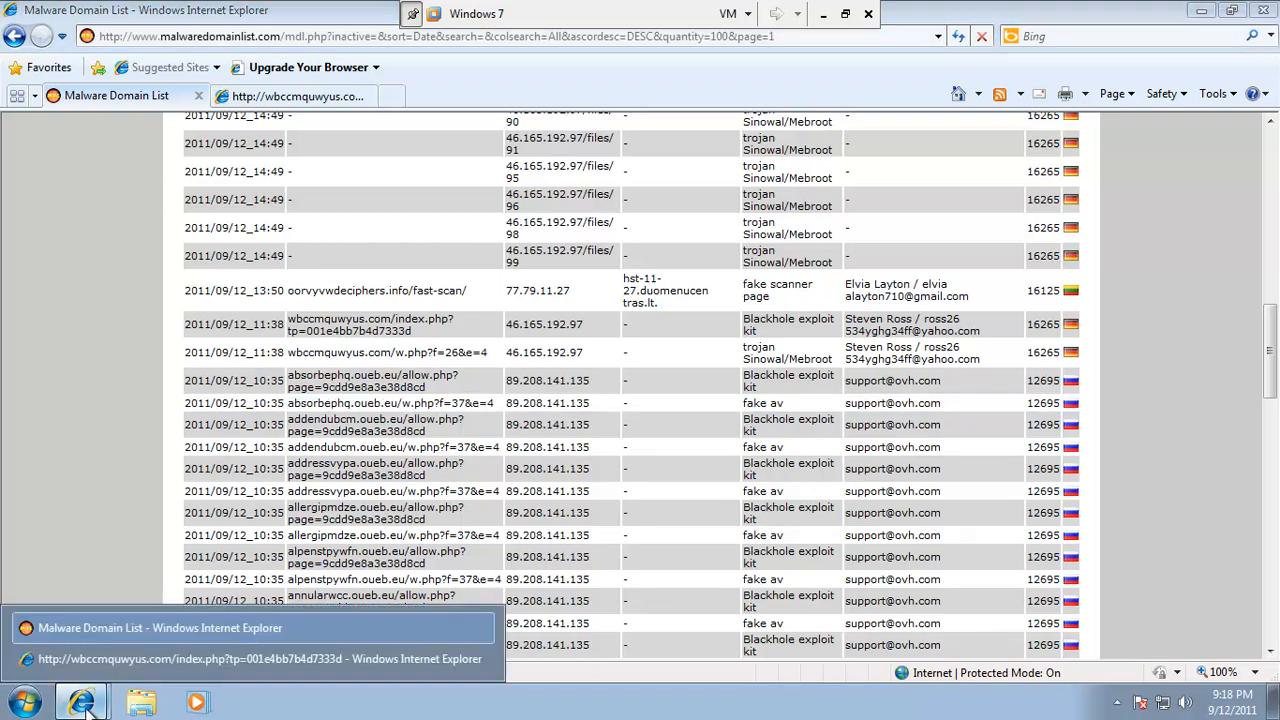
click(134, 657)
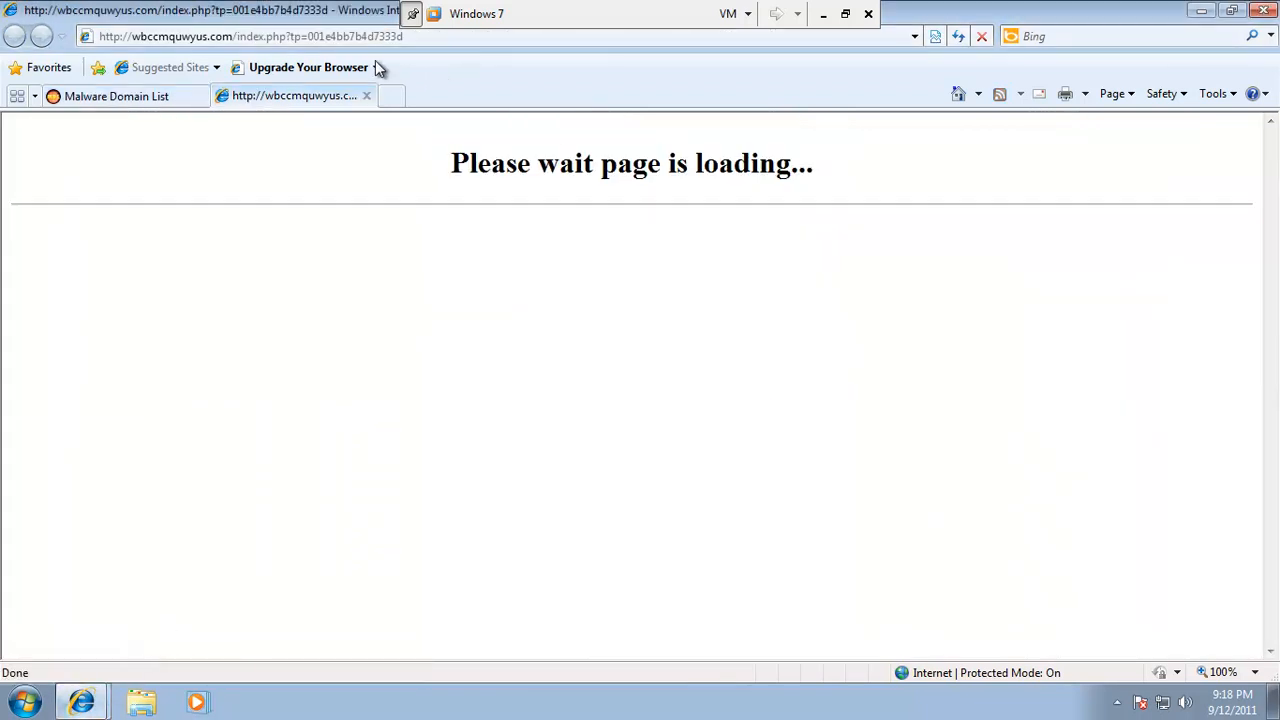
click(336, 36)
key(ctrl+v)
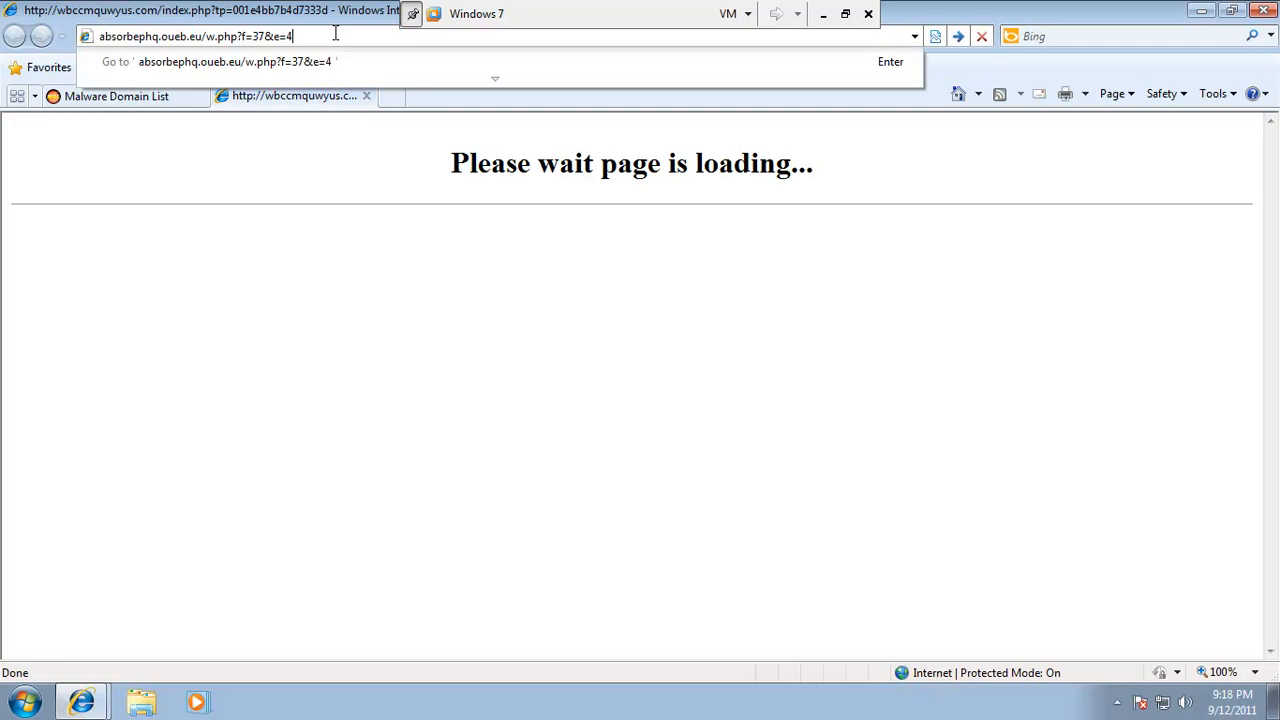
key(Return)
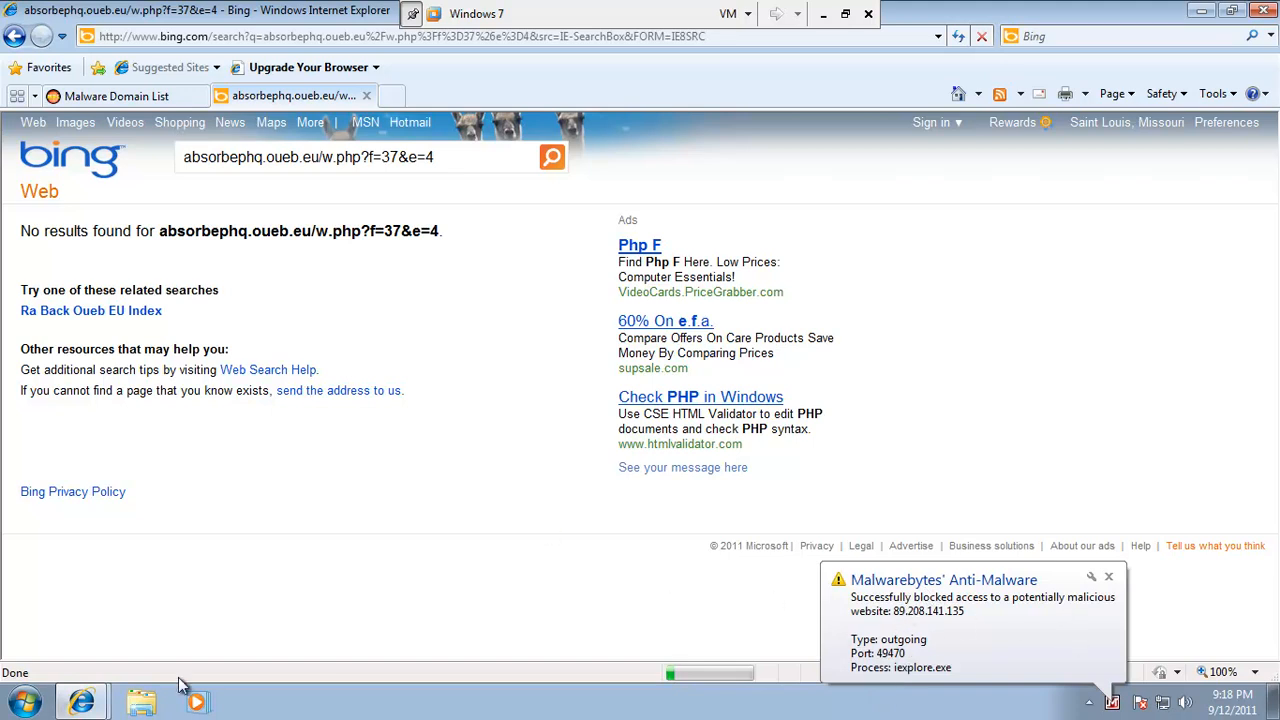
Copy the listed fake av address addendubcm.oueb.eu/w.php?f=37&e=4 and load it in the test tab
click(116, 96)
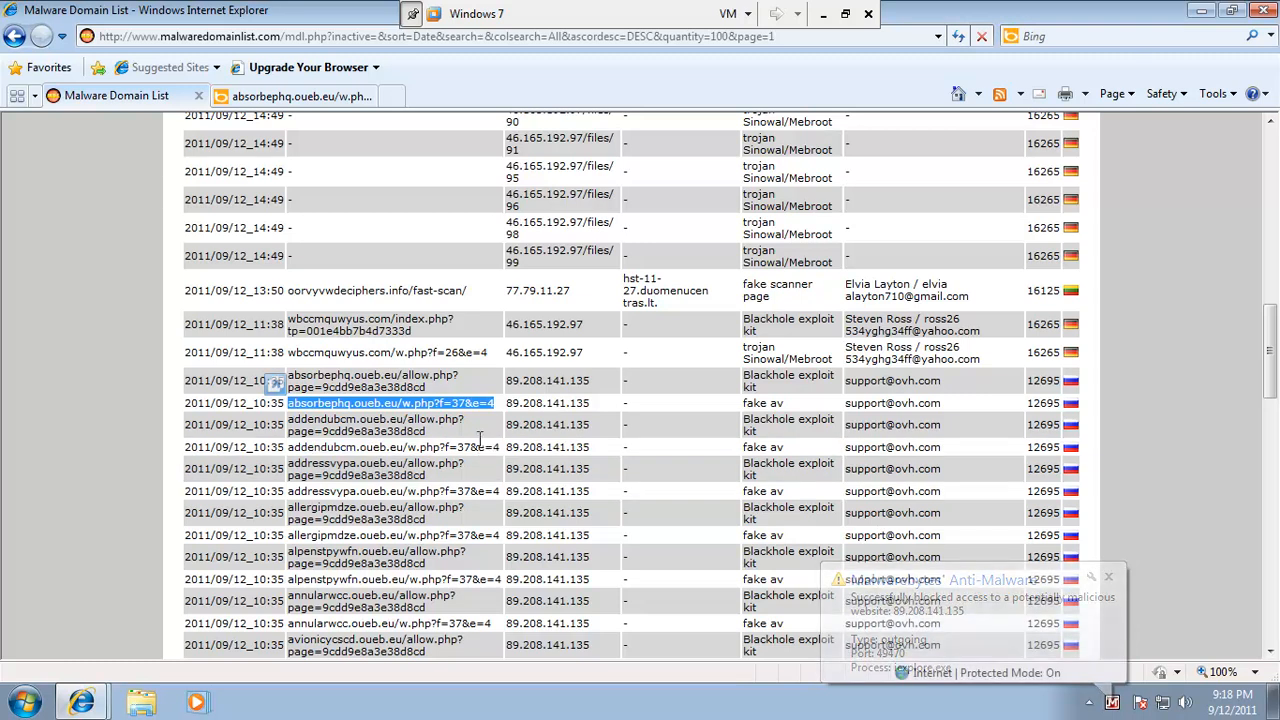
drag(497, 444, 316, 98)
key(ctrl+c)
click(293, 36)
key(ctrl+v)
key(Return)
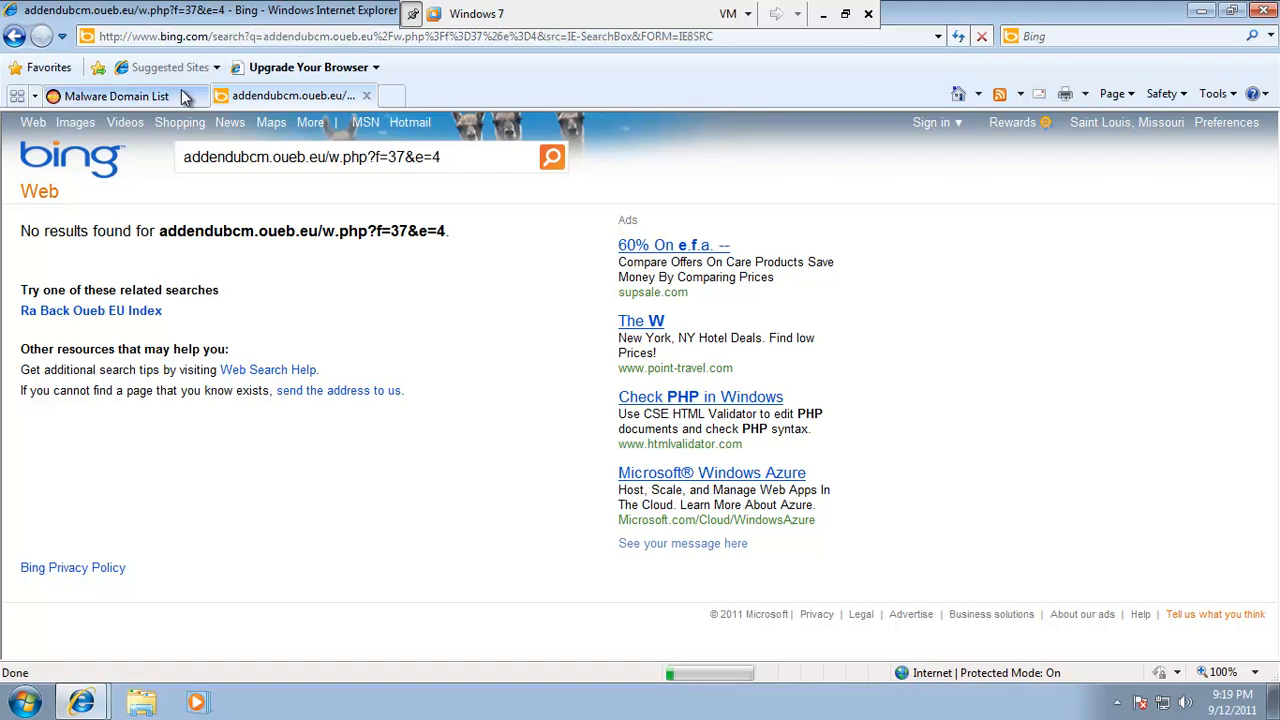
Copy the last fake av address on the Malware Domain List page, farmqrnu.oueb.eu/w.php?f=37&e=4
click(150, 96)
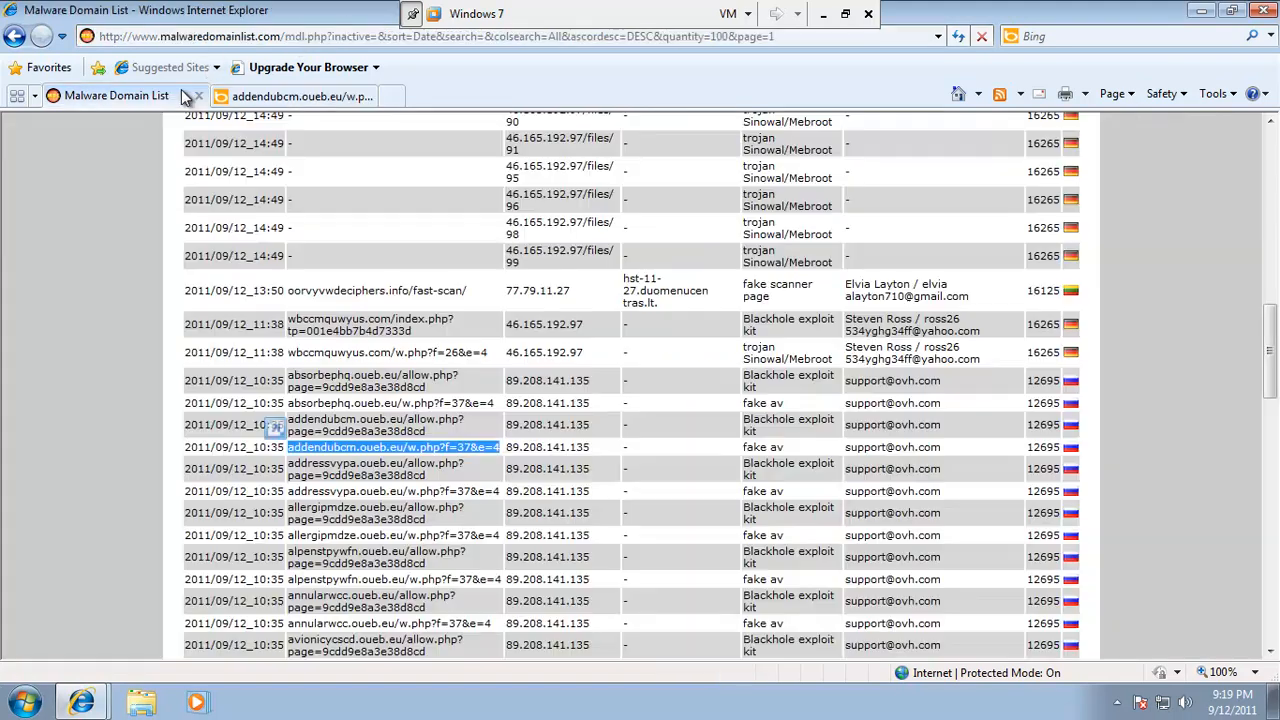
click(497, 491)
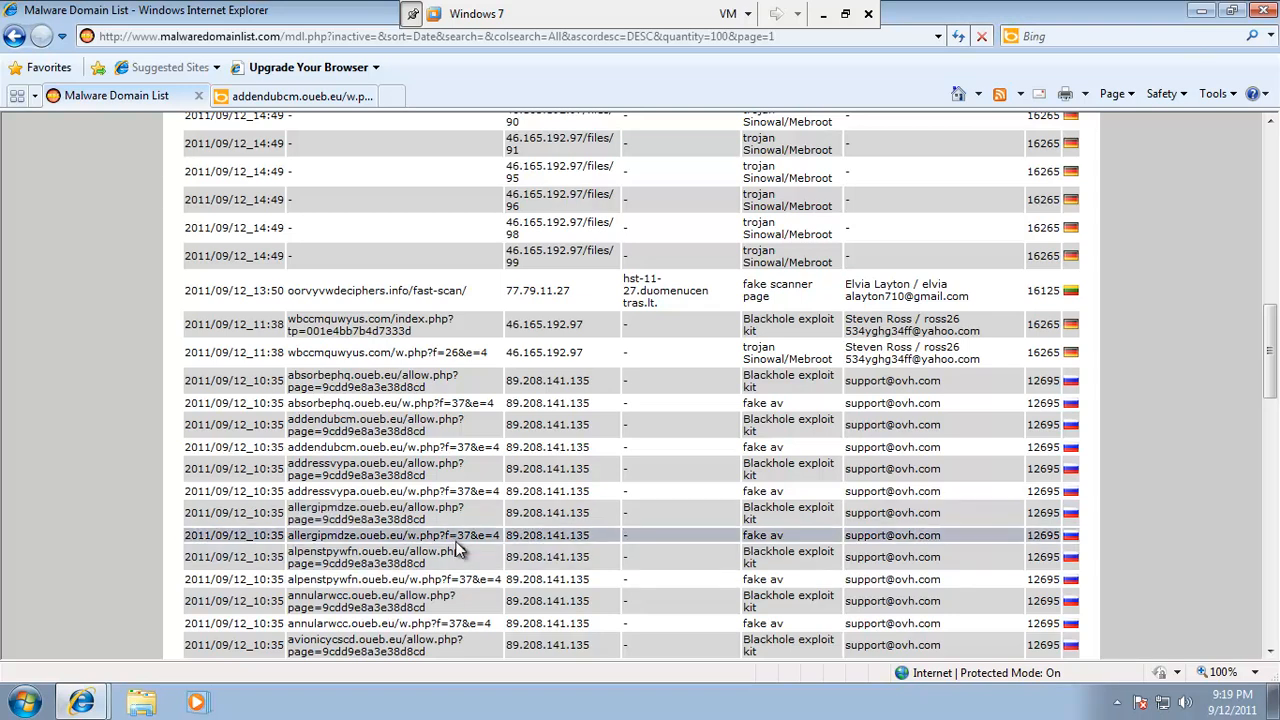
scroll(460, 570, down, 5)
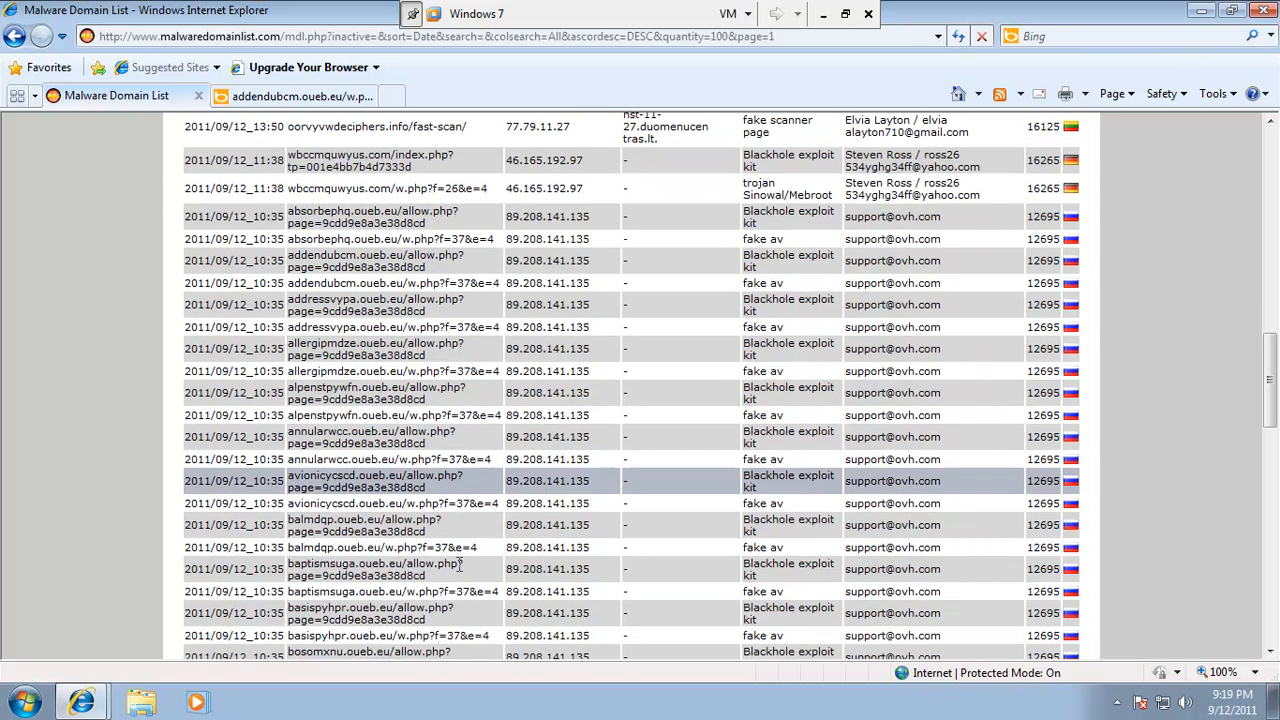
scroll(460, 572, down, 3)
scroll(456, 566, down, 3)
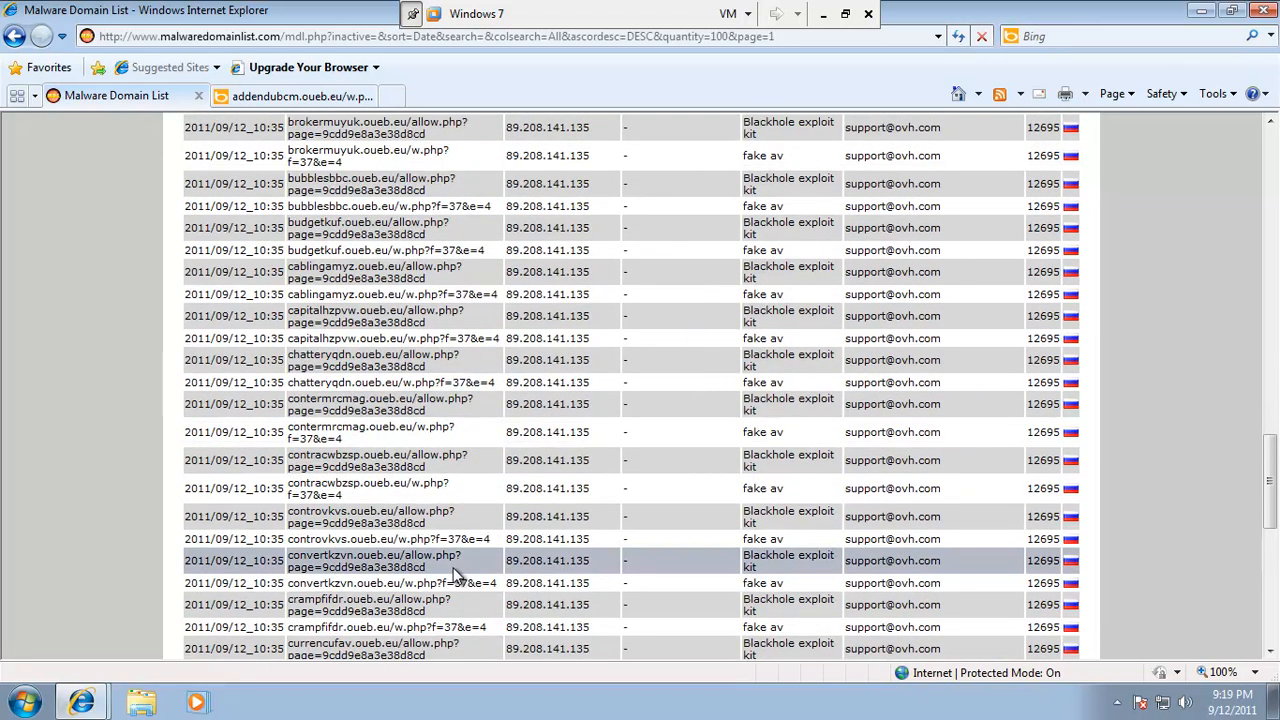
scroll(453, 570, down, 4)
scroll(456, 567, down, 6)
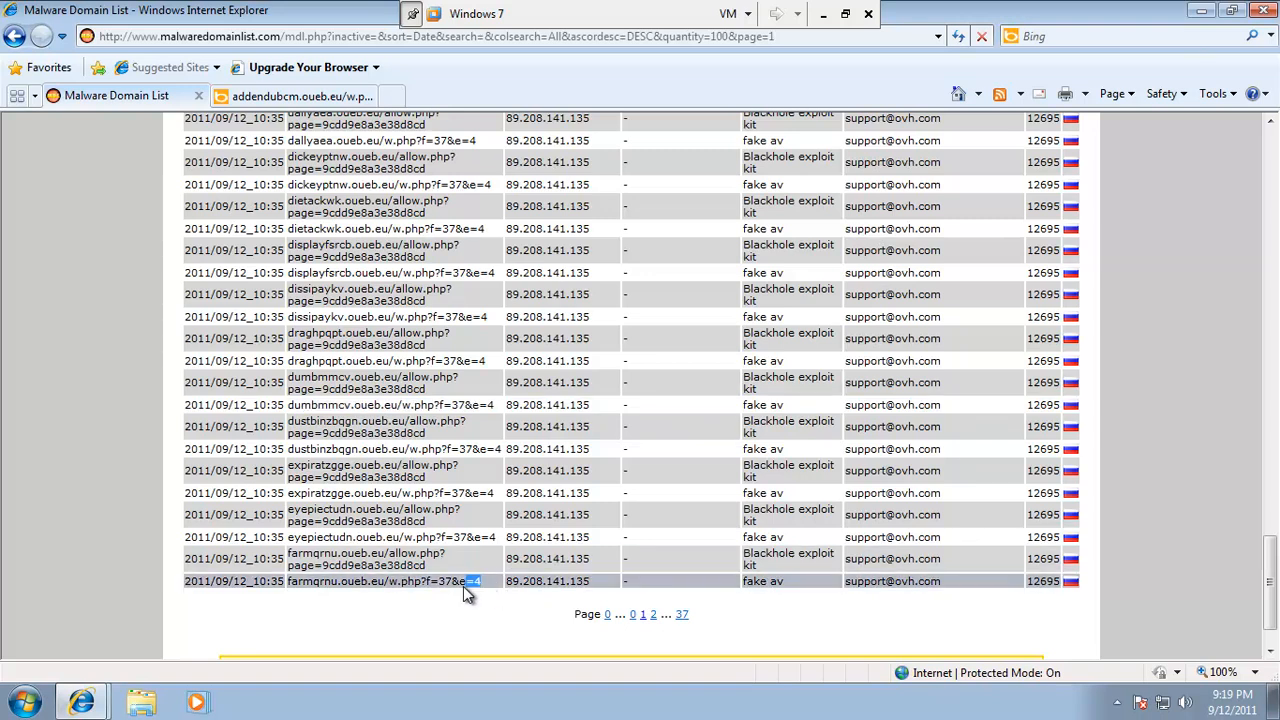
drag(463, 586, 322, 584)
key(ctrl+c)
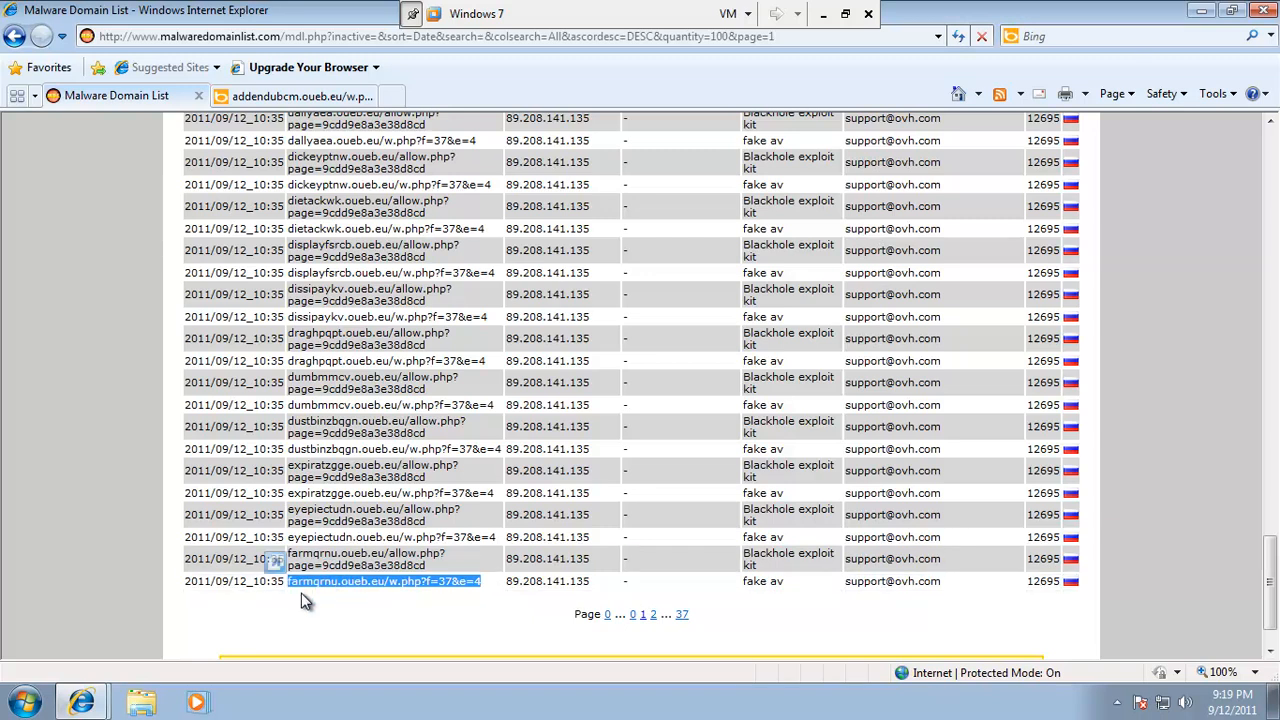
Load the copied farmqrnu.oueb.eu address in the test tab, dismiss the Malwarebytes notification and return to the Malware Domain List
click(328, 104)
click(311, 38)
key(ctrl+v)
key(Return)
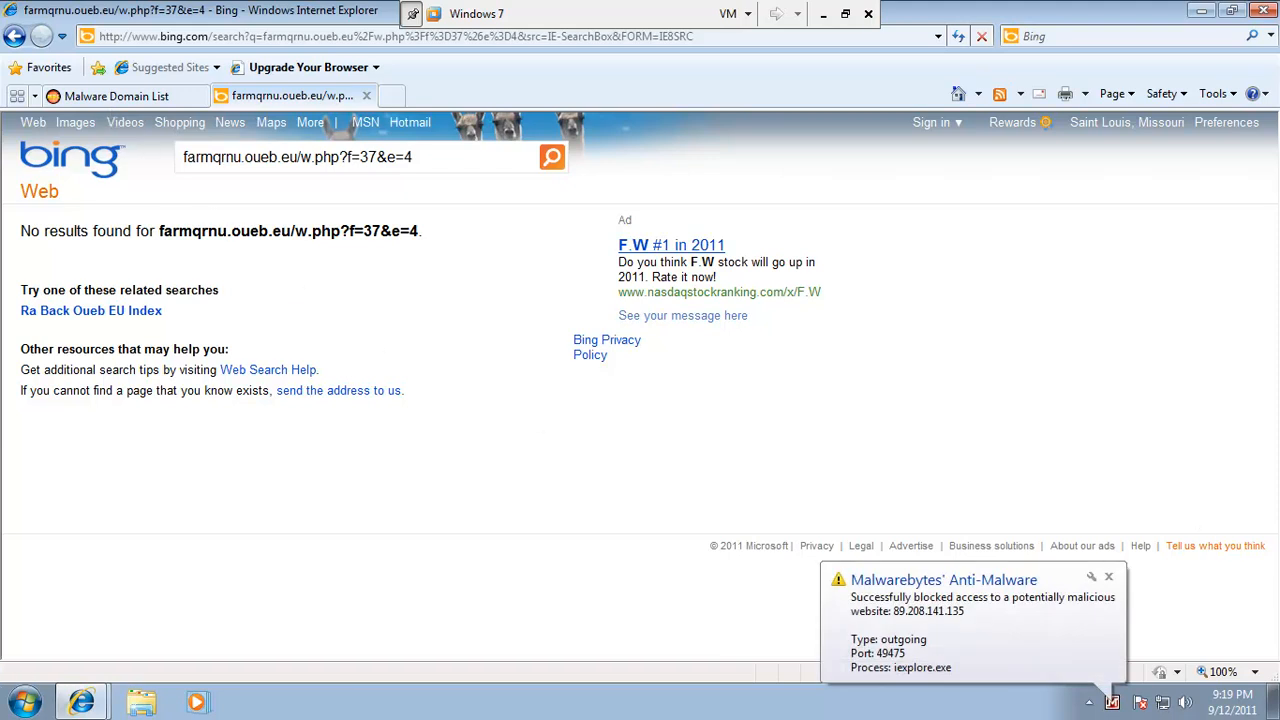
click(1108, 578)
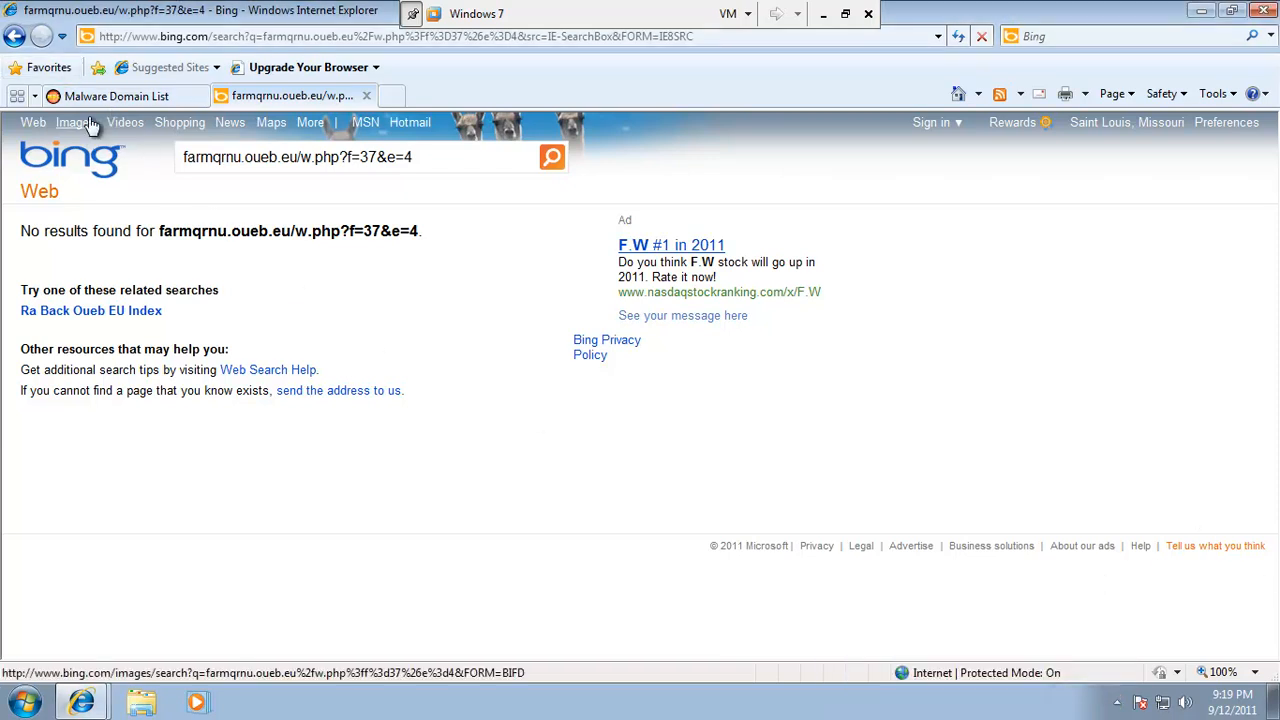
click(91, 100)
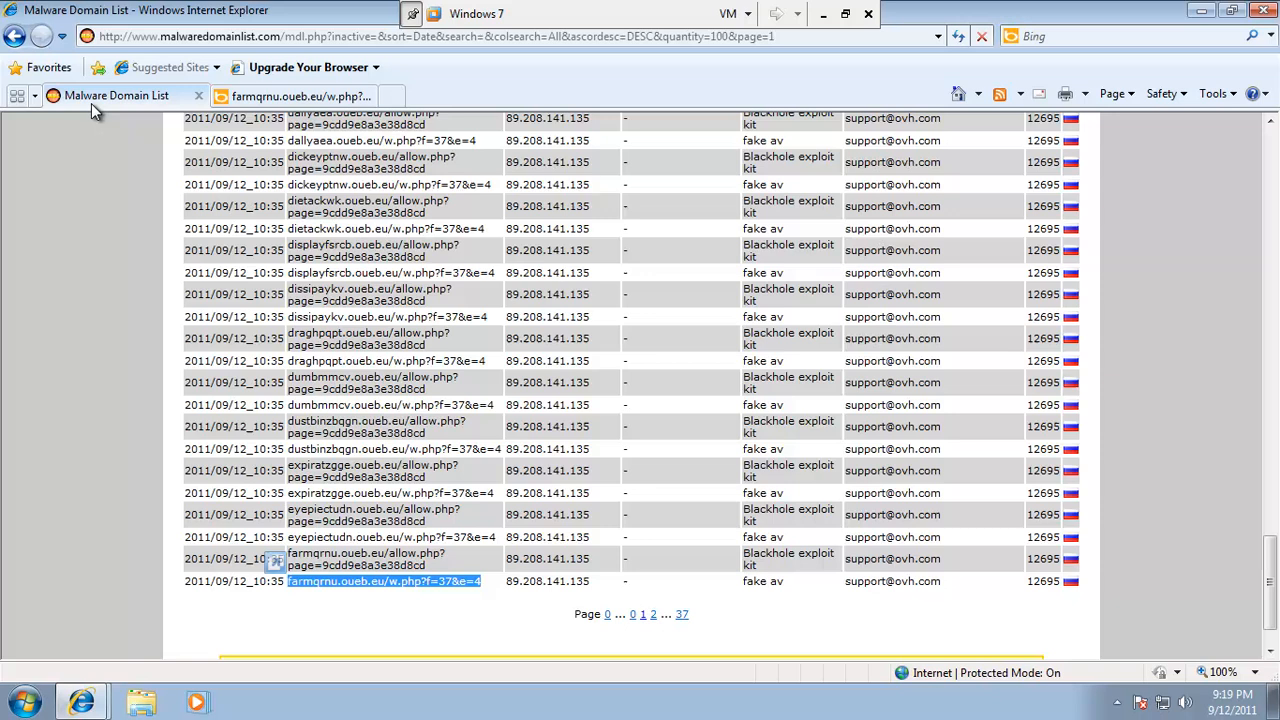
Open page 2 of the Malware Domain List and copy the fake av address lickeducqp.oueb.eu/w.php?f=37&e=4
click(652, 616)
scroll(412, 364, down, 1)
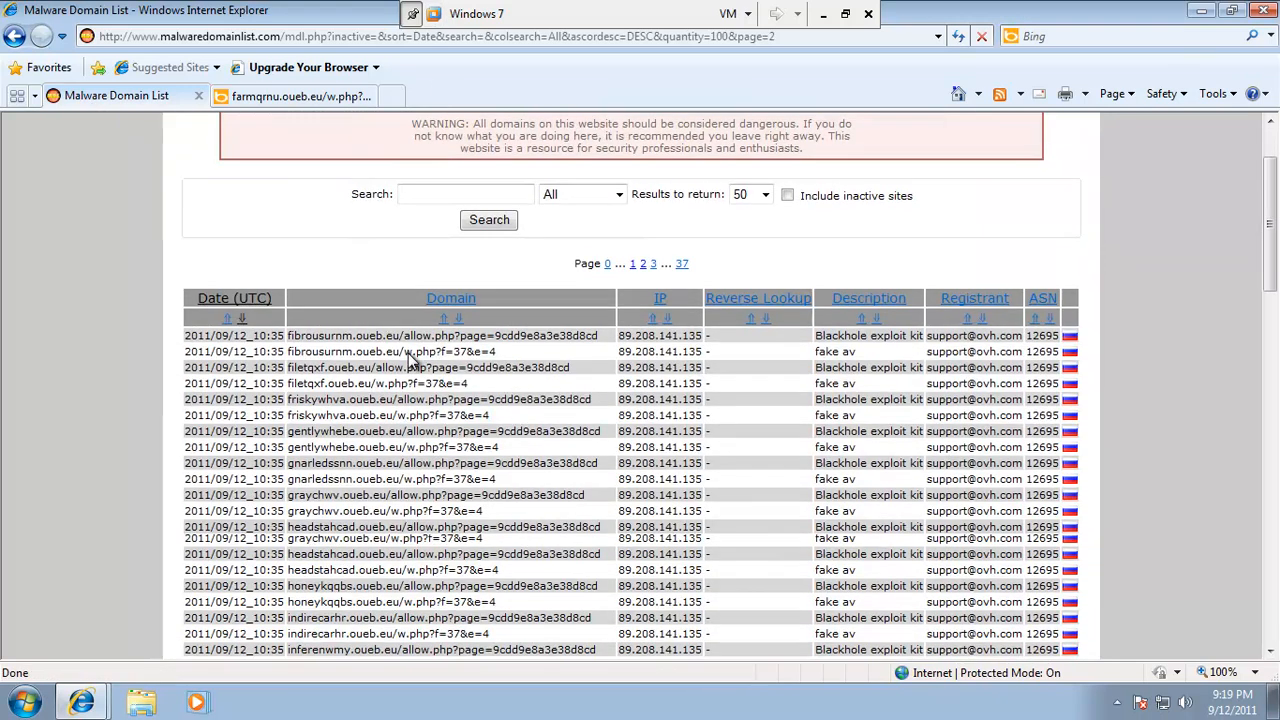
scroll(410, 362, down, 1)
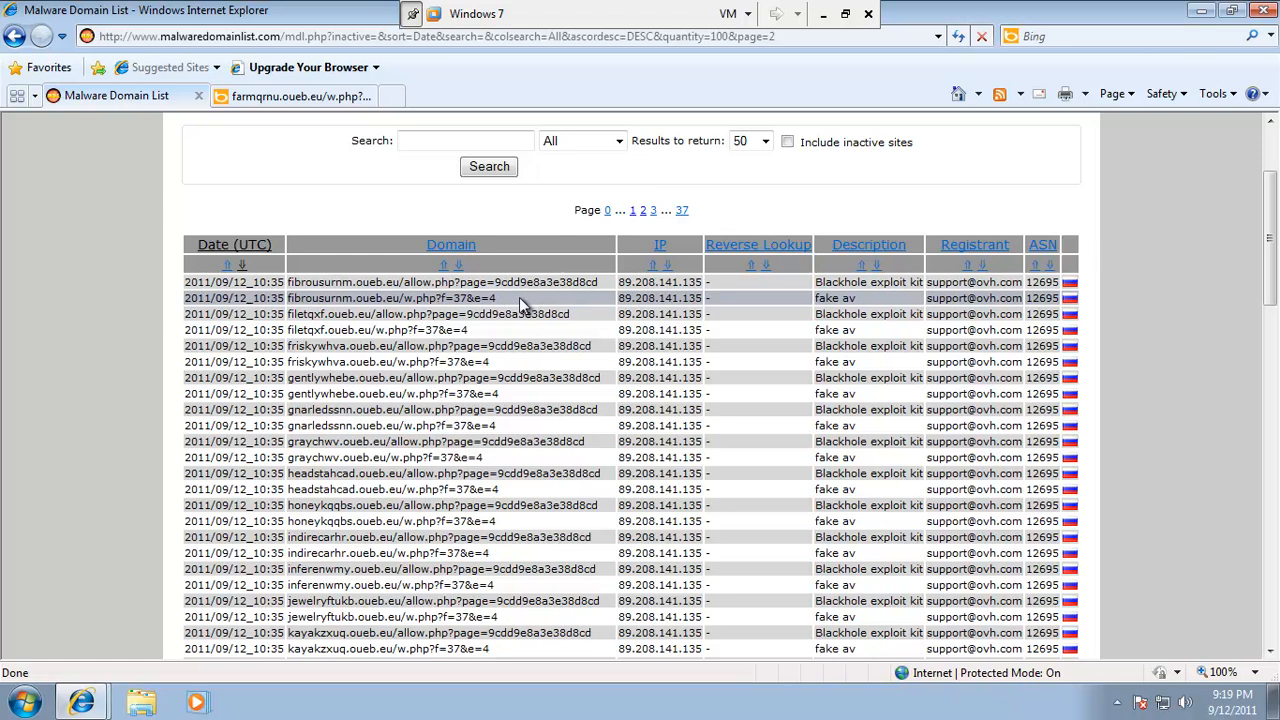
drag(519, 297, 290, 303)
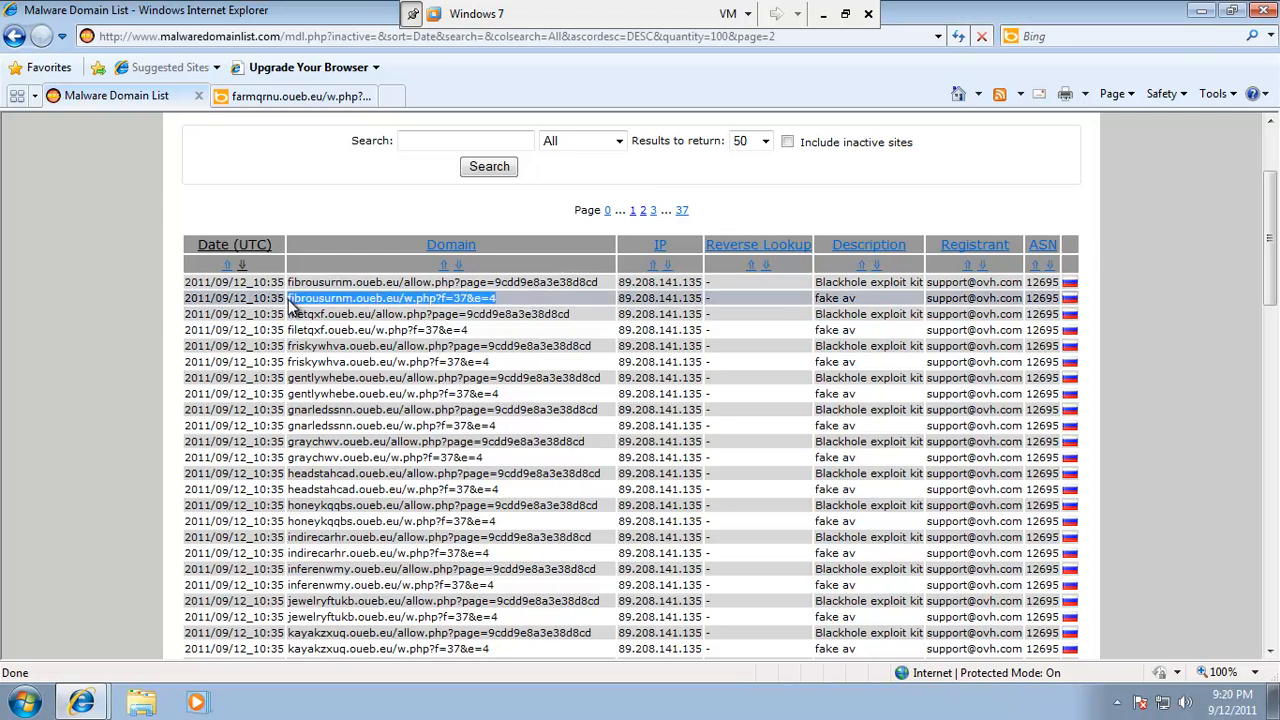
scroll(443, 364, down, 4)
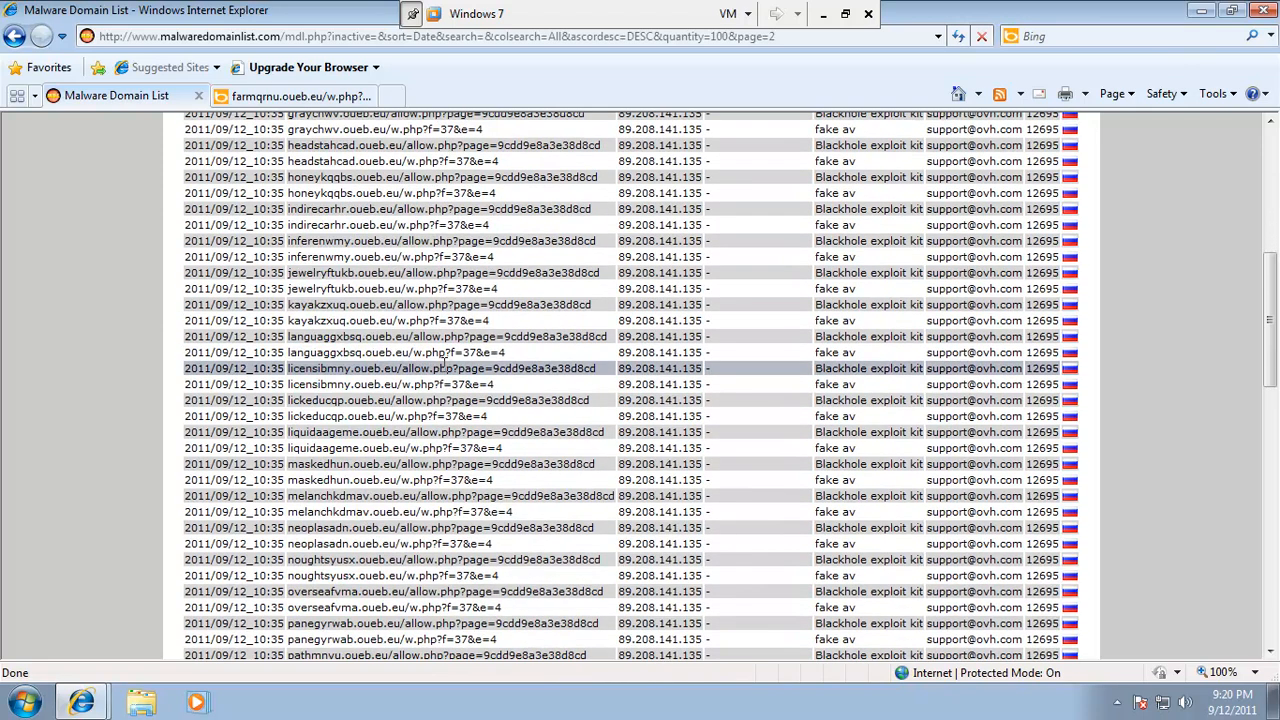
drag(505, 418, 288, 96)
key(ctrl+c)
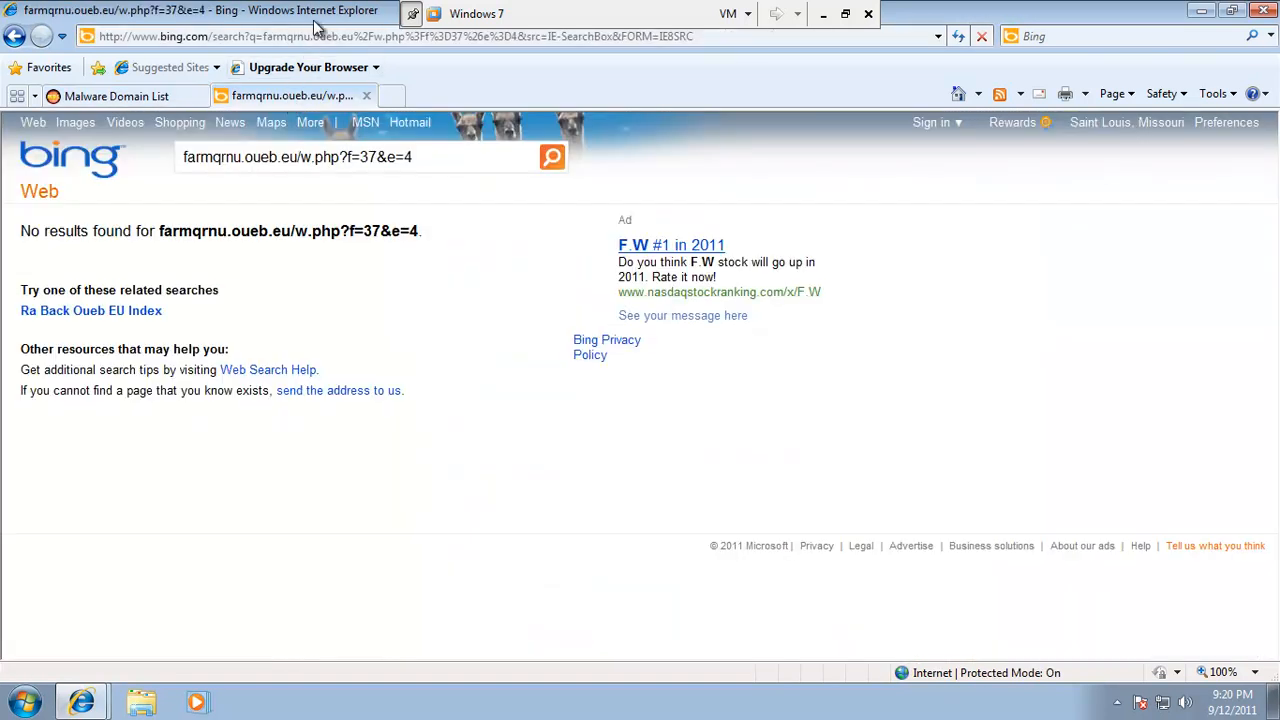
Load the copied lickeducqp.oueb.eu address in the test tab and return to the Malware Domain List
click(310, 38)
key(ctrl+v)
key(Return)
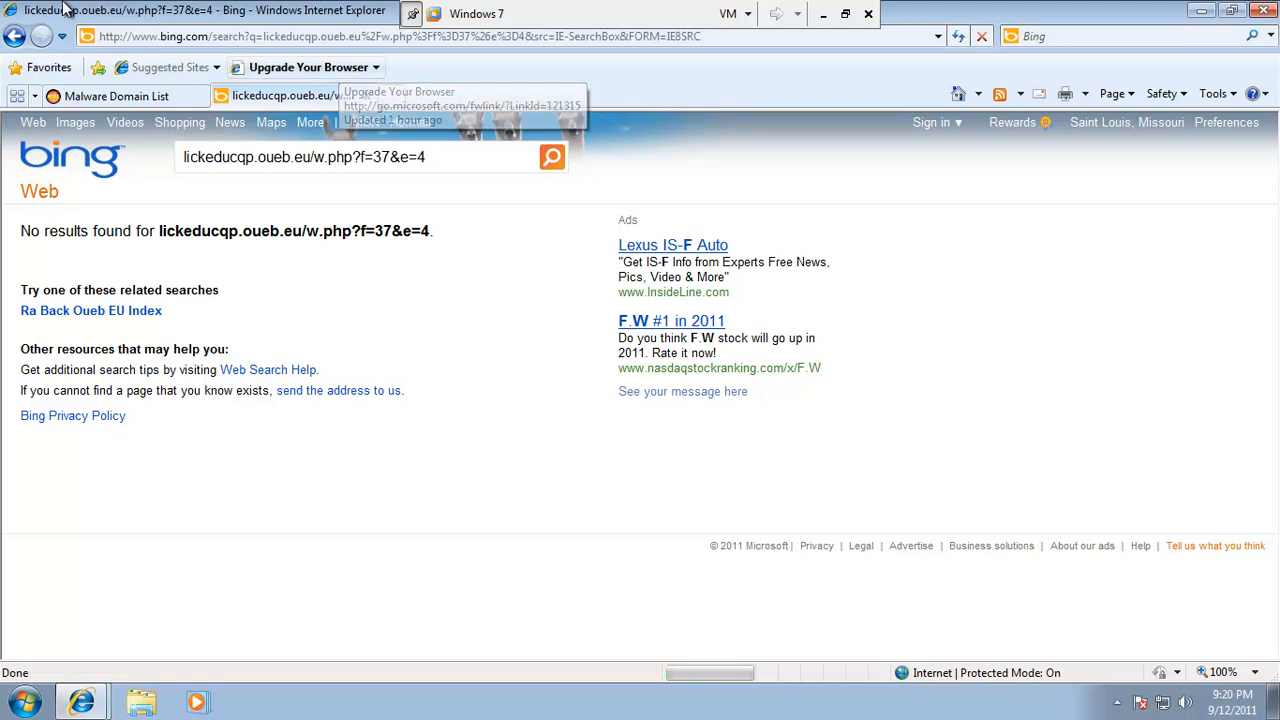
click(125, 100)
Open page 3 of the Malware Domain List
scroll(597, 416, down, 5)
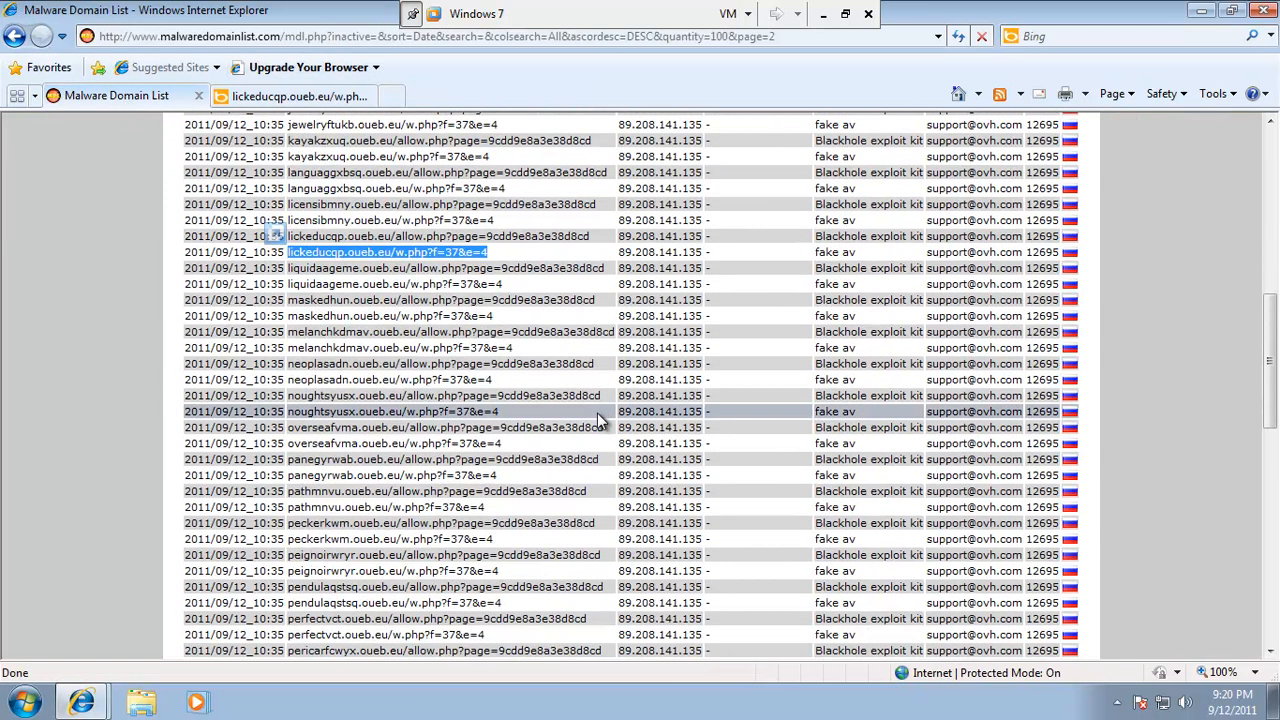
scroll(587, 413, down, 8)
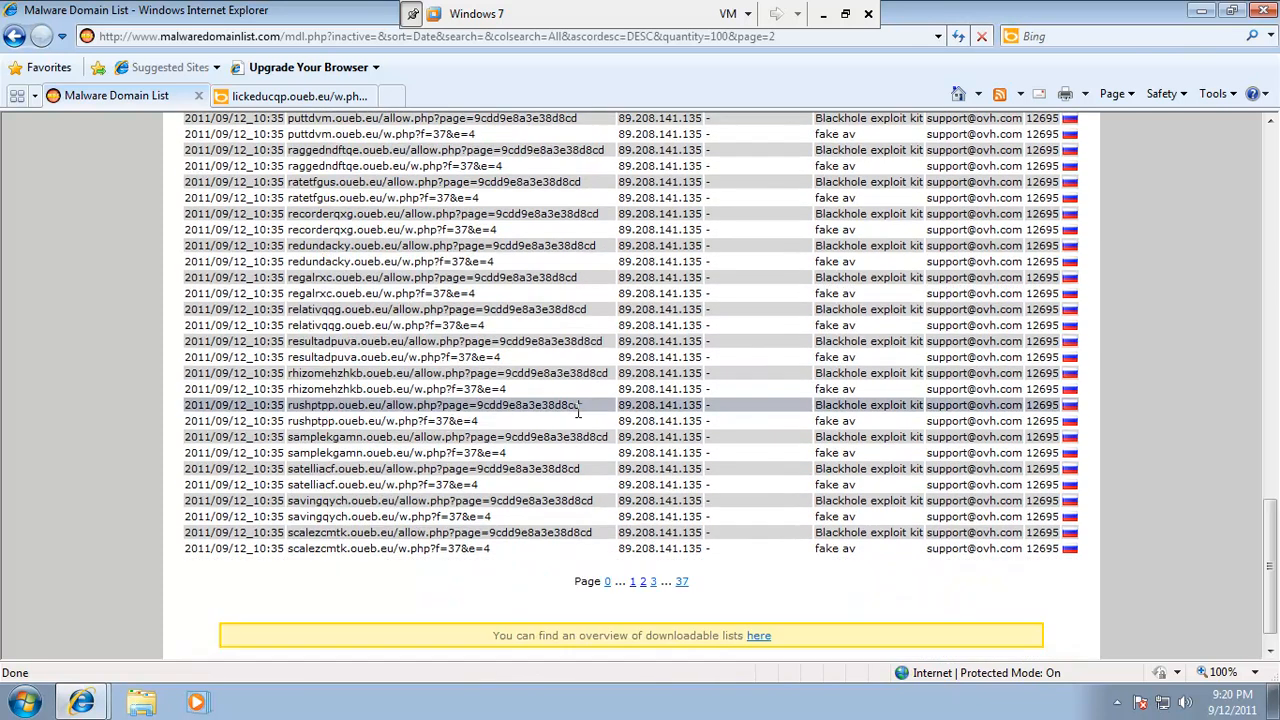
click(642, 547)
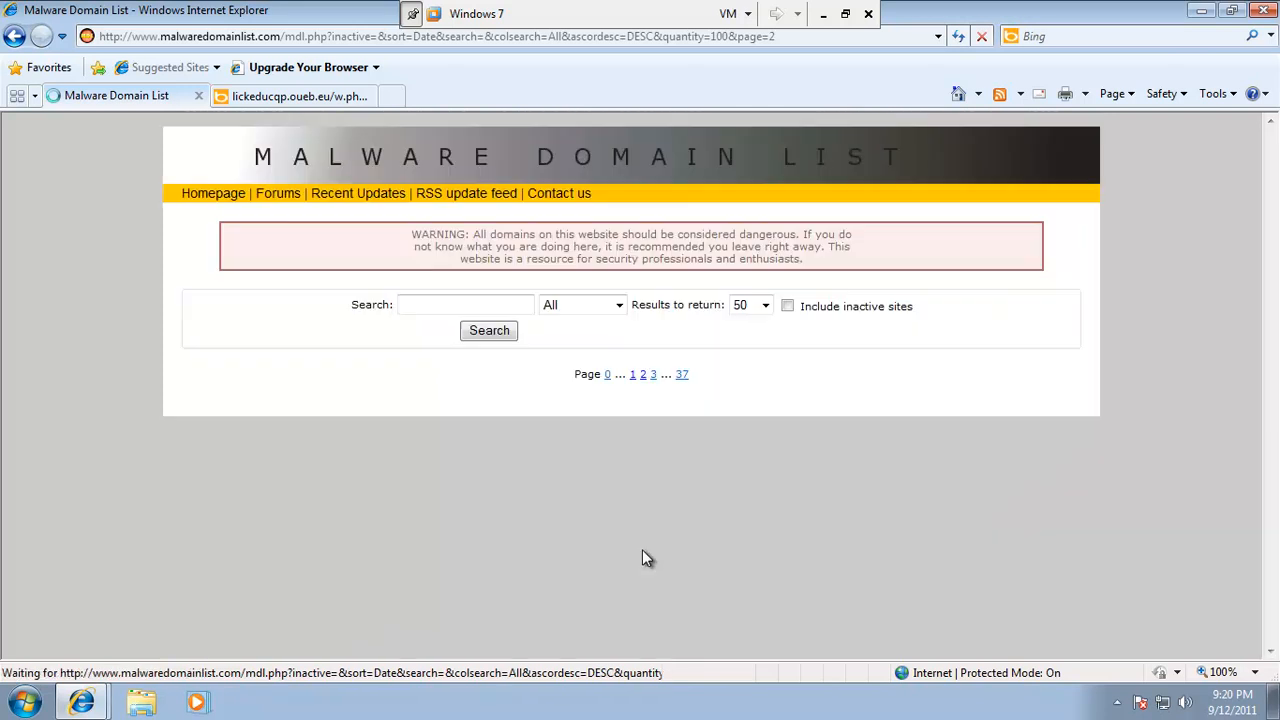
scroll(785, 185, down, 20)
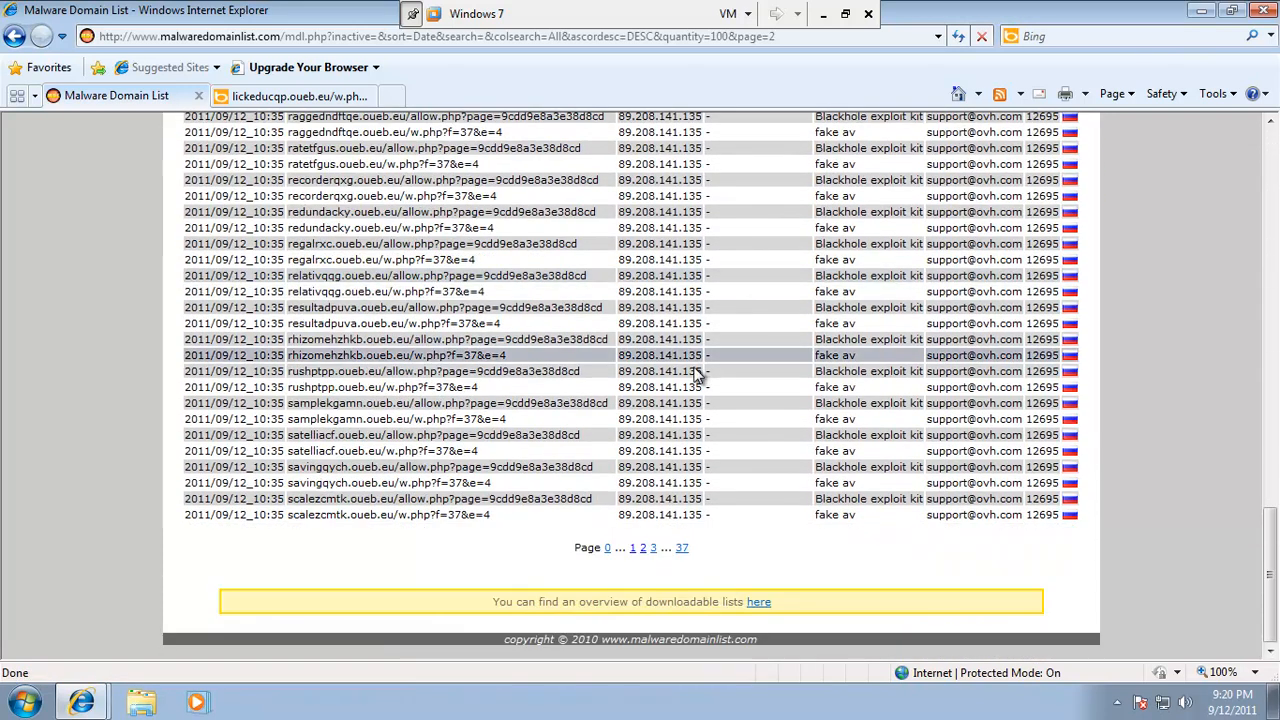
click(653, 547)
Copy the listed trojan address ns1.muiebass.co.cc/w.php?f=25&e=4, load it in the test tab and return to the list
scroll(554, 270, down, 8)
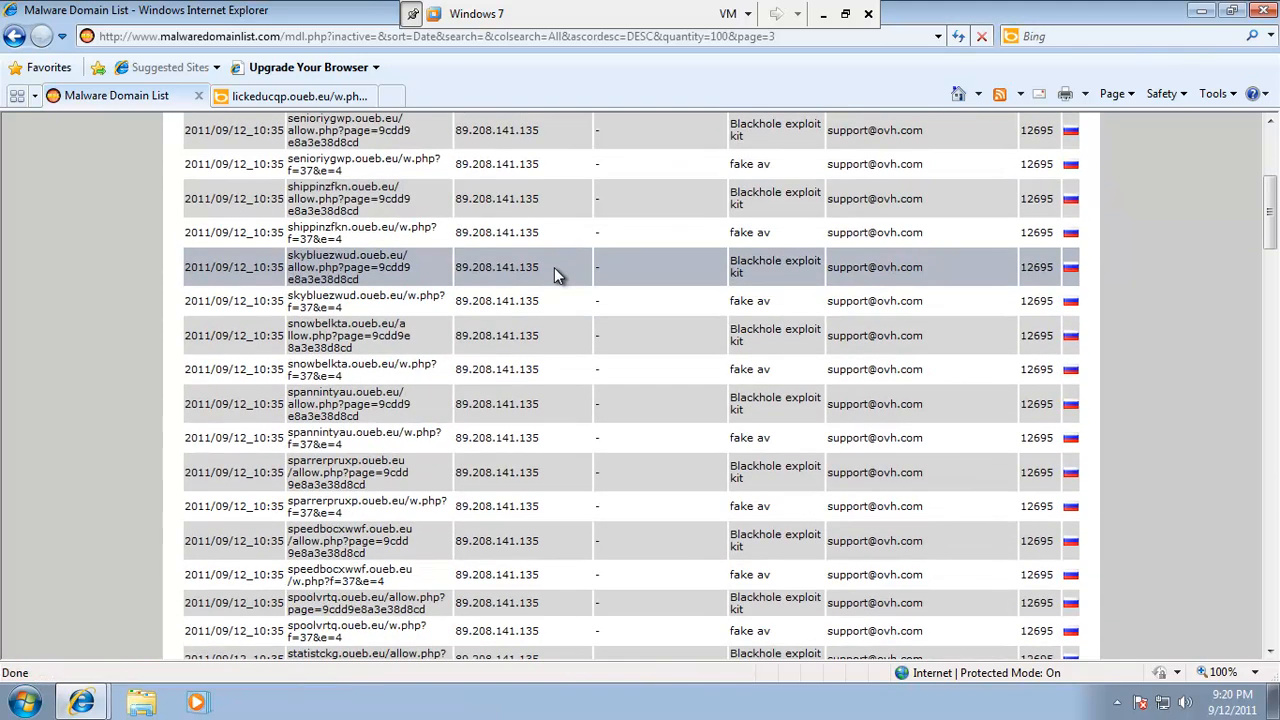
scroll(546, 283, down, 15)
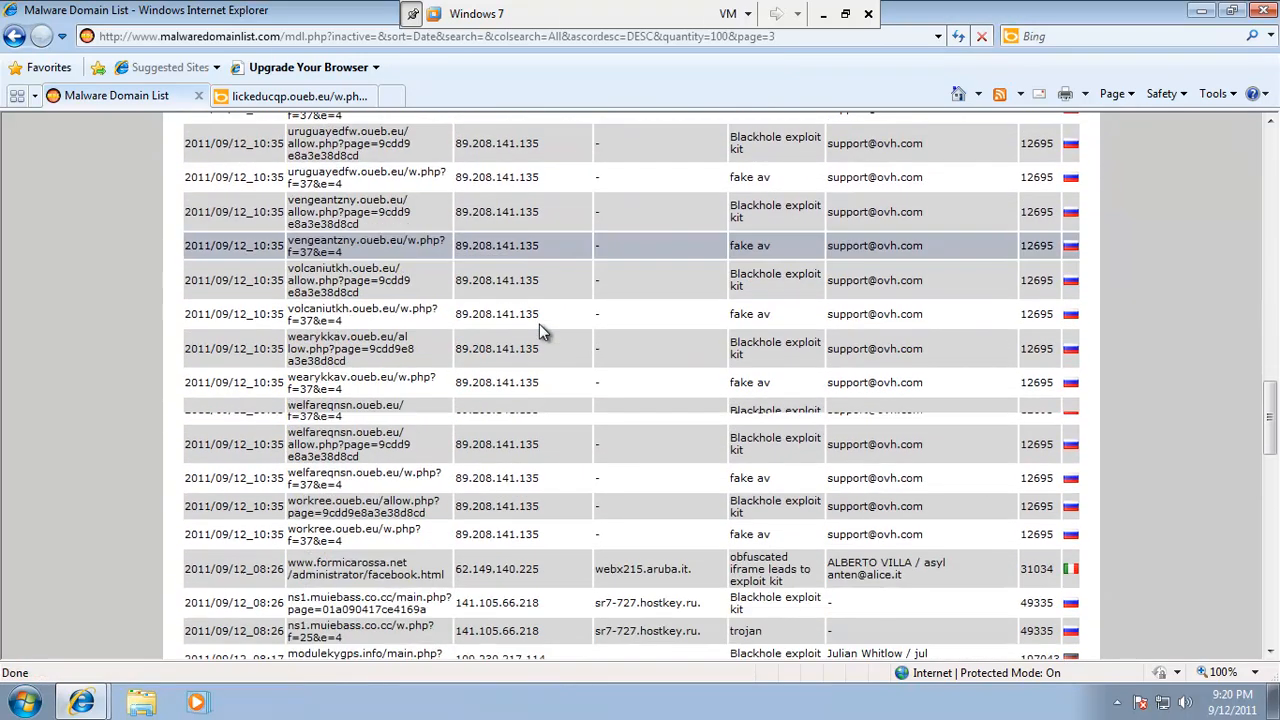
scroll(532, 333, up, 5)
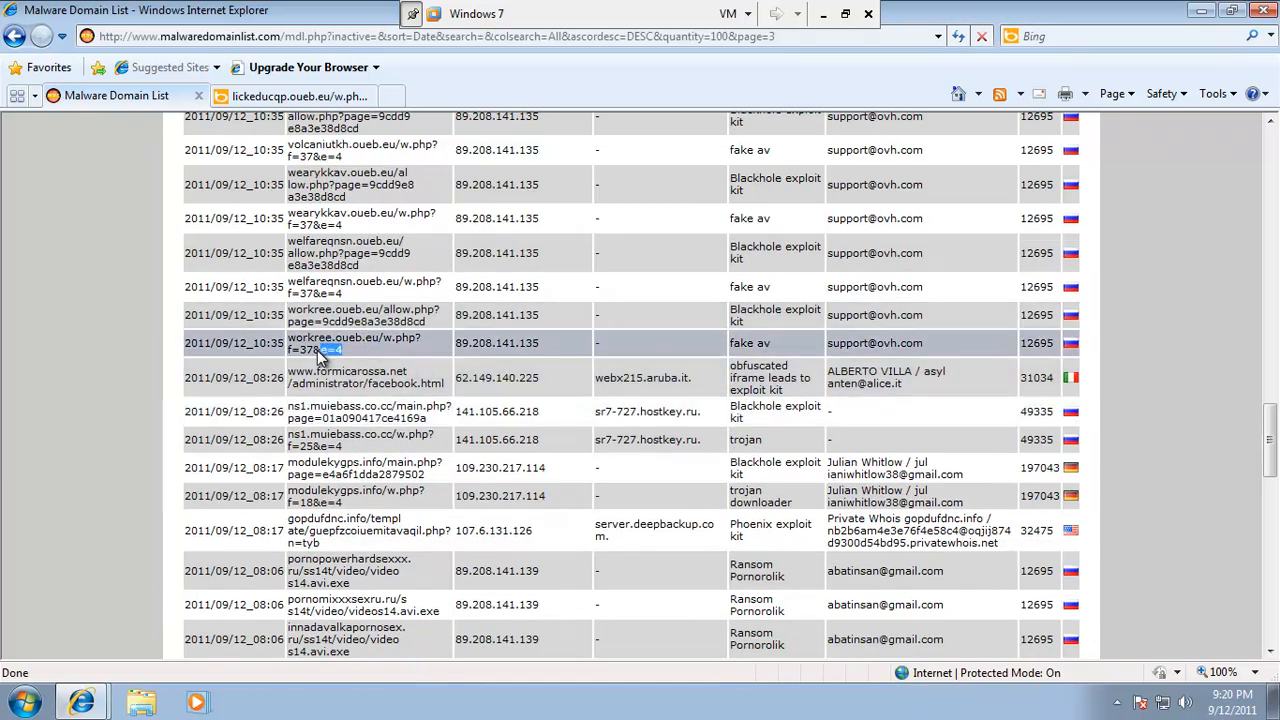
click(460, 408)
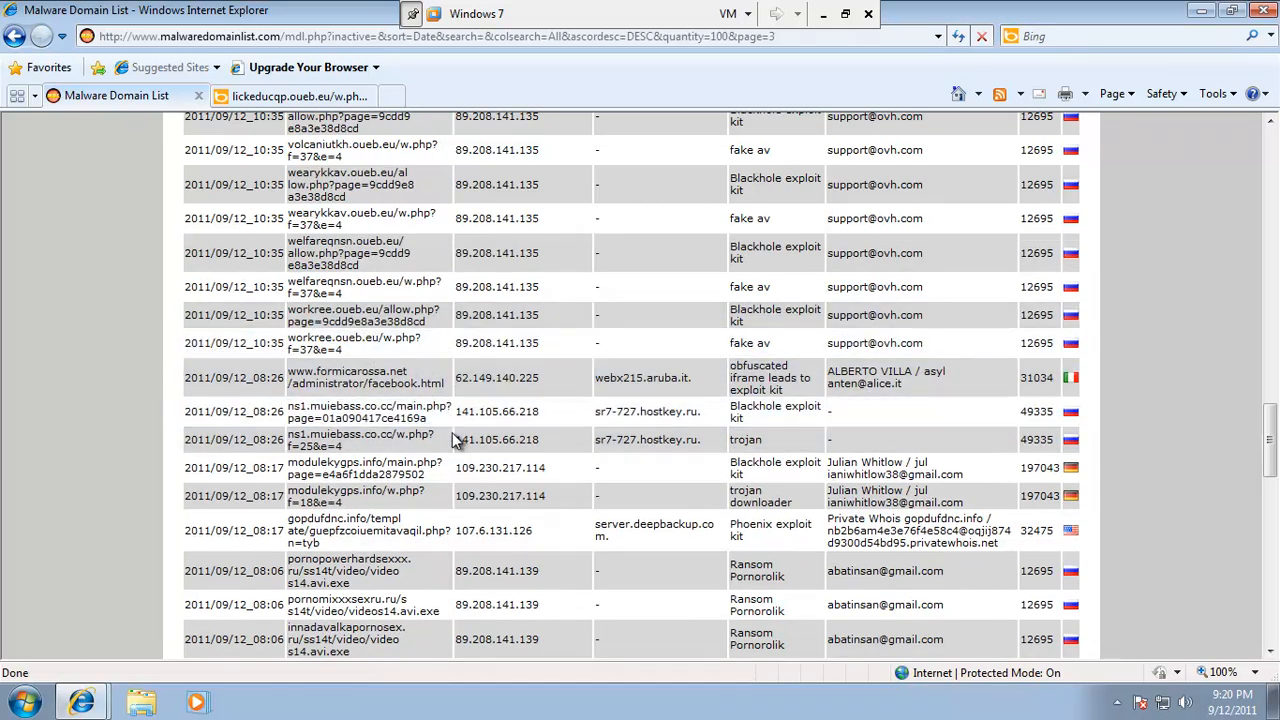
drag(288, 438, 298, 442)
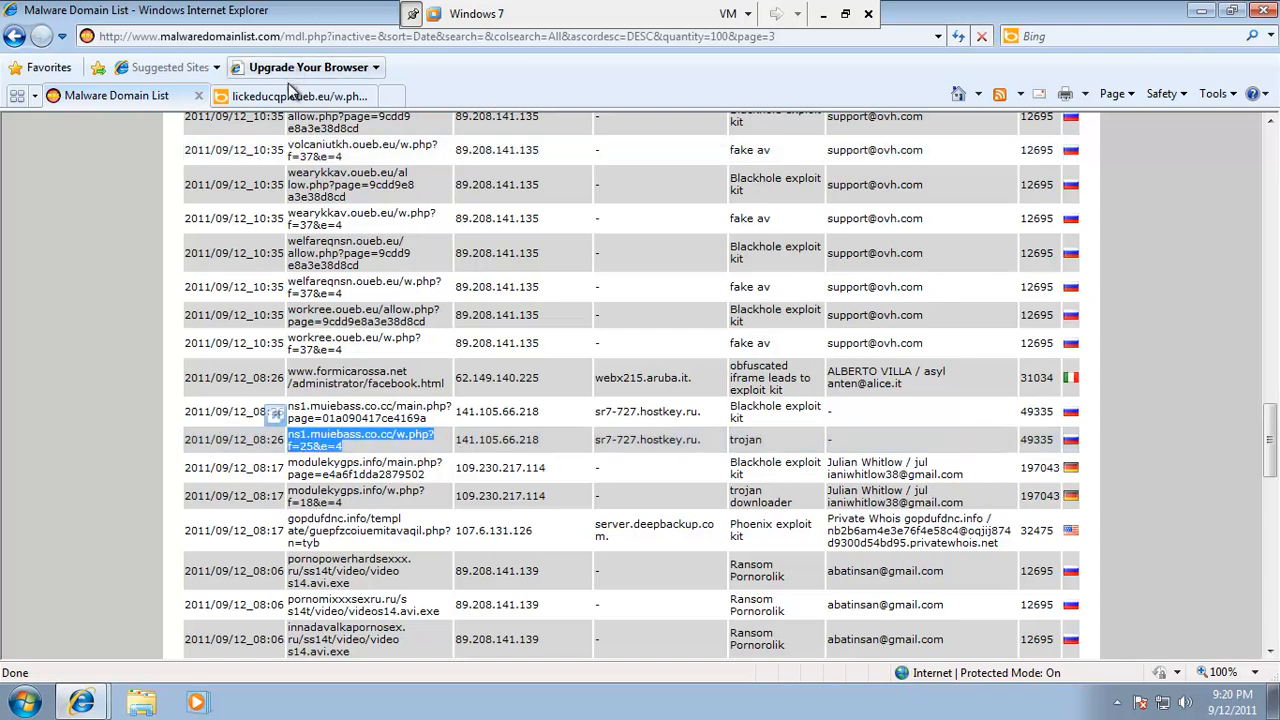
click(290, 92)
click(290, 40)
drag(288, 39, 288, 39)
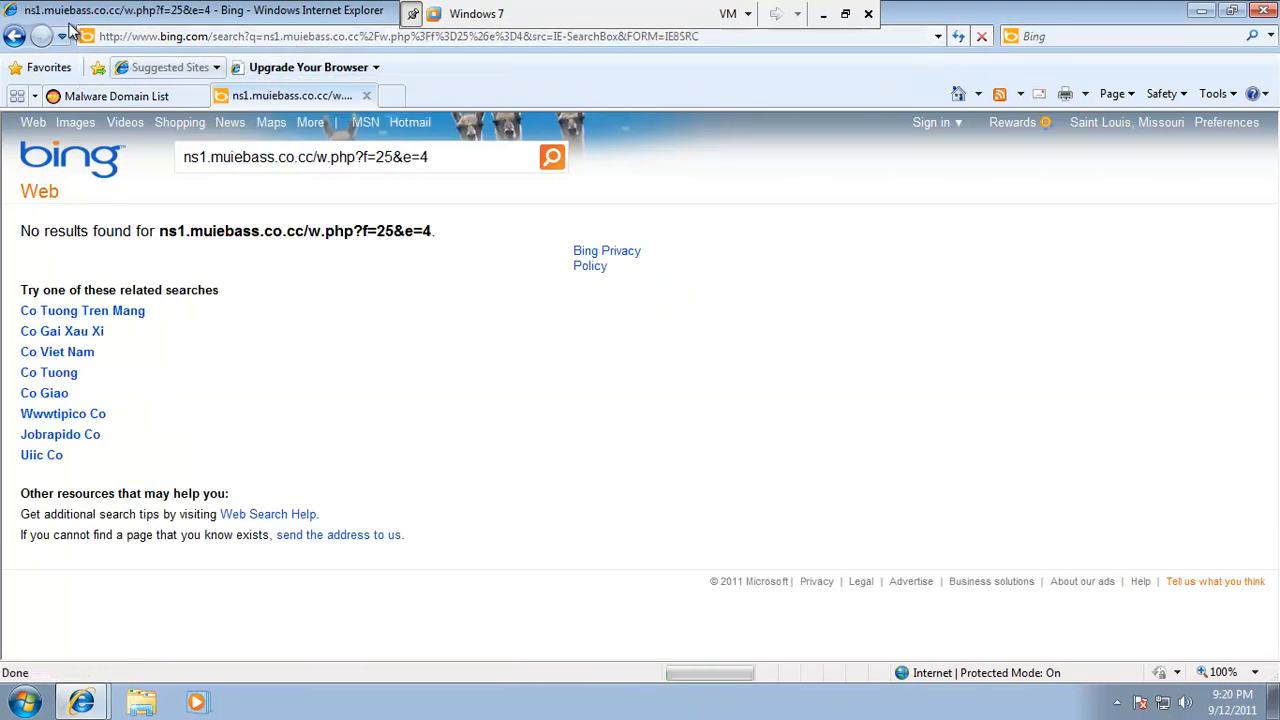
click(87, 100)
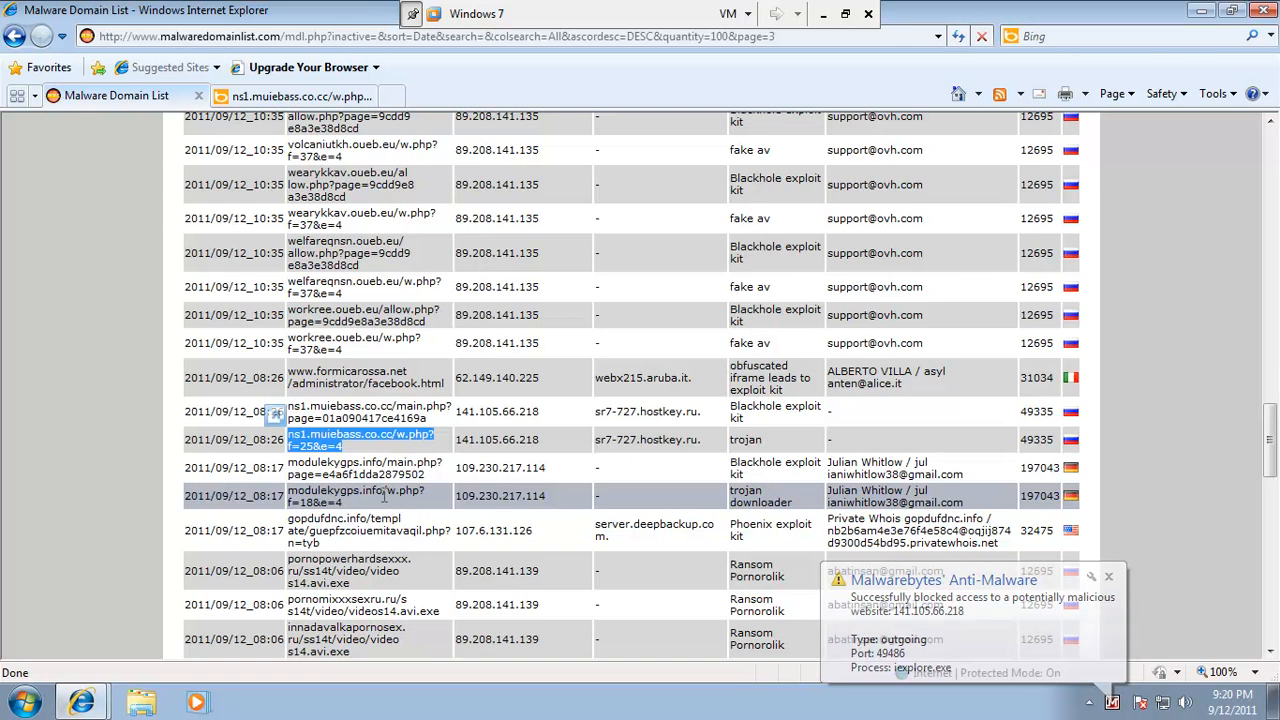
Copy the Ransom Pornorolik address pornopowerhardsexxx.ru/ss14t/video/videos14.avi.exe, load it in the test tab and return to the list
scroll(384, 496, down, 3)
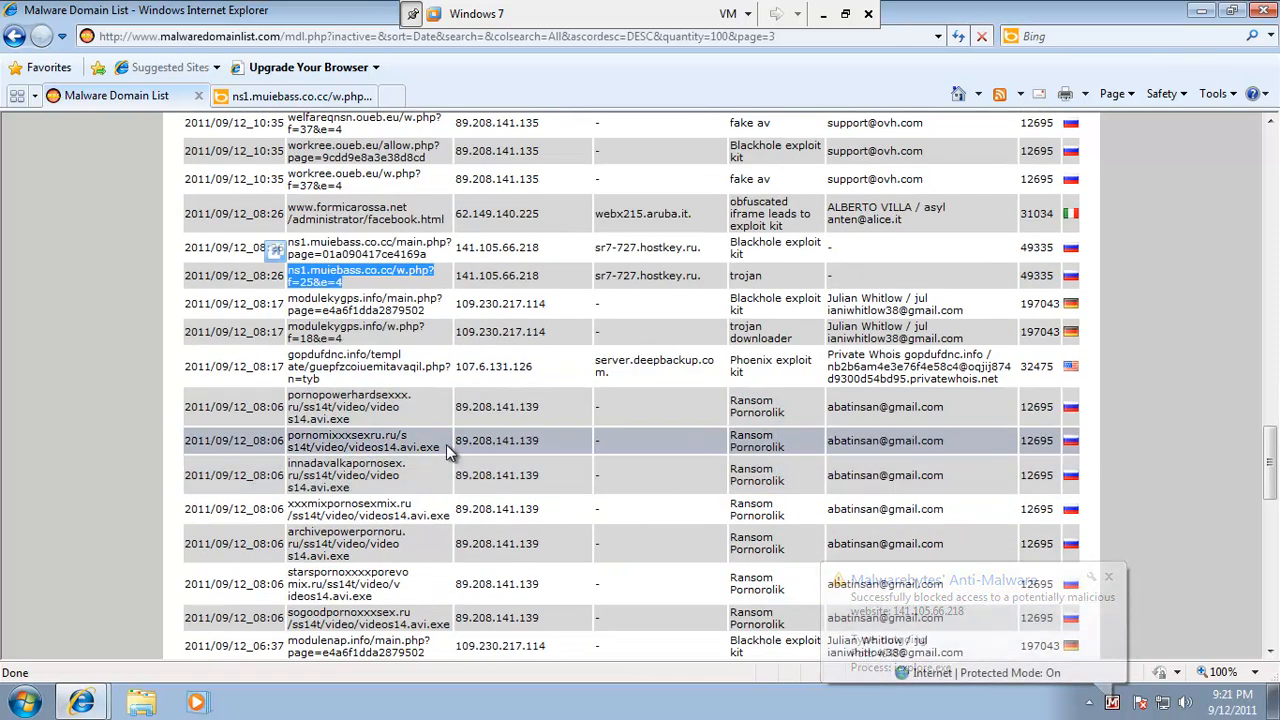
drag(375, 419, 297, 401)
key(ctrl+c)
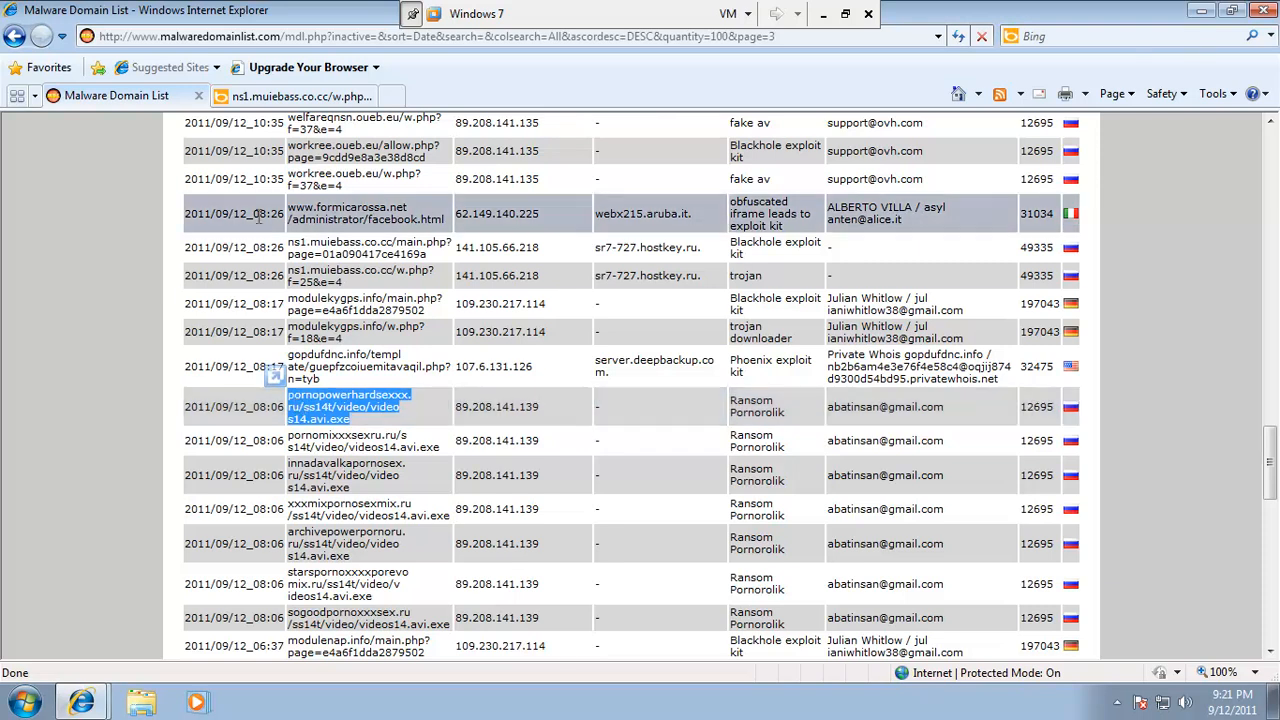
click(345, 98)
click(323, 36)
key(ctrl+v)
key(Return)
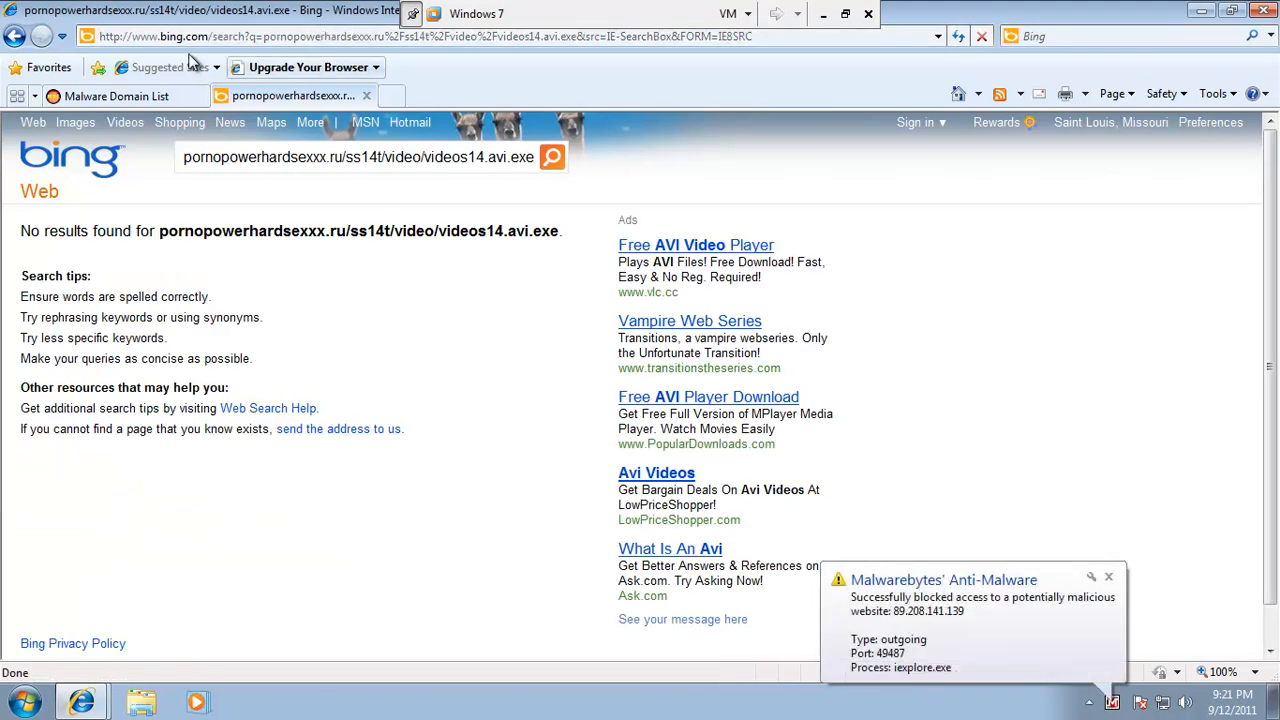
click(132, 97)
Copy the trojan downloader address pegomodule.info/w.php?f=18&e=4, load it in the test tab and return to the list
scroll(571, 462, down, 5)
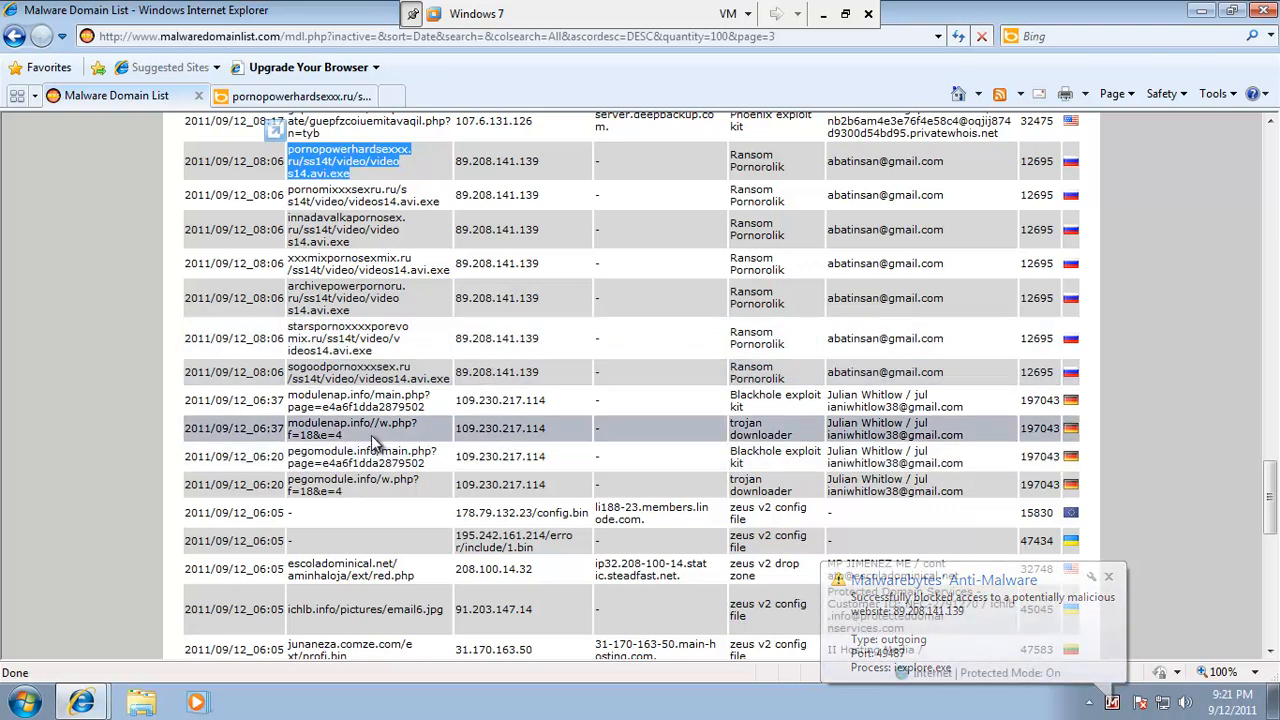
click(345, 438)
drag(340, 447, 294, 487)
key(ctrl+c)
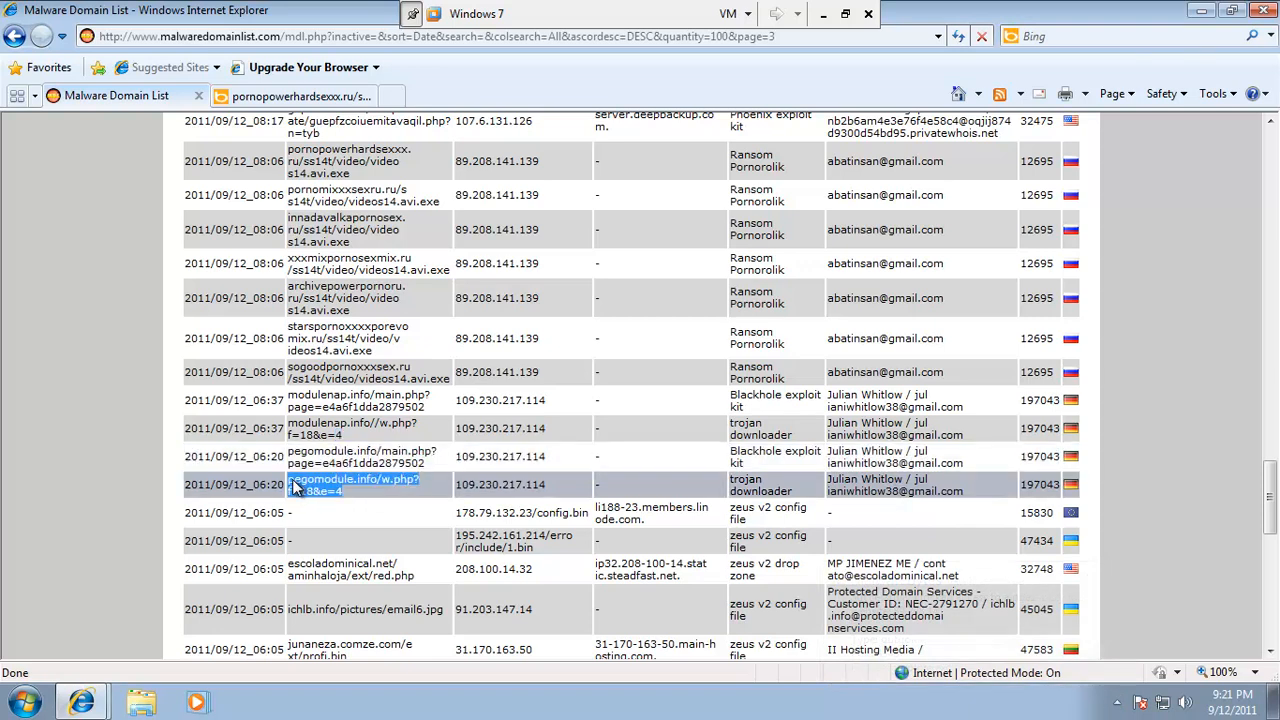
click(290, 96)
click(288, 40)
key(ctrl+v)
key(Return)
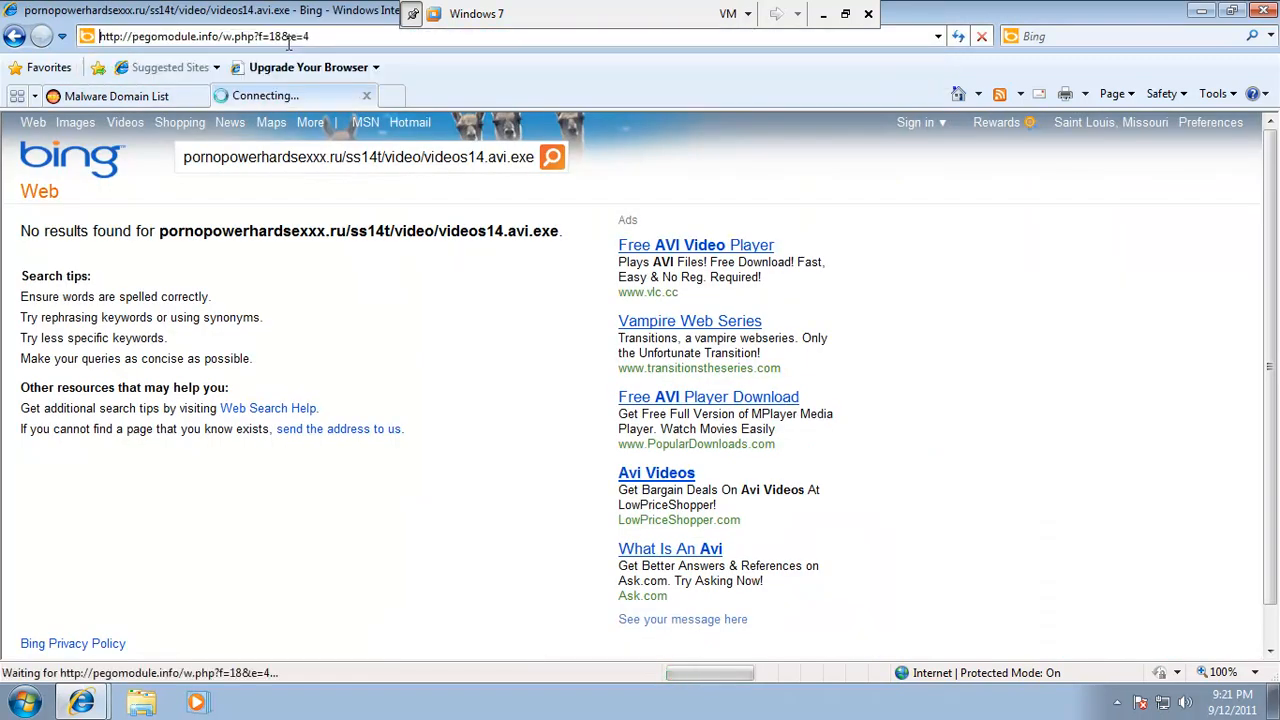
click(105, 95)
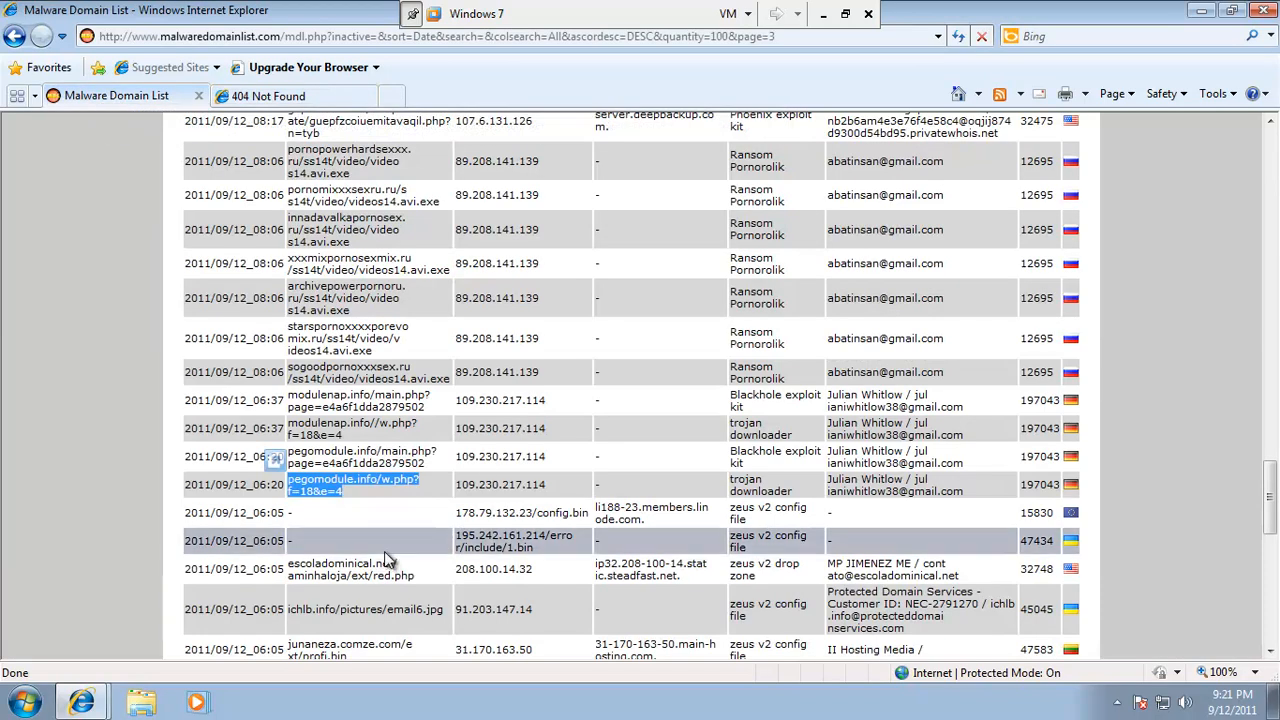
Copy the zeus v2 trojan address trolleyscommanderson.com/bot.exe, load it in the test tab and return to the list
scroll(400, 497, down, 3)
scroll(400, 497, down, 6)
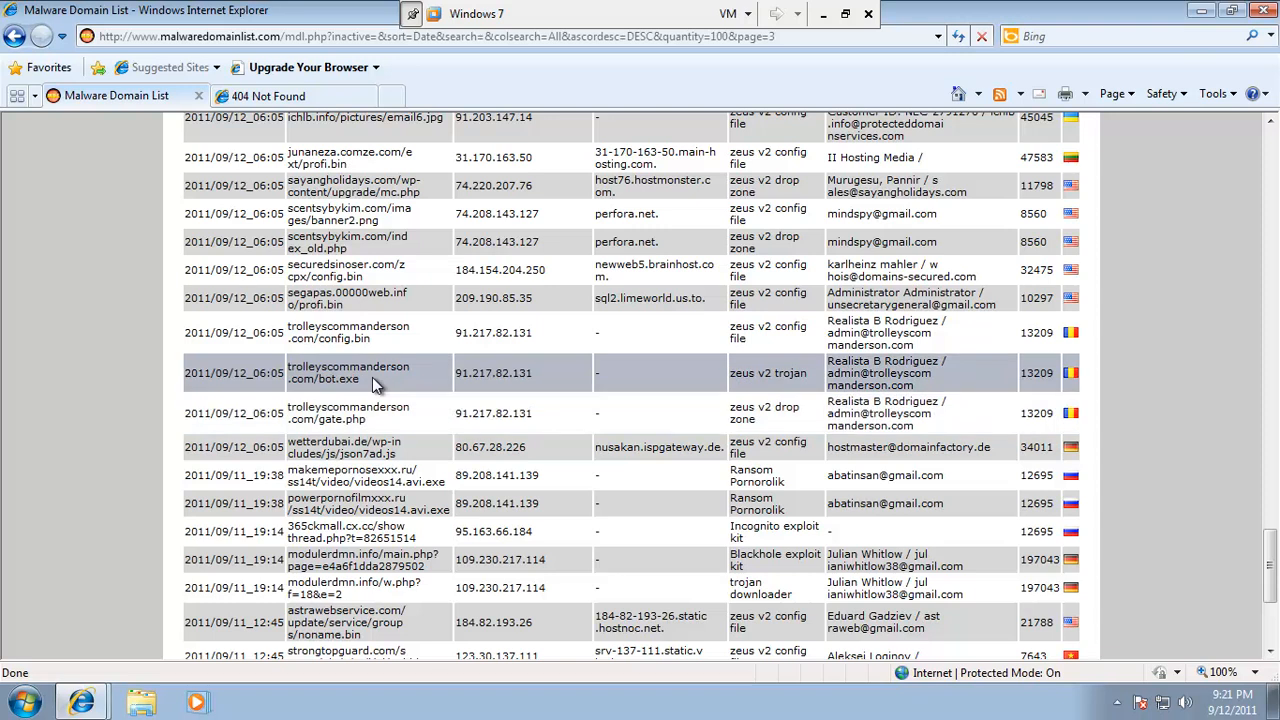
double_click(325, 375)
key(ctrl+c)
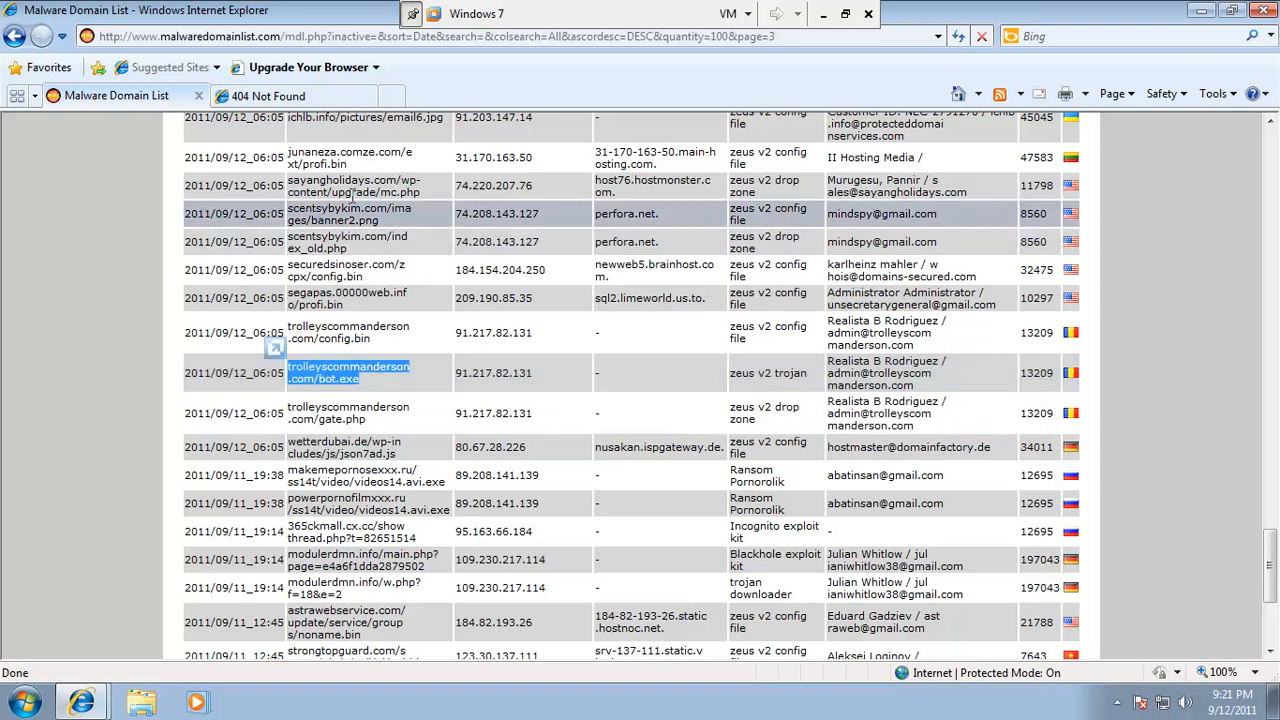
click(304, 91)
click(297, 38)
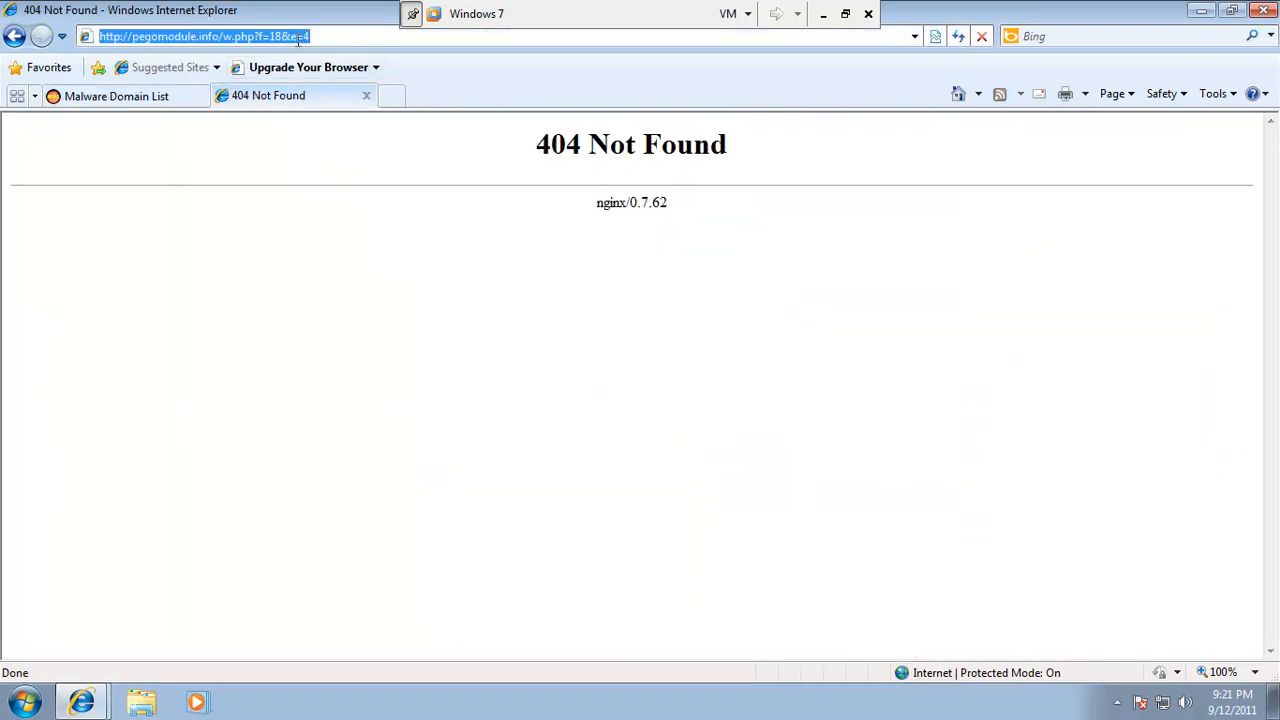
key(ctrl+v)
key(Return)
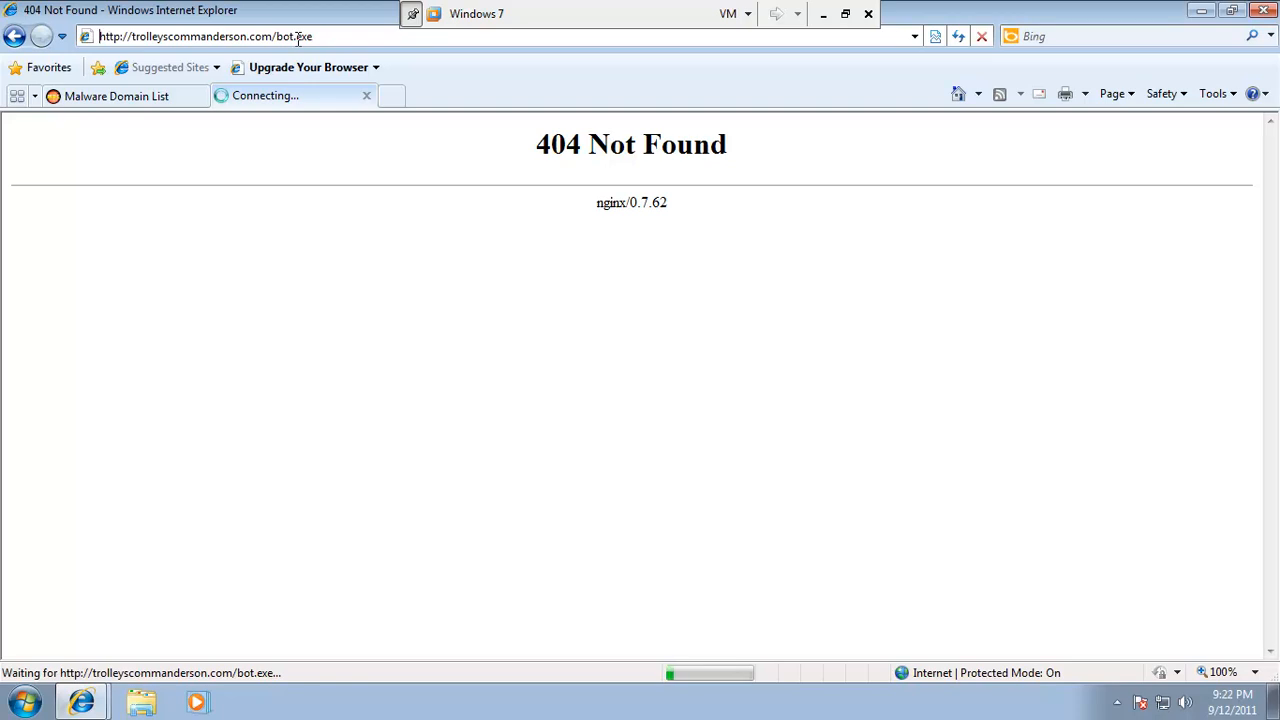
click(139, 91)
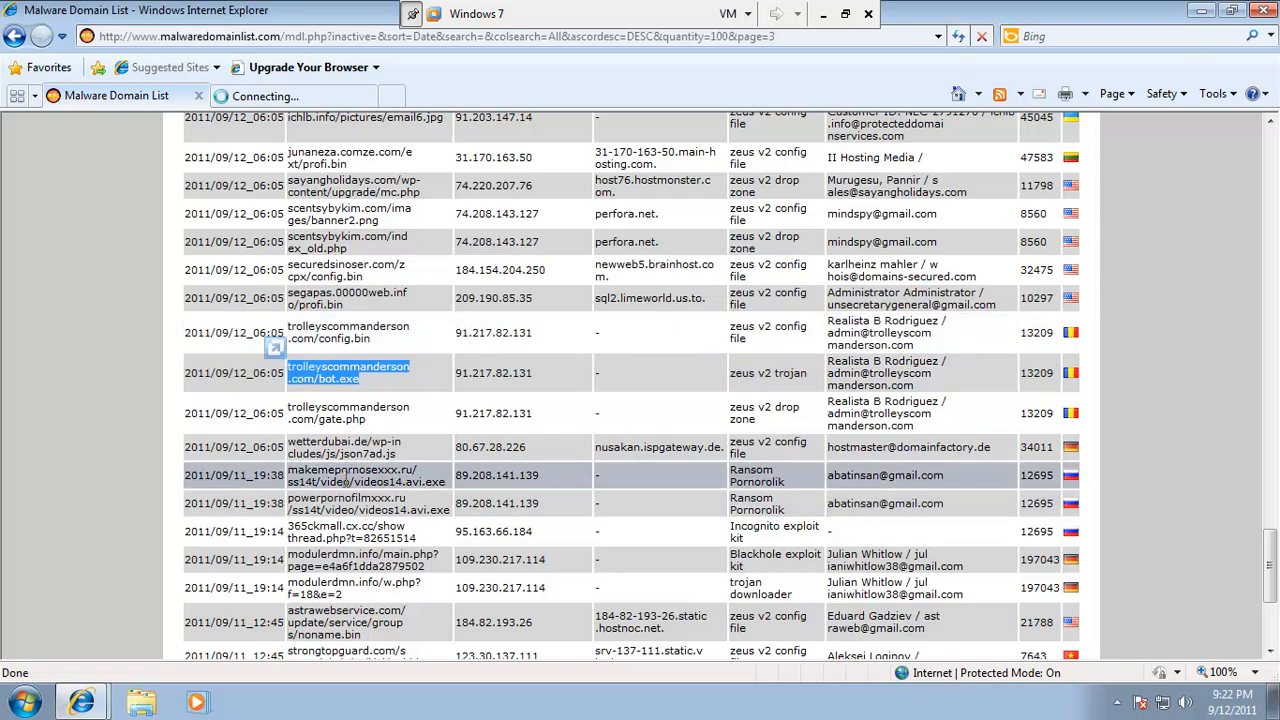
Load the Ransom Pornorolik address makemepornosexxx.ru/ss14t/video/videos14.avi.exe in the test tab and return to the list
drag(446, 484, 320, 461)
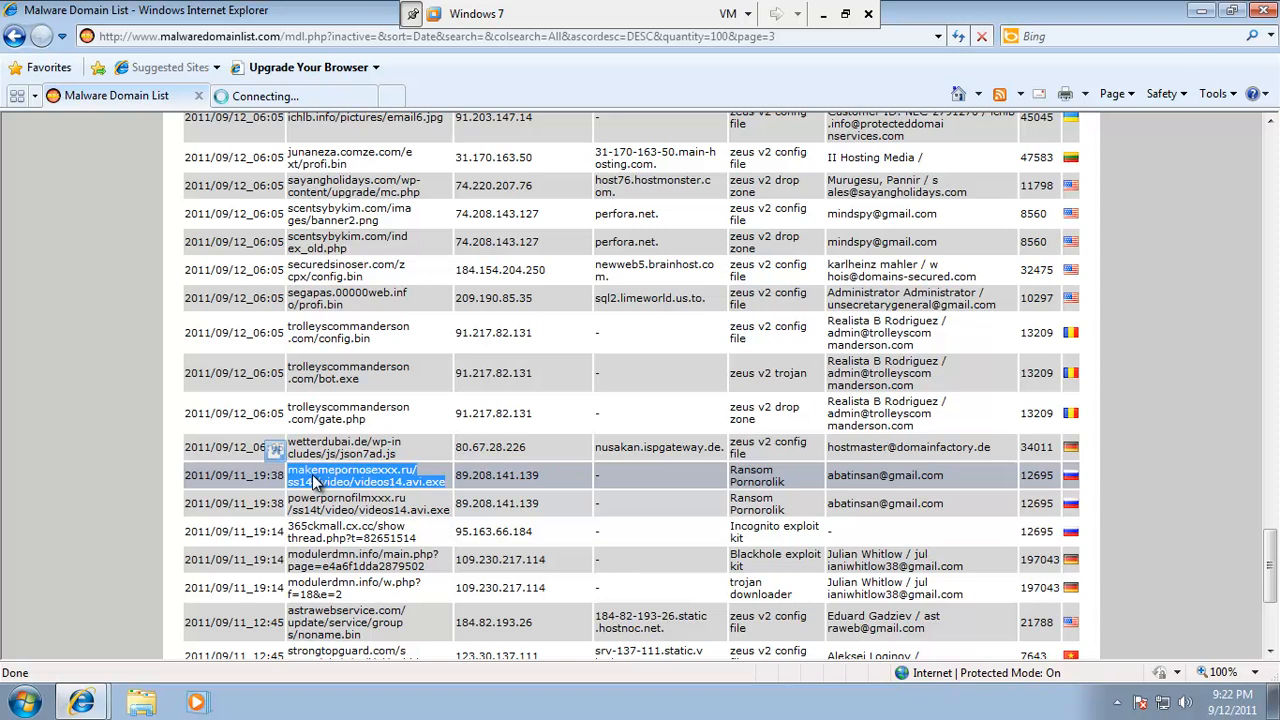
click(255, 91)
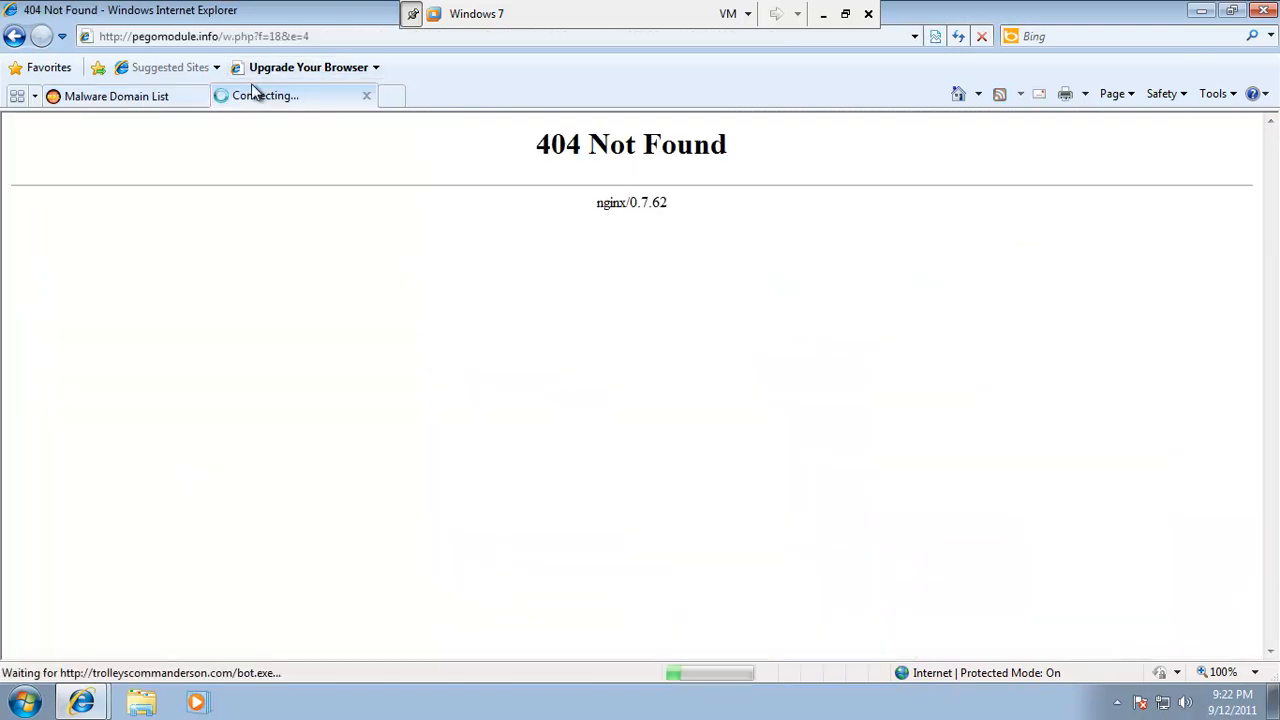
click(257, 43)
text(makemepornosexxx.ru/ss14t/video/videos14.avi.exe)
key(Return)
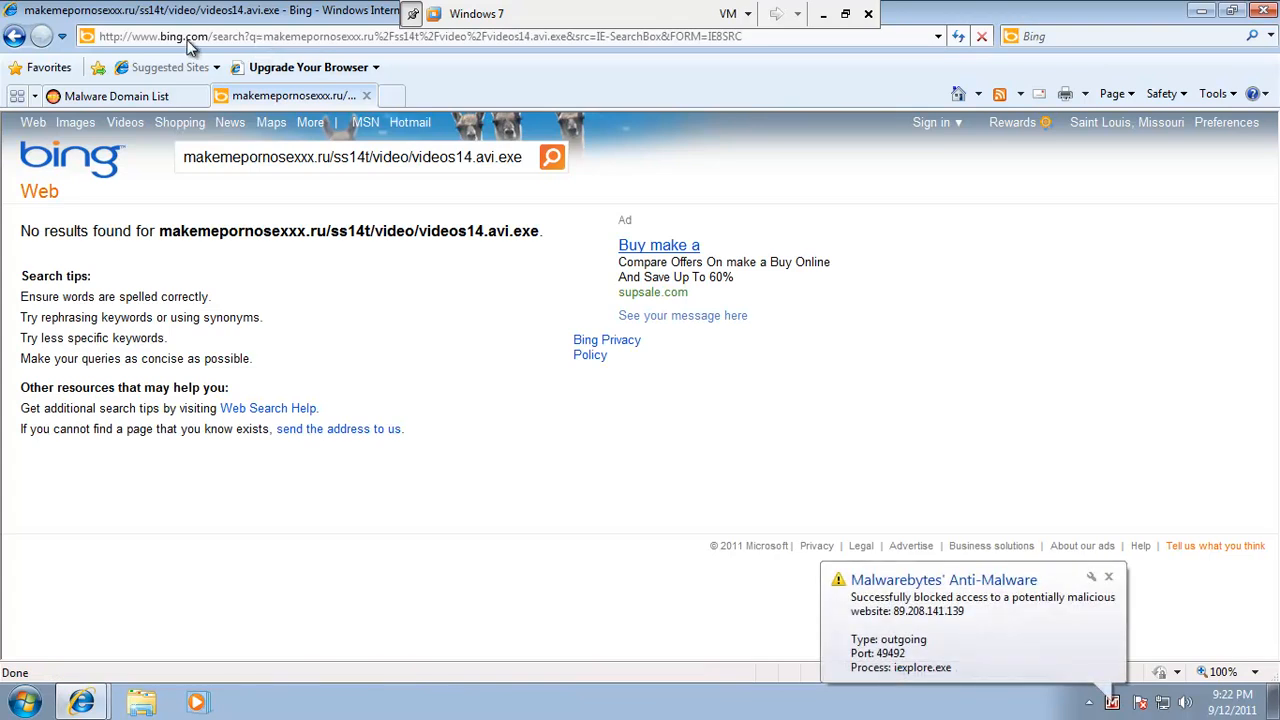
click(165, 93)
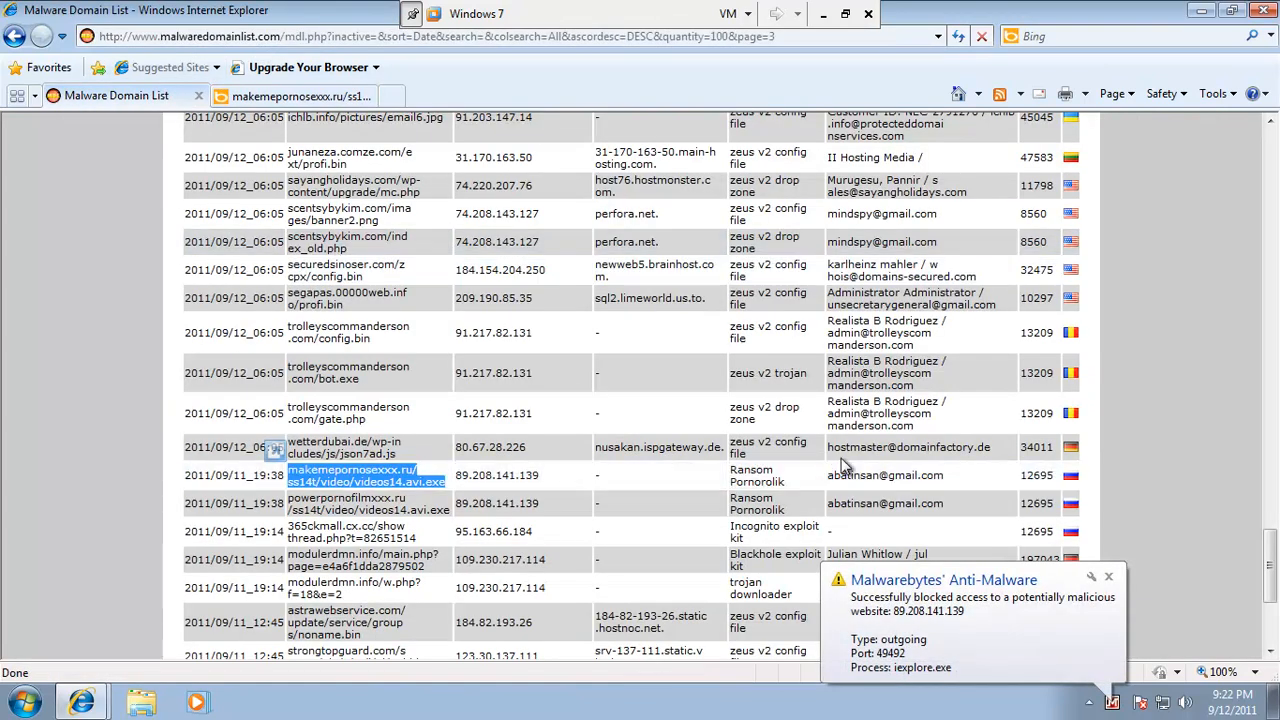
Load the Incognito exploit kit address 365ckmall.cx.cc/showthread.php?t=82651514 in the test tab and return to the list
click(424, 540)
drag(424, 540, 247, 35)
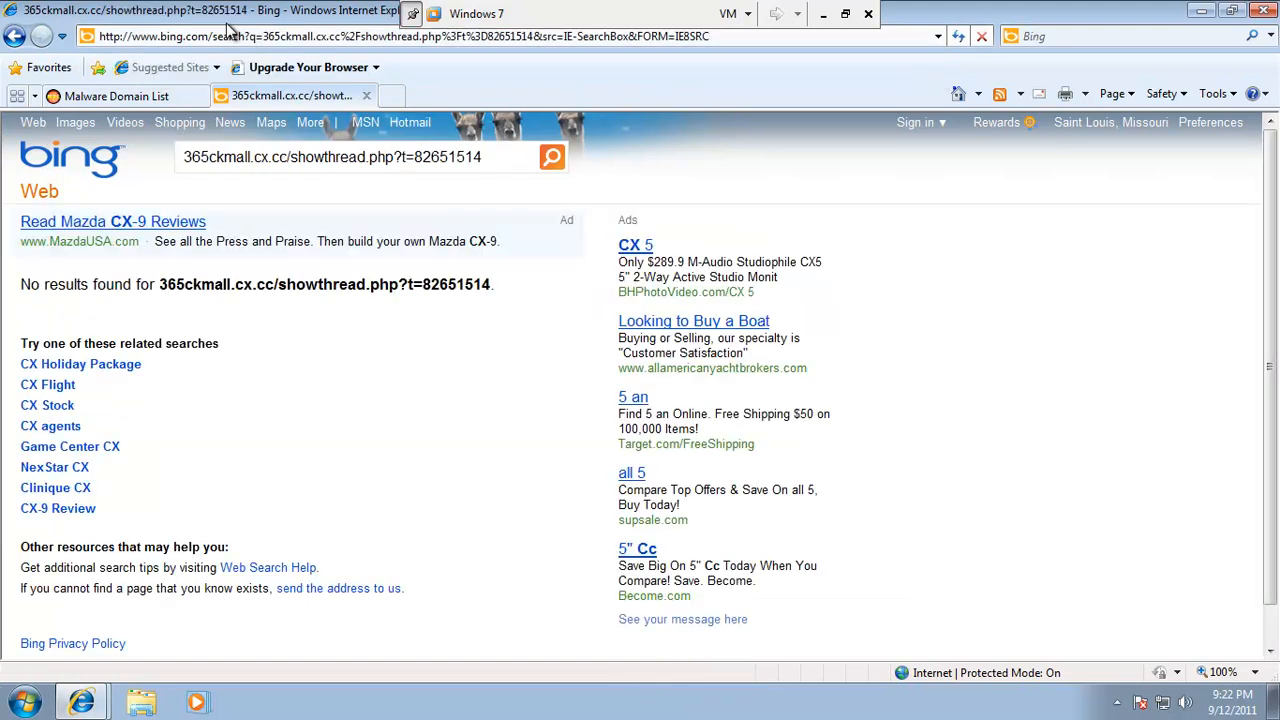
click(156, 96)
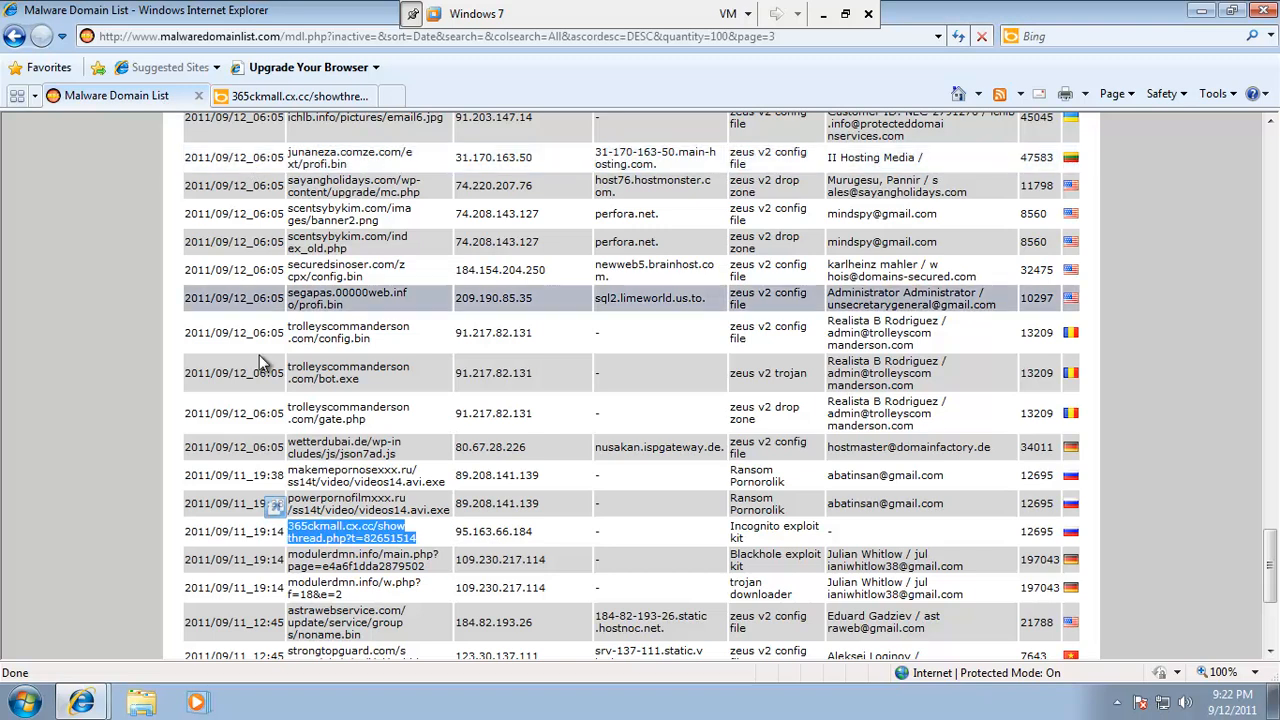
Copy the Incognito exploit kit address 365ckmall.cx.cc/showthread.php?t=82651514 again, reload it in the test tab and return to the list
right_click(360, 540)
click(400, 306)
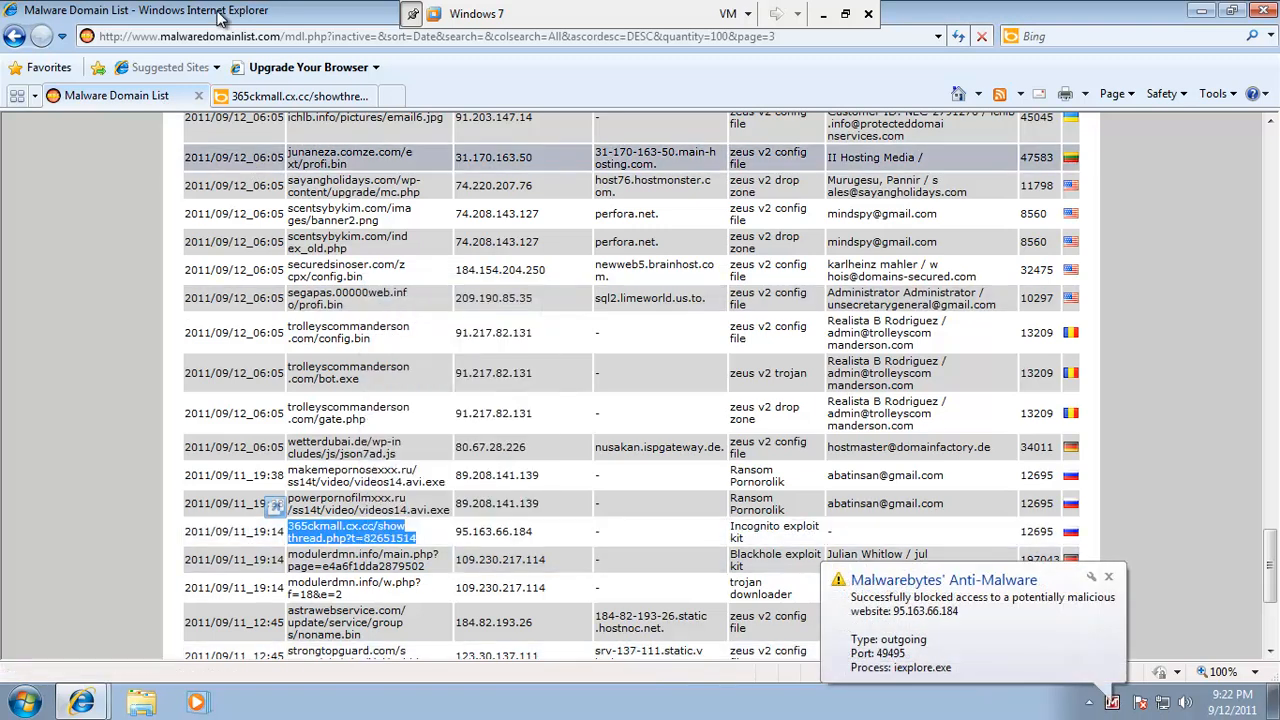
click(252, 95)
click(258, 36)
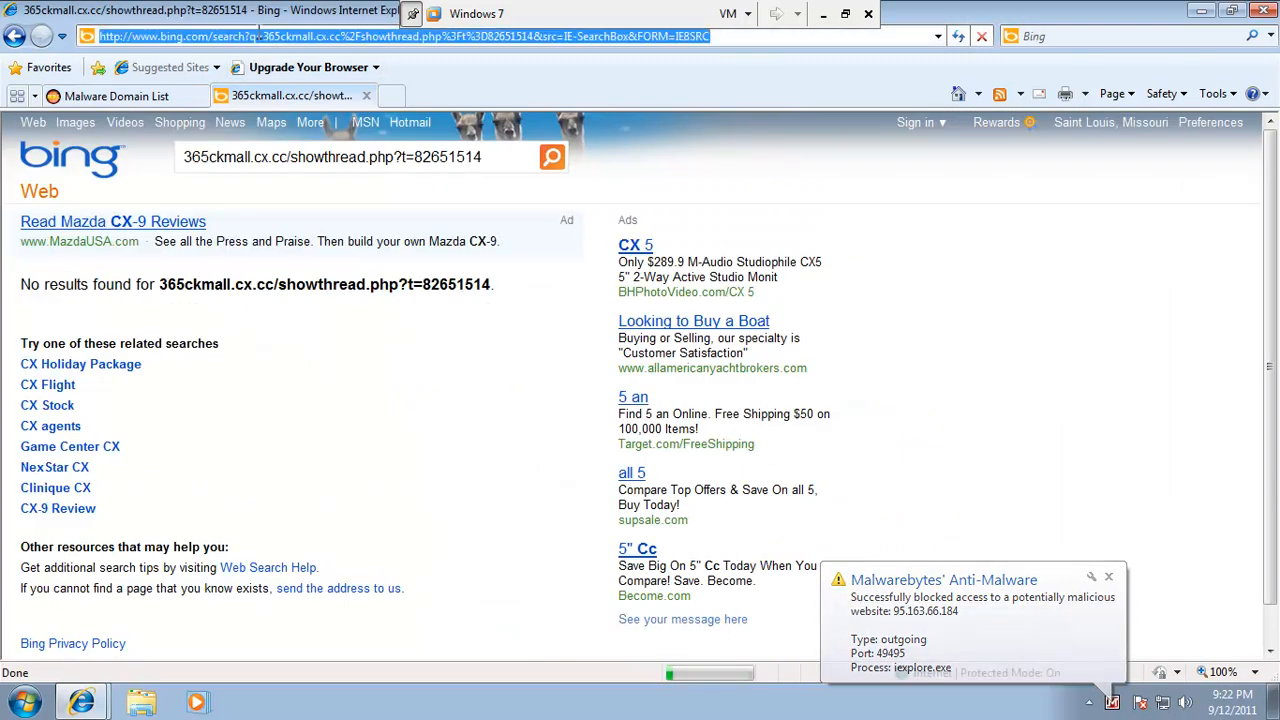
key(ctrl+v)
key(Return)
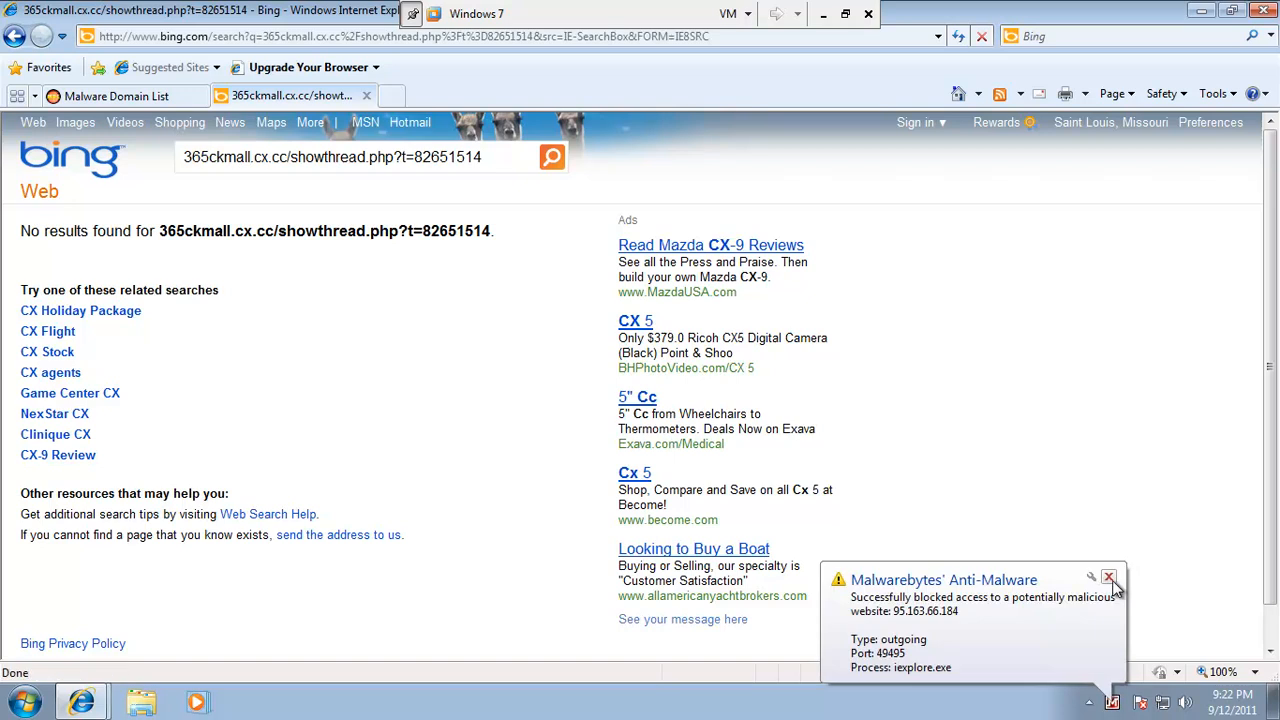
click(110, 96)
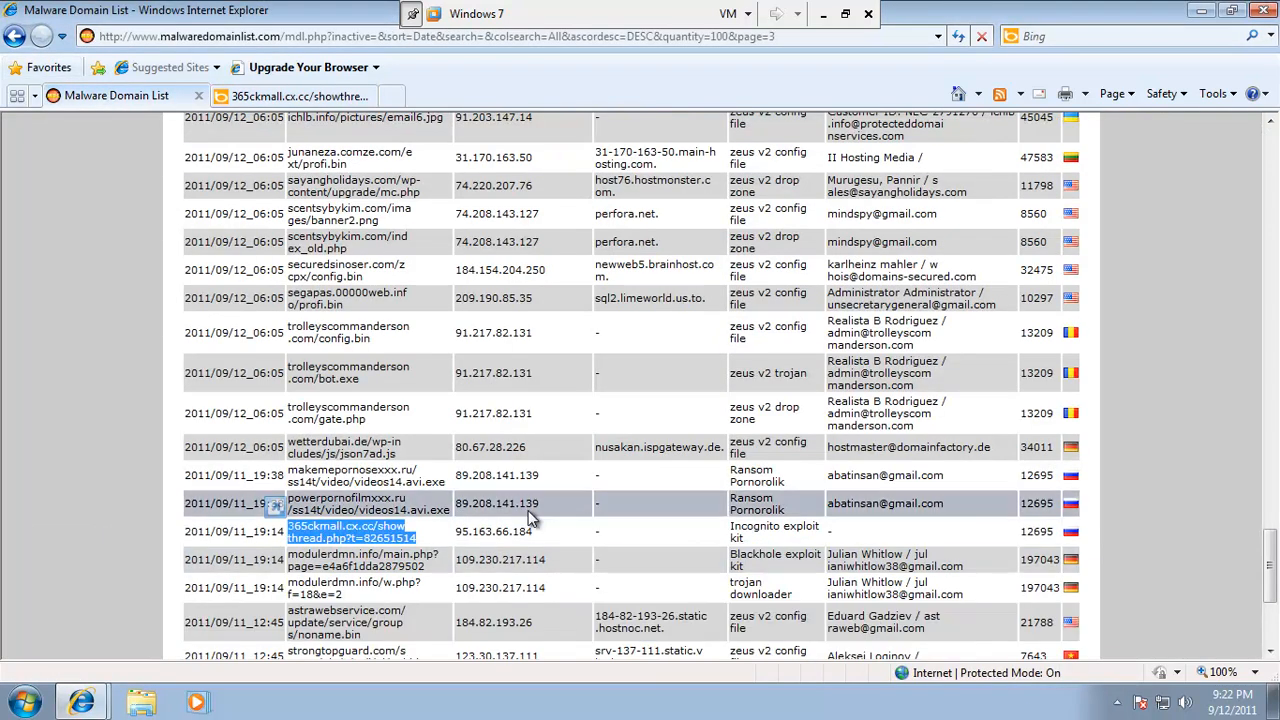
Load the trojan address 94.63.149.223/jt.php?i=15 in the test tab and return to the list
scroll(530, 512, down, 3)
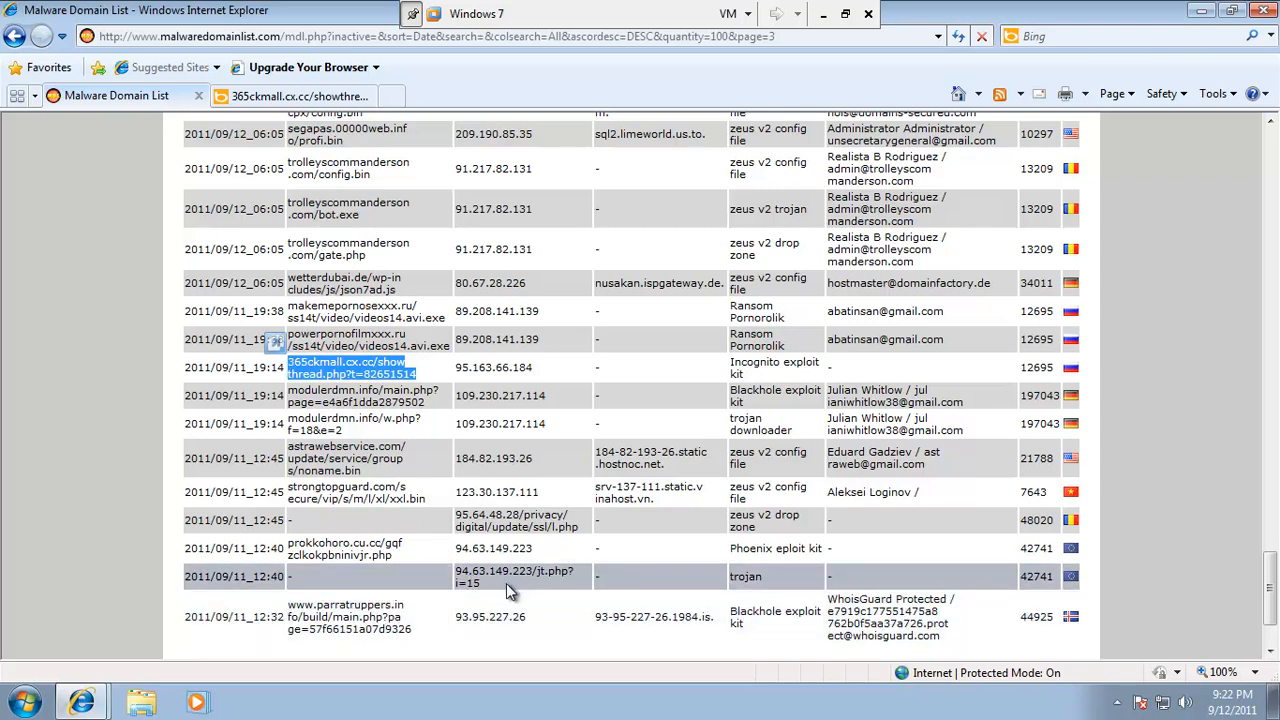
drag(504, 577, 443, 573)
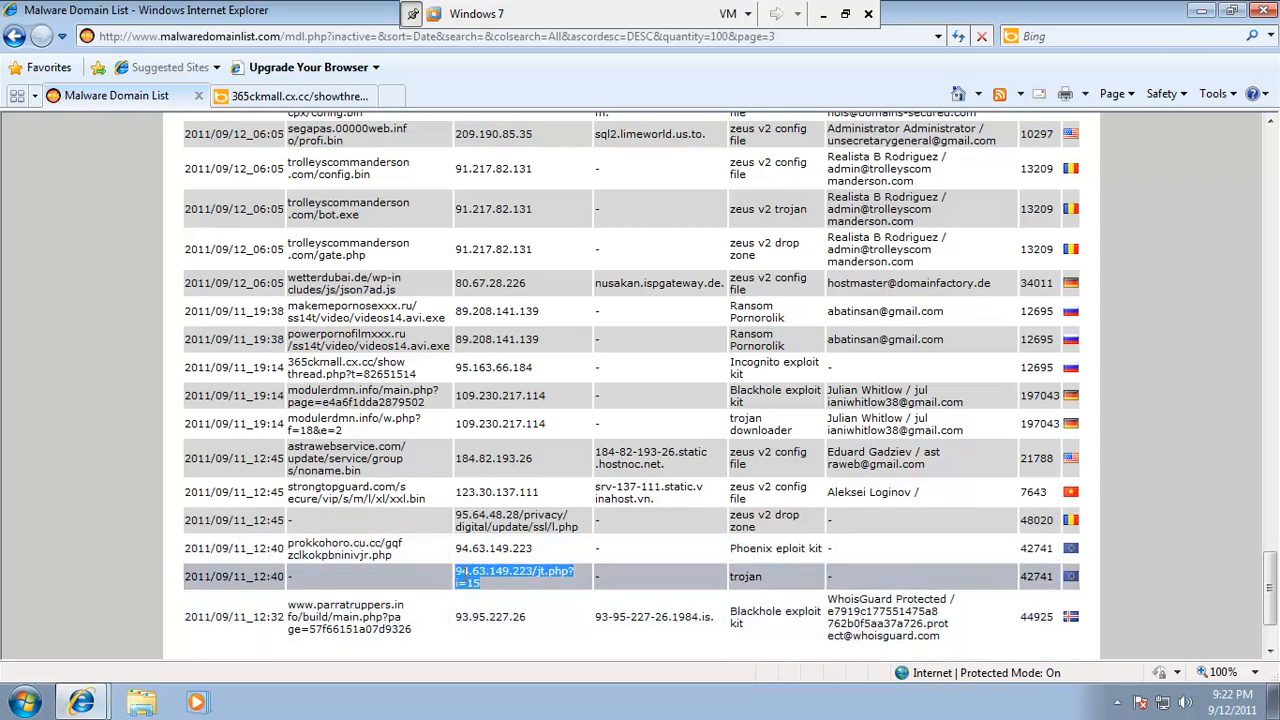
click(262, 96)
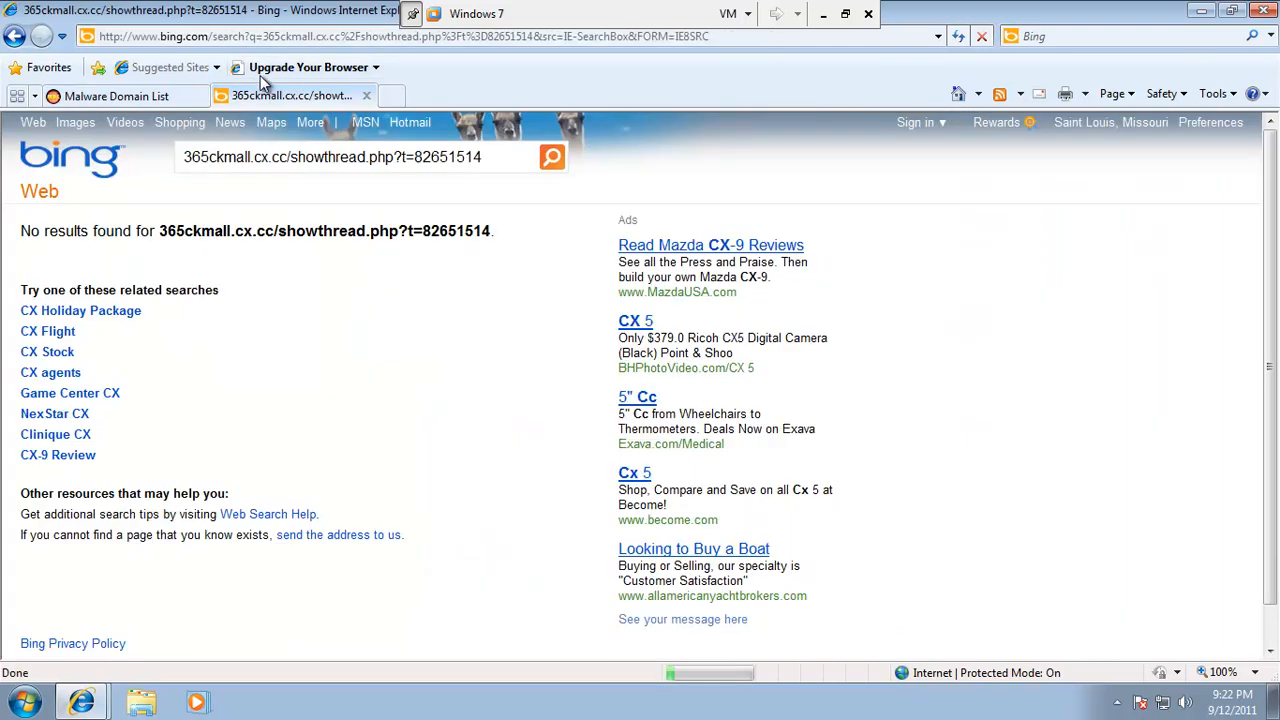
click(254, 43)
key(ctrl+v)
key(Return)
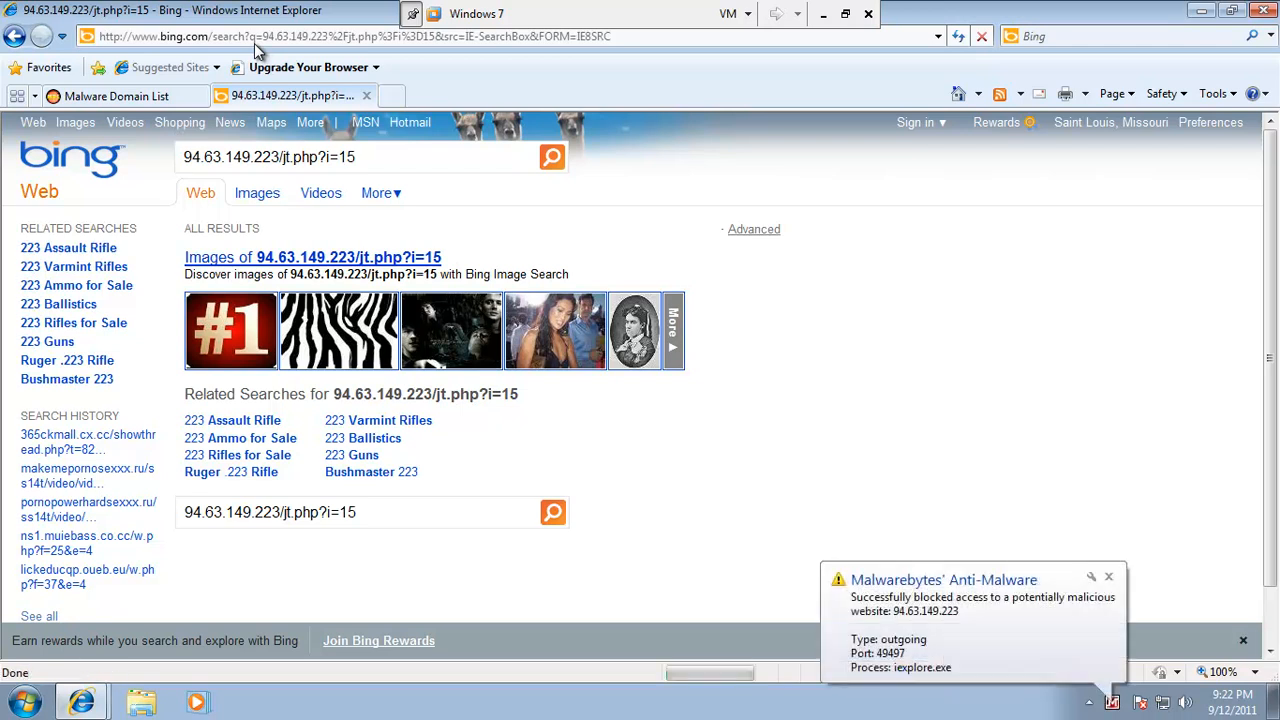
click(14, 36)
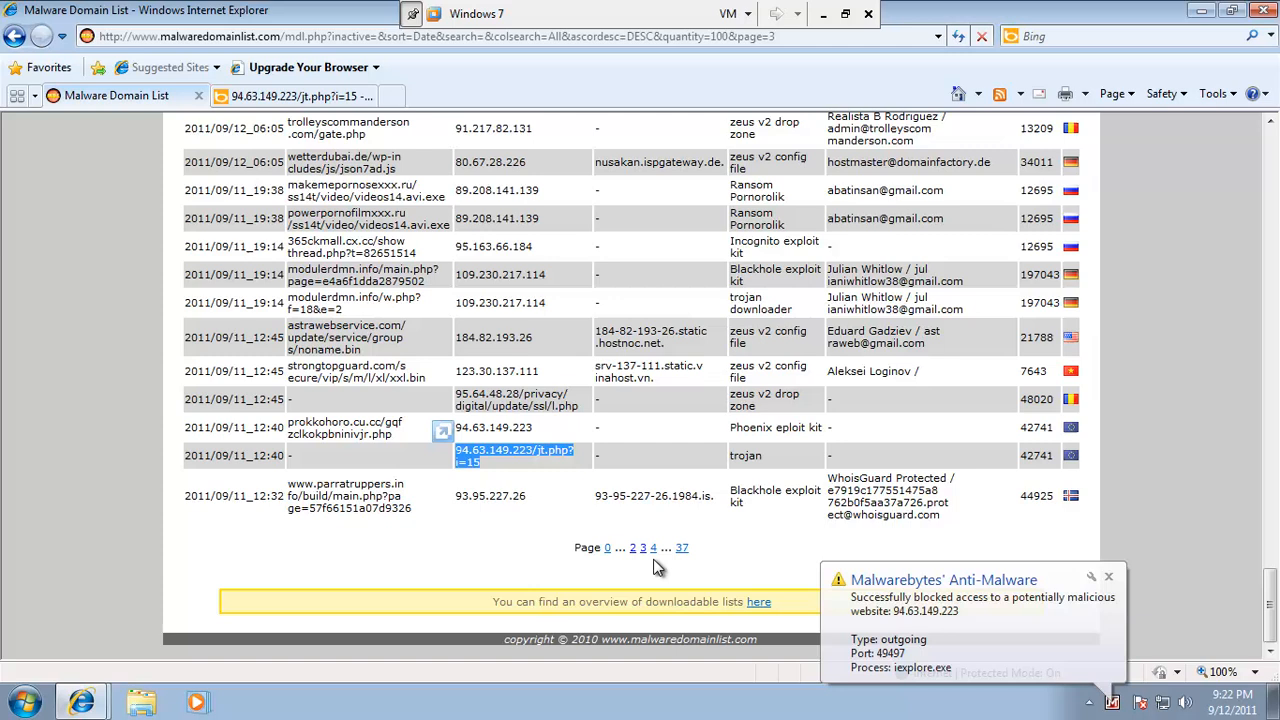
Open page 4 of the malware list and load its trojan SpyEye address hewstfdcfvjghlhgotu.cz.cc/w.php?f=18&e=4 in the test tab
click(653, 559)
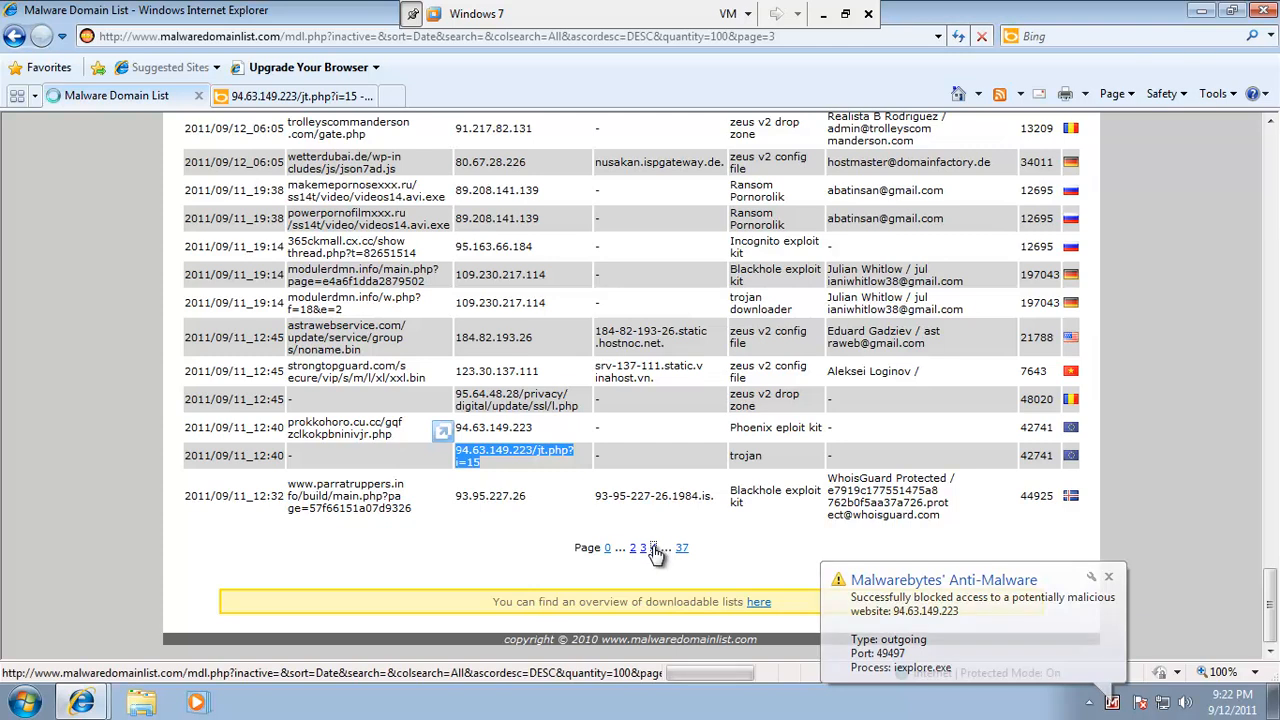
scroll(347, 210, down, 3)
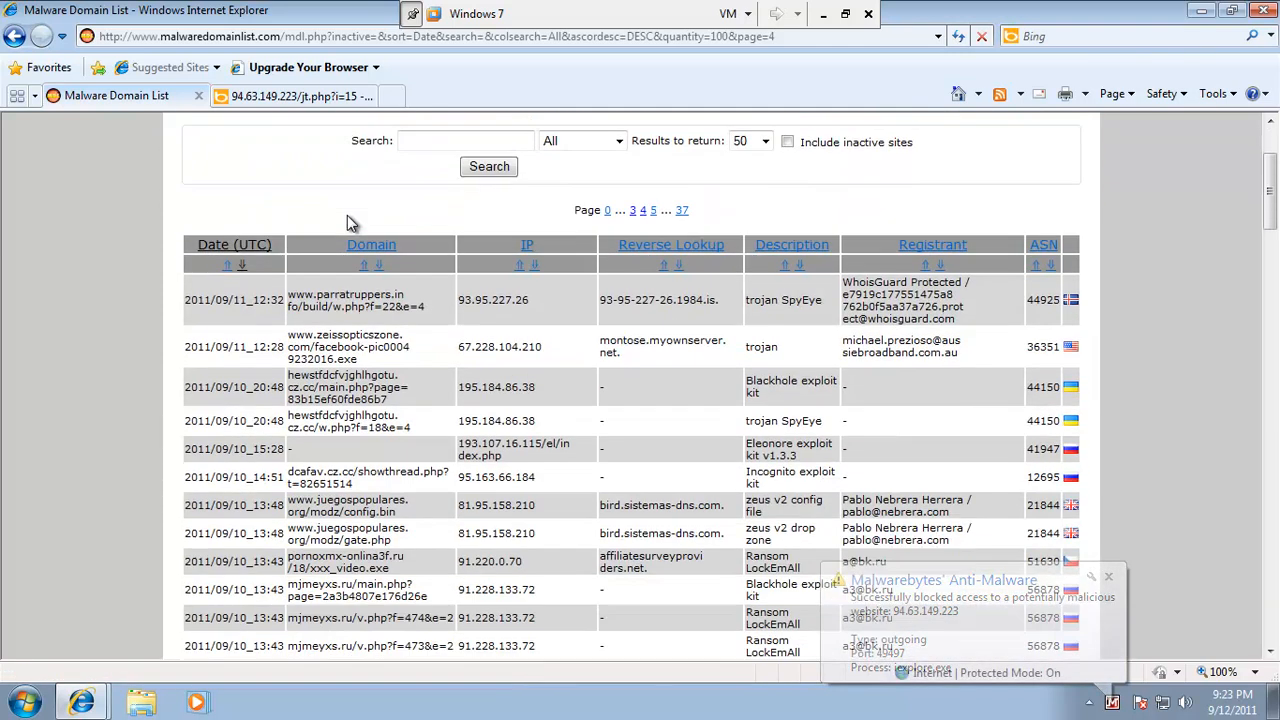
drag(420, 434, 318, 430)
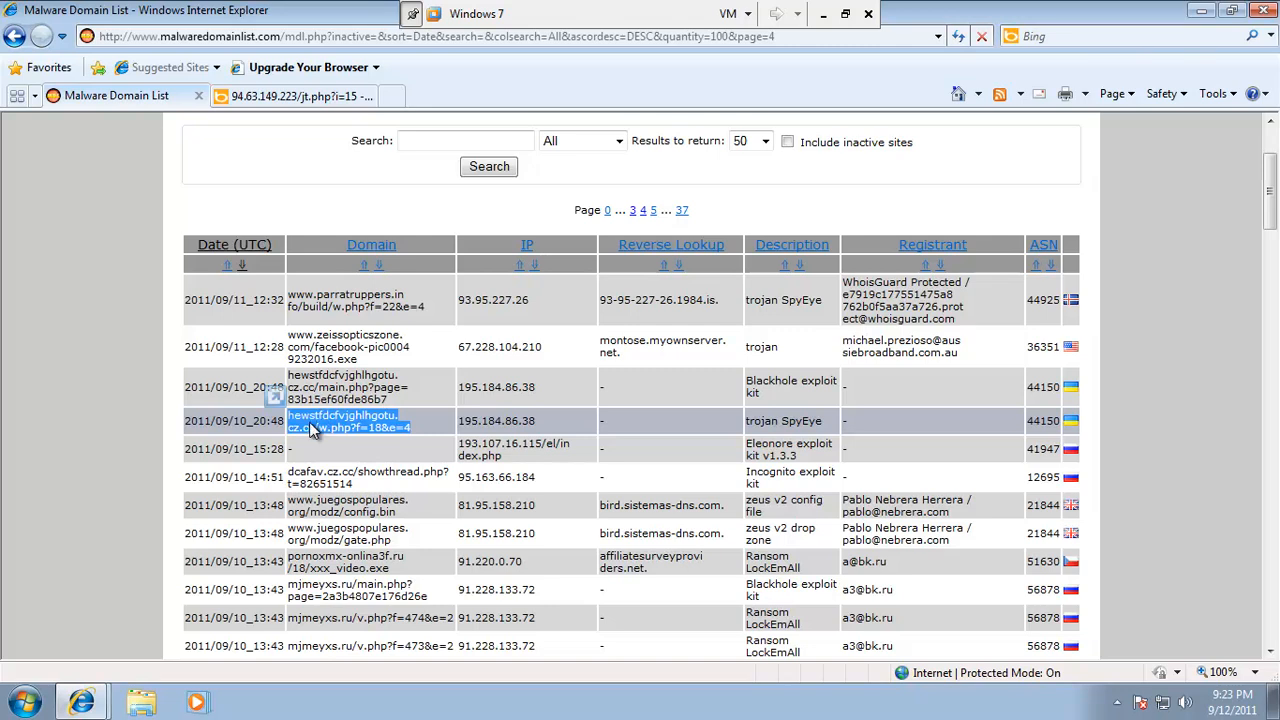
click(251, 120)
click(262, 95)
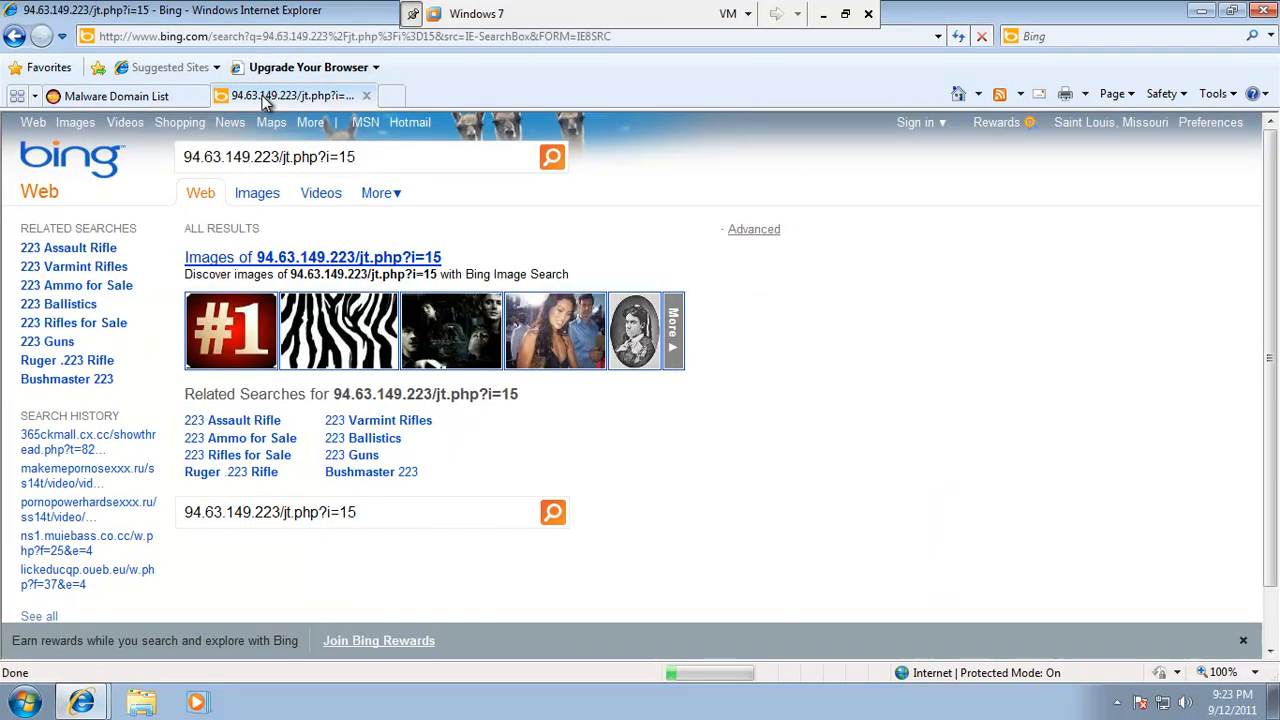
click(282, 36)
key(ctrl+v)
key(Return)
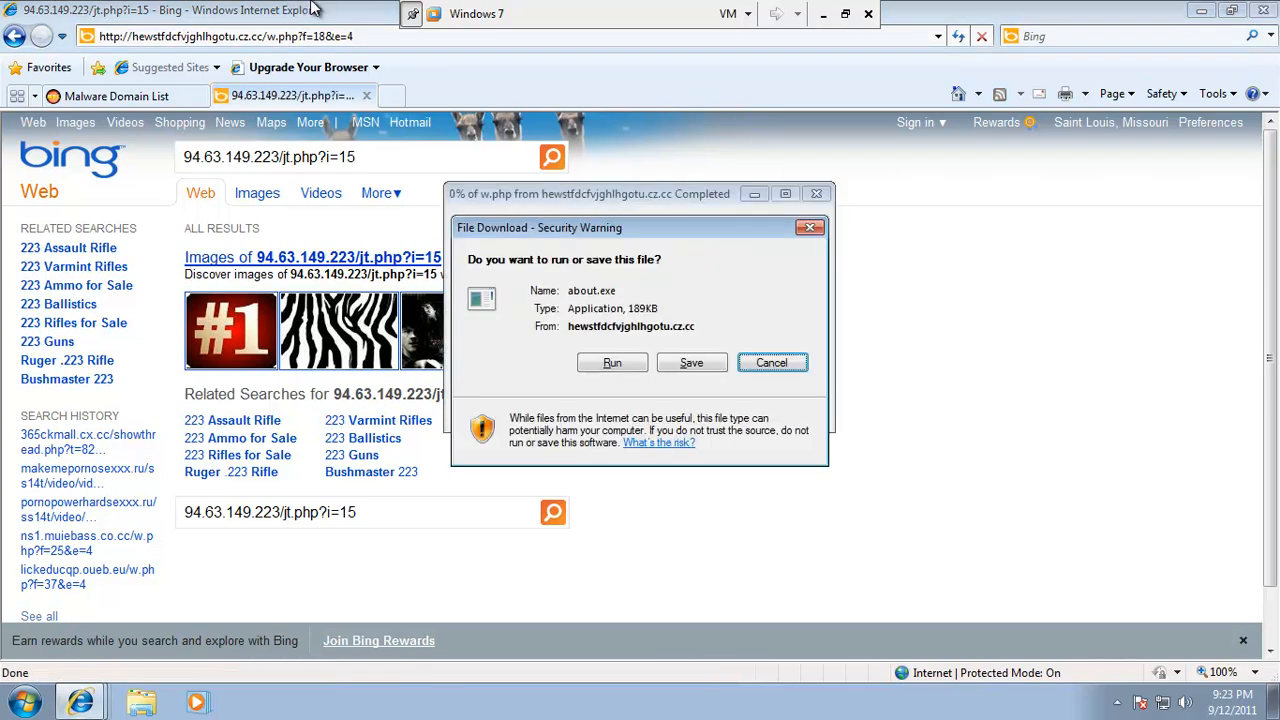
Run the about.exe download, disregarding the unsafe-file warning, and have Malwarebytes quarantine the detected Trojan.Agent file
click(612, 364)
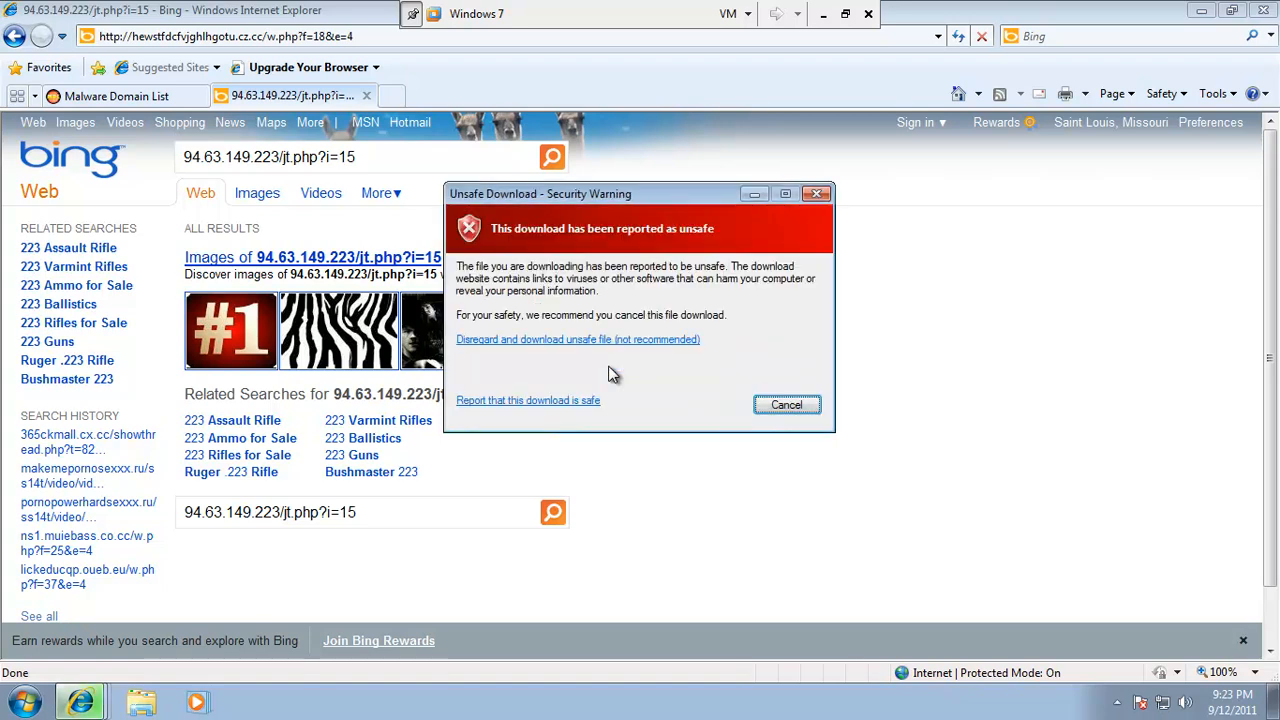
click(568, 403)
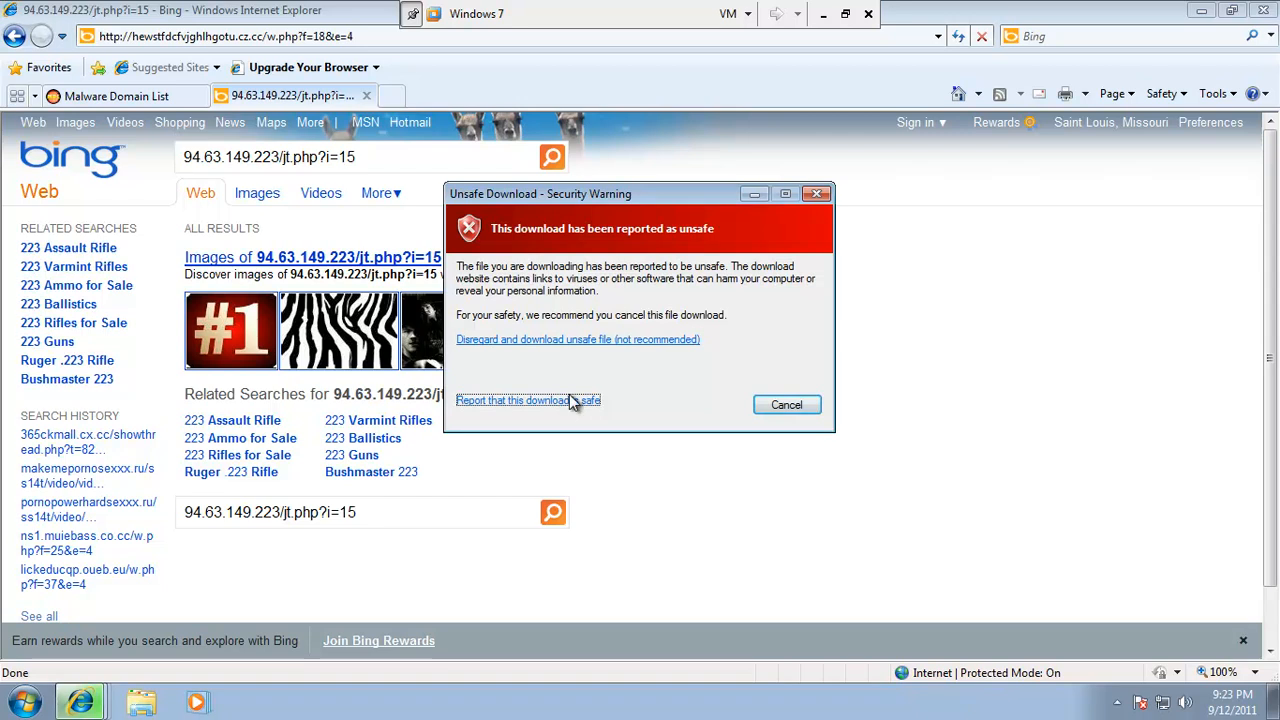
click(583, 341)
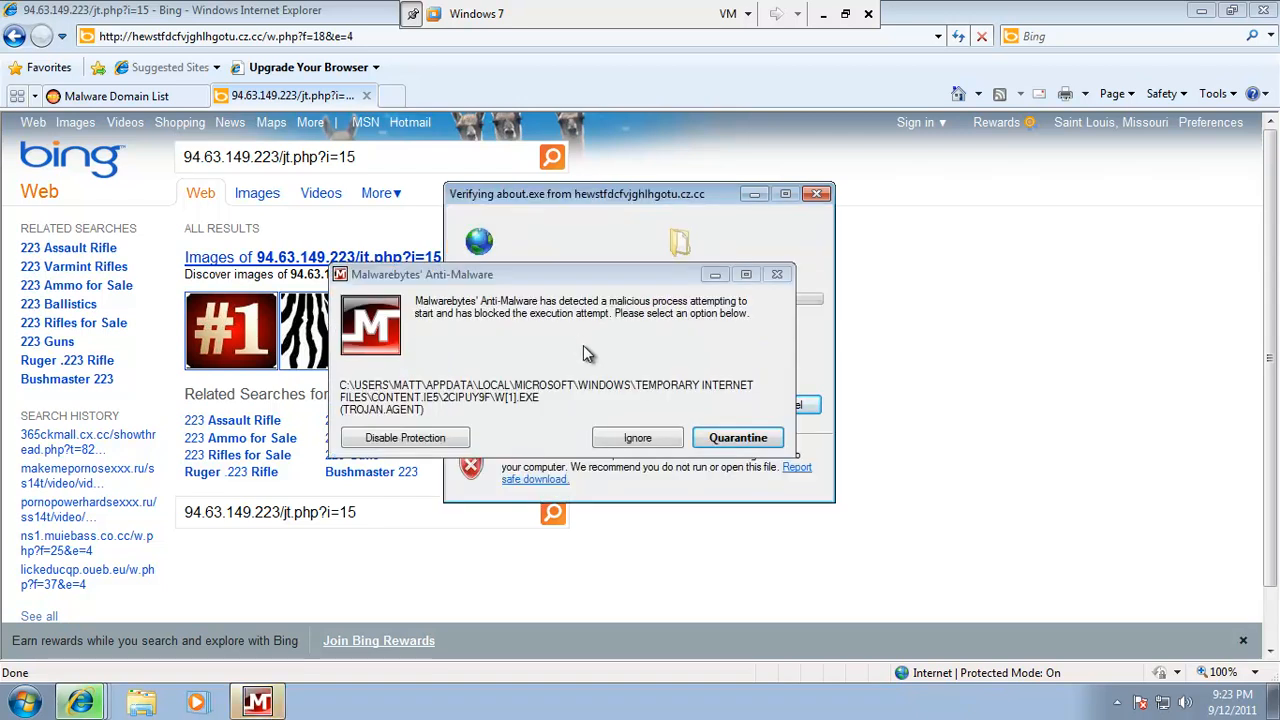
click(702, 439)
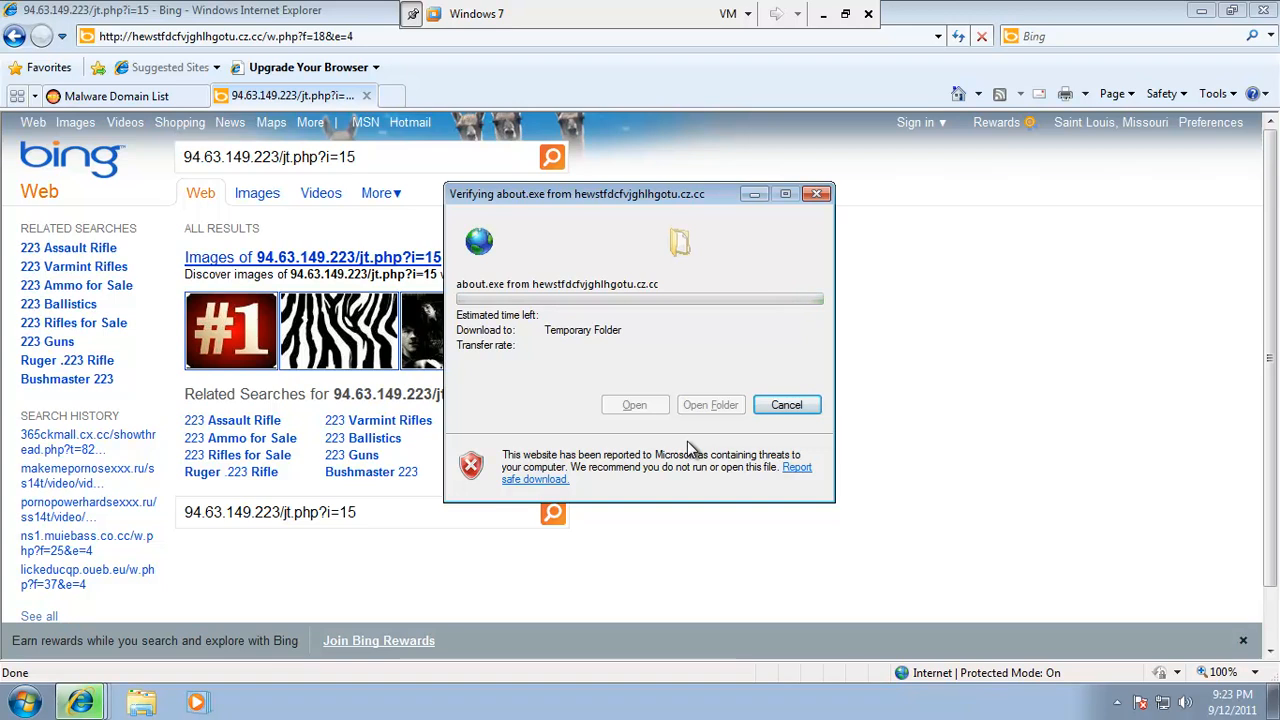
Open Task Manager beside the download window and acknowledge the security warning about w.exe
right_click(645, 711)
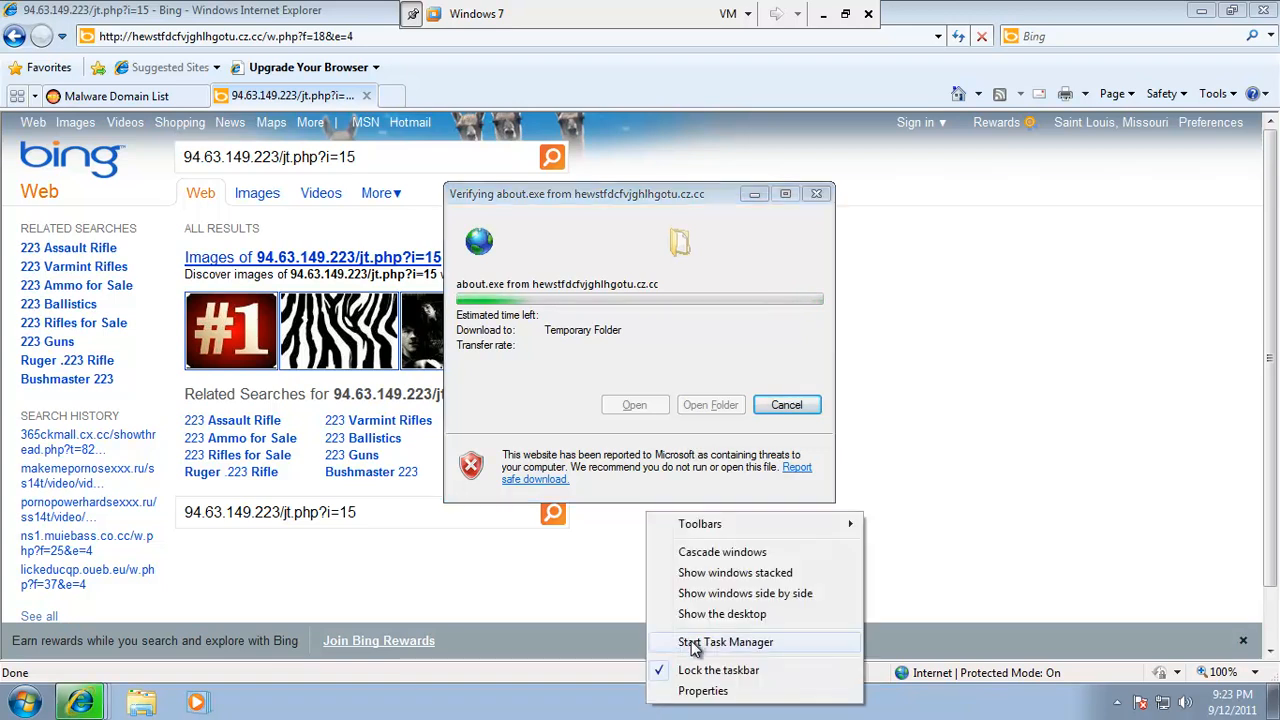
click(697, 646)
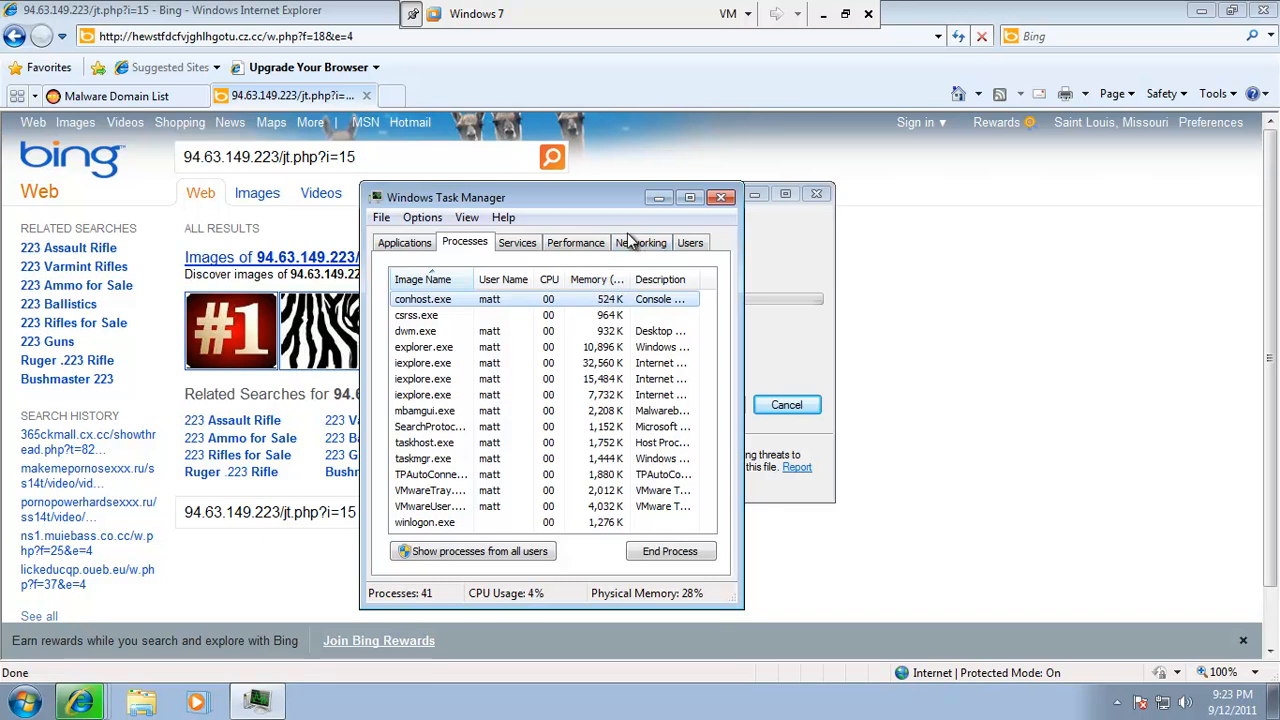
drag(608, 200, 1091, 200)
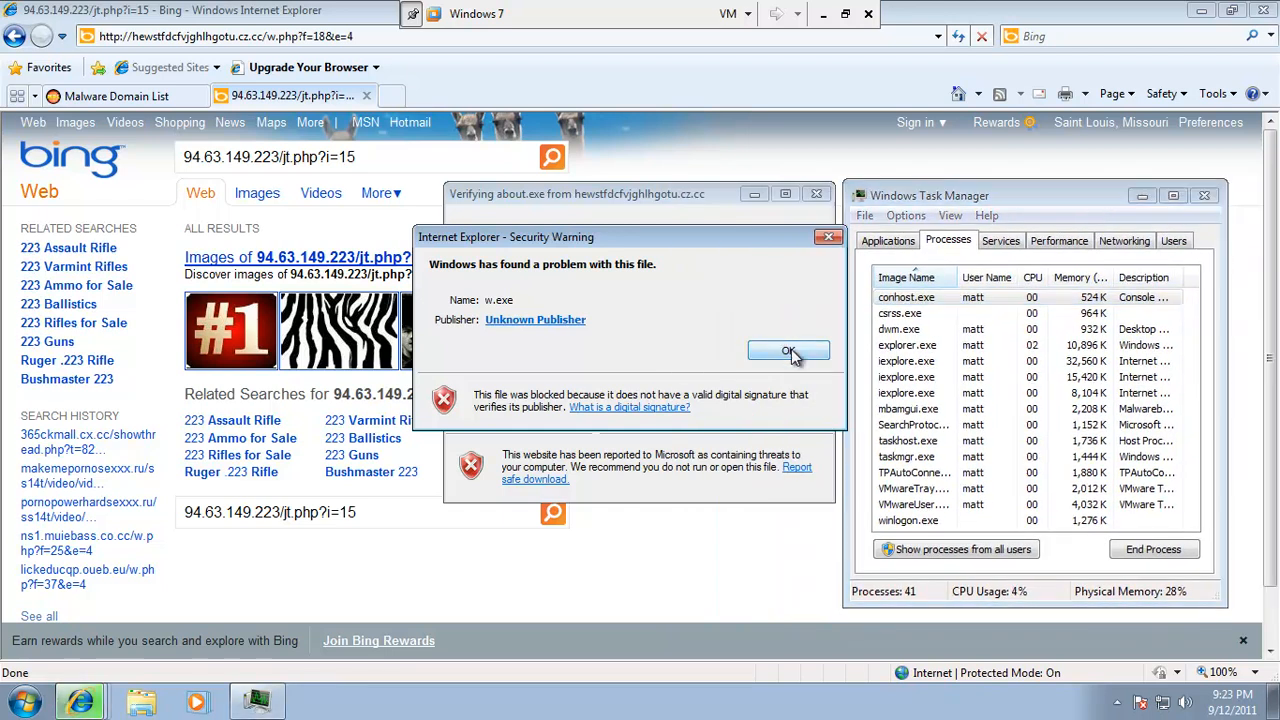
click(797, 352)
Examine the processes from all users in Task Manager, sorted by image name, for suspicious entries, and close it
click(910, 280)
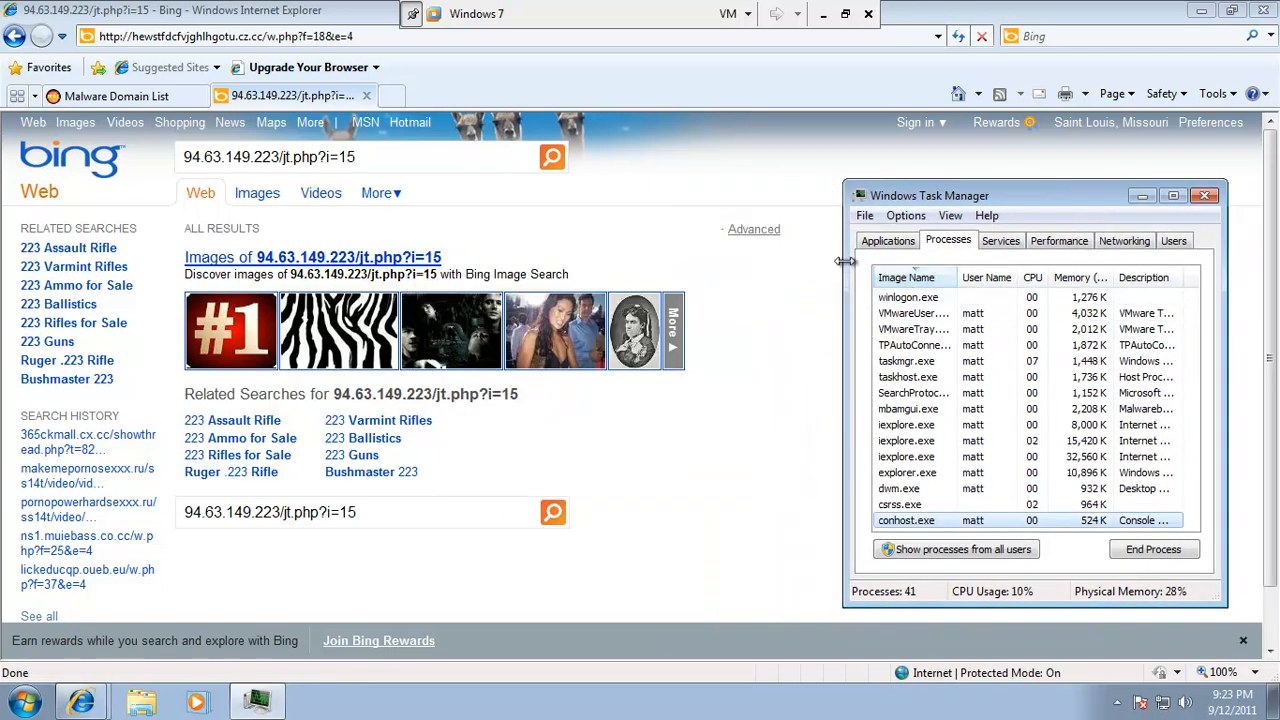
click(910, 280)
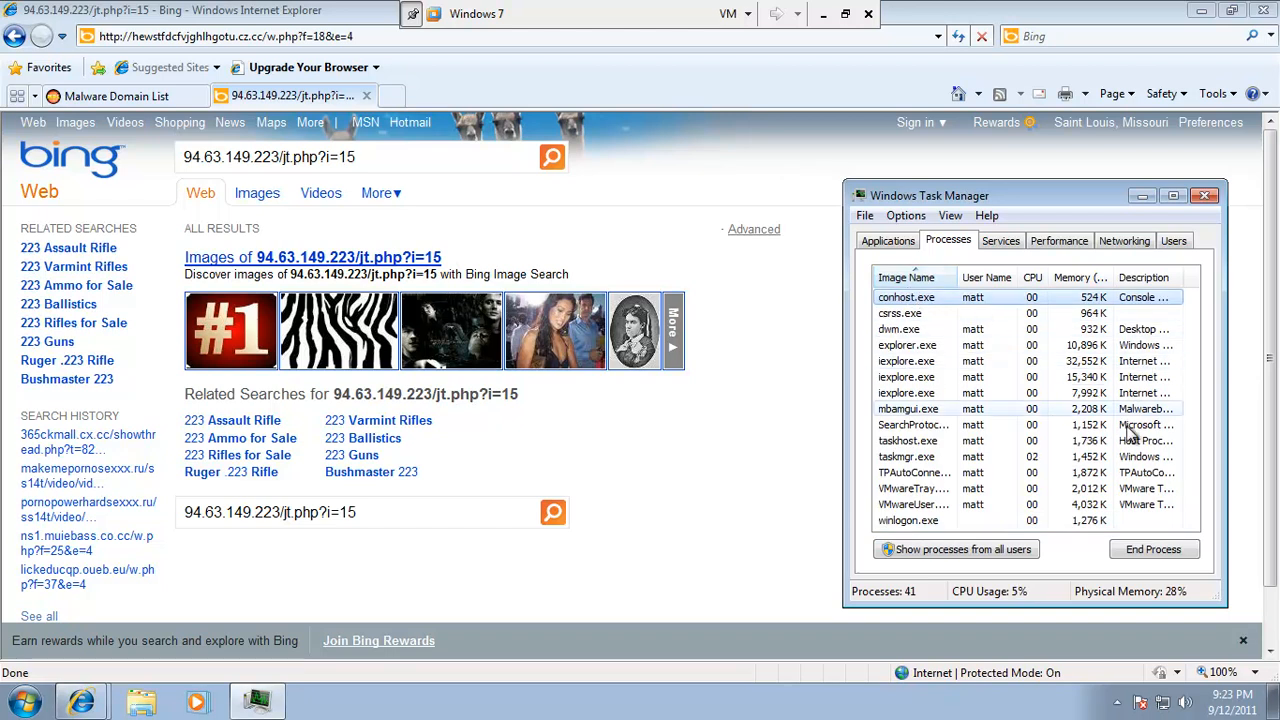
click(963, 552)
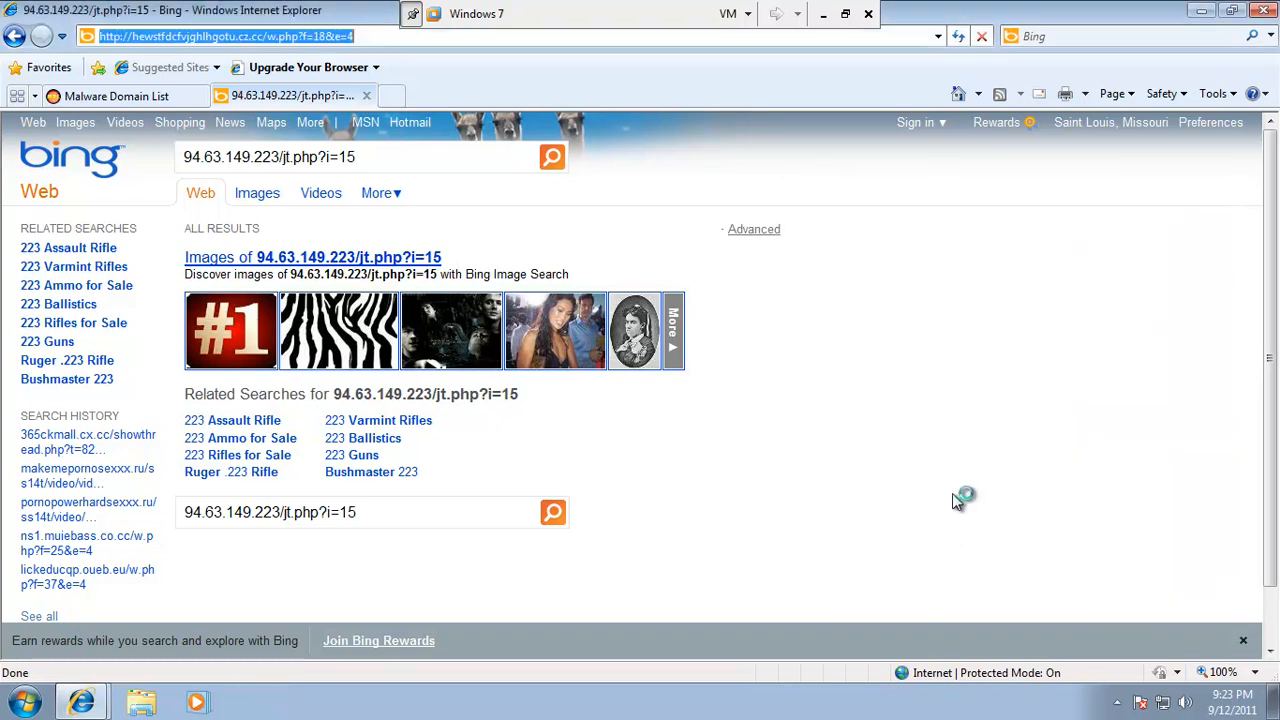
drag(1201, 350, 1195, 505)
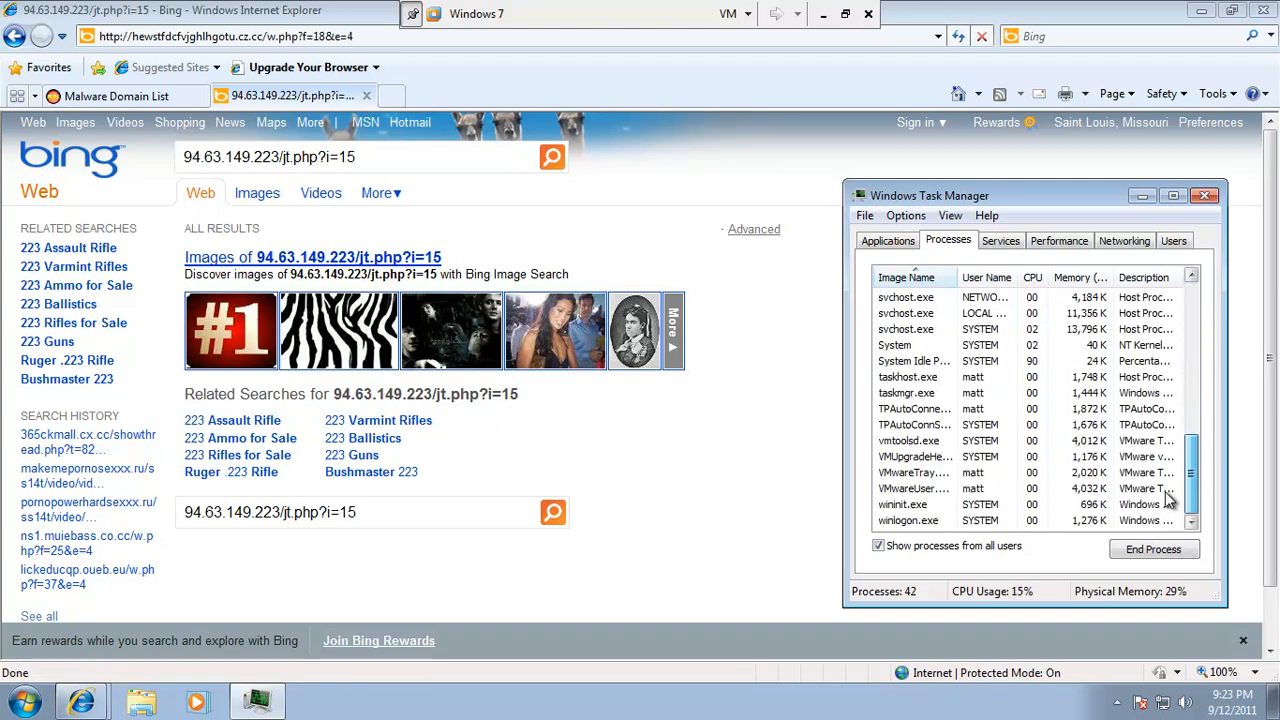
scroll(1150, 460, up, 5)
scroll(1118, 390, up, 3)
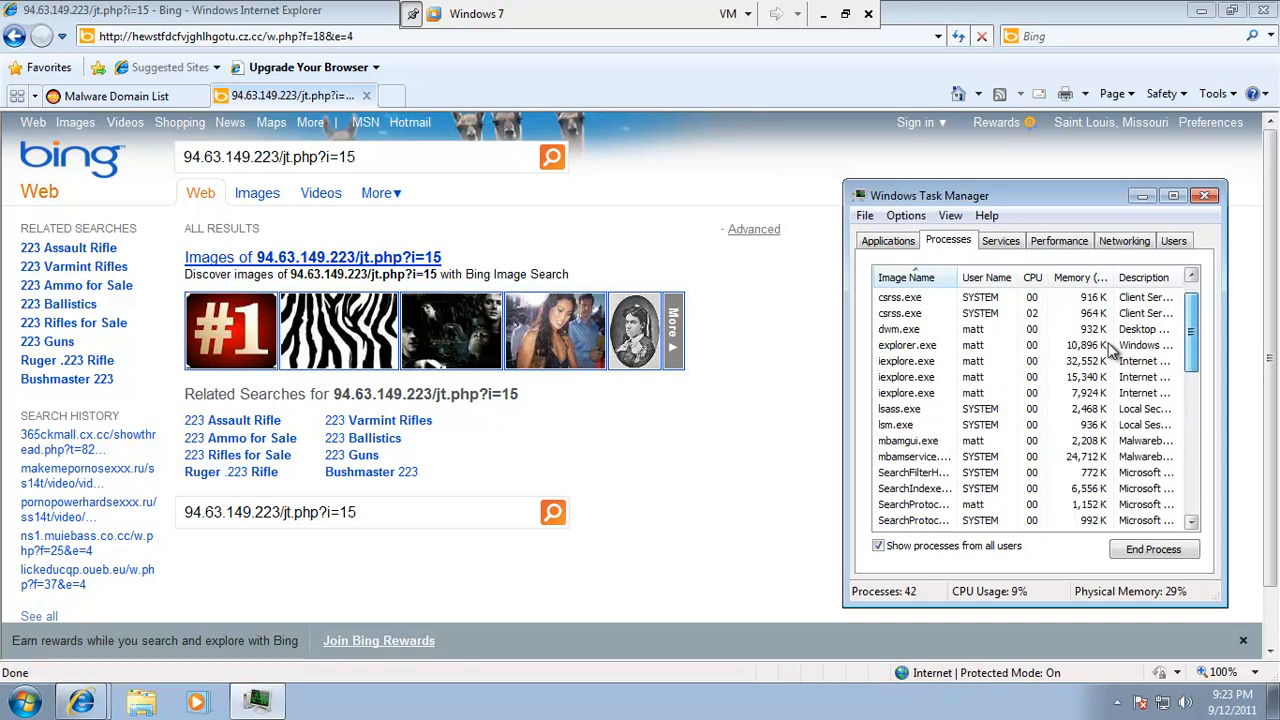
scroll(1101, 392, down, 3)
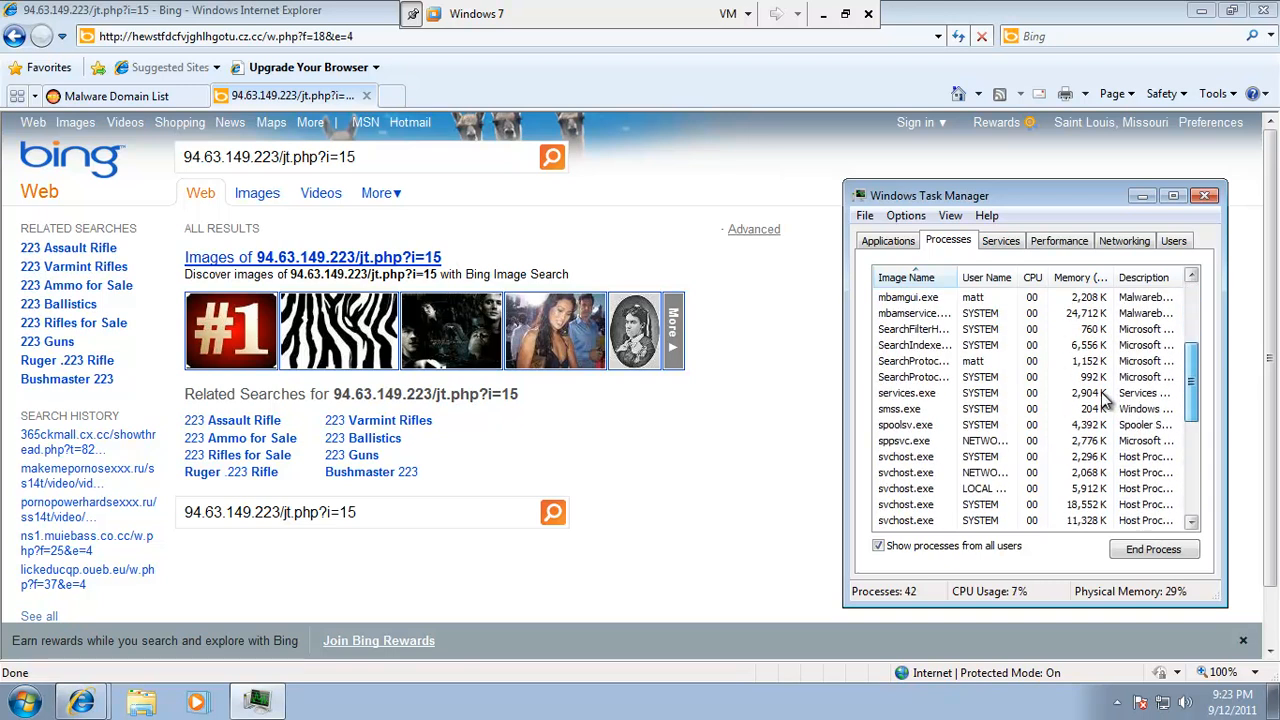
scroll(1101, 392, down, 6)
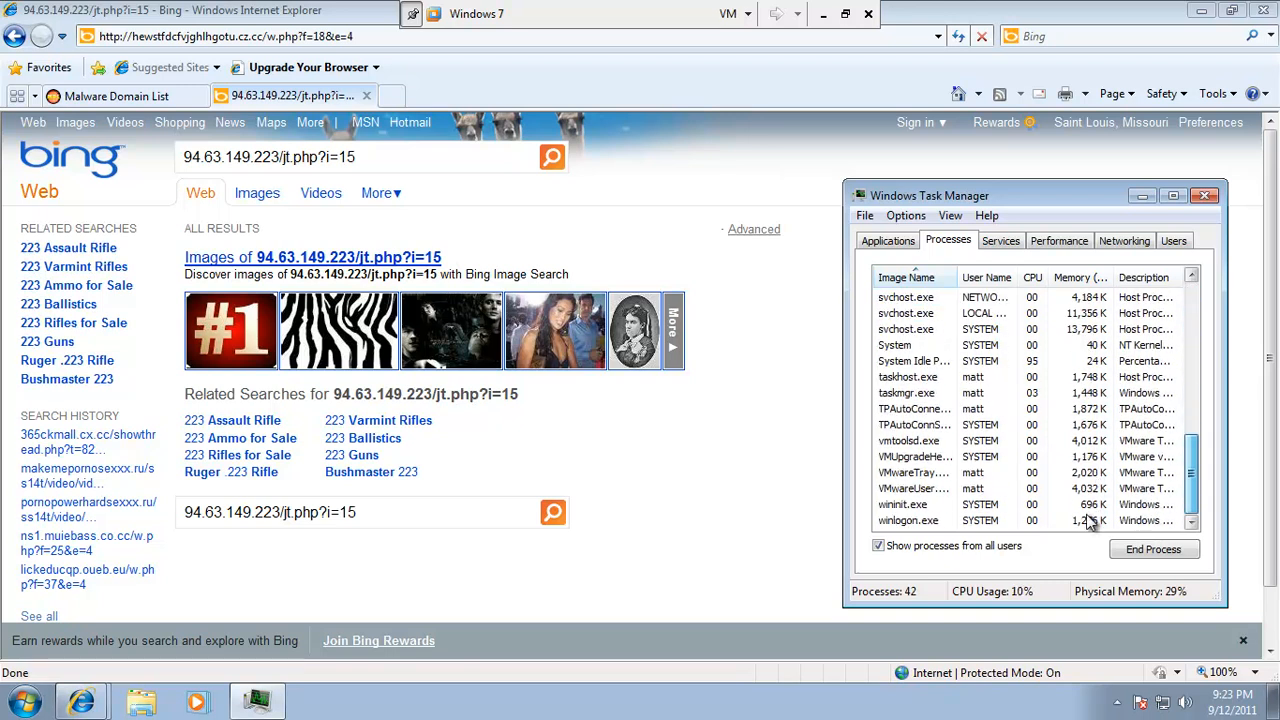
click(1205, 195)
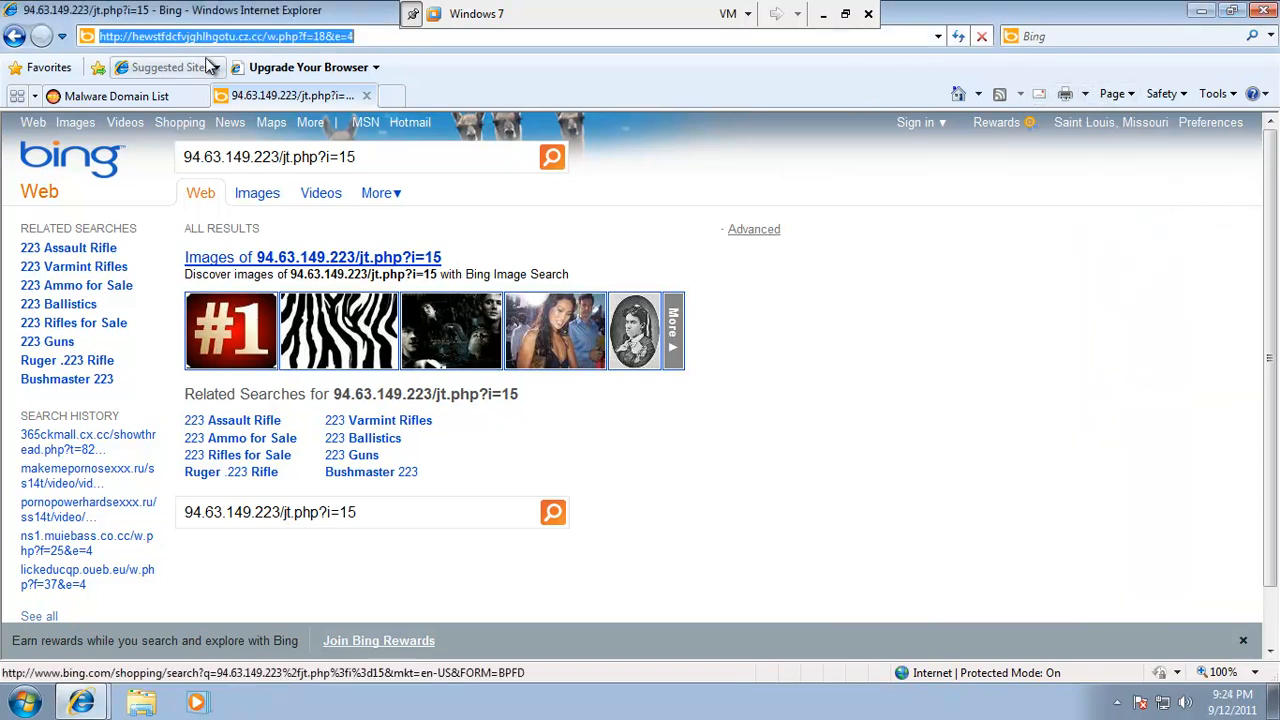
Go to google.com in the test tab, search for gmer and open the GMER rootkit detector's website
text(google.com)
key(Return)
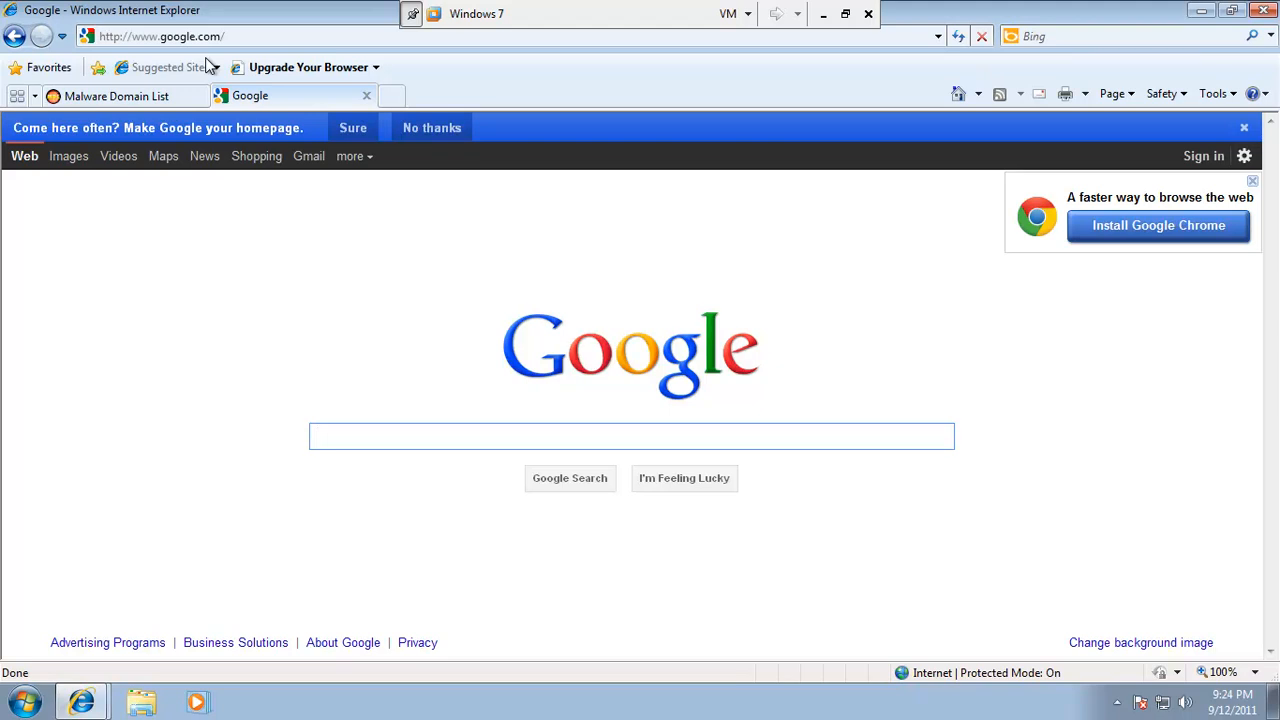
text(gmer)
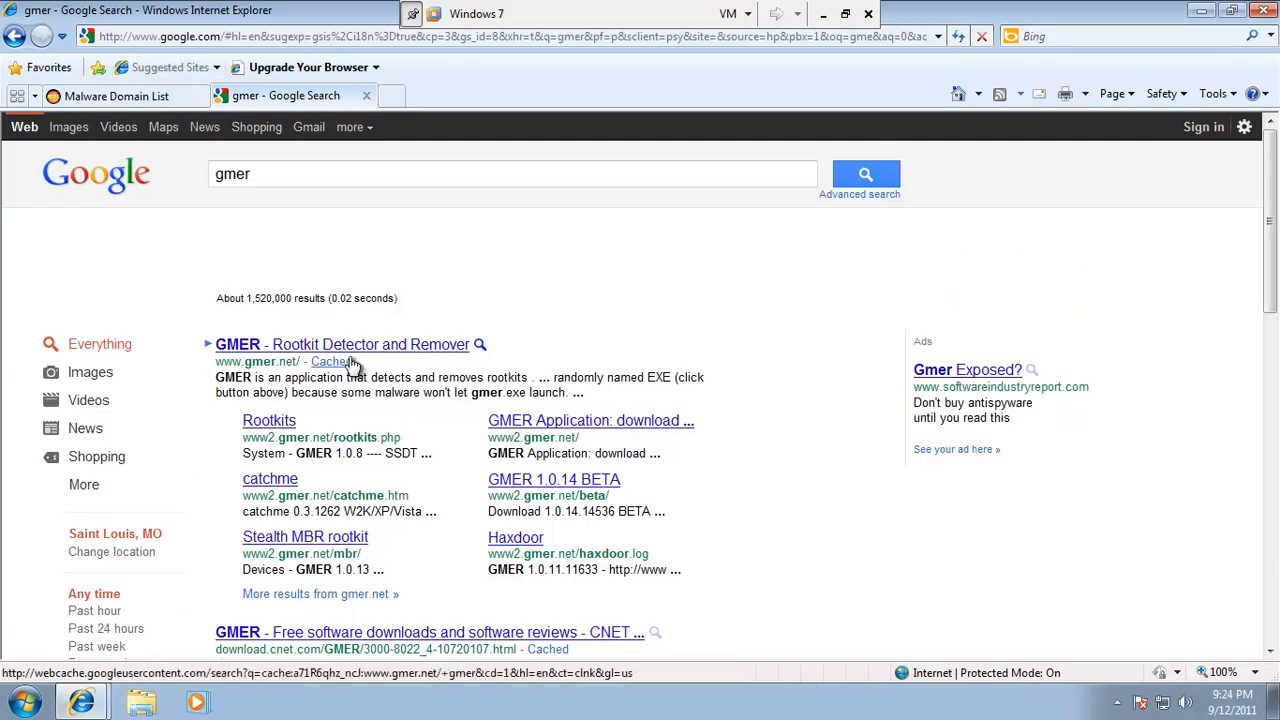
click(392, 345)
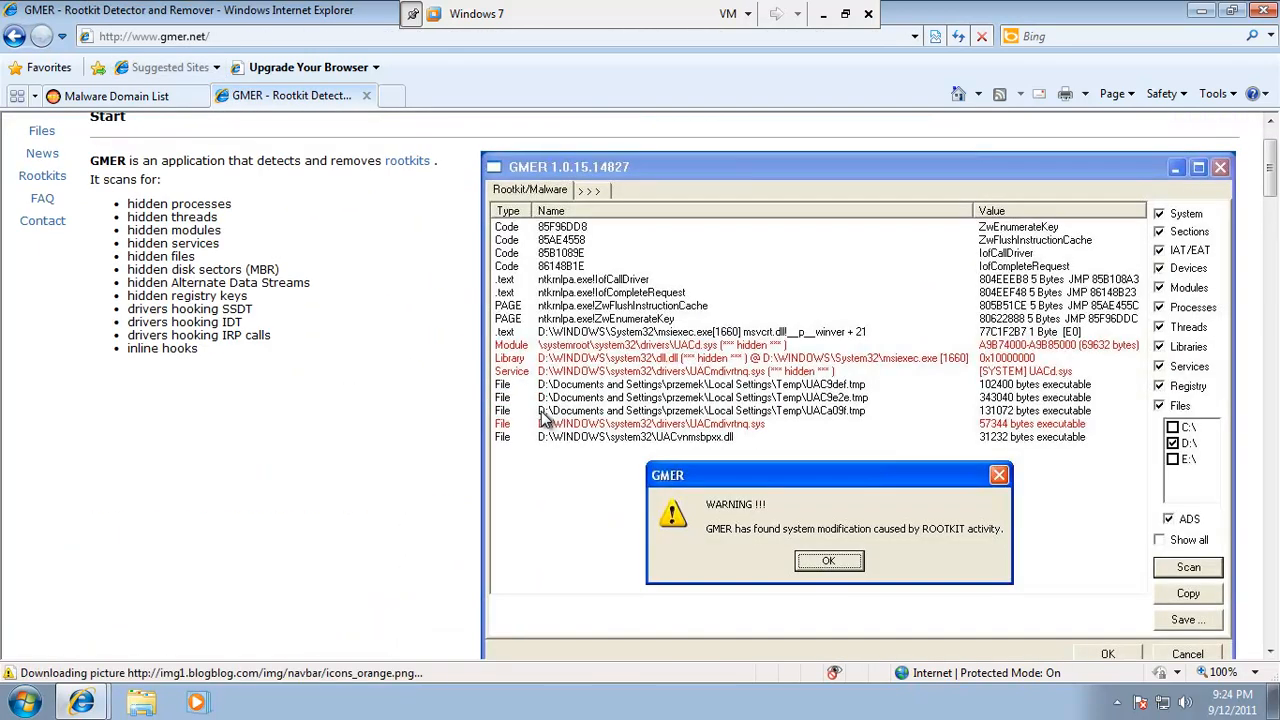
Download the randomly named GMER EXE from the site, run it with administrator permission, and minimize the browser to reveal GMER
drag(1270, 165, 1272, 218)
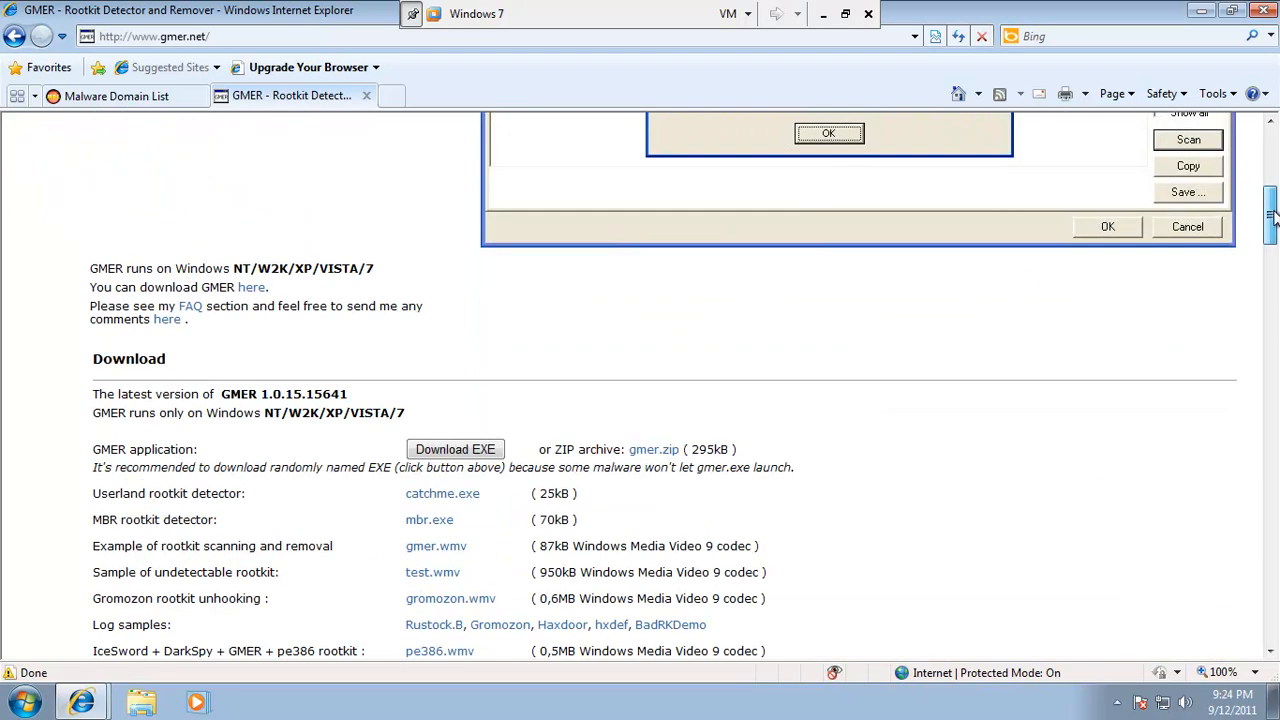
click(455, 449)
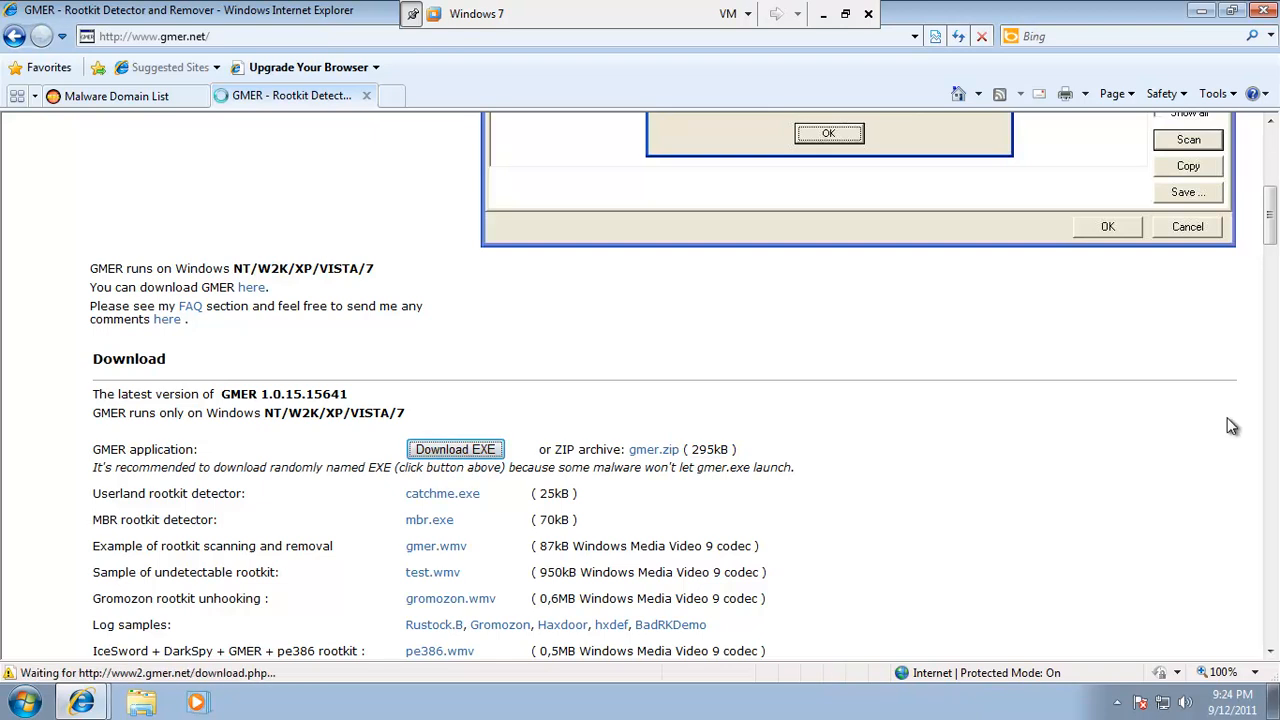
click(648, 362)
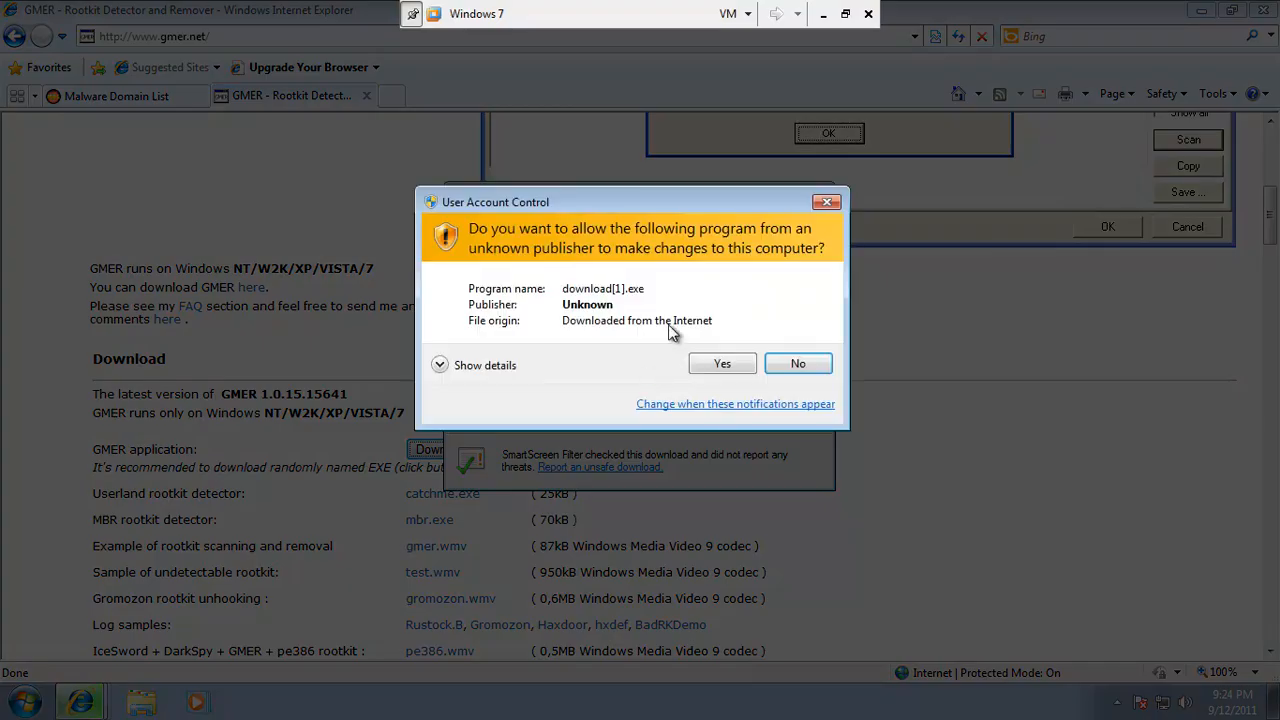
click(728, 365)
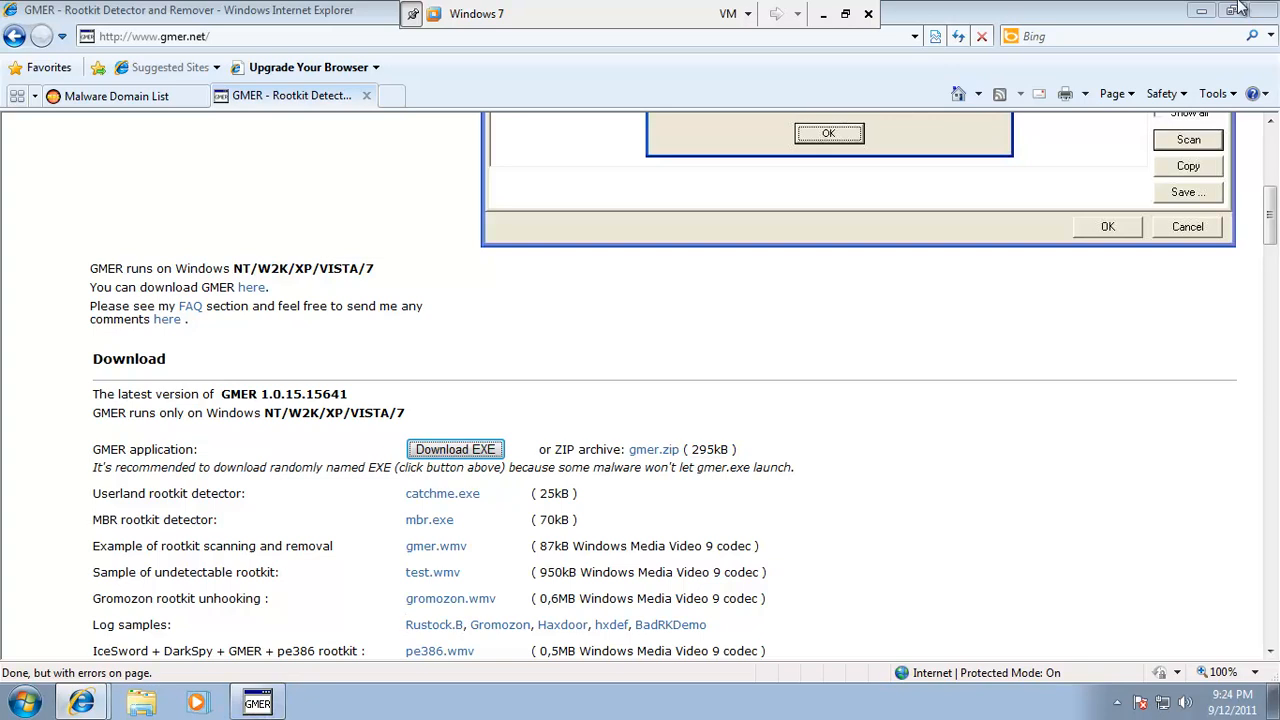
click(1200, 10)
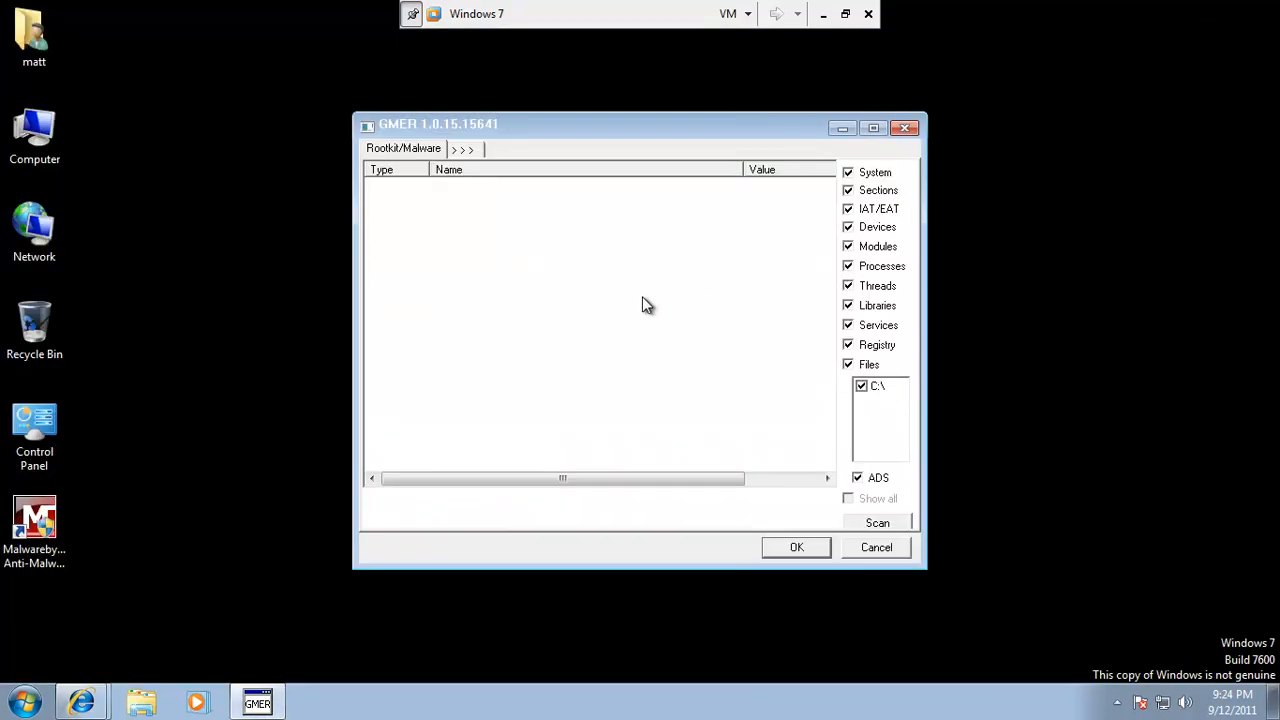
Expand GMER's additional sections, inspect its process list and the Rootkit/Malware scan page, and close GMER
drag(568, 138, 579, 98)
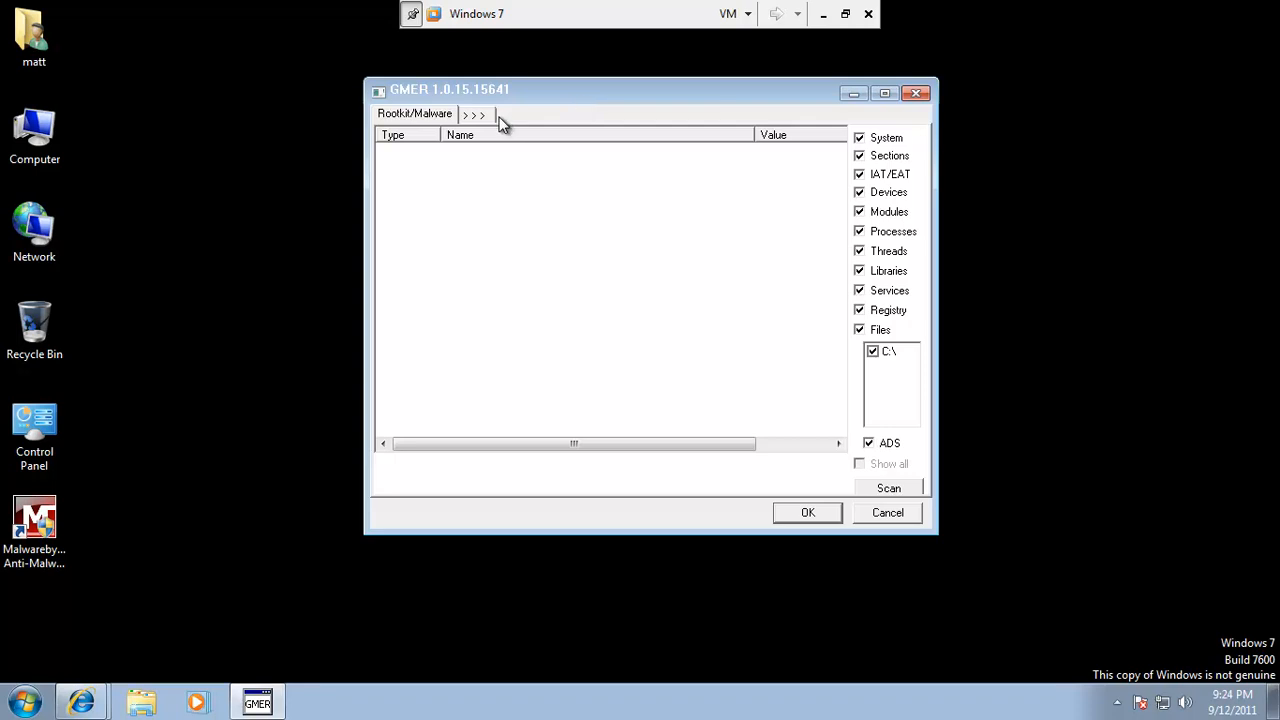
click(476, 115)
click(400, 115)
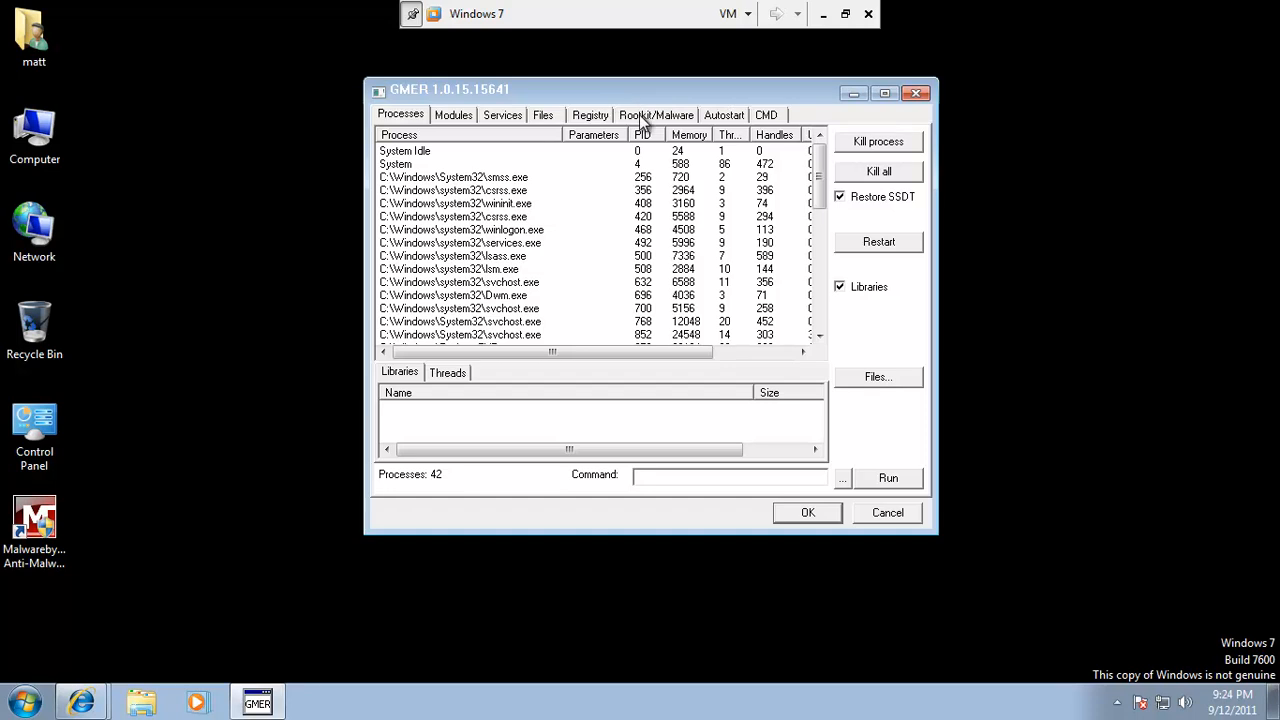
click(645, 115)
click(887, 512)
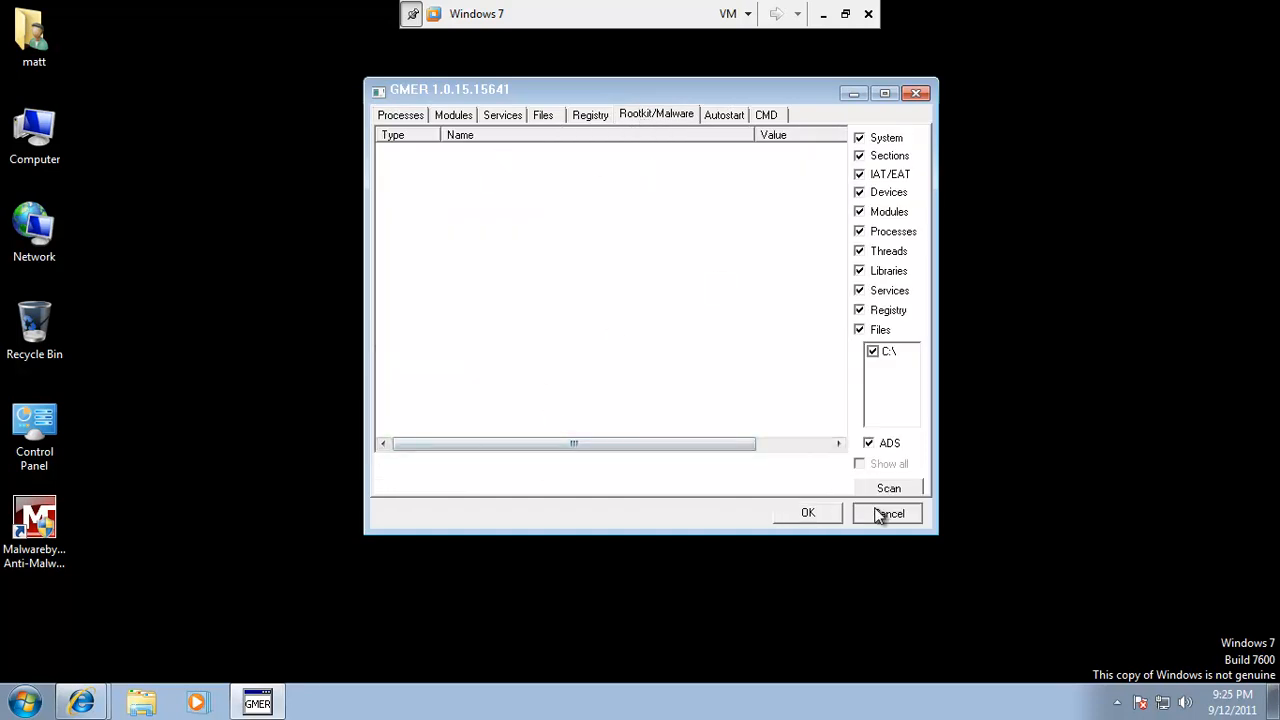
Return to Internet Explorer, go to google.com, search for tdss killer and open Kaspersky's Rootkit.Win32.TDSS removal article
mouse_move(82, 702)
click(174, 657)
click(331, 35)
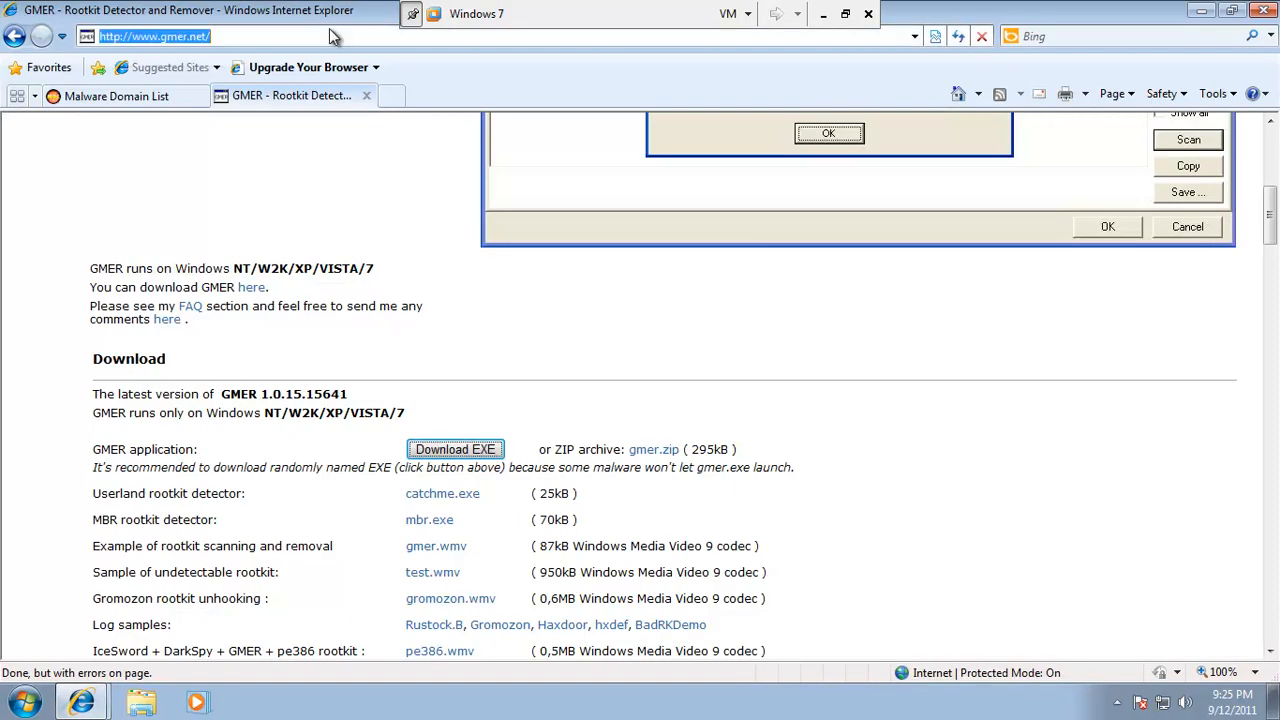
text(google.com)
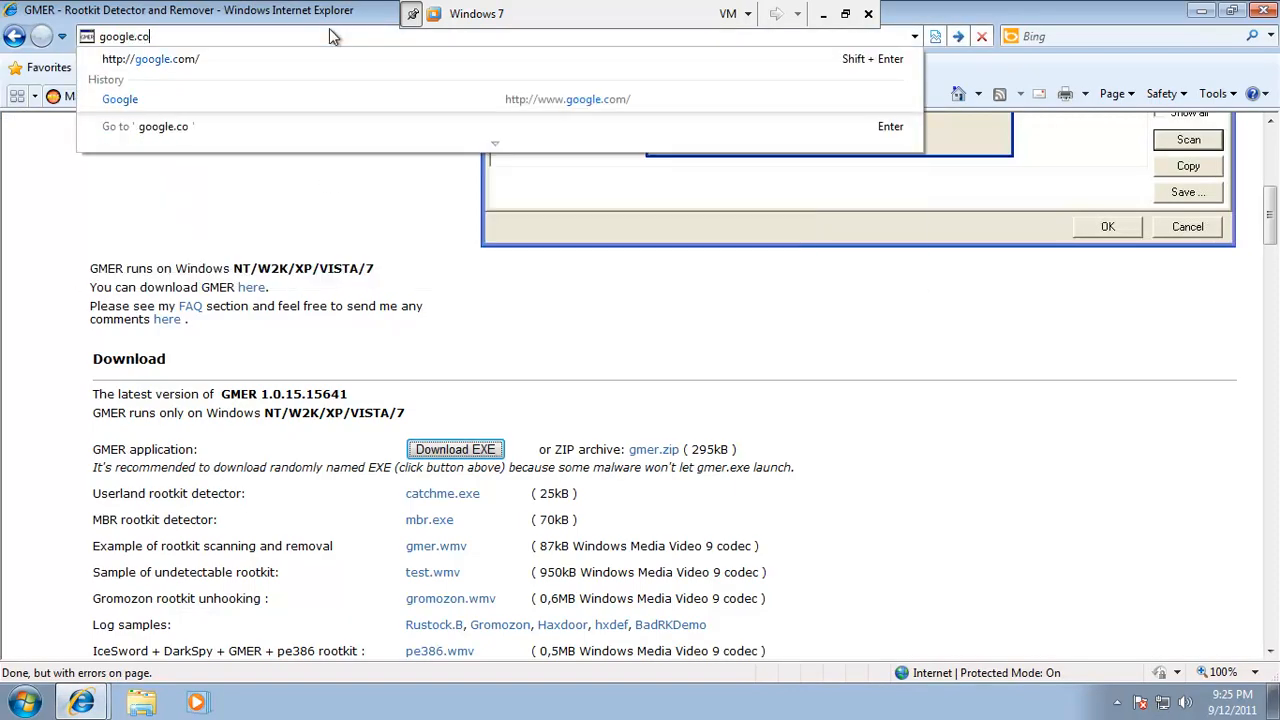
key(Return)
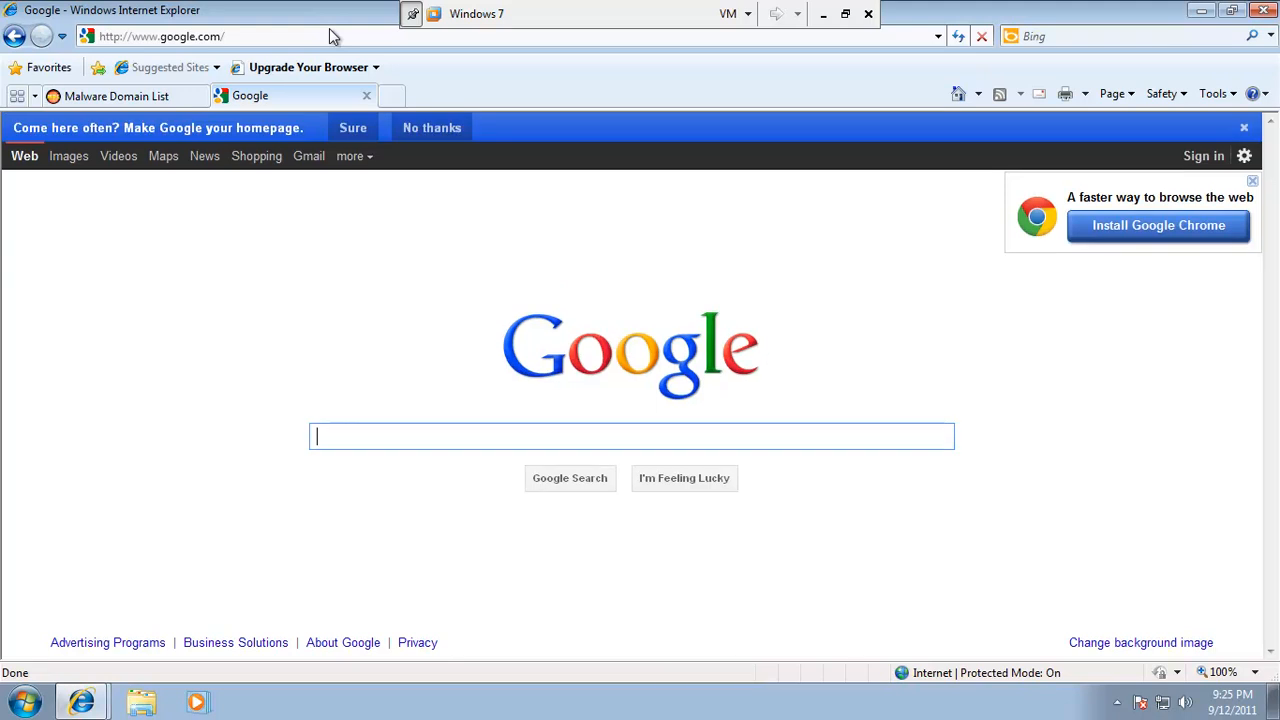
text(tdss)
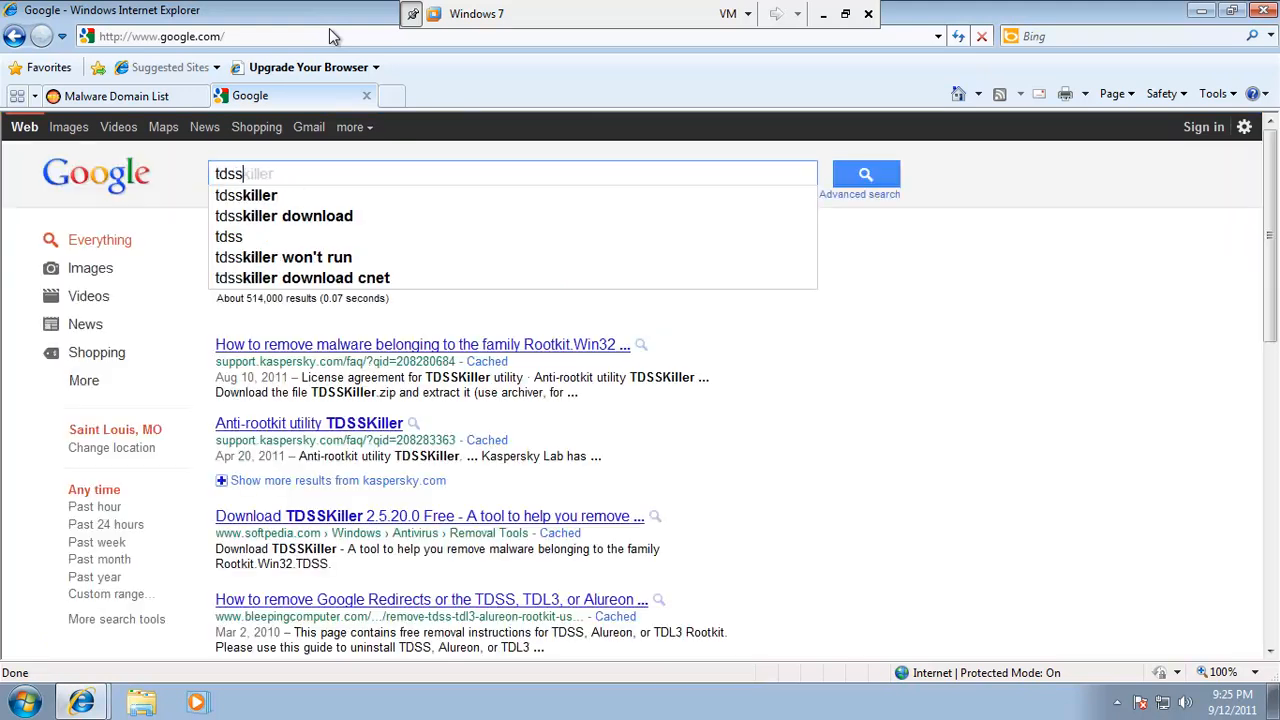
text( killer)
key(Return)
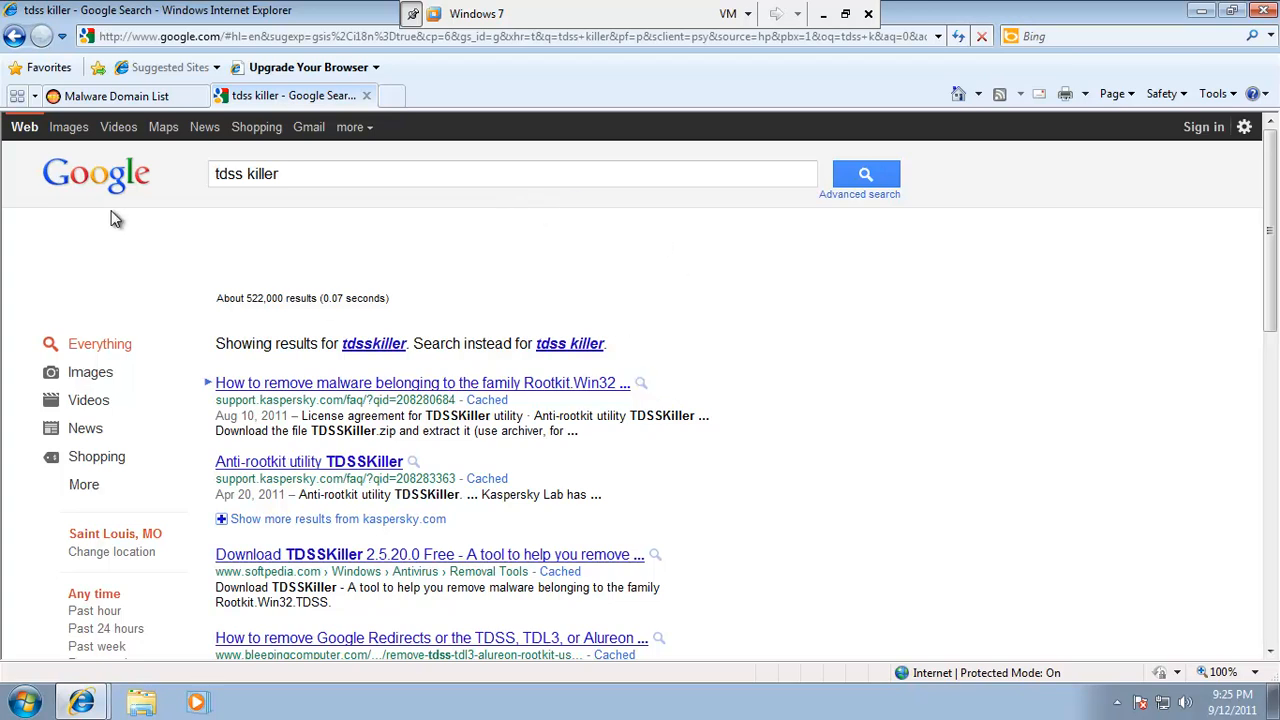
click(268, 388)
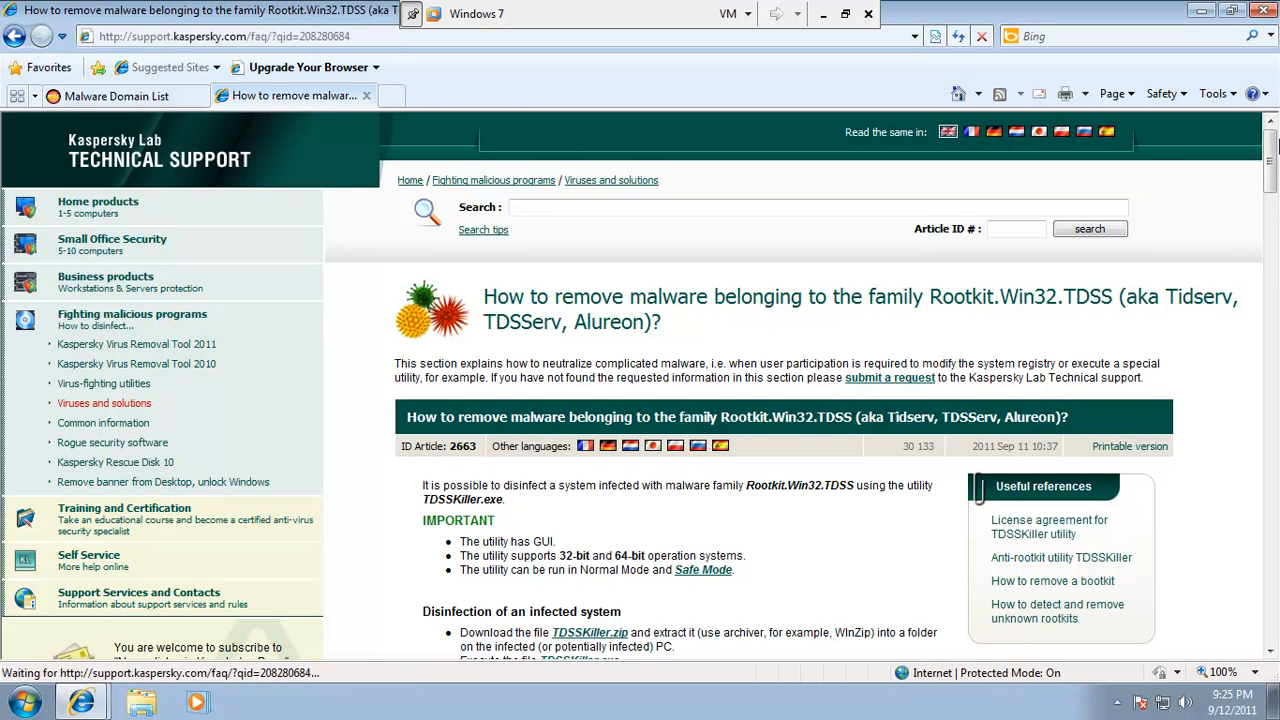
Download TDSSKiller.exe from the Kaspersky article and run it with permission to make changes to the computer
scroll(1277, 192, down, 4)
click(552, 281)
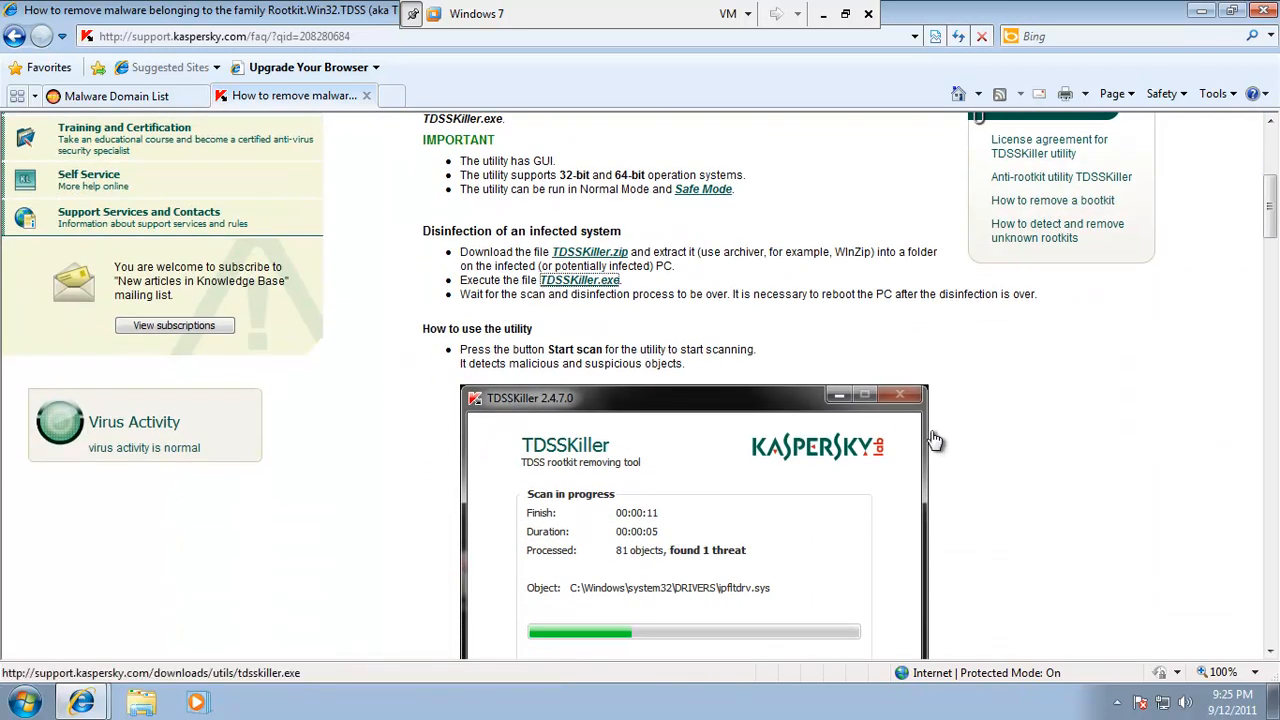
click(612, 366)
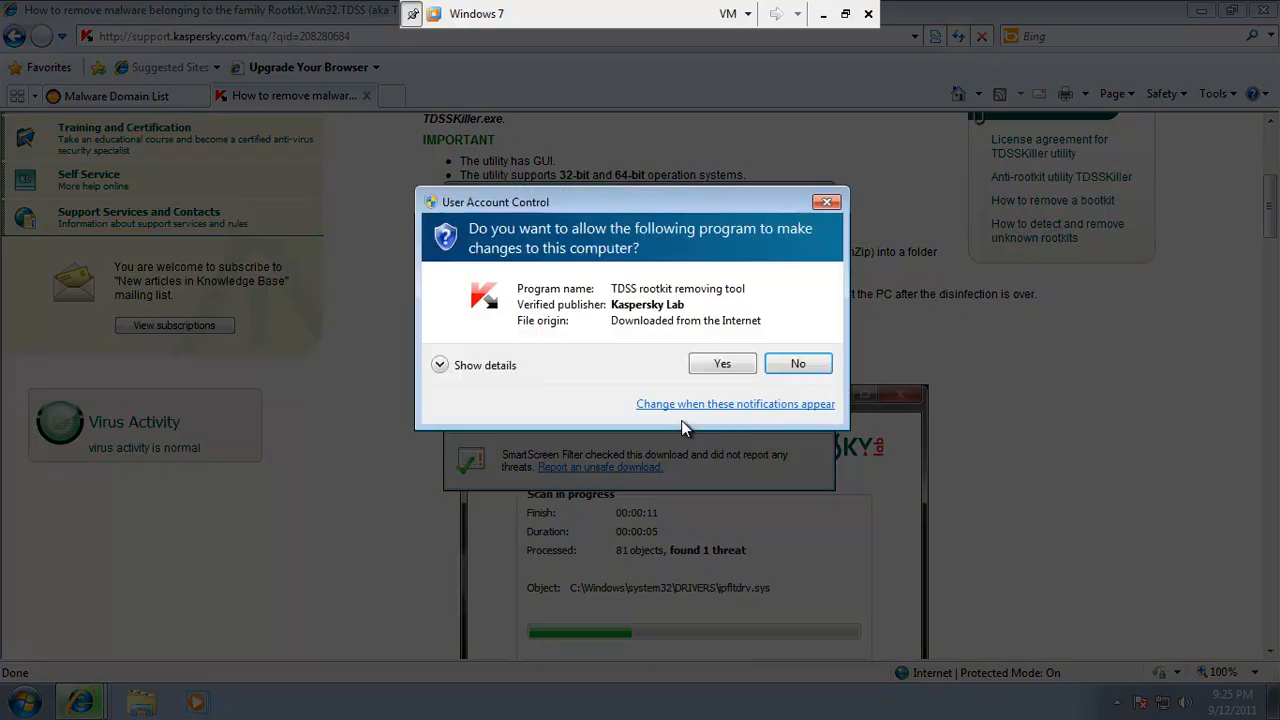
click(743, 368)
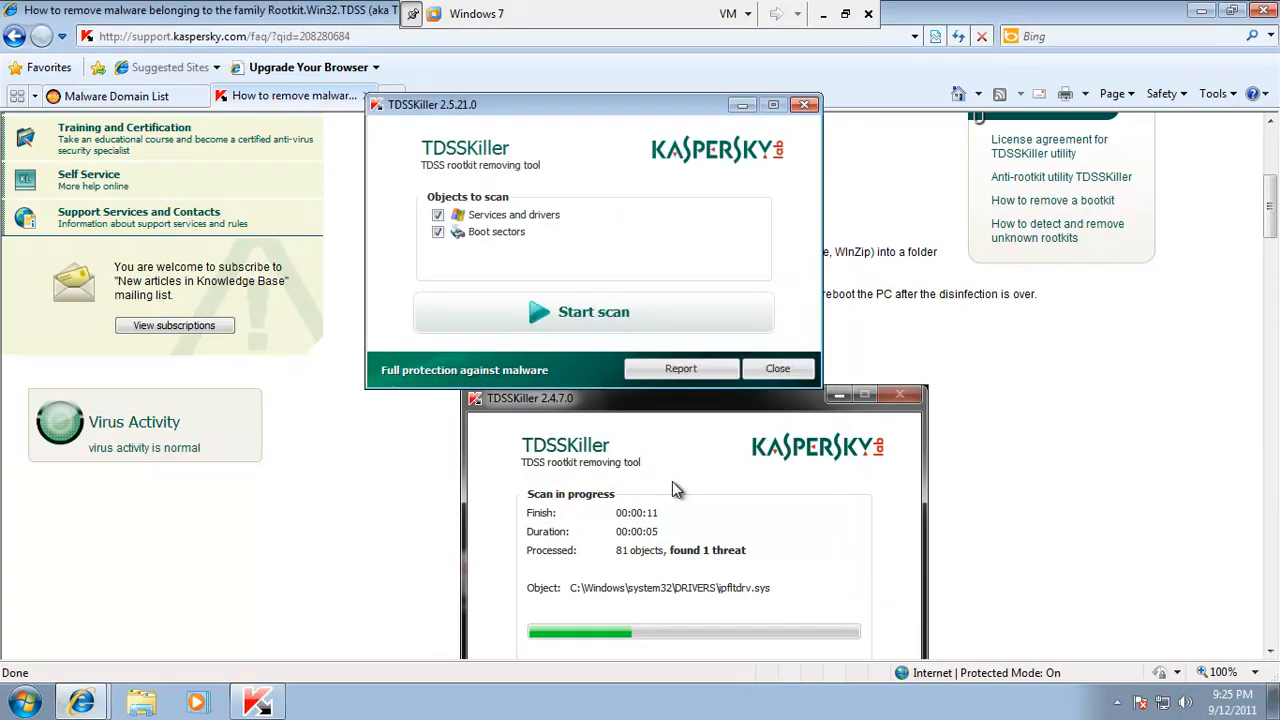
Scan services, drivers and boot sectors with TDSSKiller, review the scan result, and close the tool
click(579, 403)
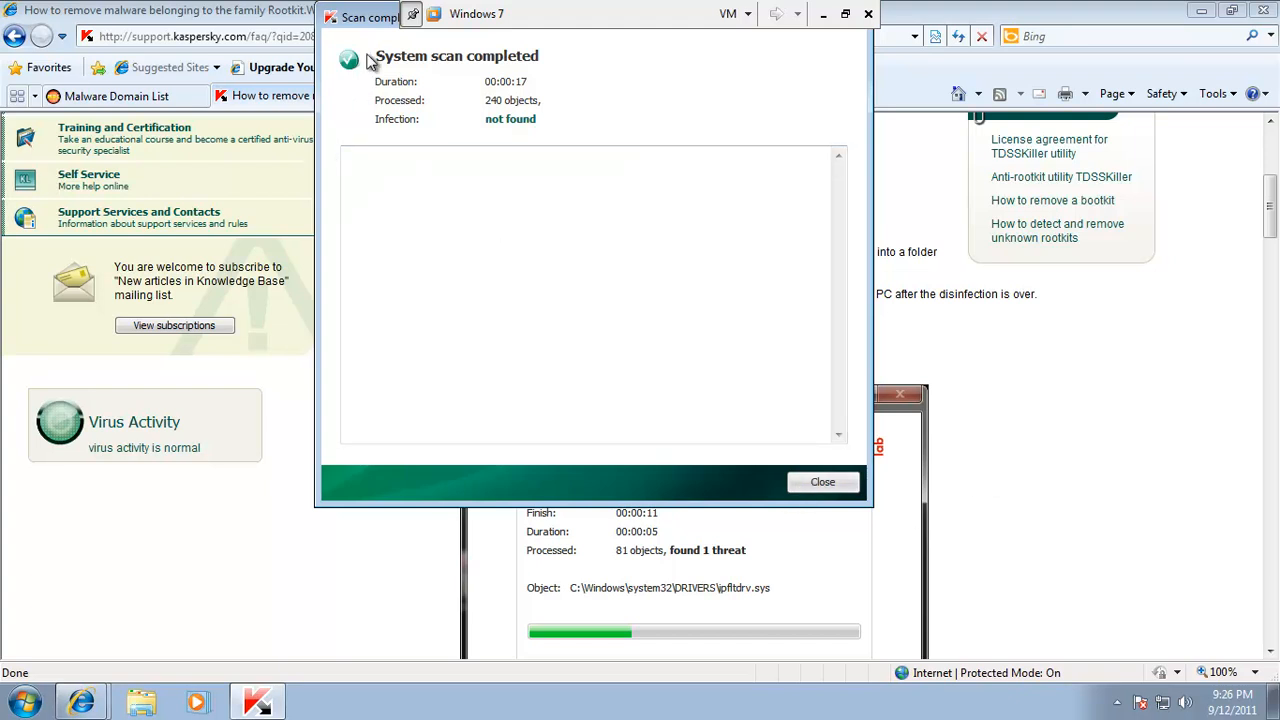
drag(378, 22, 385, 110)
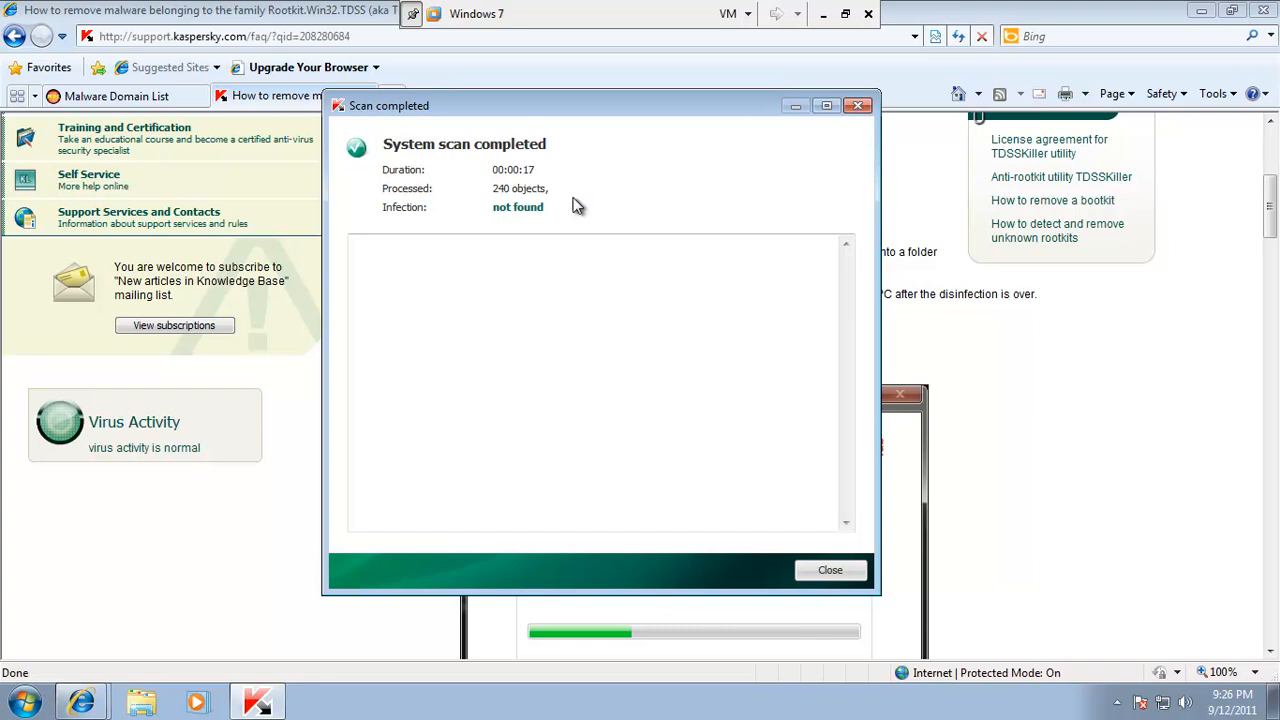
click(819, 577)
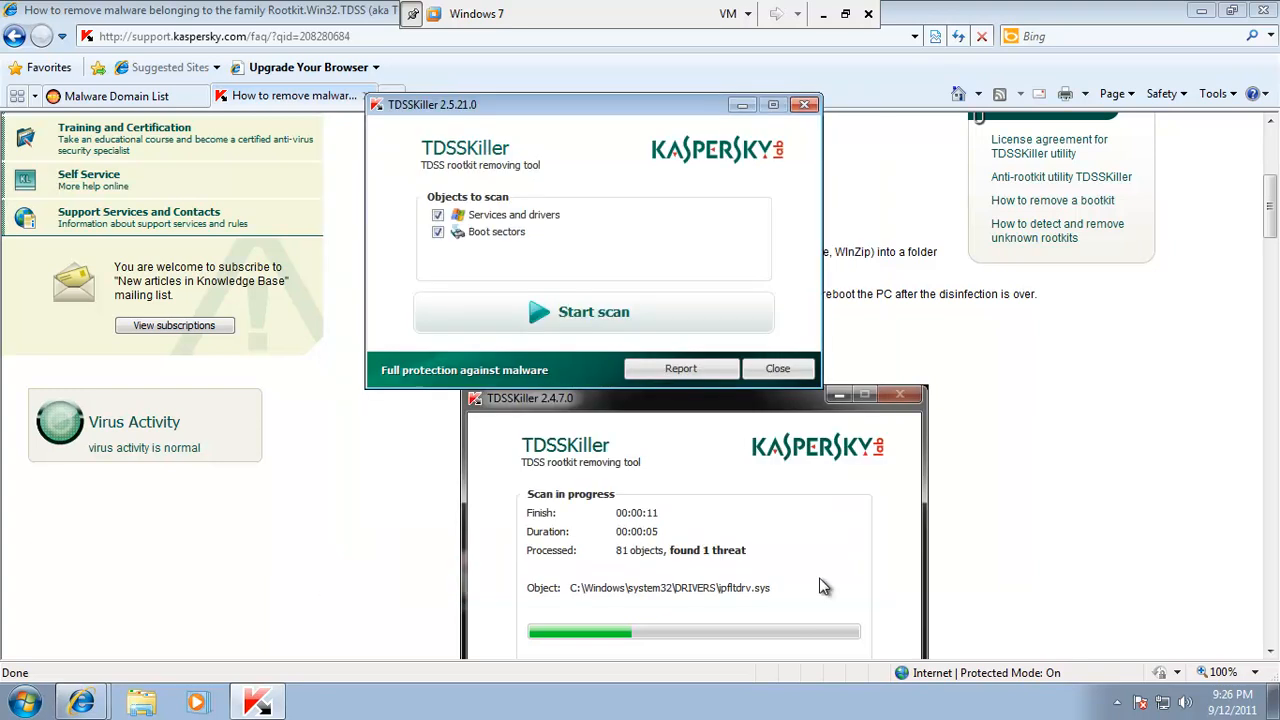
click(783, 368)
Disable the Malwarebytes' Anti-Malware protection module, confirming the prompt, and turn off its website blocking
click(370, 38)
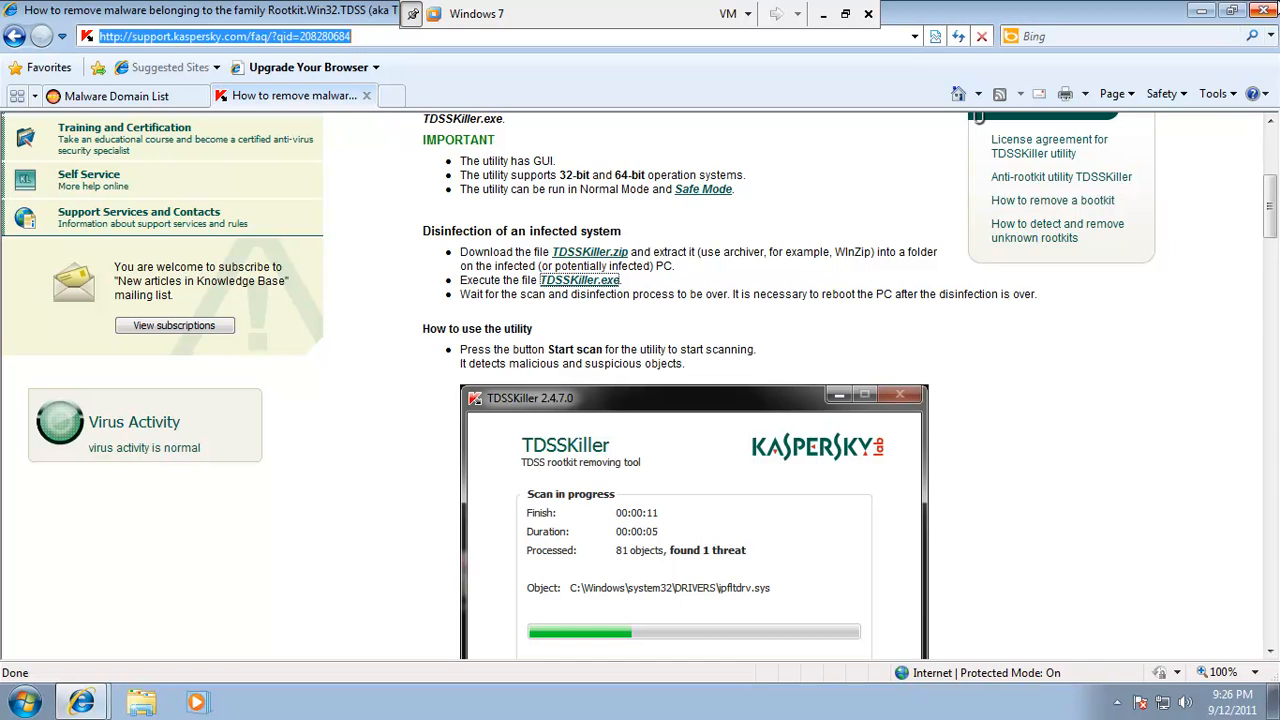
click(1118, 703)
right_click(1146, 620)
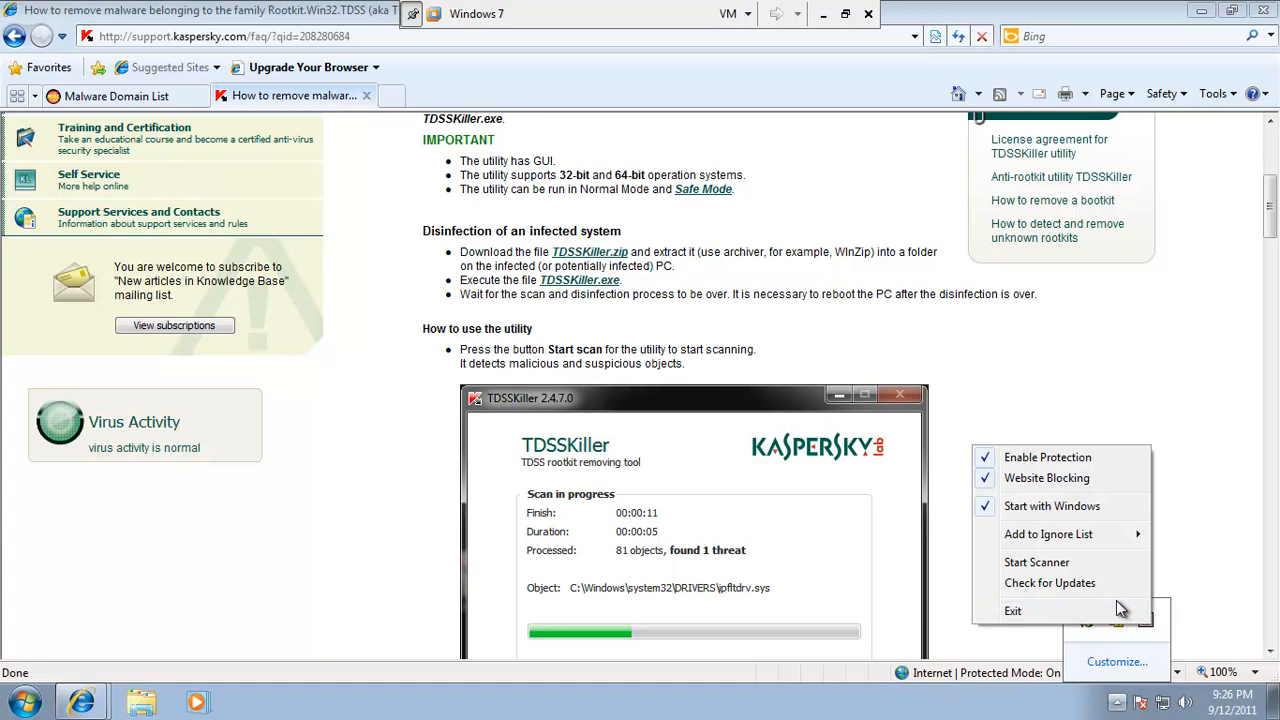
click(1047, 457)
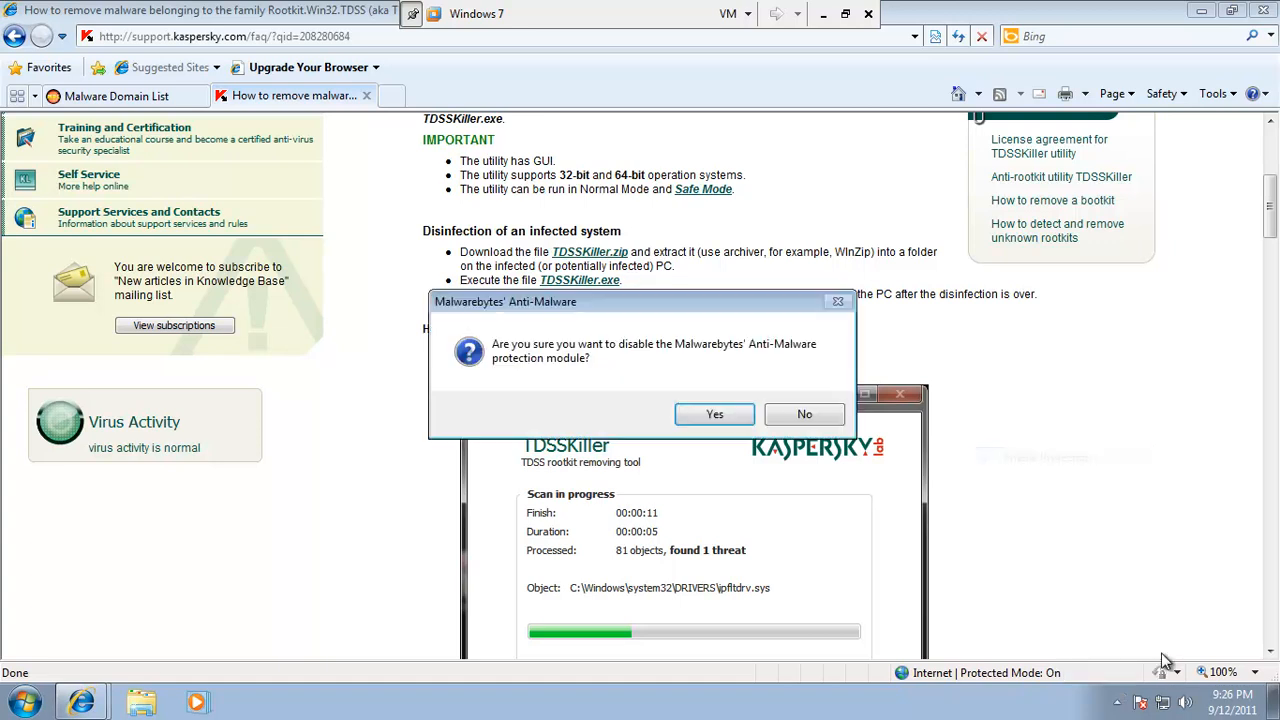
click(718, 416)
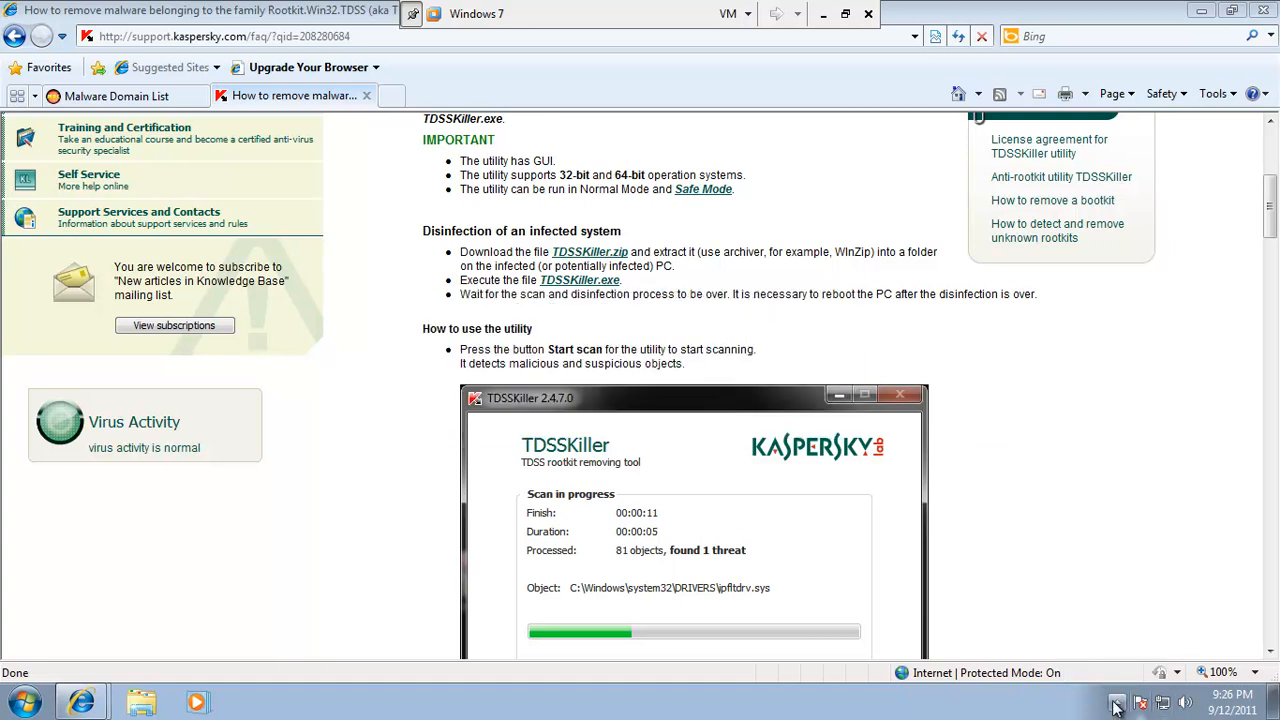
click(1117, 702)
right_click(1145, 622)
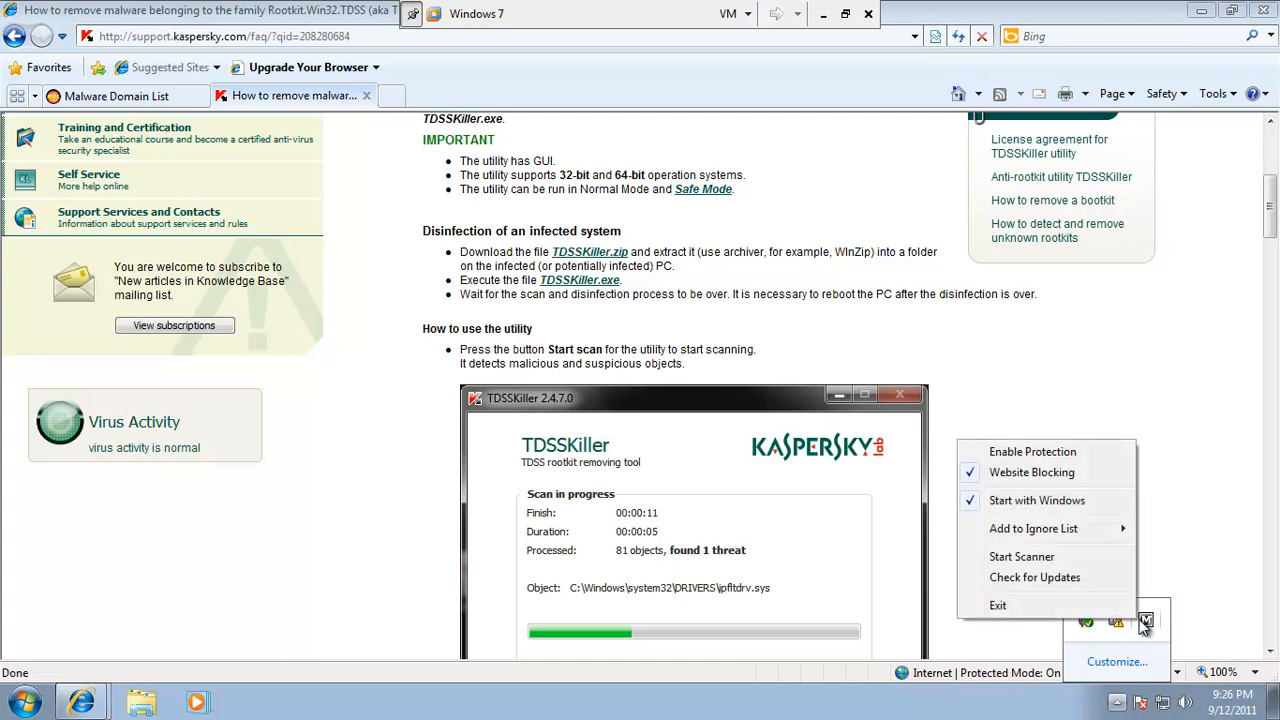
click(1087, 476)
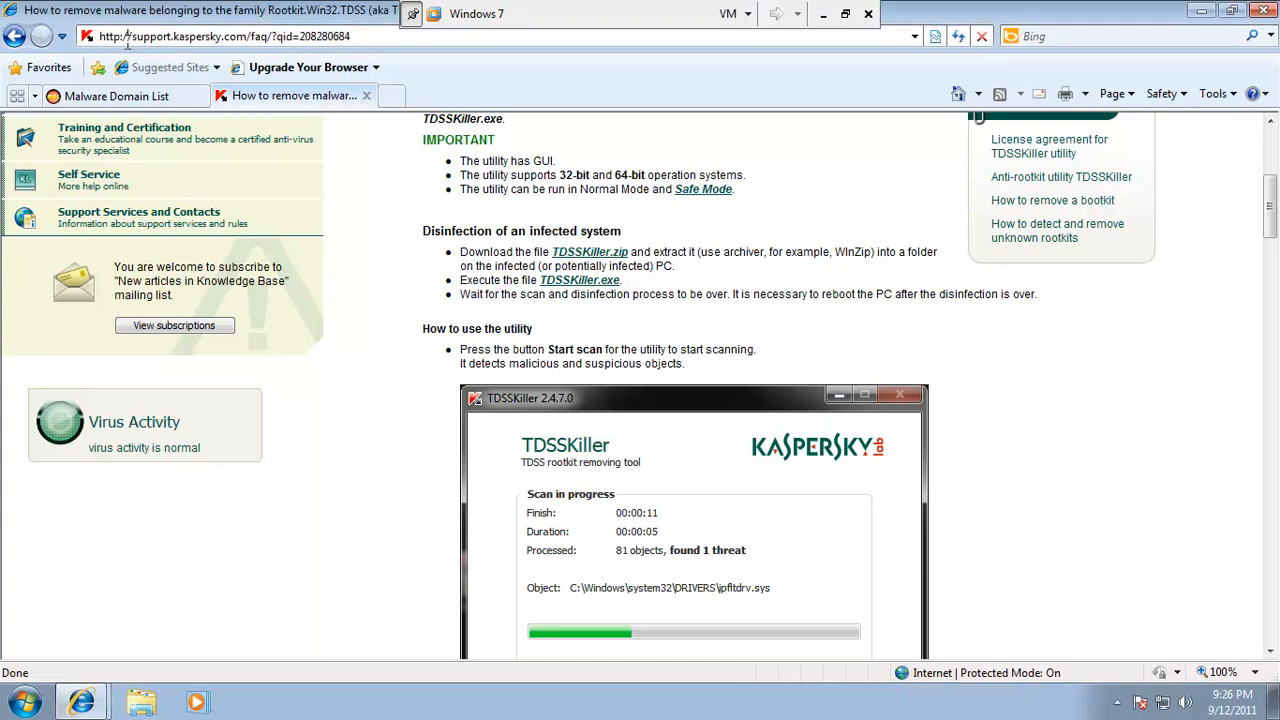
Go to google.com, search for combofix and open BleepingComputer's guide and tutorial on using ComboFix
click(350, 37)
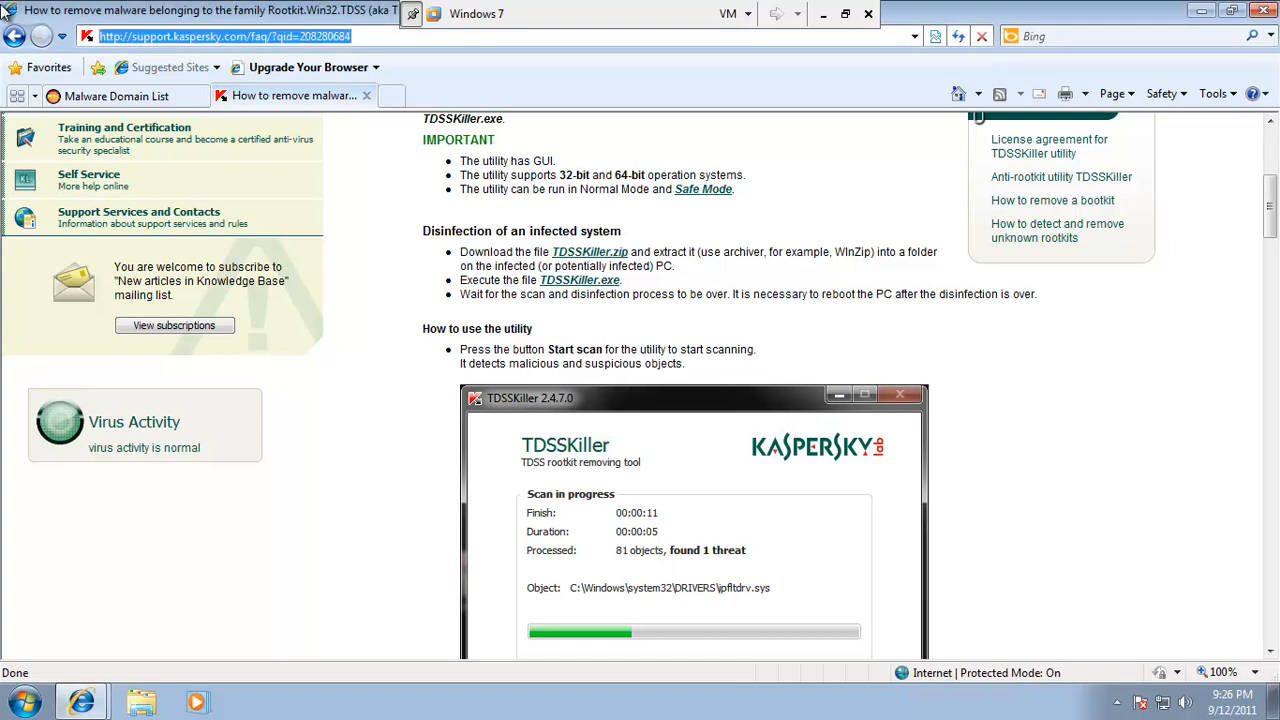
text(google.com)
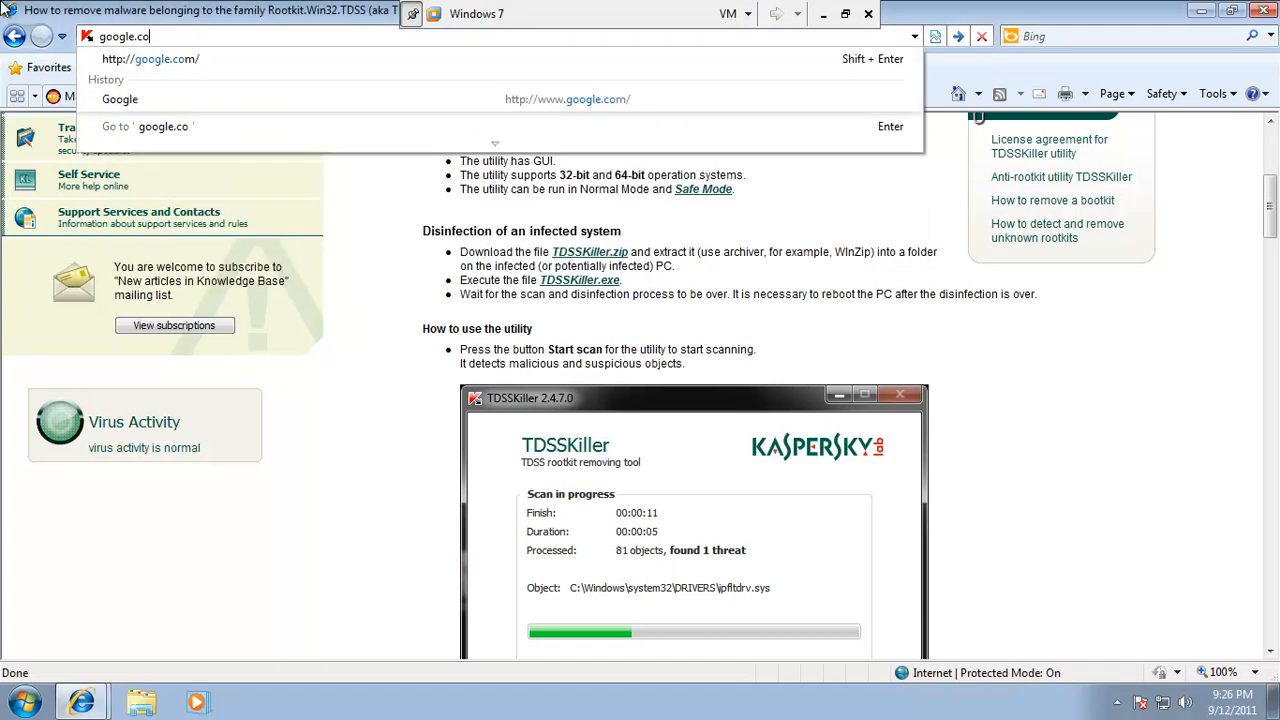
key(Return)
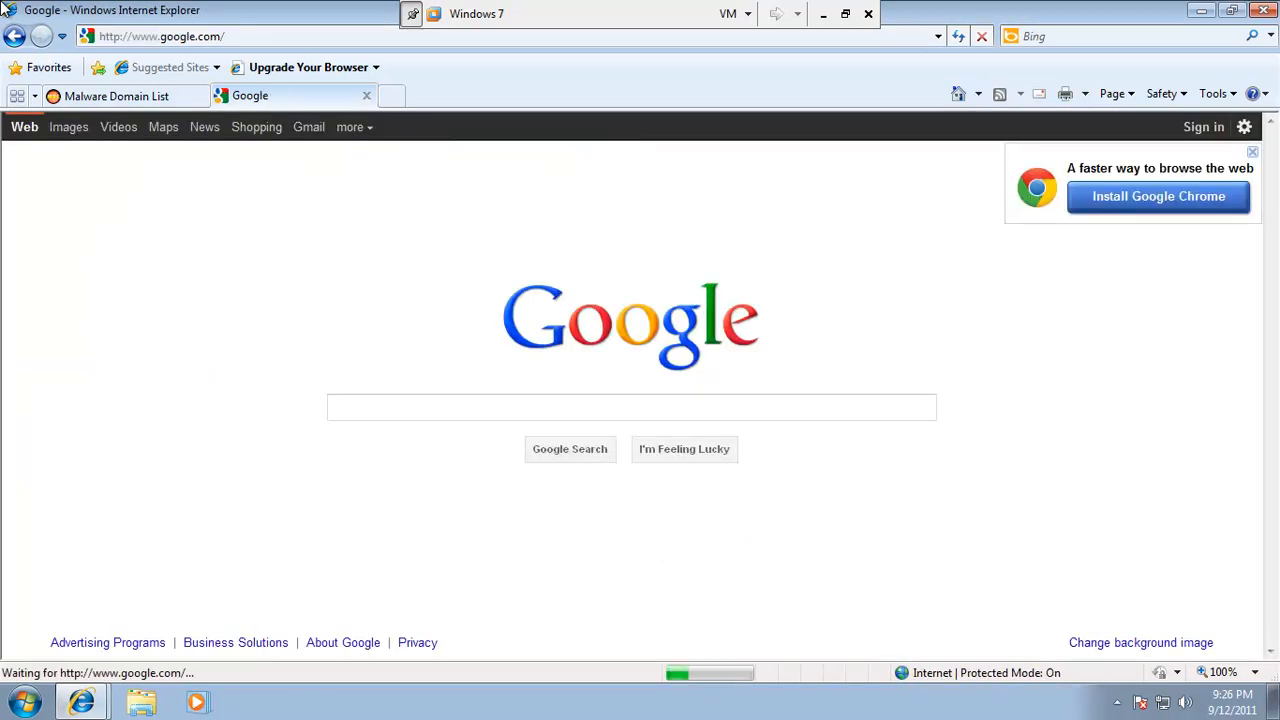
text(combofix)
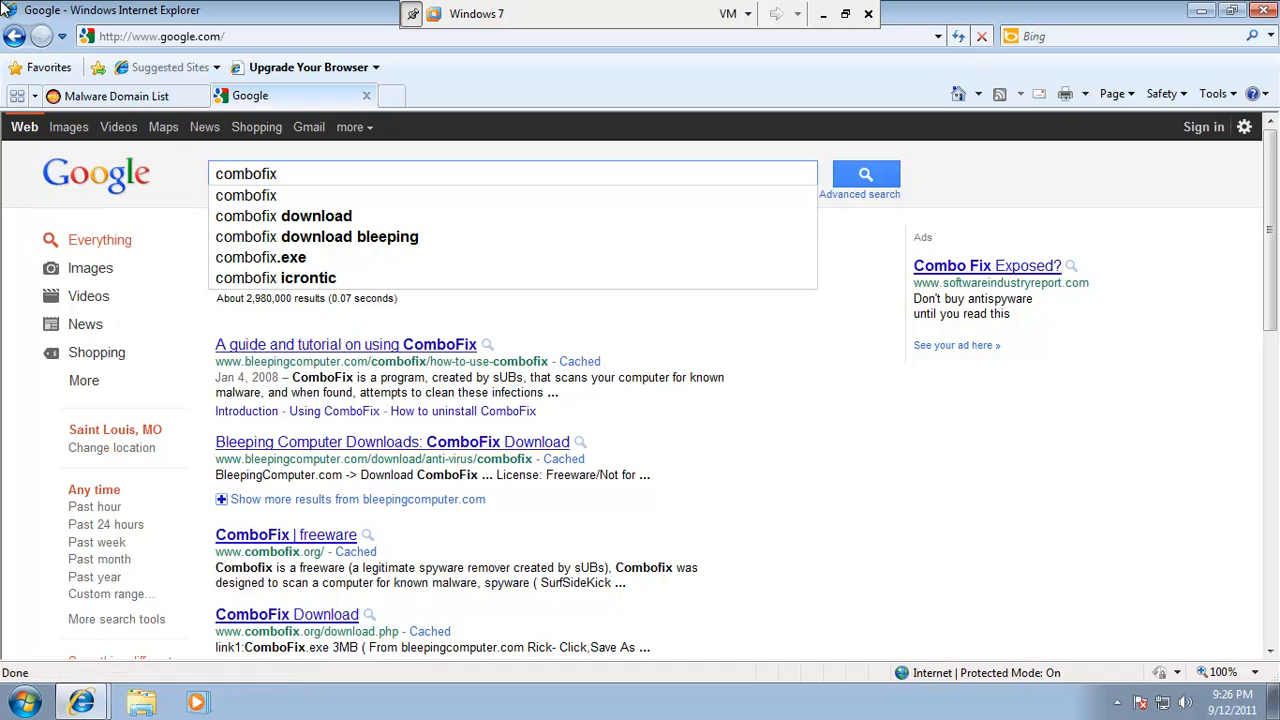
key(Return)
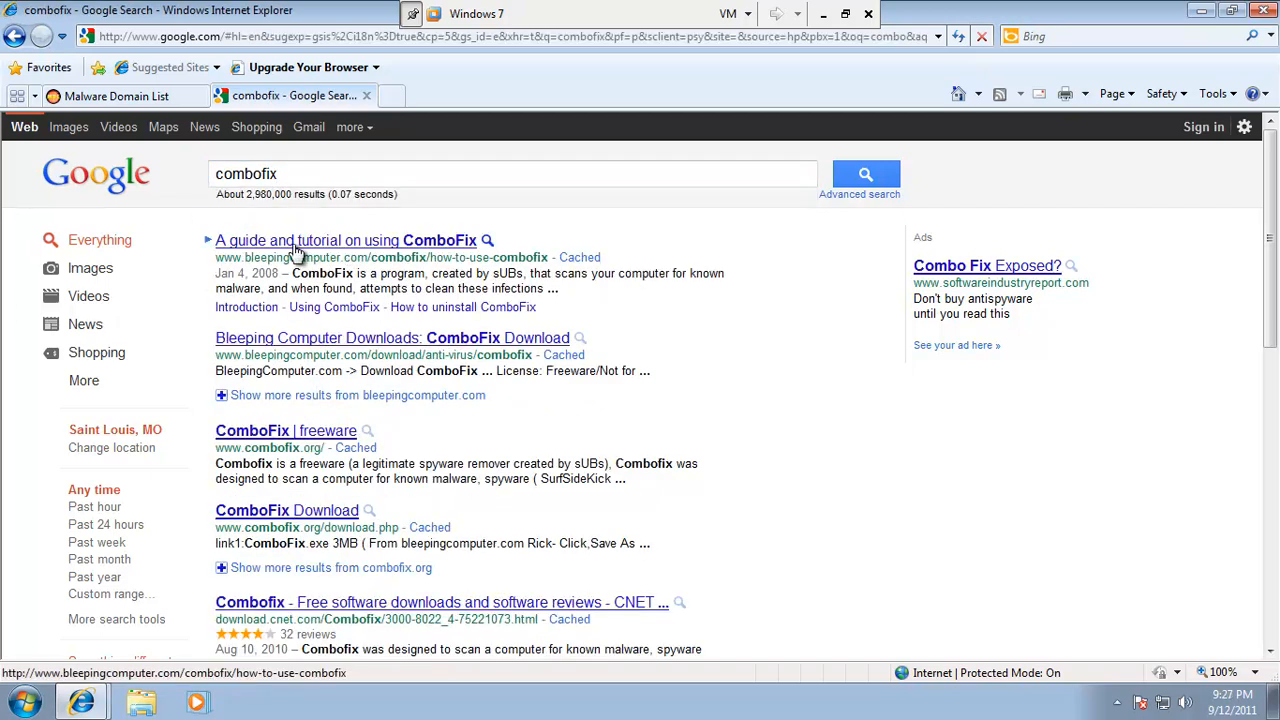
click(366, 248)
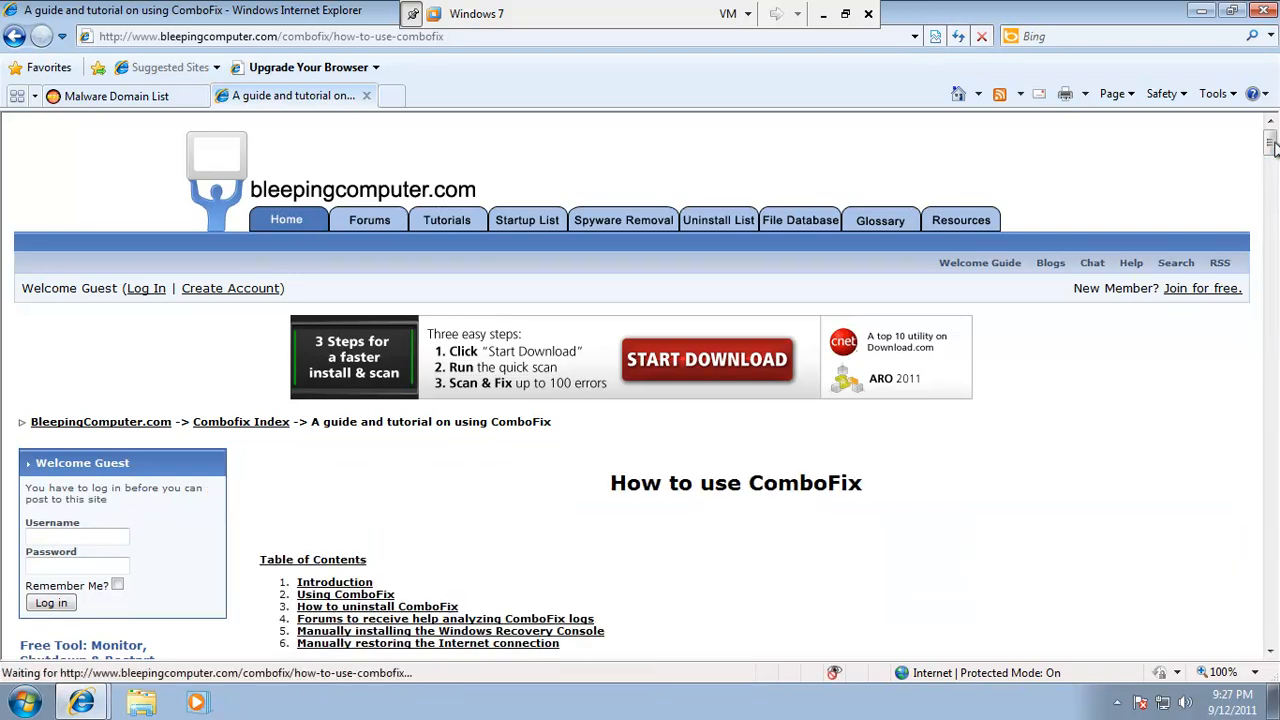
Follow the guide's BleepingComputer.com link to the ComboFix download page and run ComboFix.exe directly from the BleepingComputer mirror
drag(1270, 145, 1272, 205)
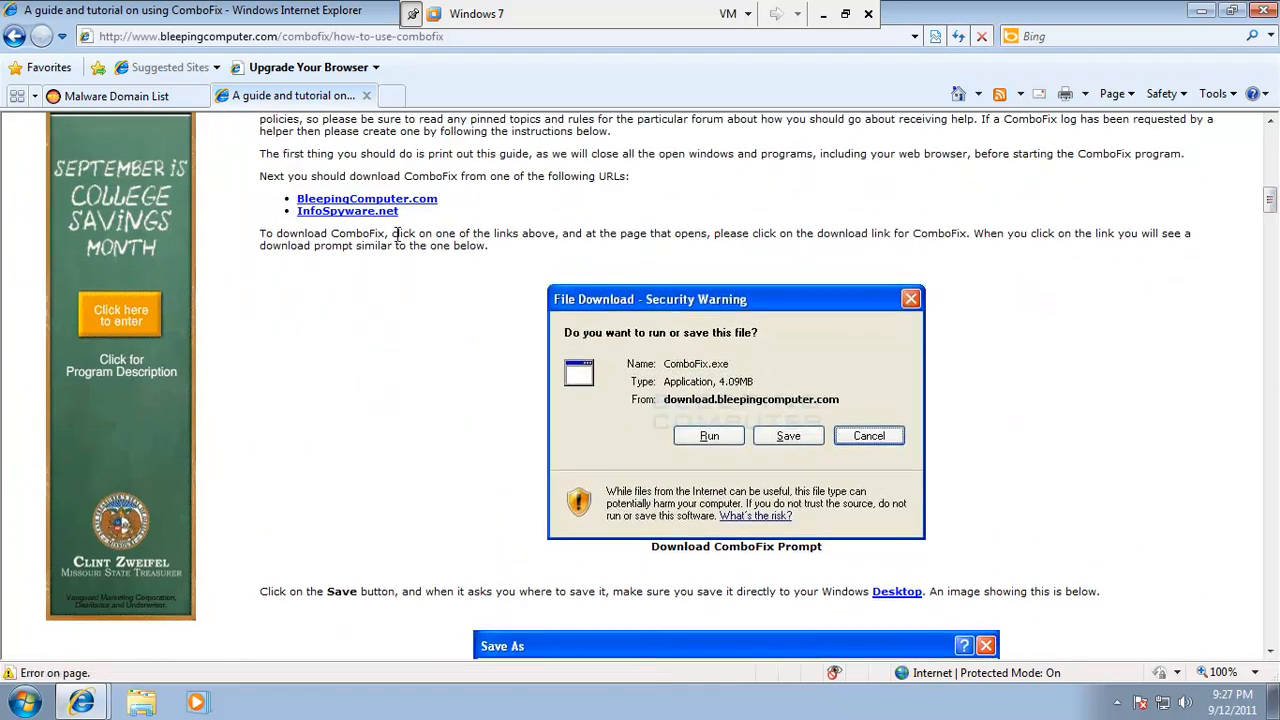
click(427, 201)
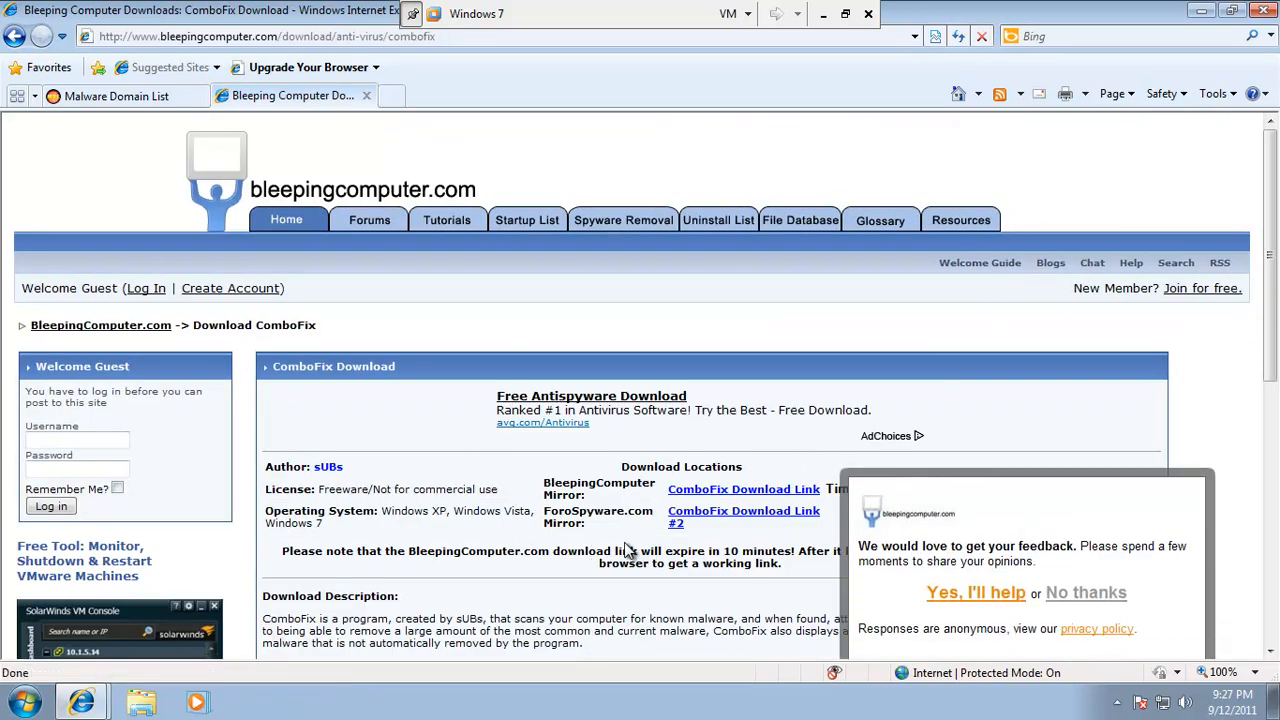
click(746, 490)
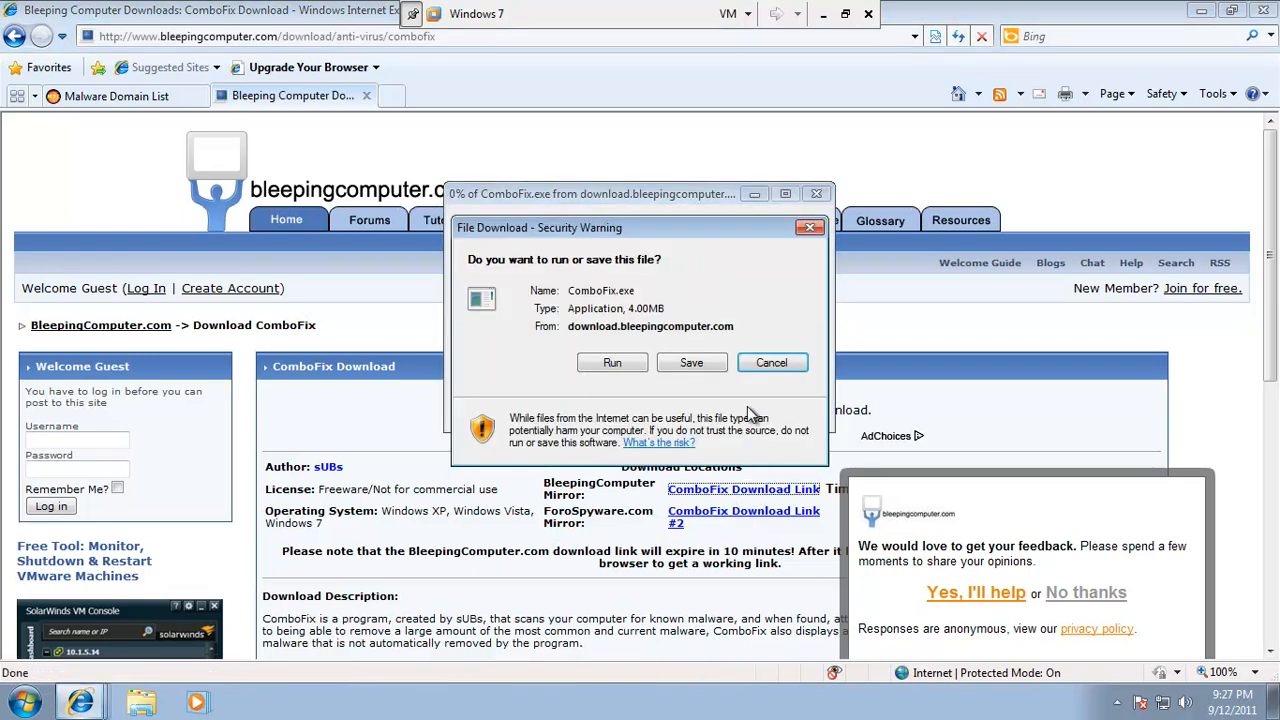
click(631, 366)
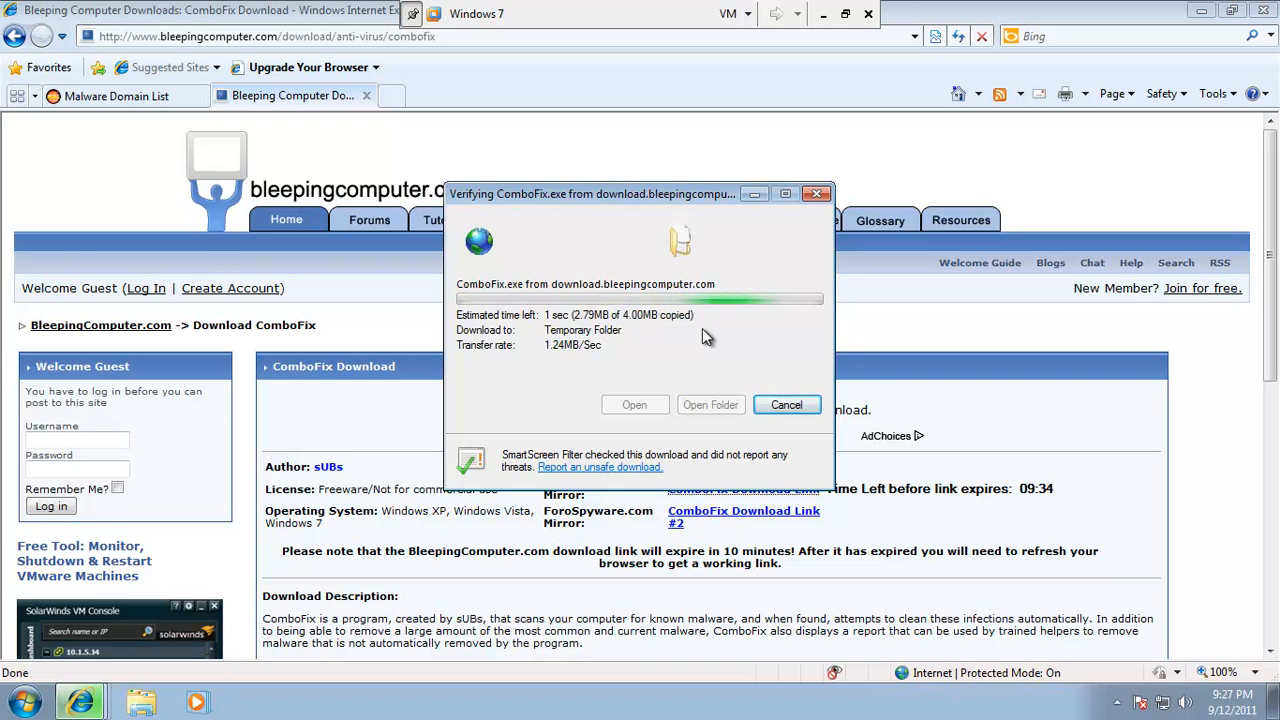
Try to start ComboFix from the temporary download, minimizing the browser, allowing changes to the computer and agreeing to the disclaimer
click(1192, 11)
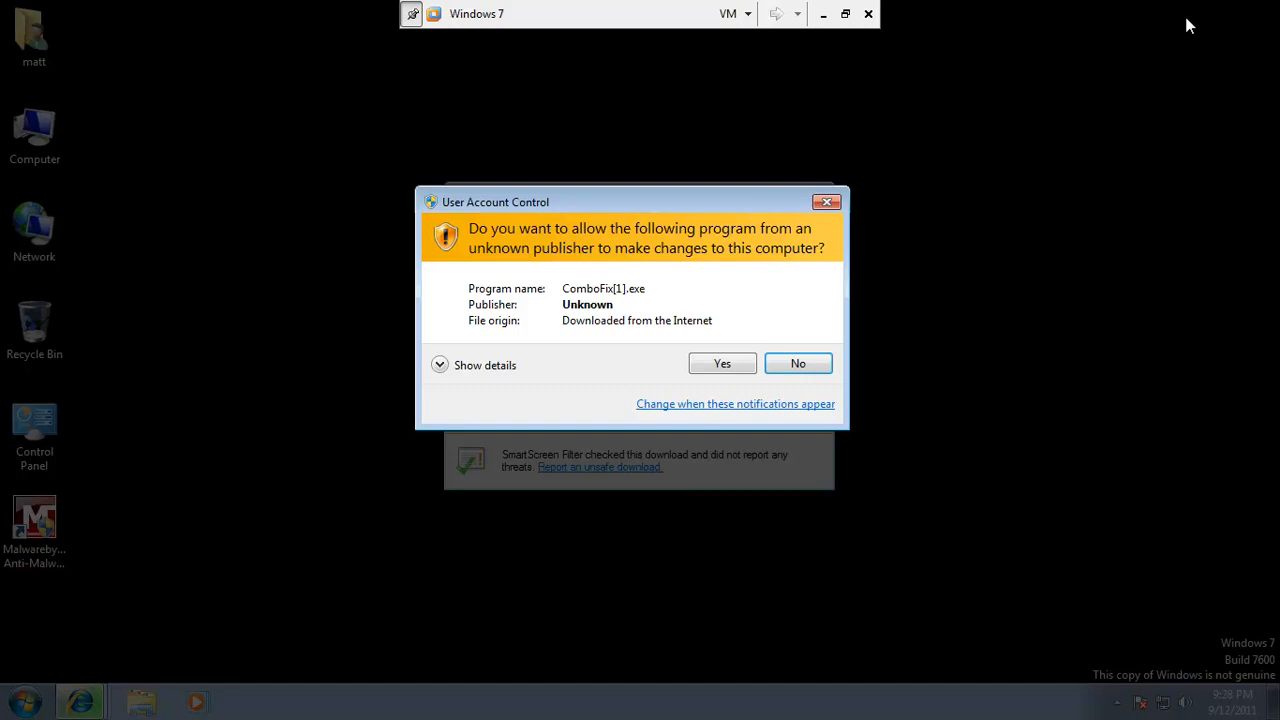
click(712, 366)
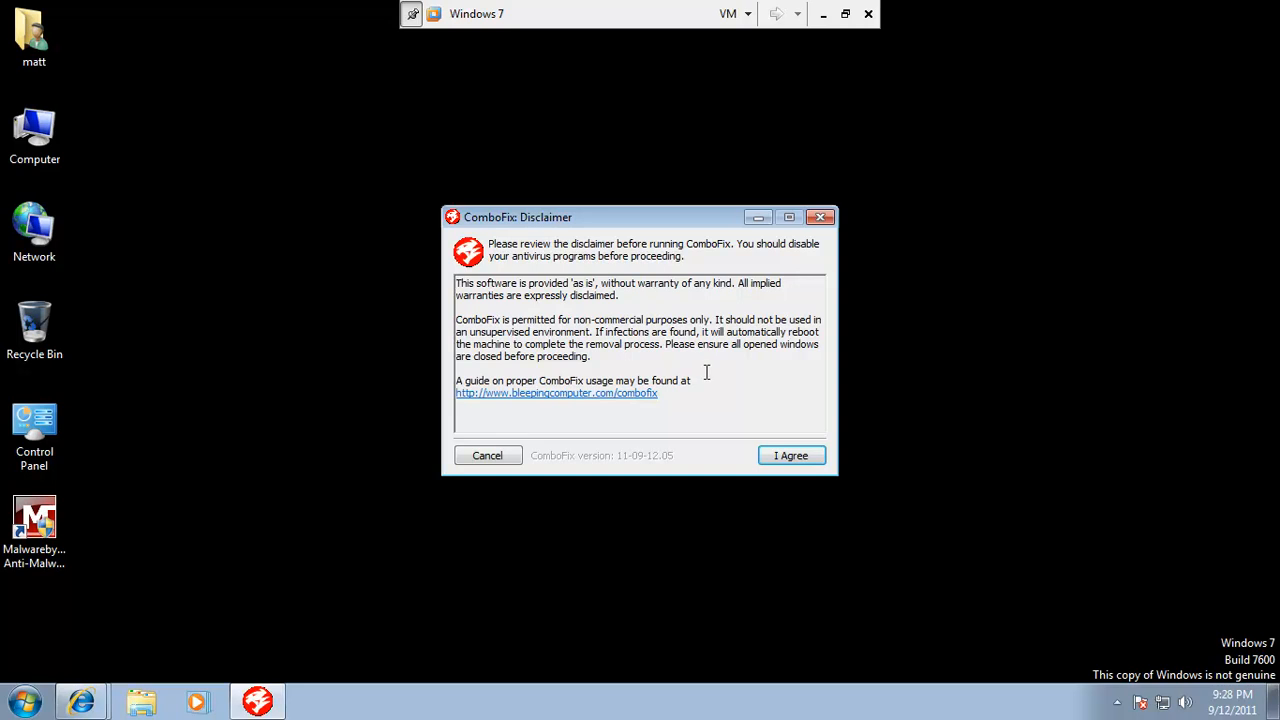
click(781, 459)
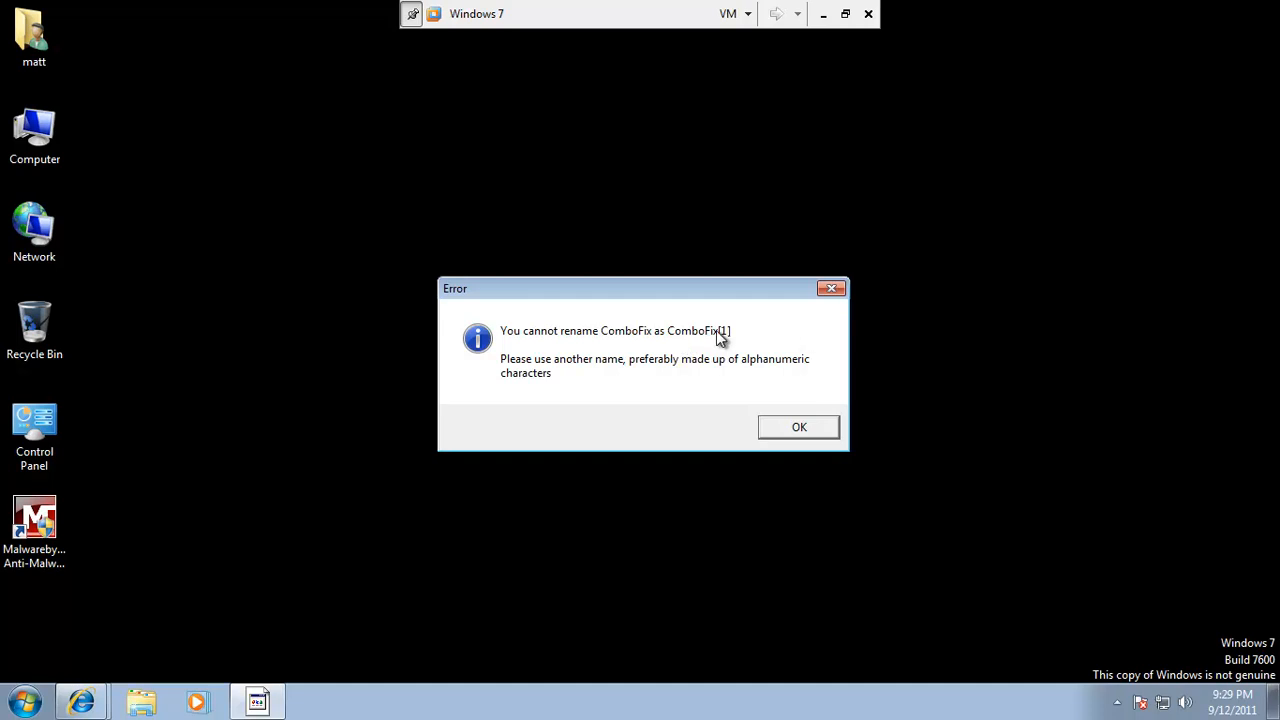
click(786, 430)
Return to the ComboFix download page and save the program from the BleepingComputer mirror to the Desktop as jfhdghejh
click(81, 702)
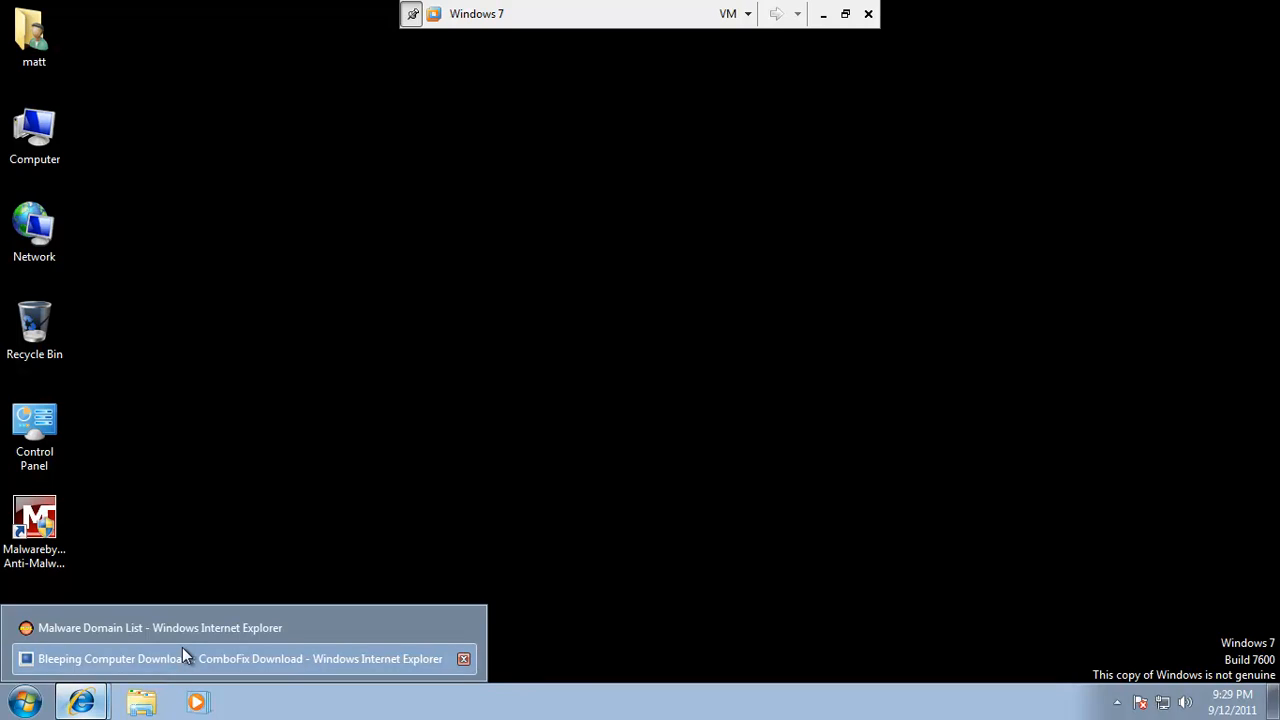
click(182, 650)
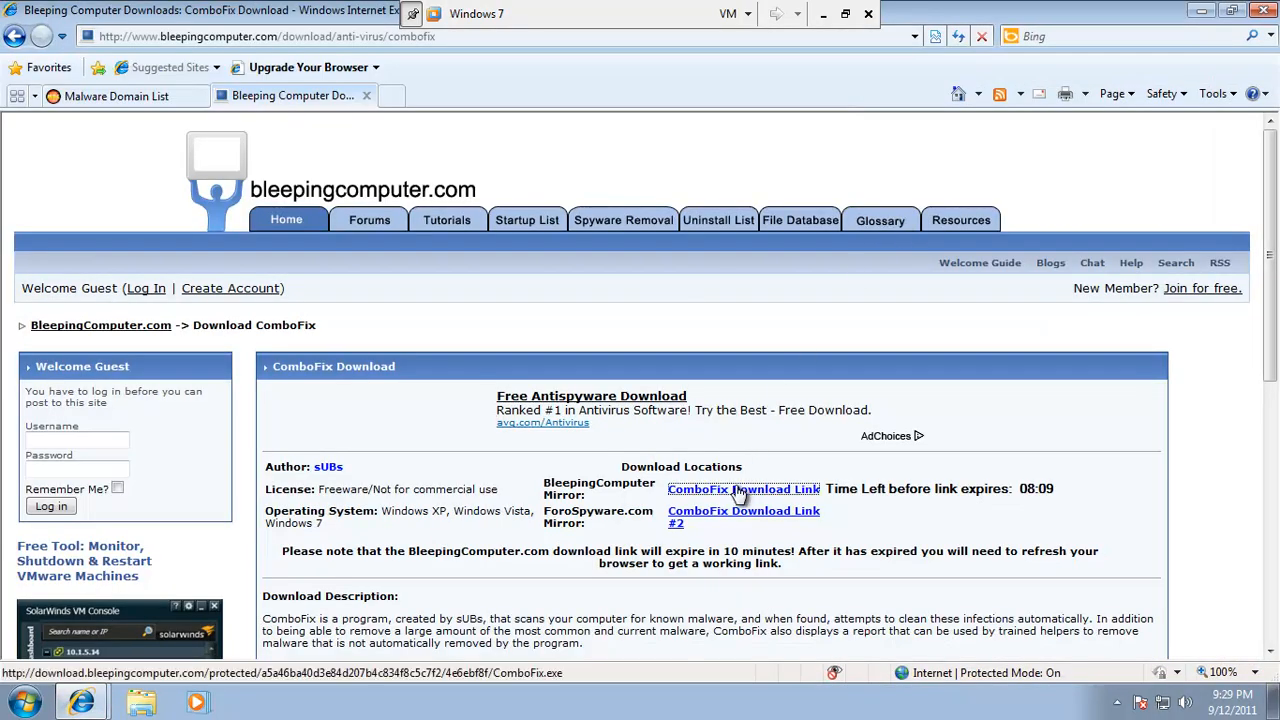
click(737, 489)
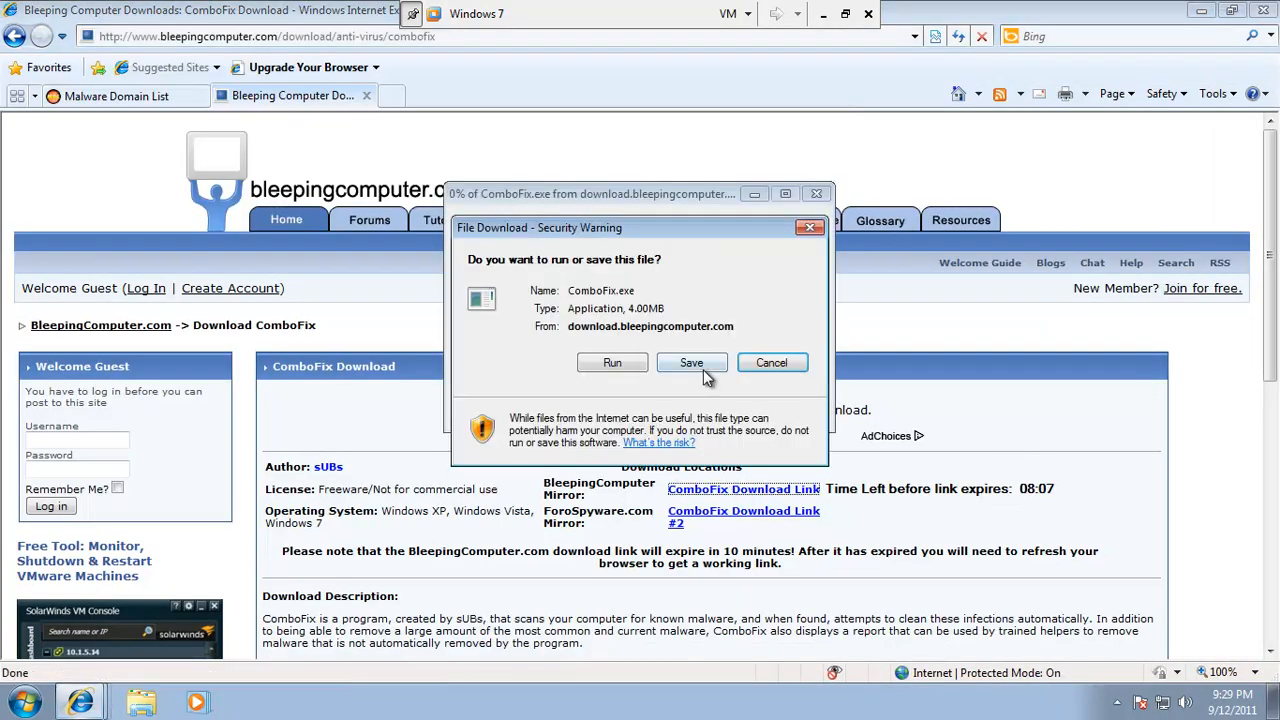
click(692, 363)
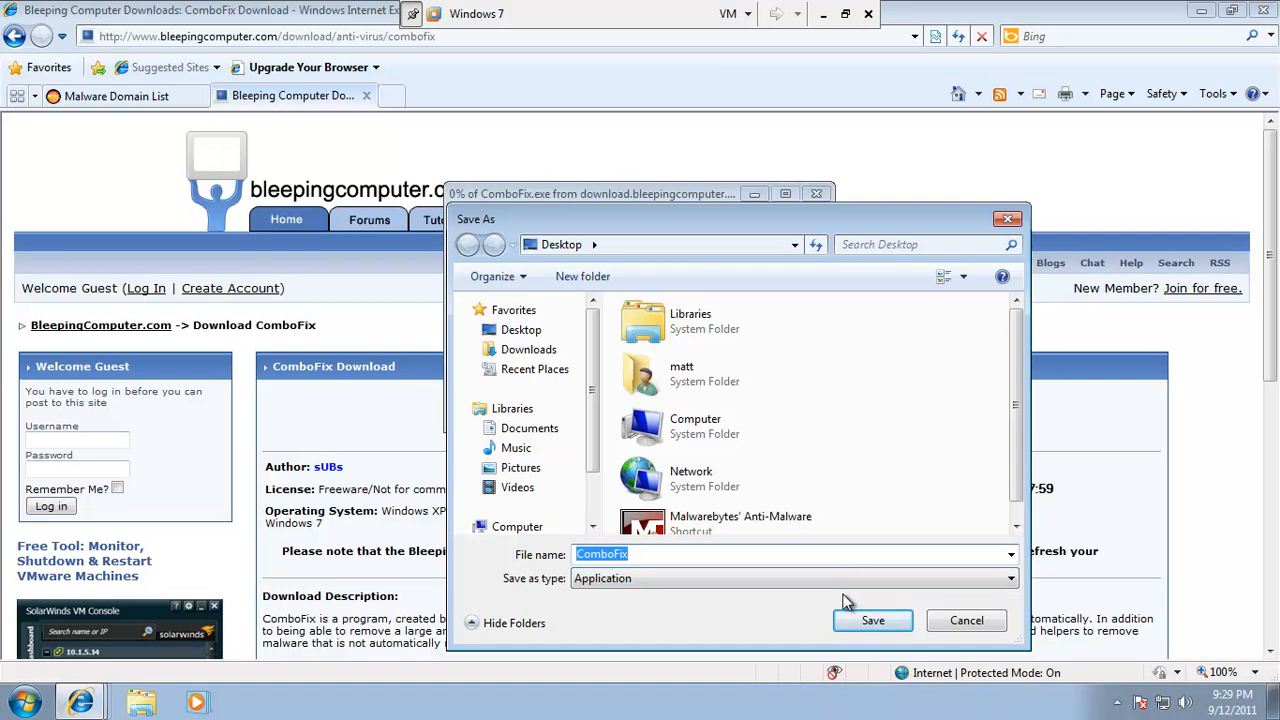
text(jfhdghejh)
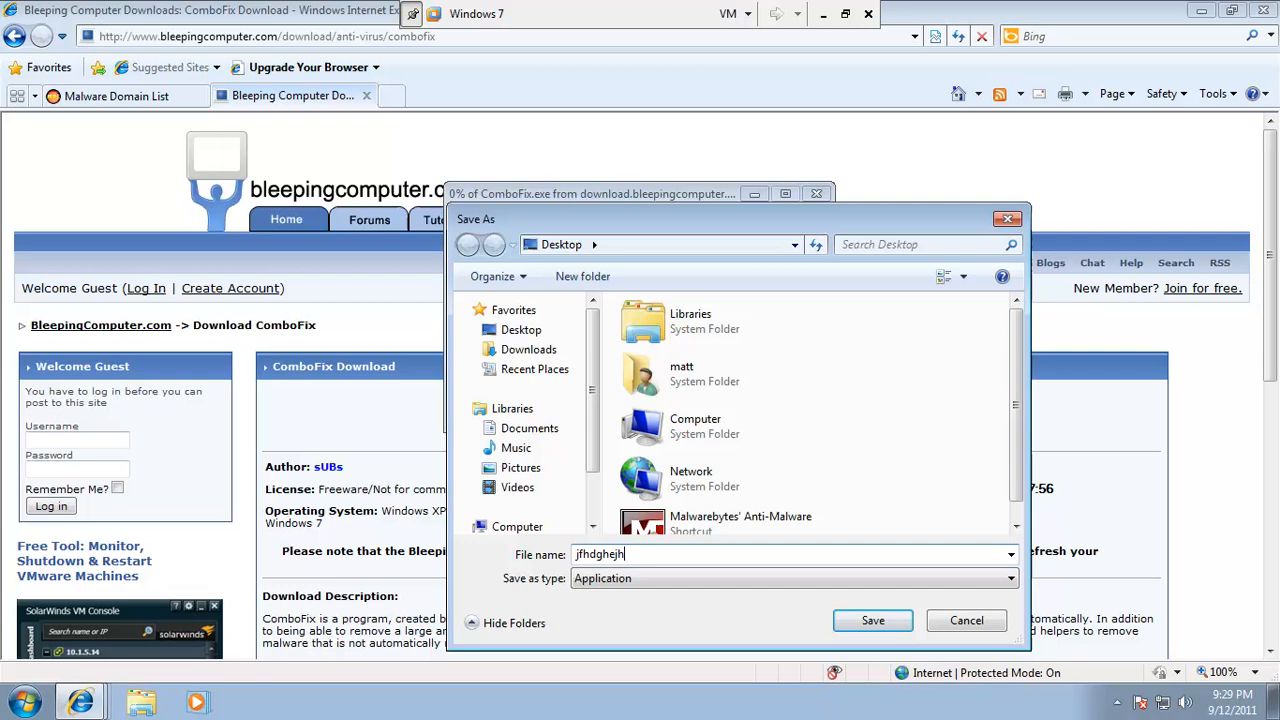
click(880, 630)
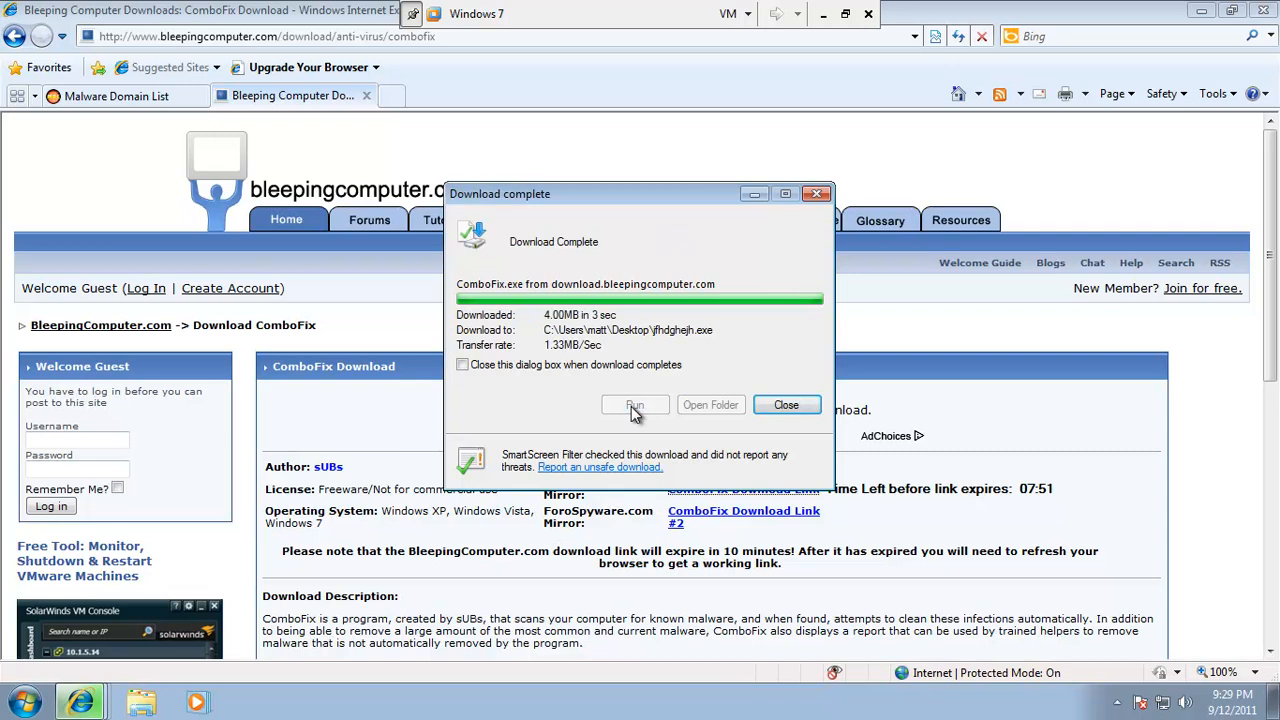
Run jfhdghejh.exe with permission to make changes to the computer and close all Internet Explorer tabs
click(634, 404)
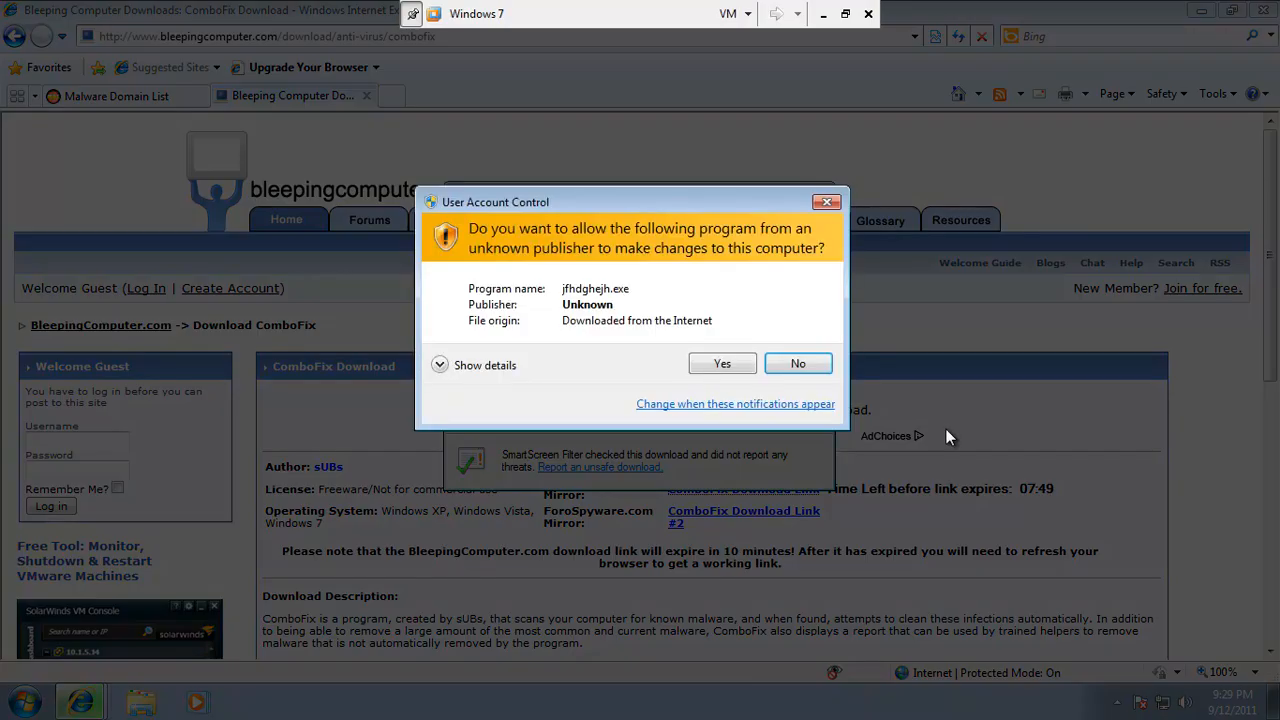
click(715, 366)
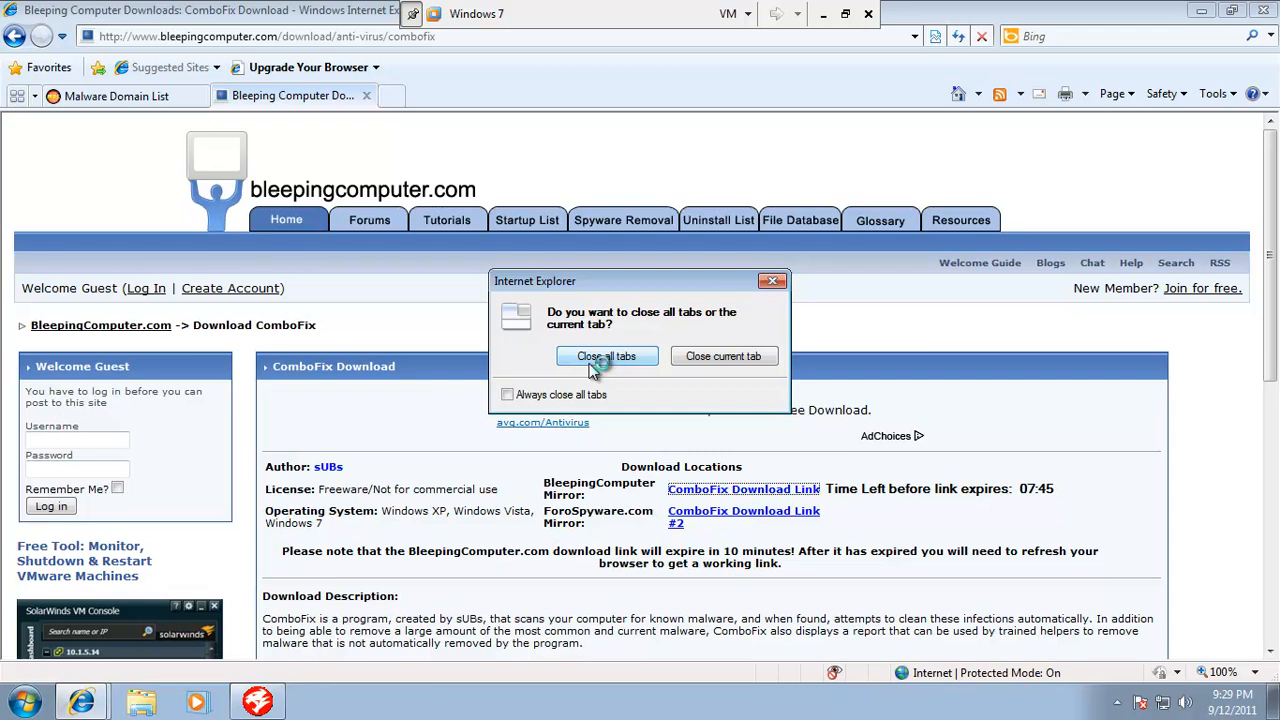
click(600, 360)
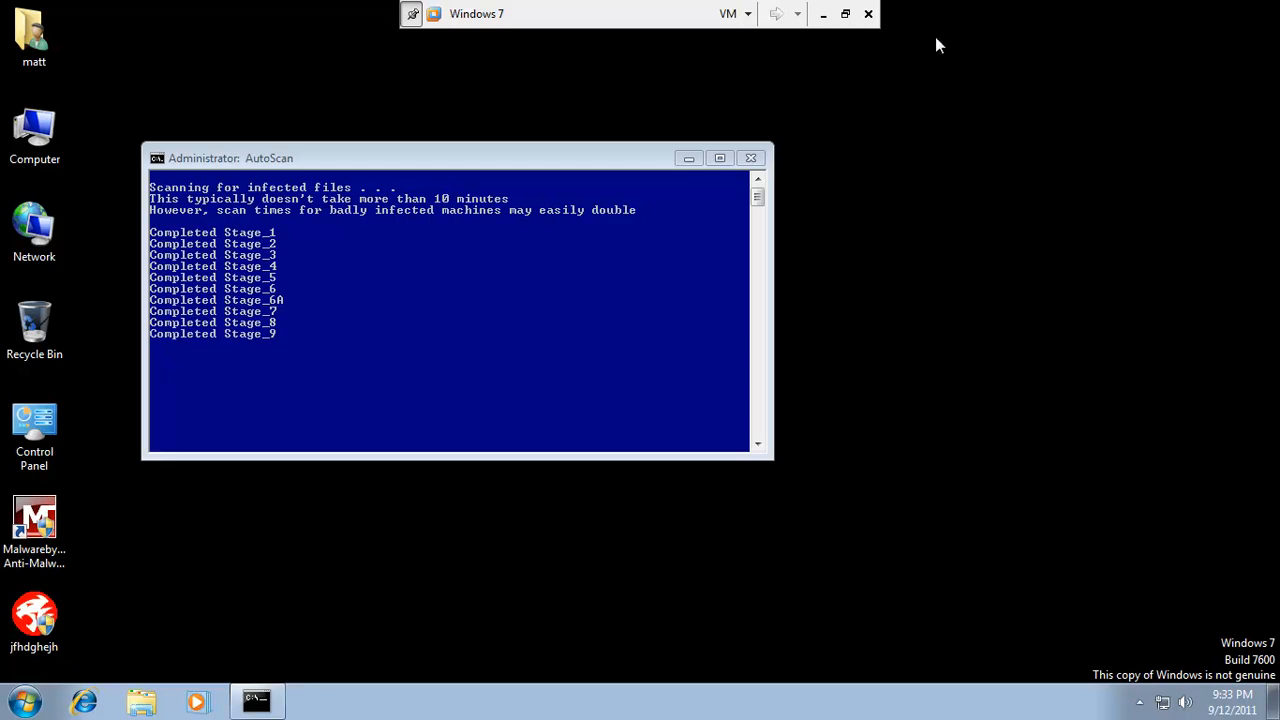
Take the Windows 7 virtual machine out of full screen and pause the Camtasia recording during the ComboFix scan
click(845, 14)
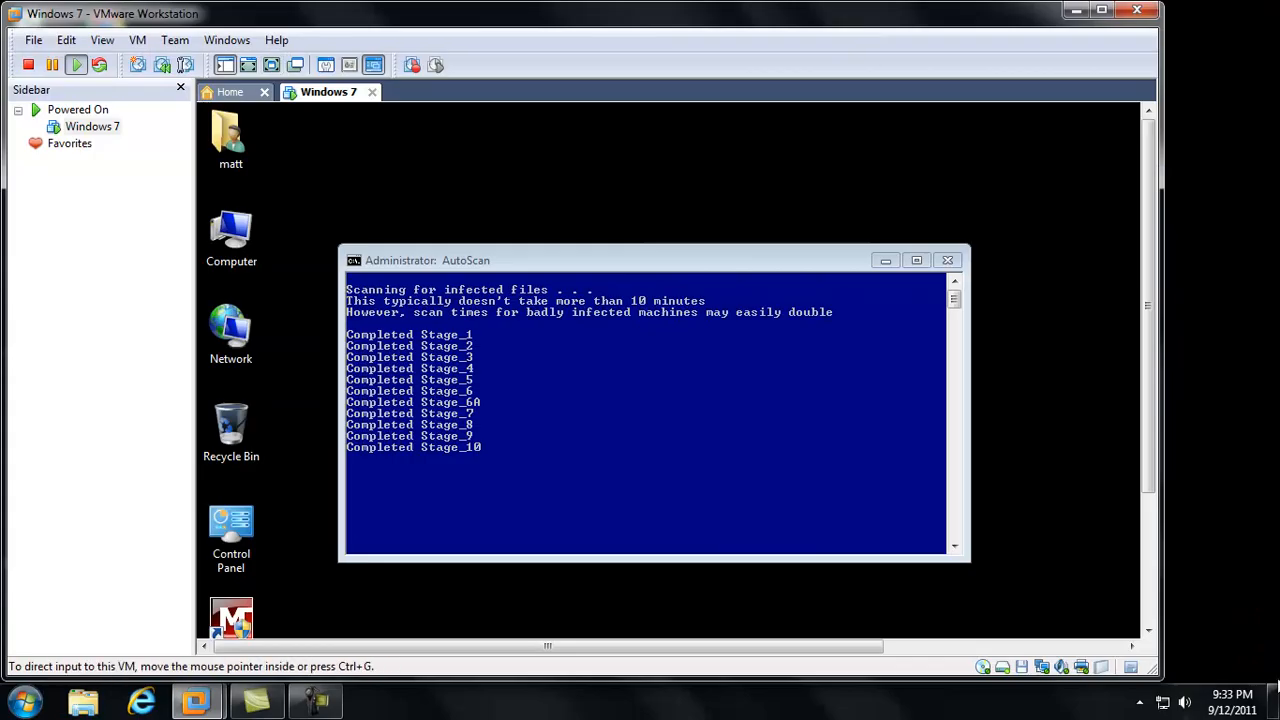
click(1139, 702)
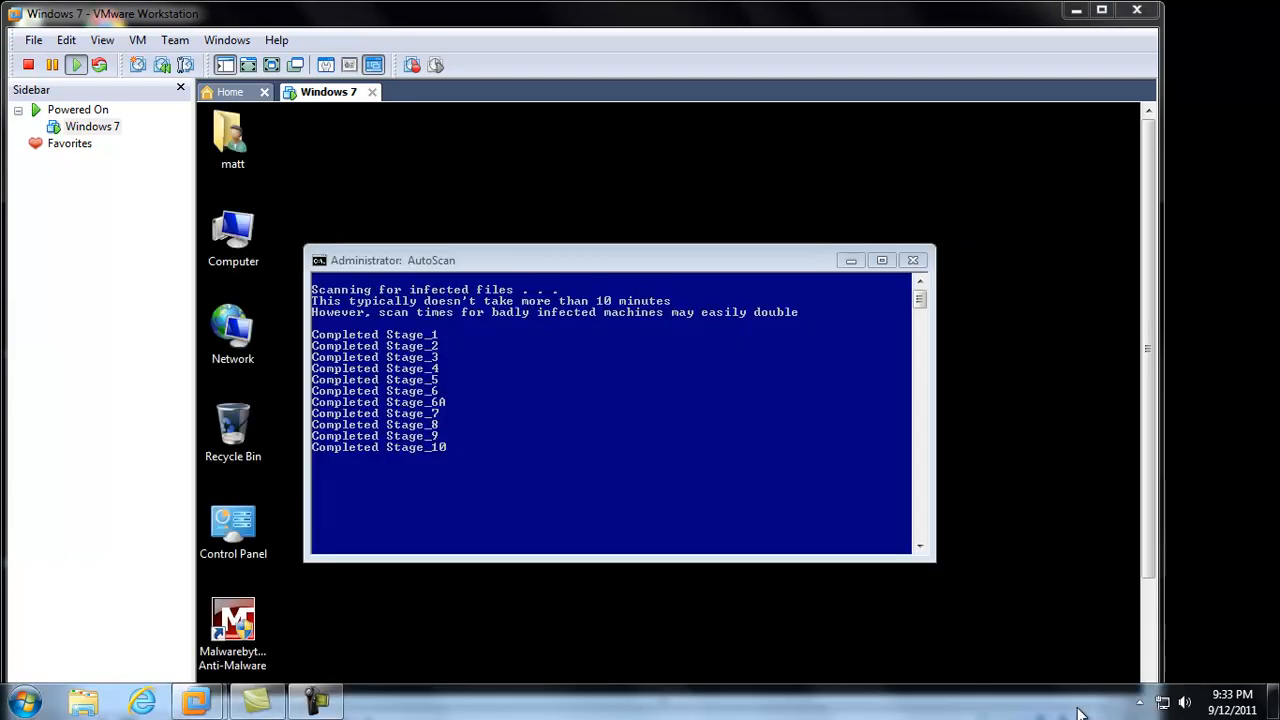
click(283, 705)
click(280, 703)
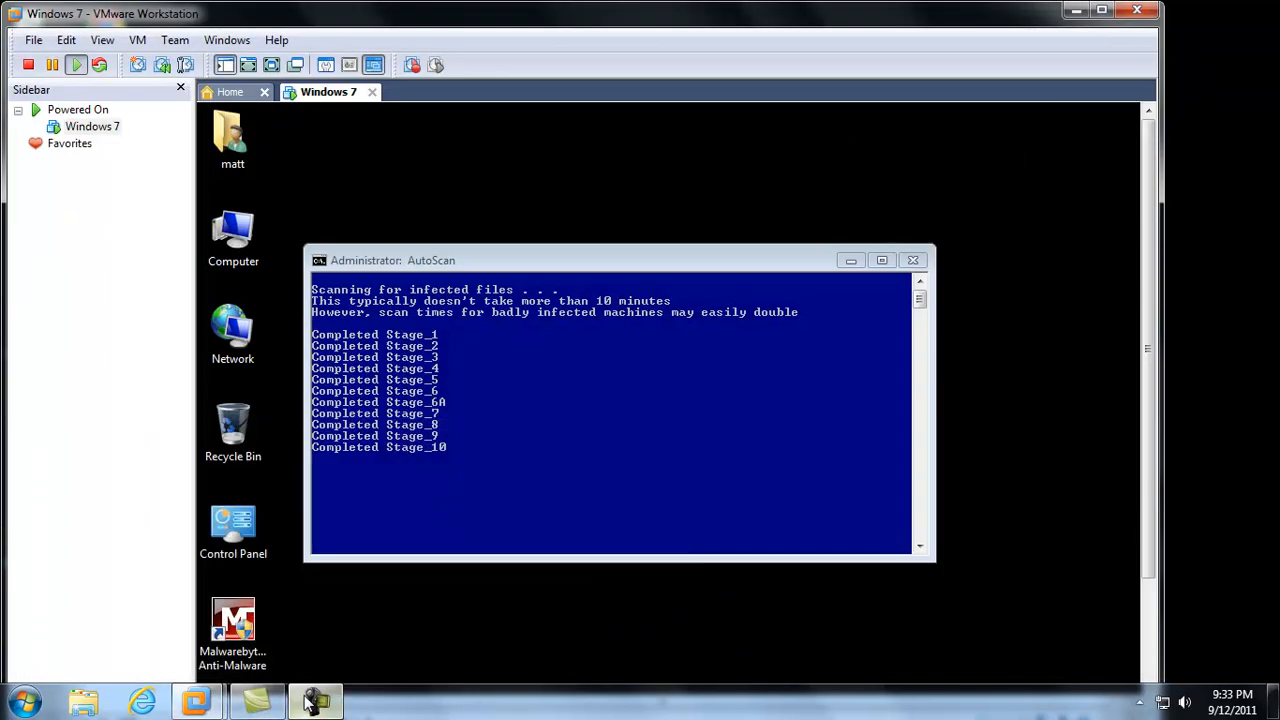
click(1190, 615)
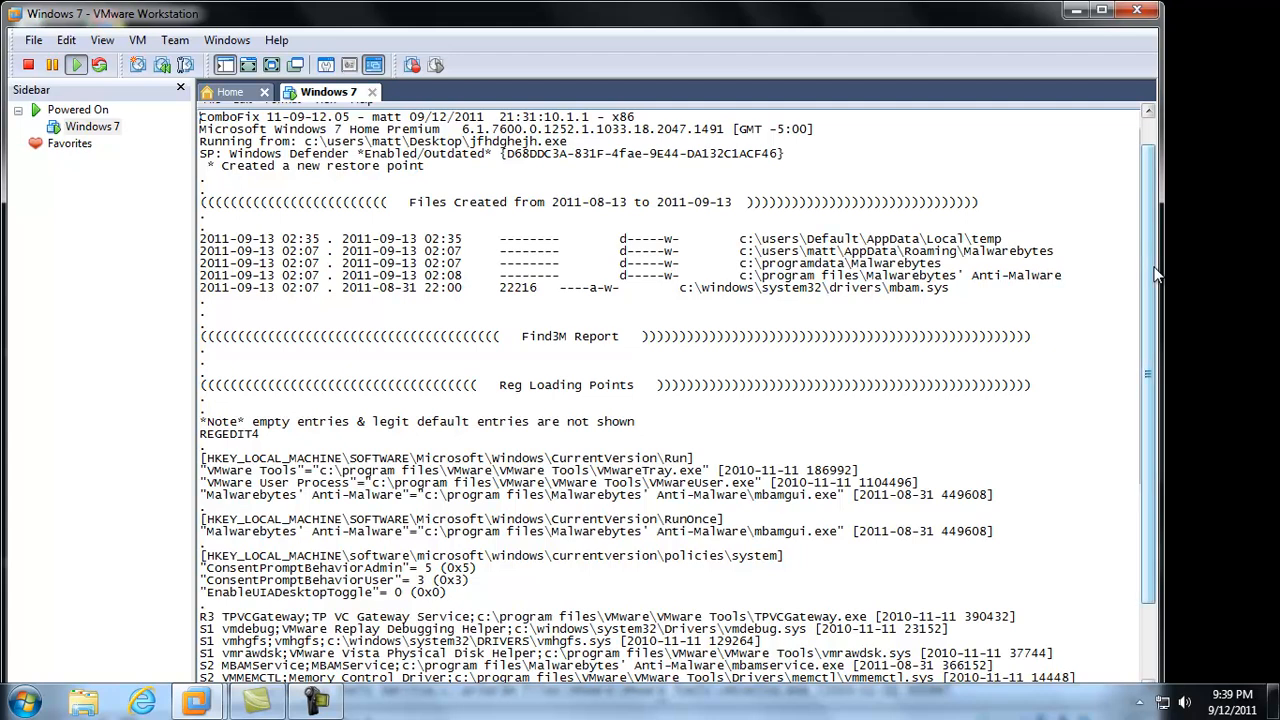
Review the ComboFix log in Notepad, close it, and look over the virtual machine's desktop
drag(1145, 187, 1139, 150)
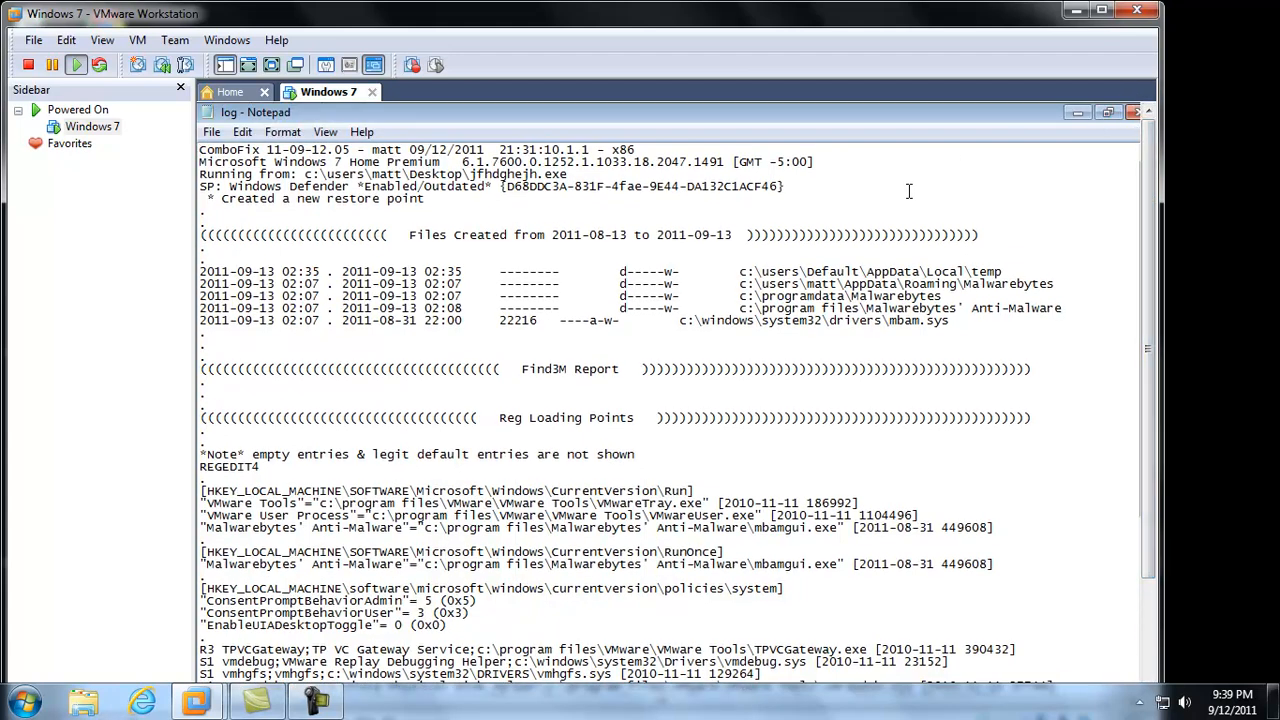
click(1117, 118)
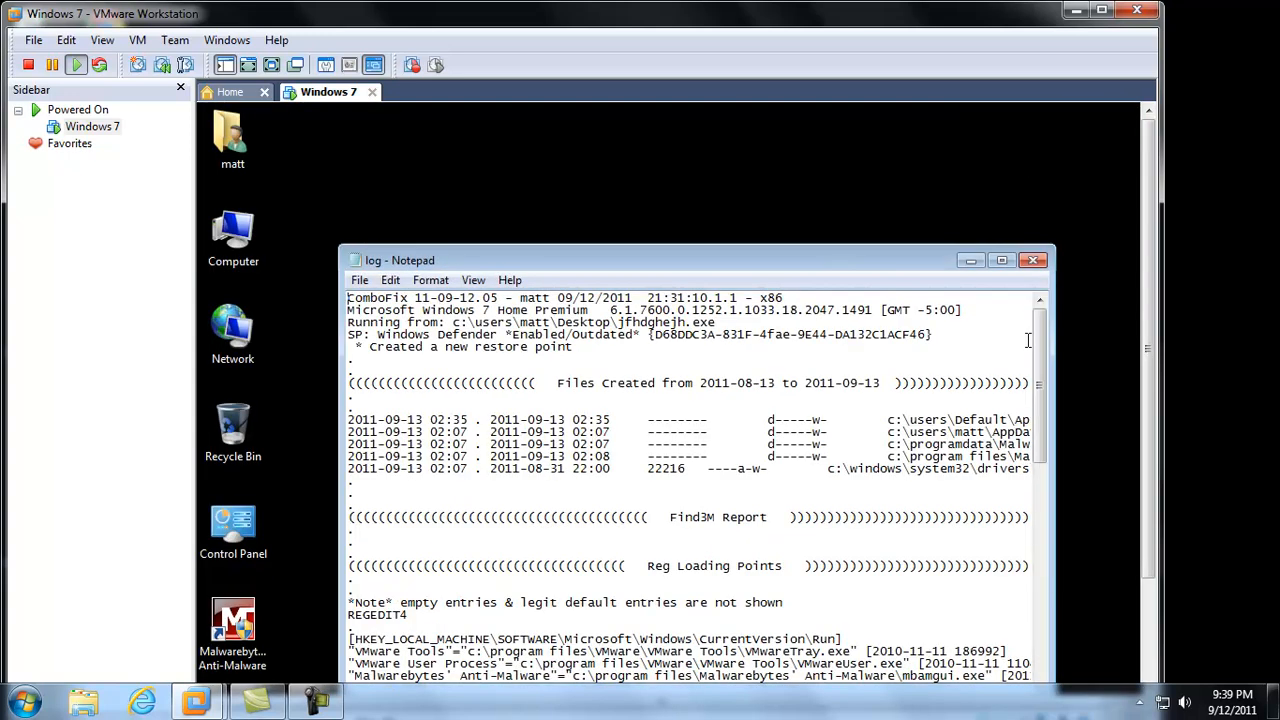
click(1045, 255)
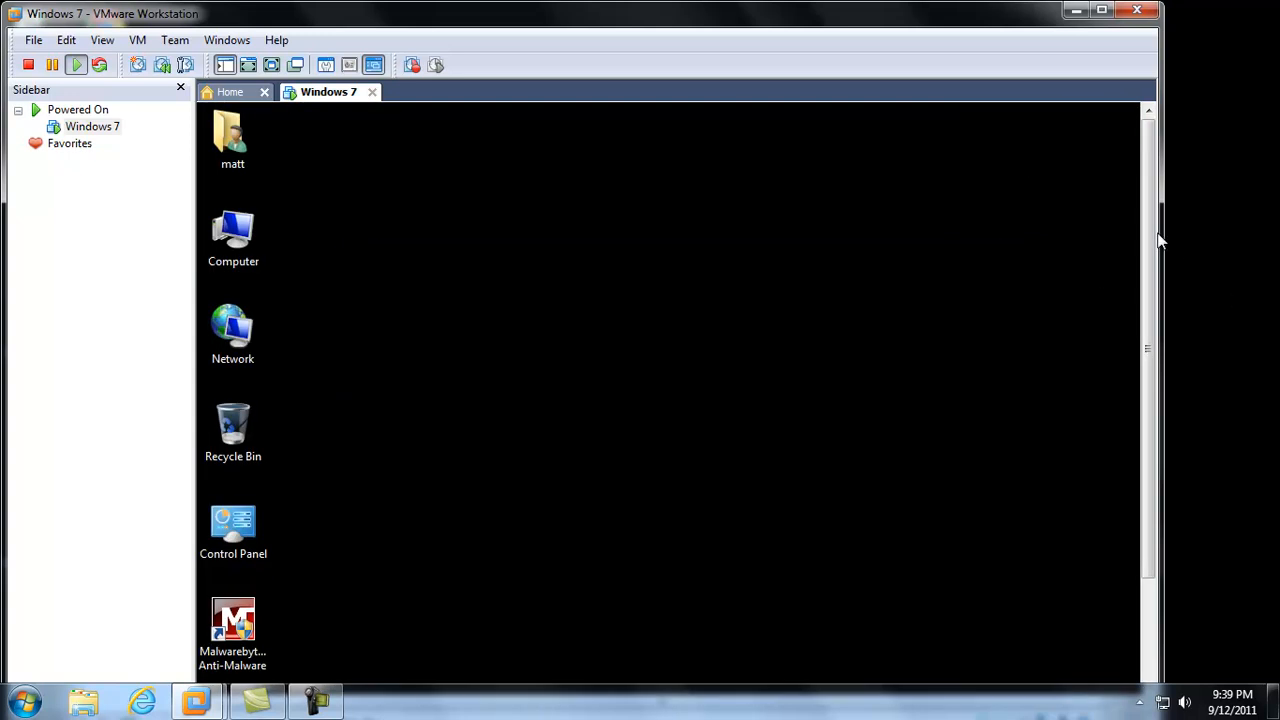
drag(1152, 234, 1160, 337)
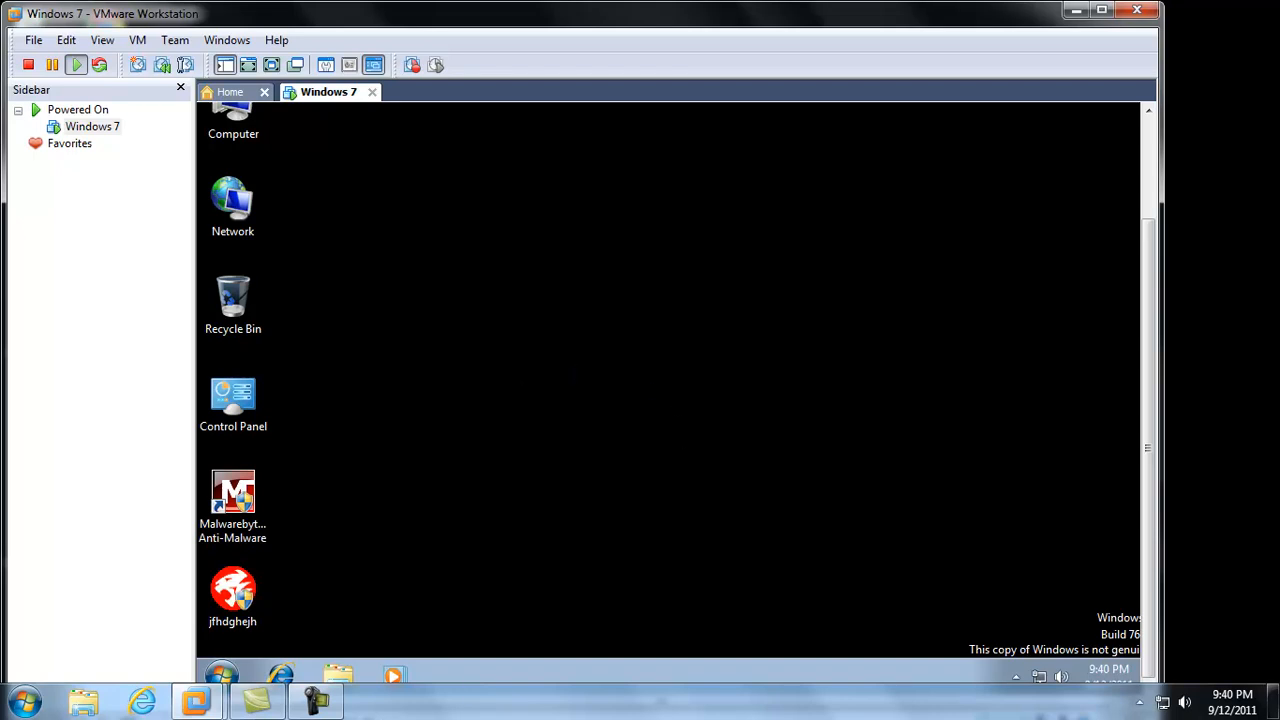
click(252, 704)
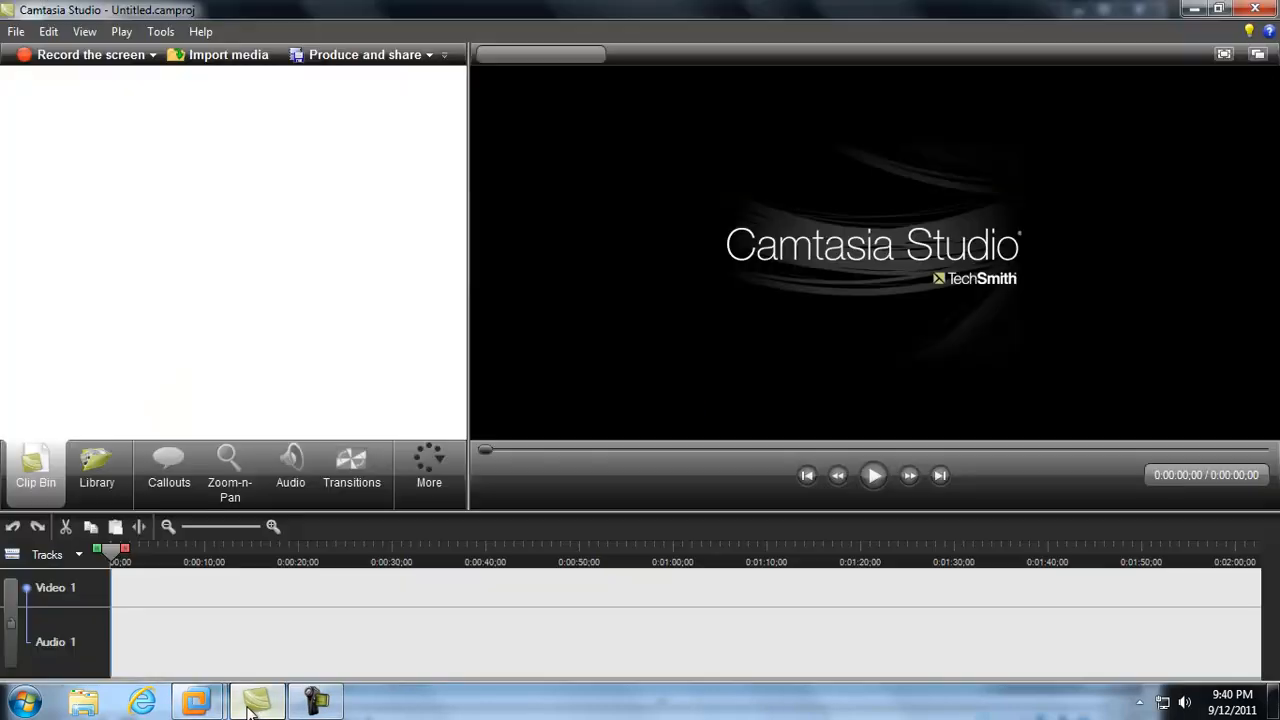
click(315, 704)
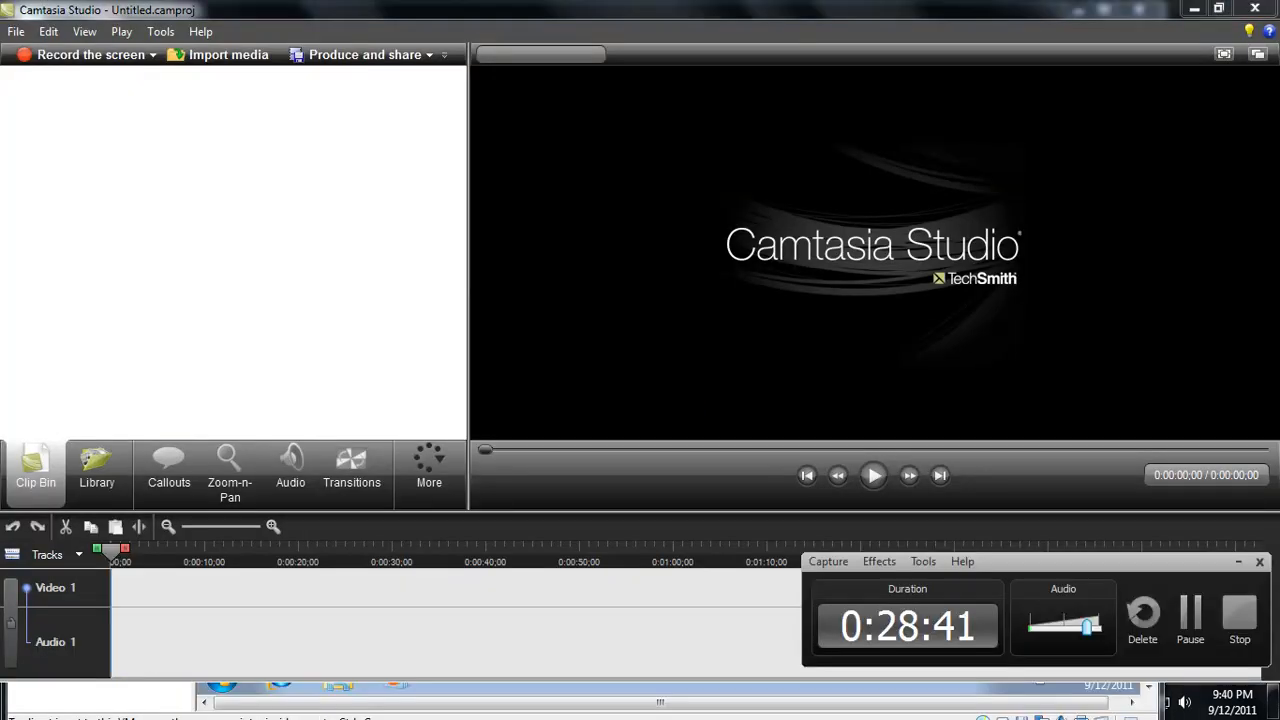